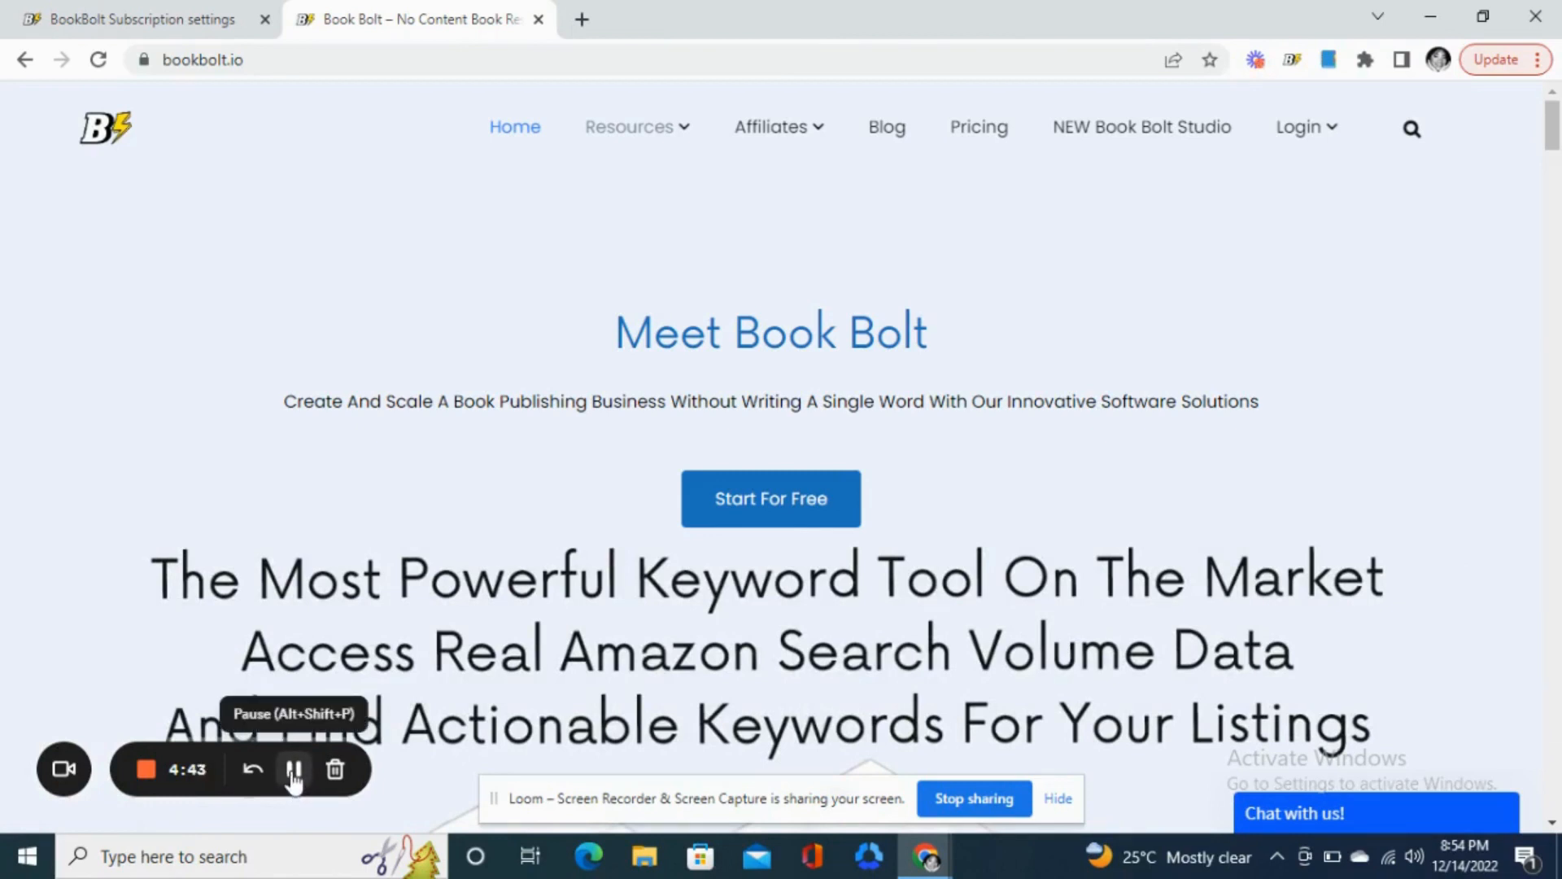
- Review Book Bolt's pricing plans, comparing the monthly and yearly Newbie and Pro subscriptions
{"action": "left_click", "coordinate": [998, 143]}
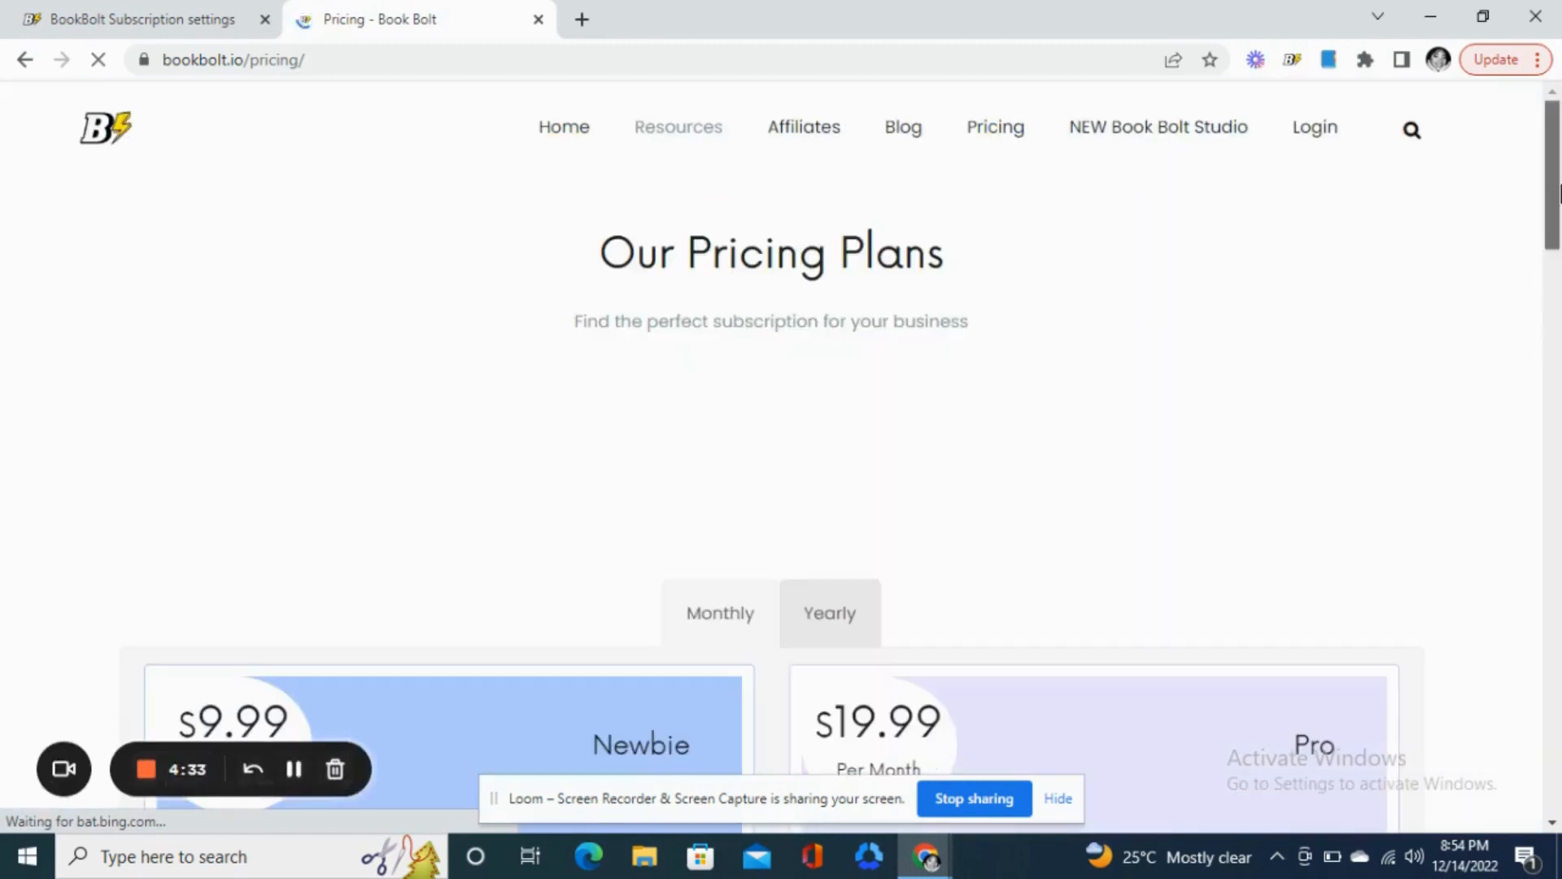
{"action": "scroll", "coordinate": [1560, 193], "scroll_direction": "down", "scroll_amount": 3}
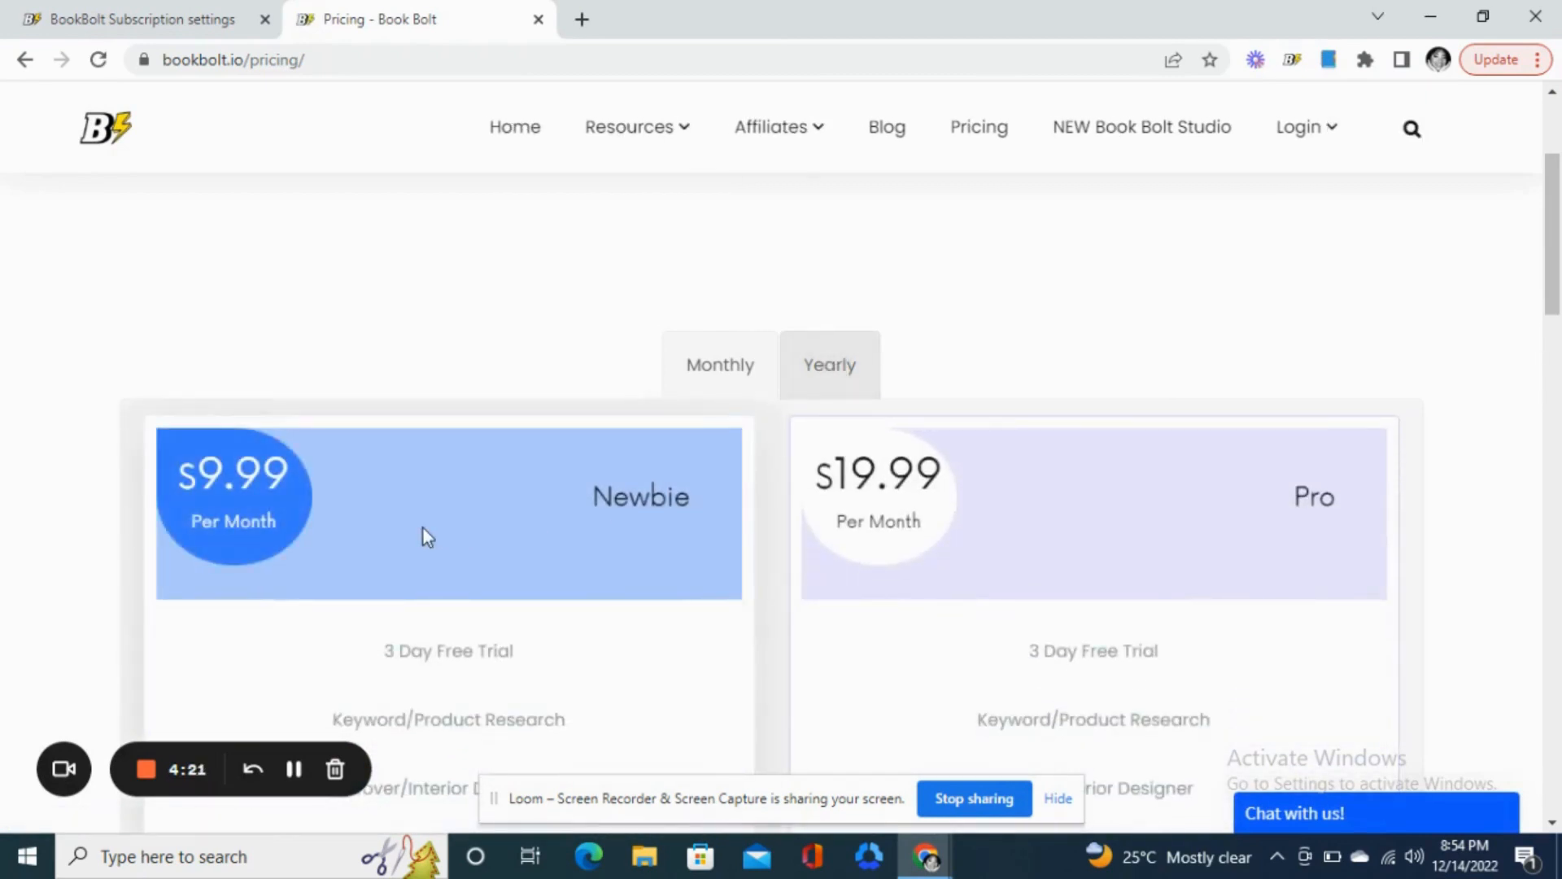
{"action": "left_click", "coordinate": [848, 373]}
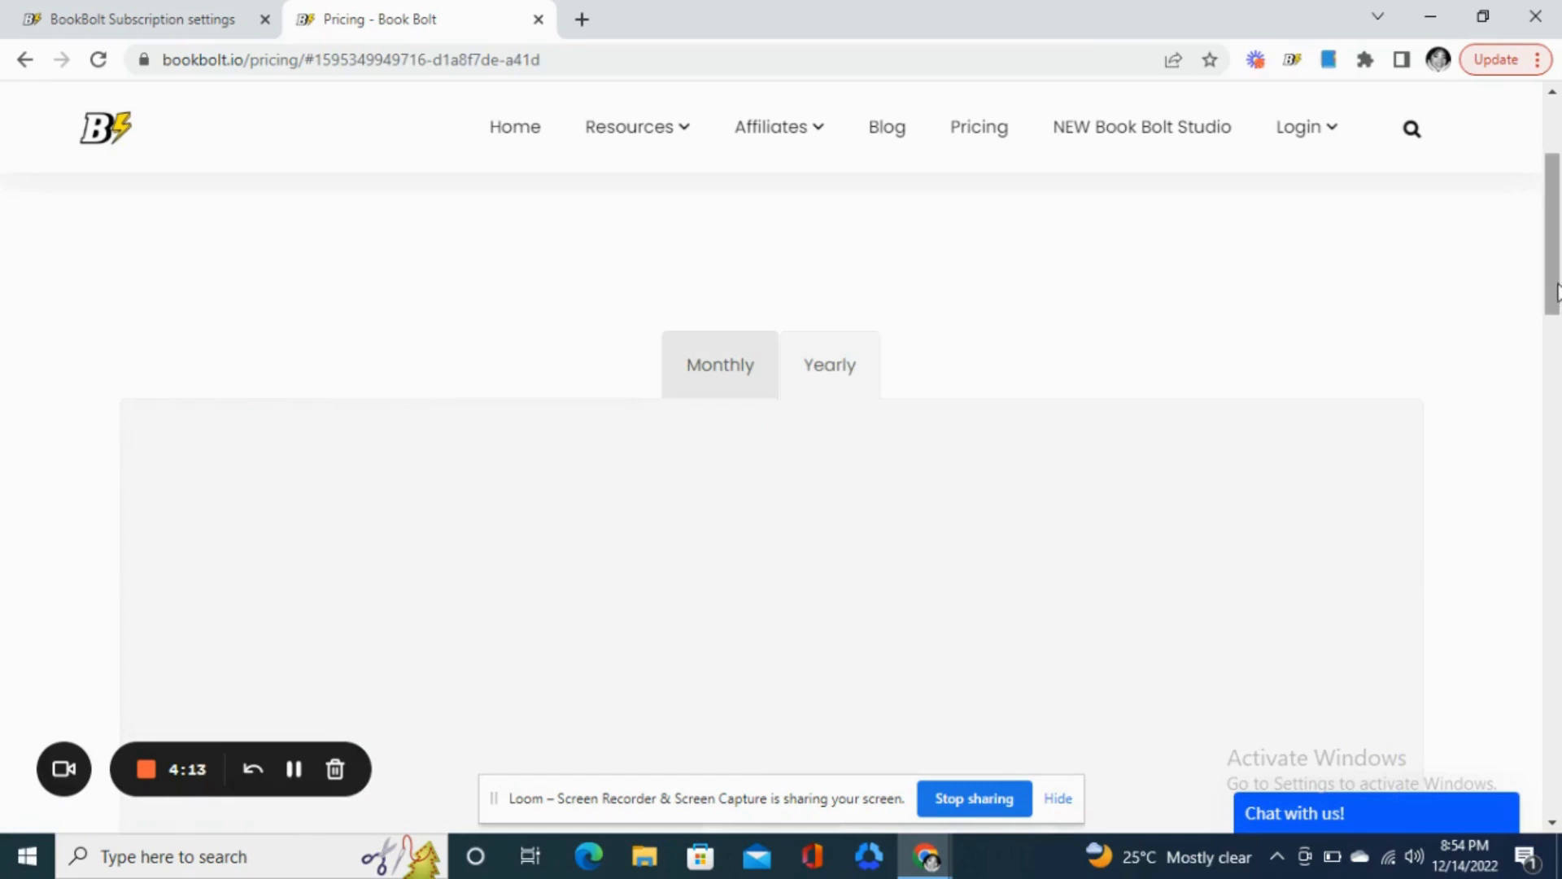
{"action": "mouse_move", "coordinate": [1557, 291]}
{"action": "left_mouse_down"}
{"action": "mouse_move", "coordinate": [1545, 368]}
{"action": "mouse_move", "coordinate": [1546, 303]}
{"action": "left_mouse_up"}
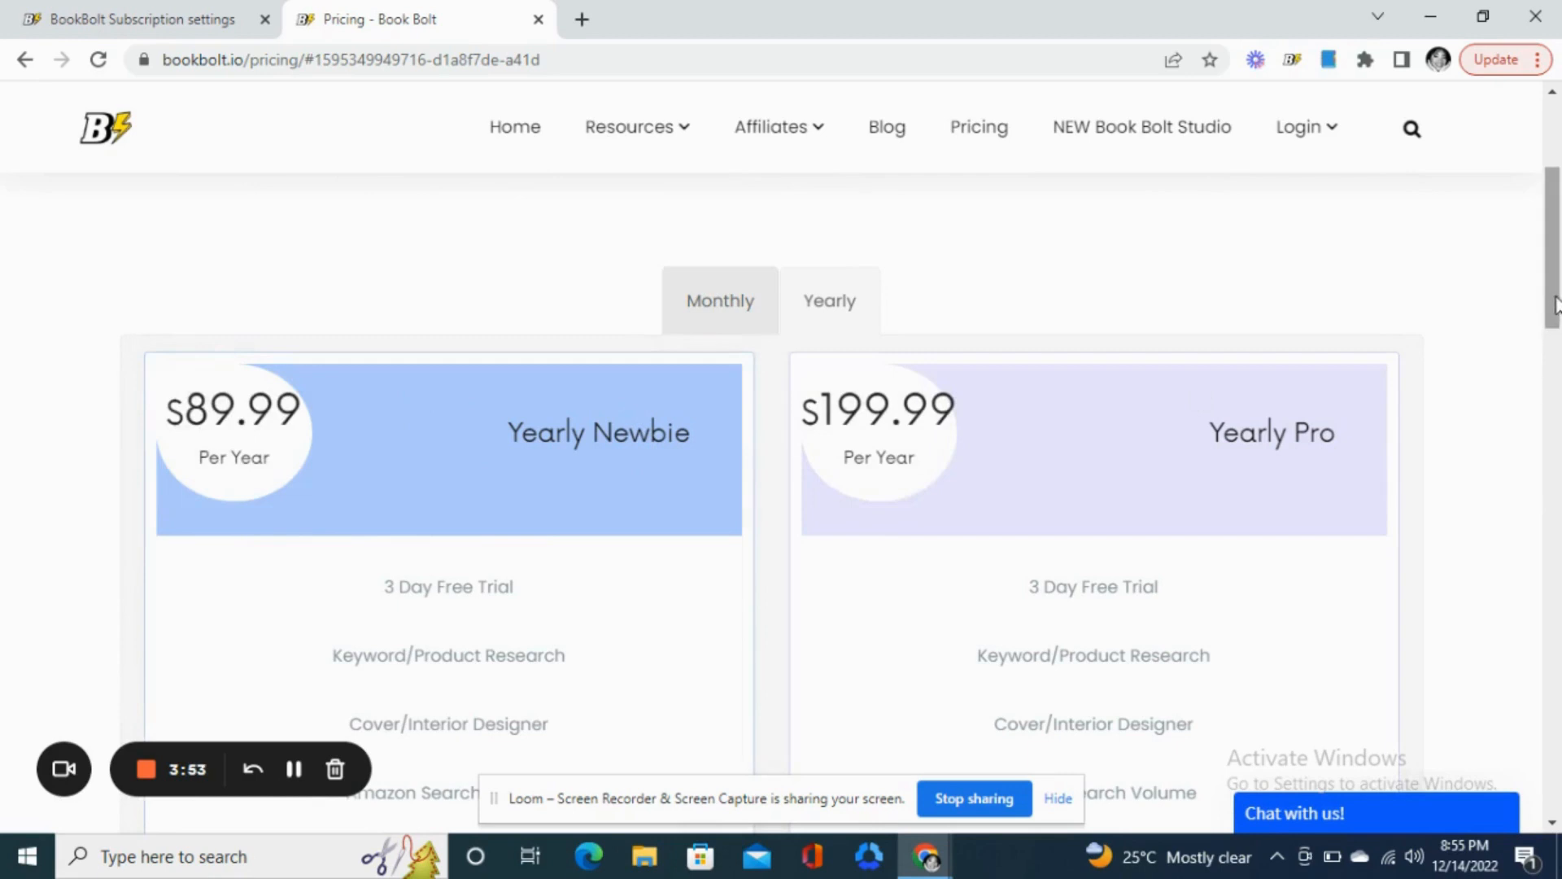
{"action": "mouse_move", "coordinate": [1554, 305]}
{"action": "left_mouse_down"}
{"action": "mouse_move", "coordinate": [1555, 385]}
{"action": "mouse_move", "coordinate": [1558, 285]}
{"action": "left_mouse_up"}
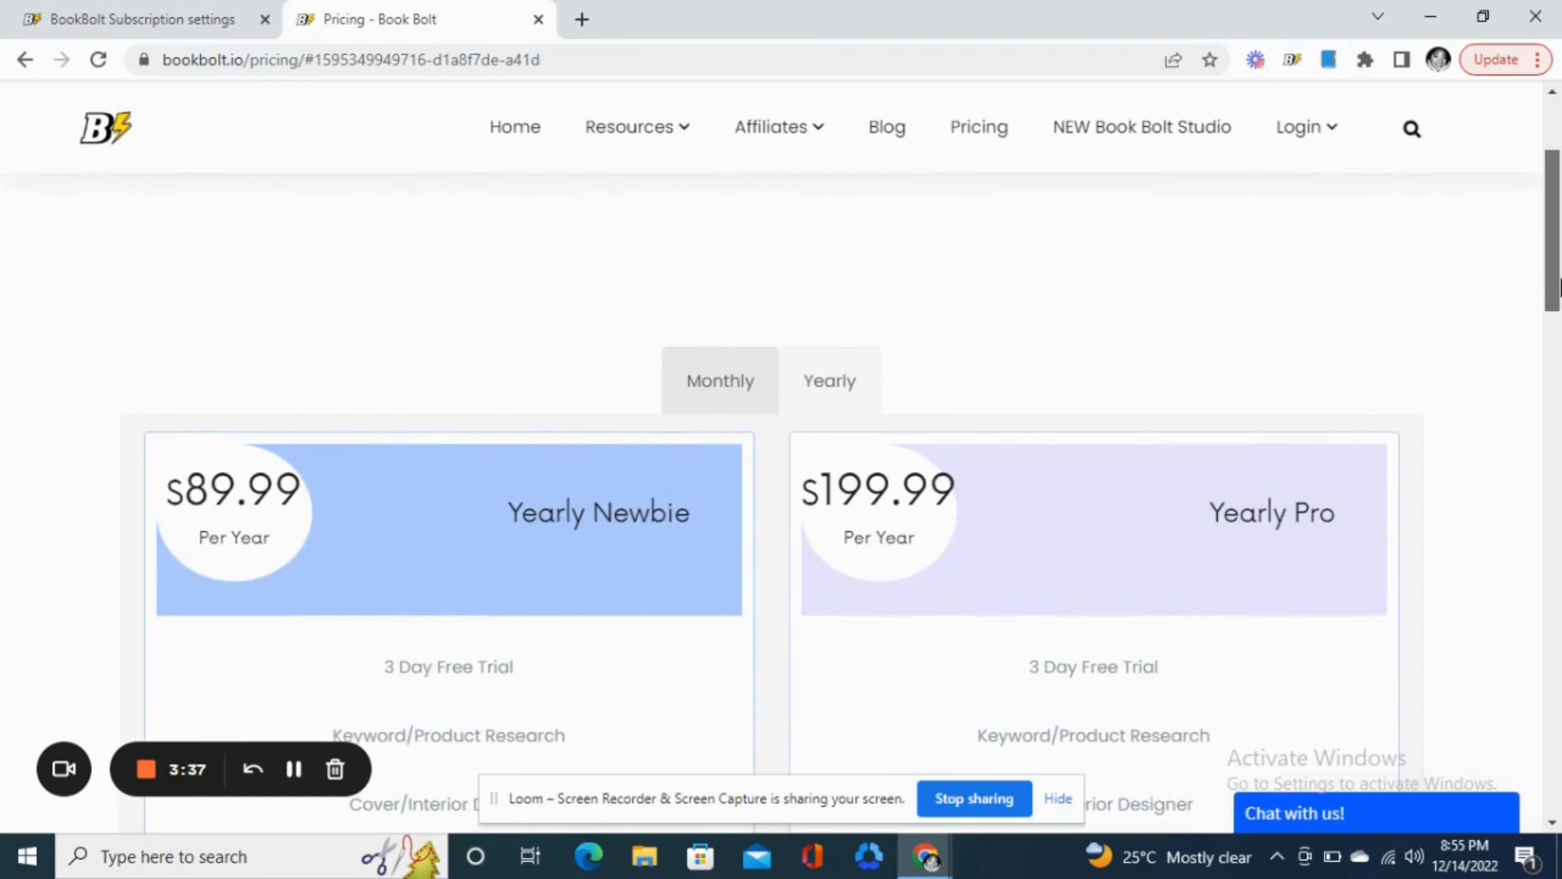
{"action": "left_click_drag", "start_coordinate": [1558, 284], "coordinate": [1558, 284]}
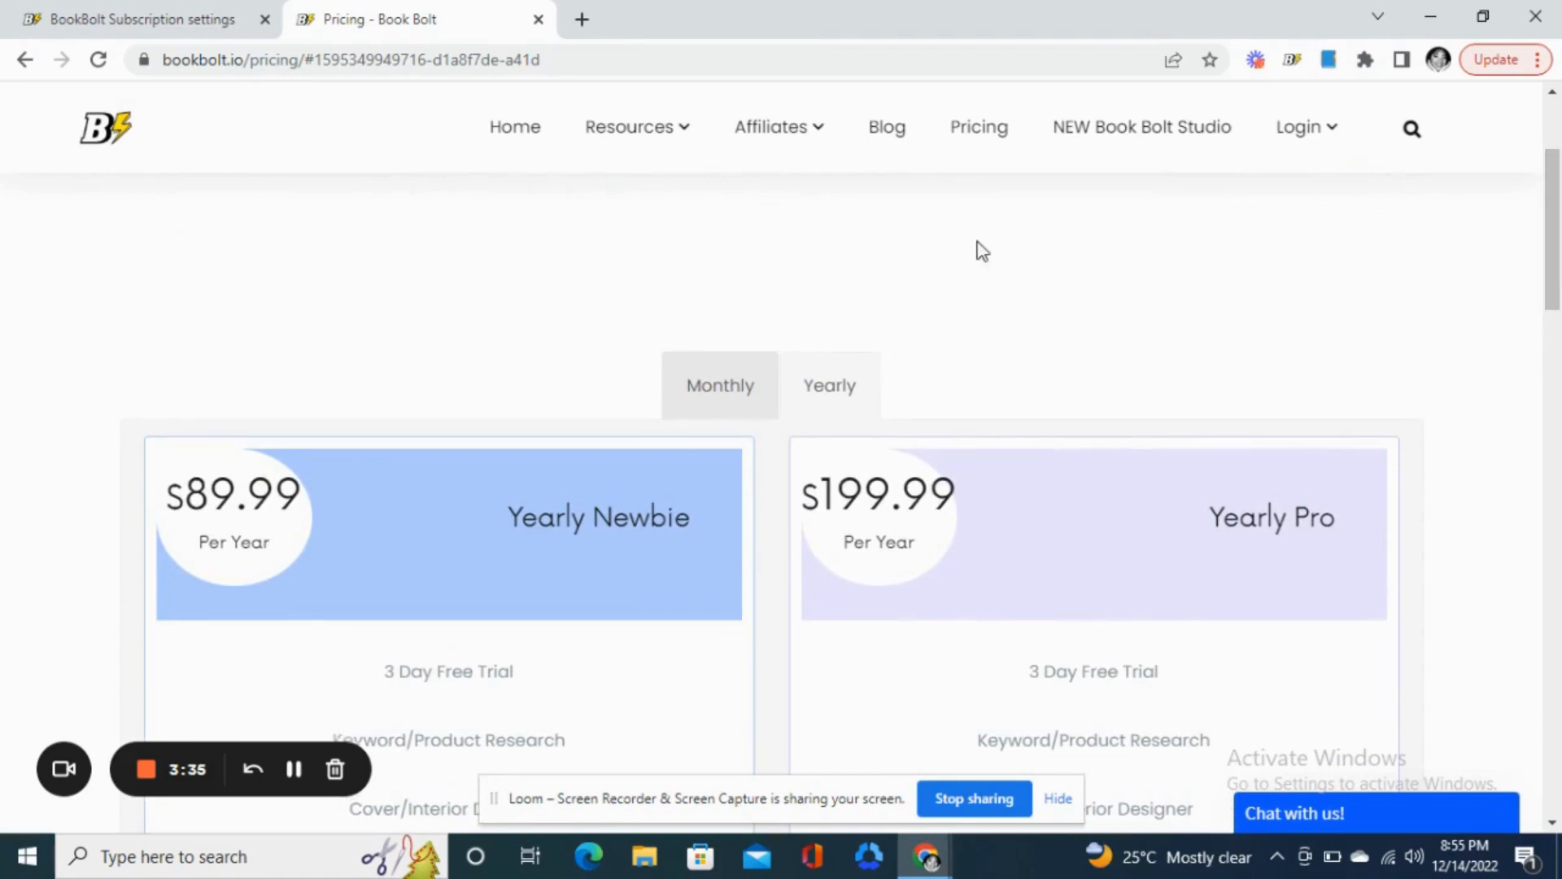
{"action": "left_click", "coordinate": [234, 11]}
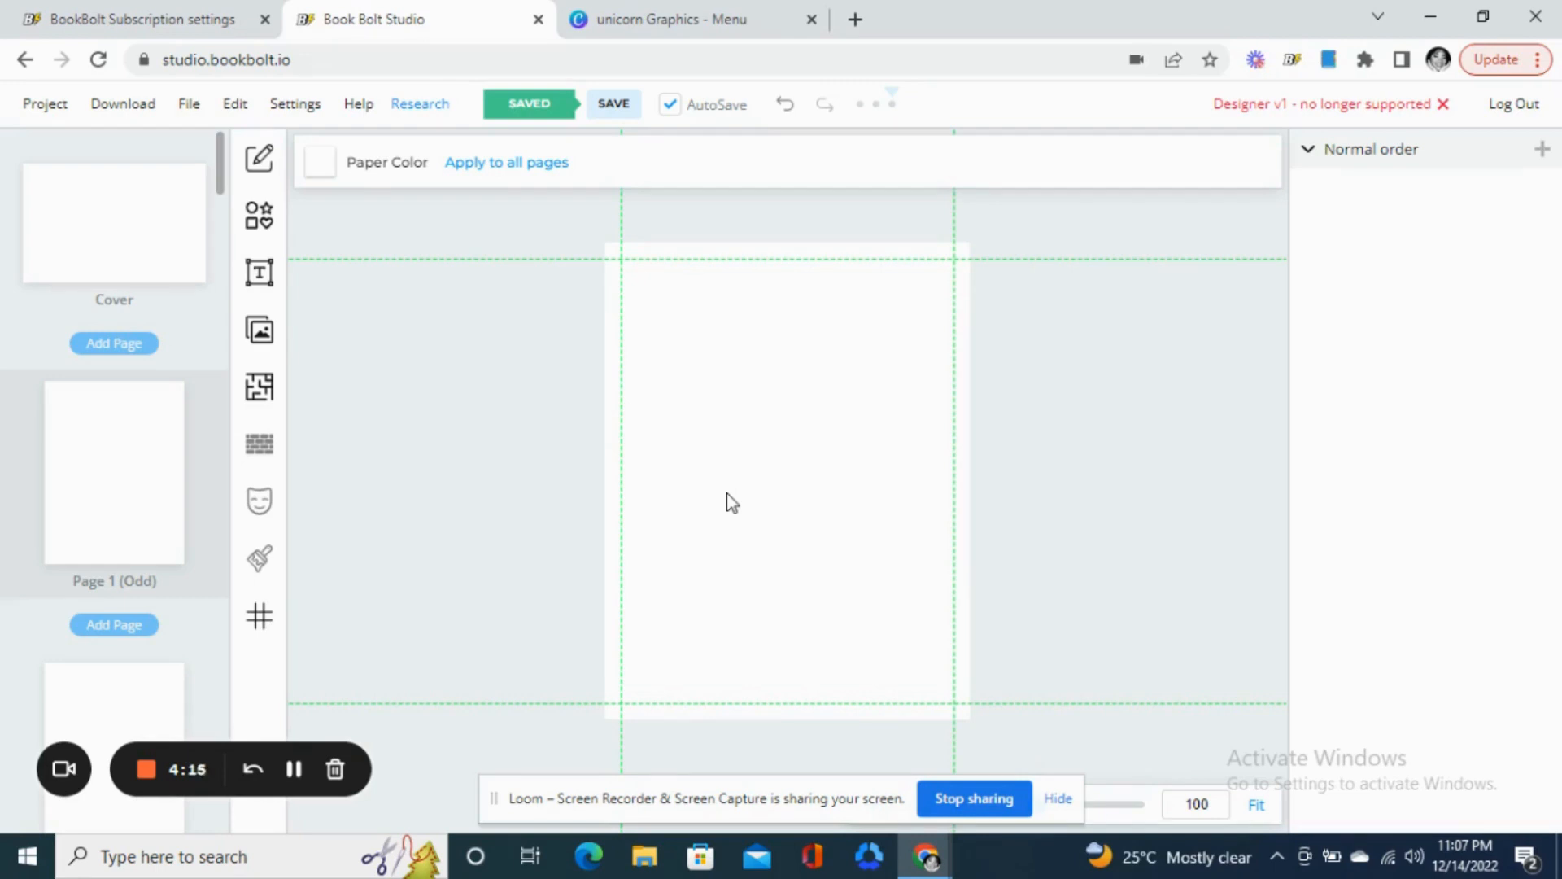
- Switch to the Canva design "unicorn Graphics" and examine the "unicorn outline" graphics and the design's coloring pages
{"action": "left_click", "coordinate": [730, 28]}
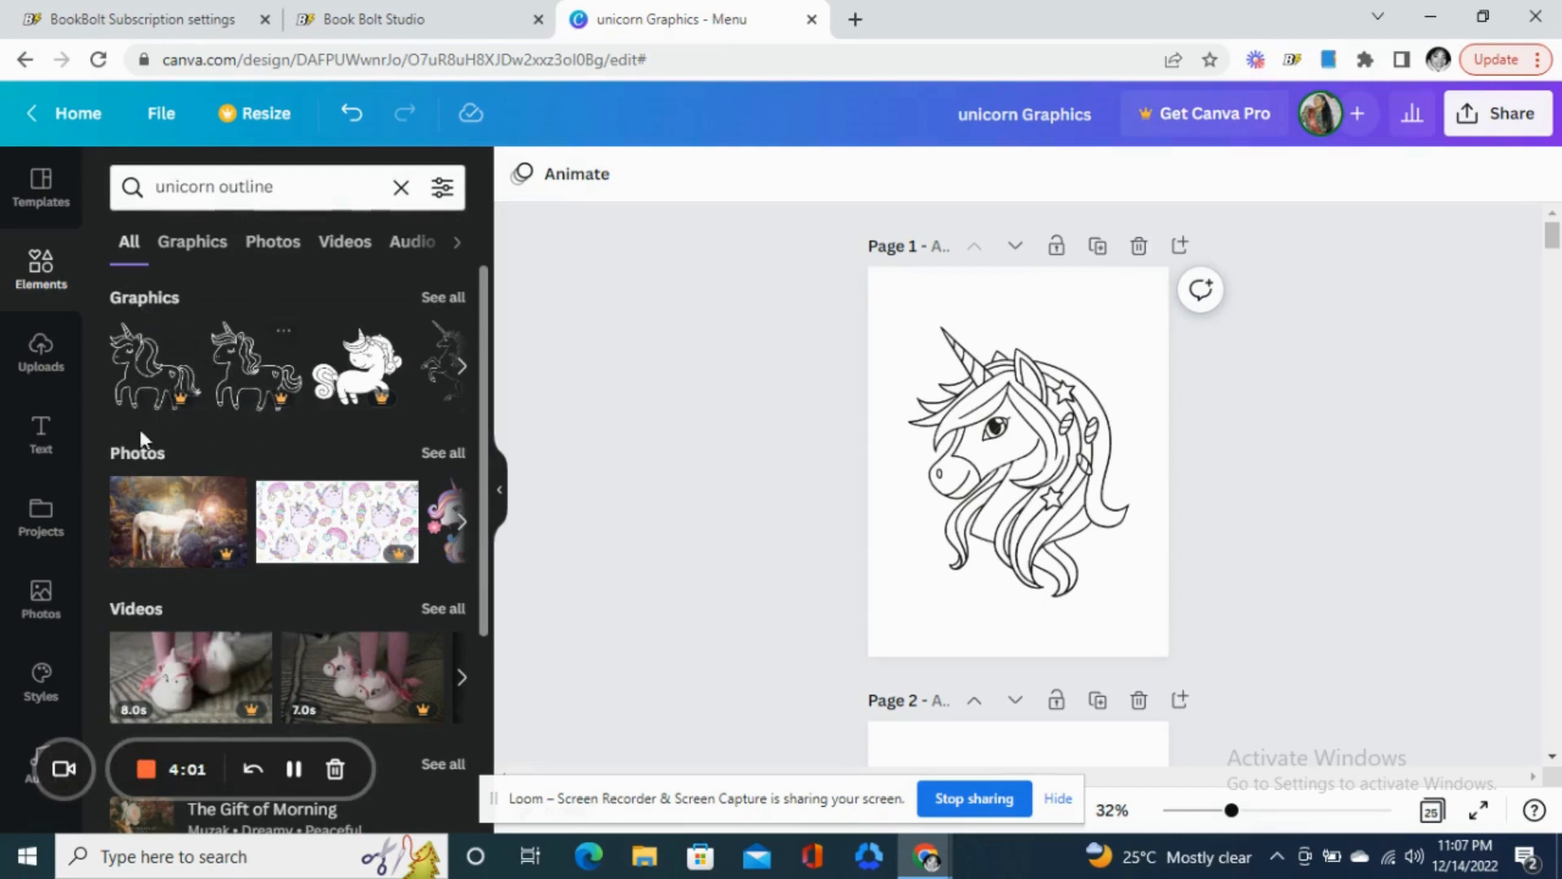
{"action": "left_click", "coordinate": [444, 297]}
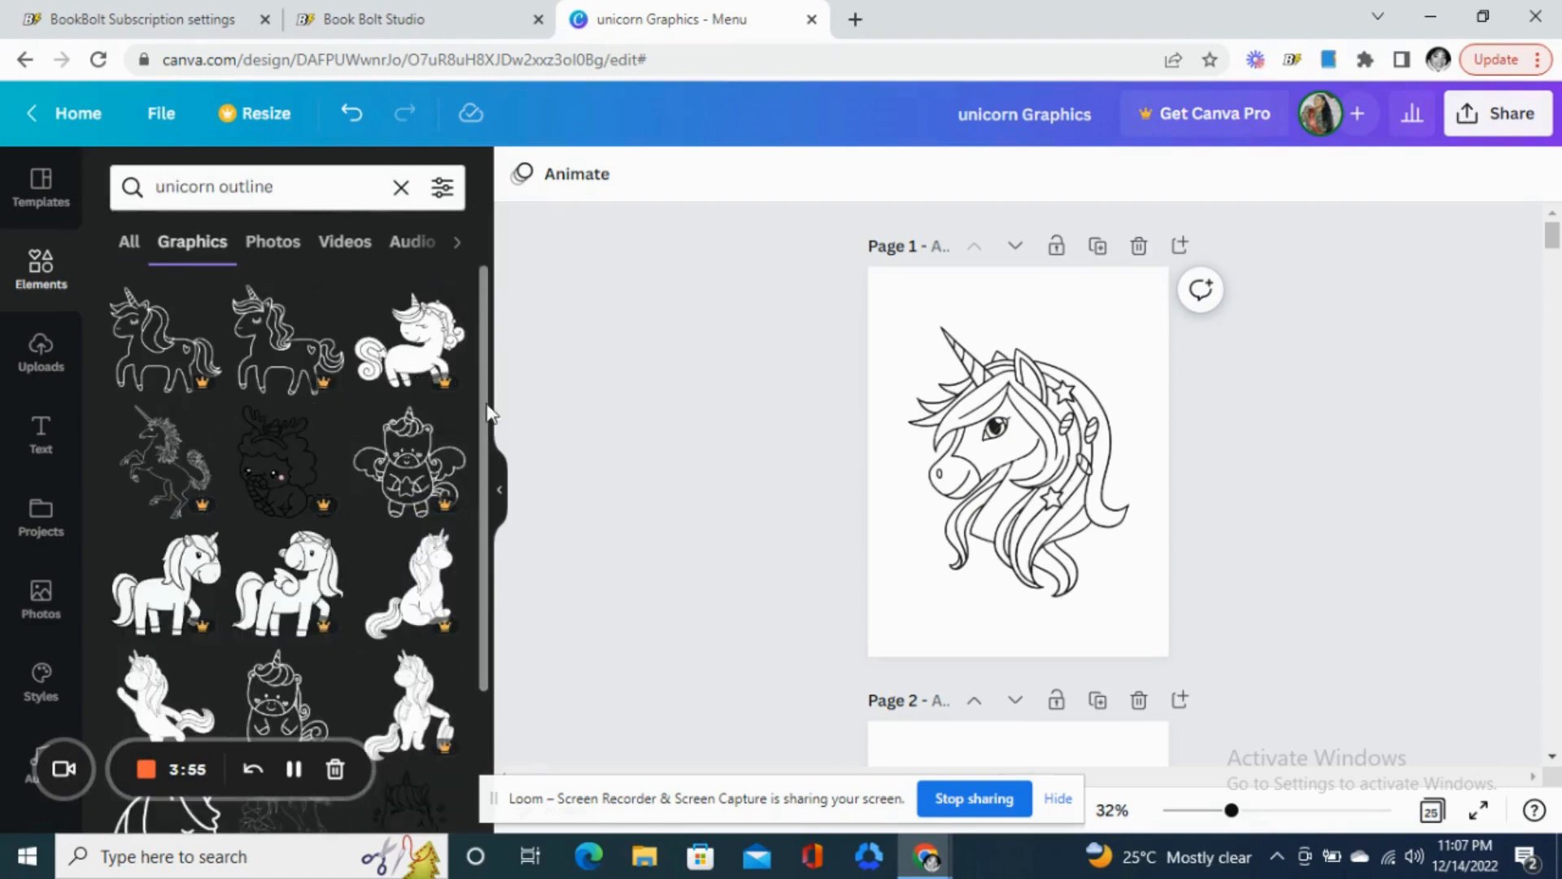
{"action": "scroll", "coordinate": [480, 425], "scroll_direction": "down", "scroll_amount": 5}
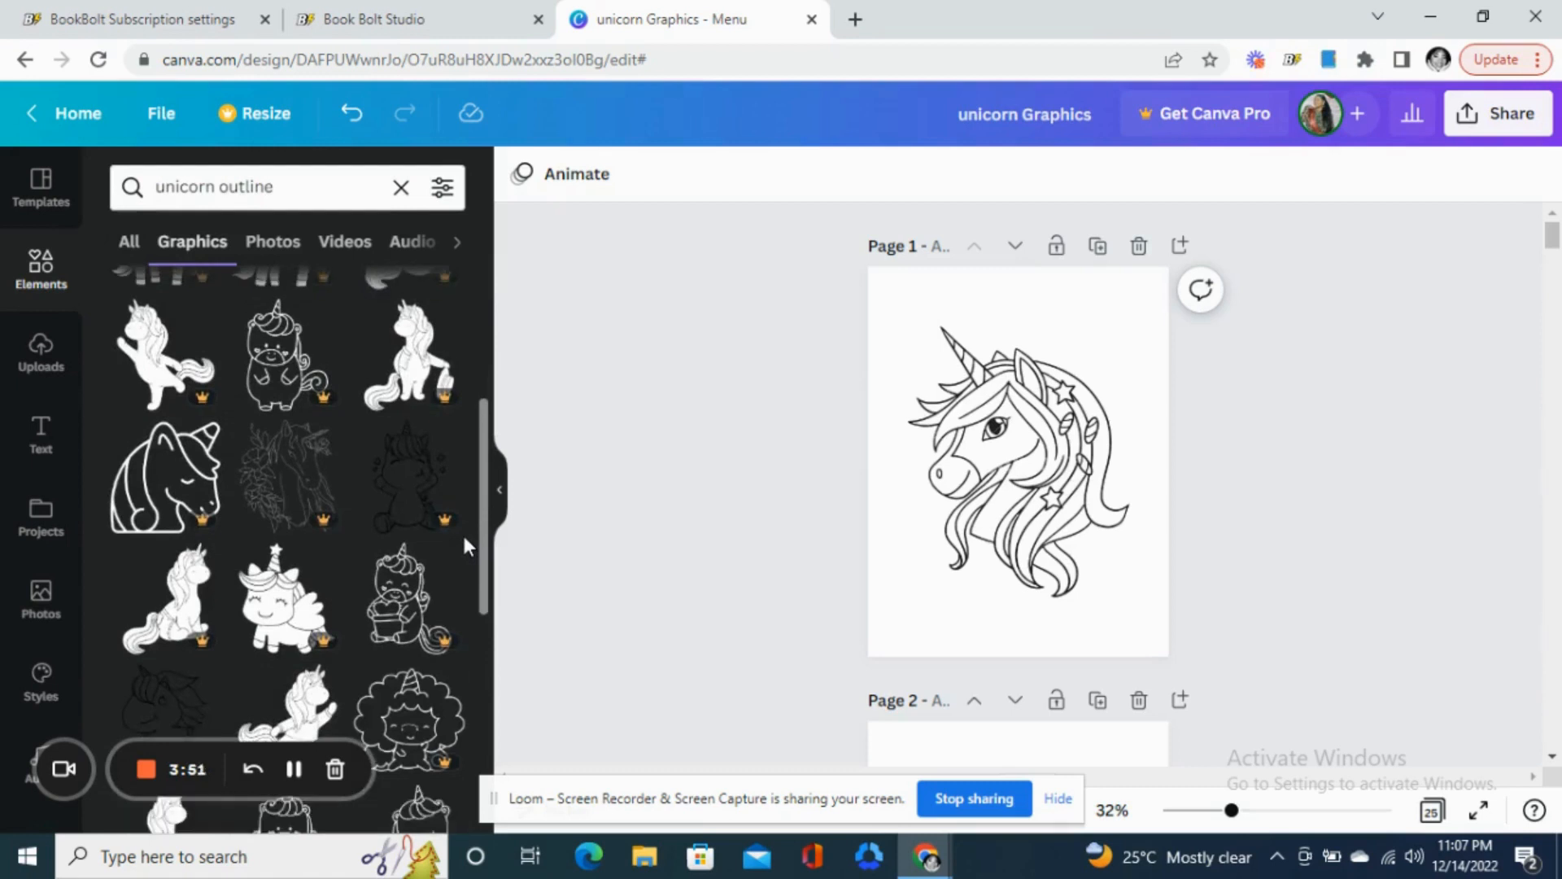
{"action": "scroll", "coordinate": [456, 569], "scroll_direction": "down", "scroll_amount": 3}
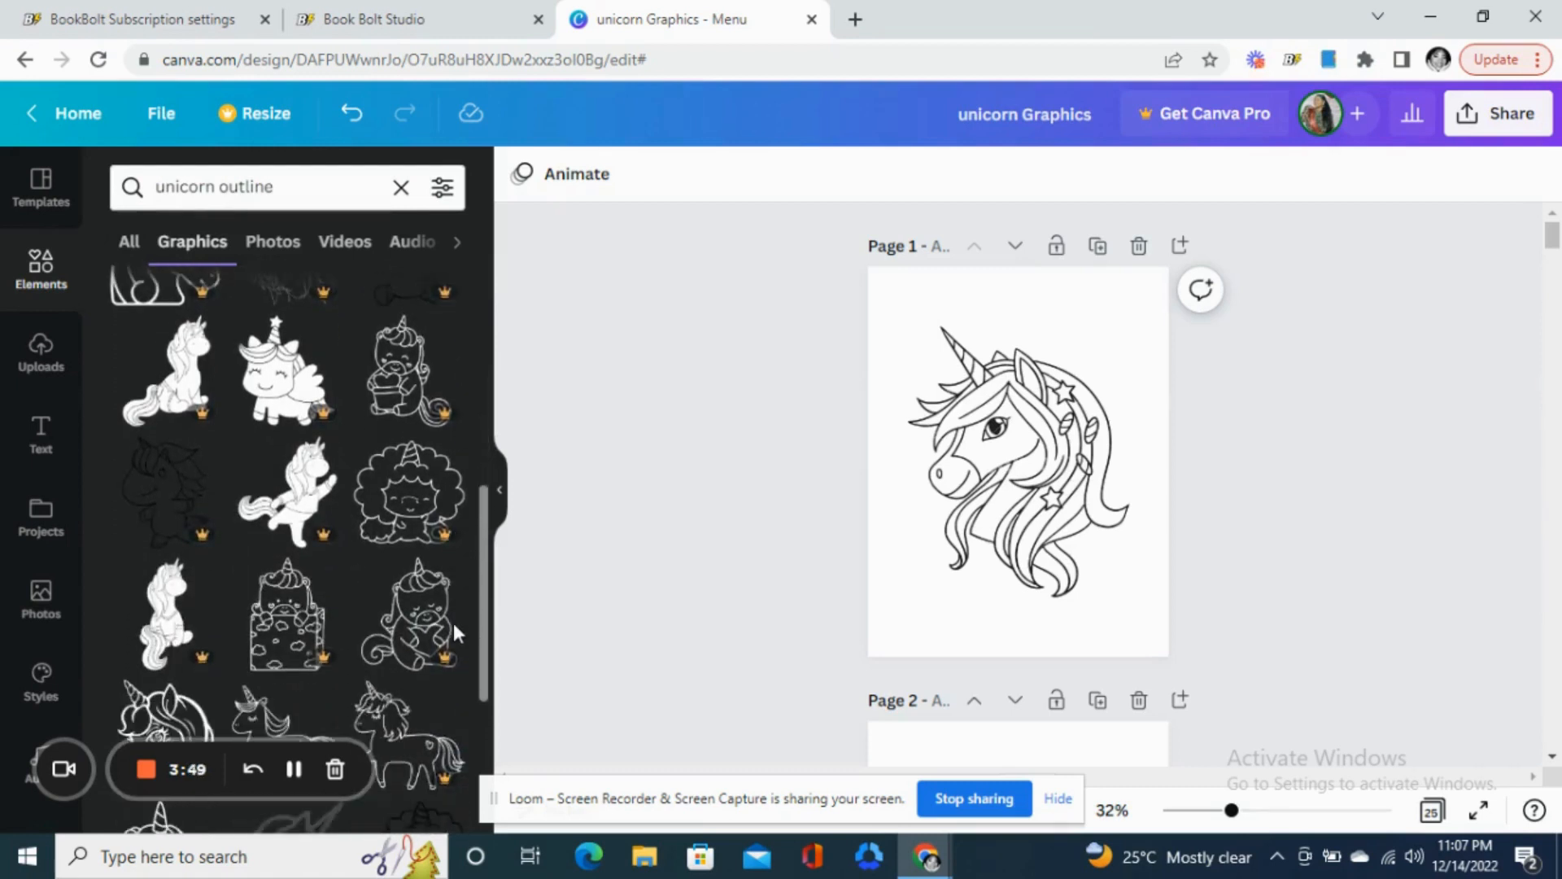
{"action": "scroll", "coordinate": [451, 606], "scroll_direction": "up", "scroll_amount": 5}
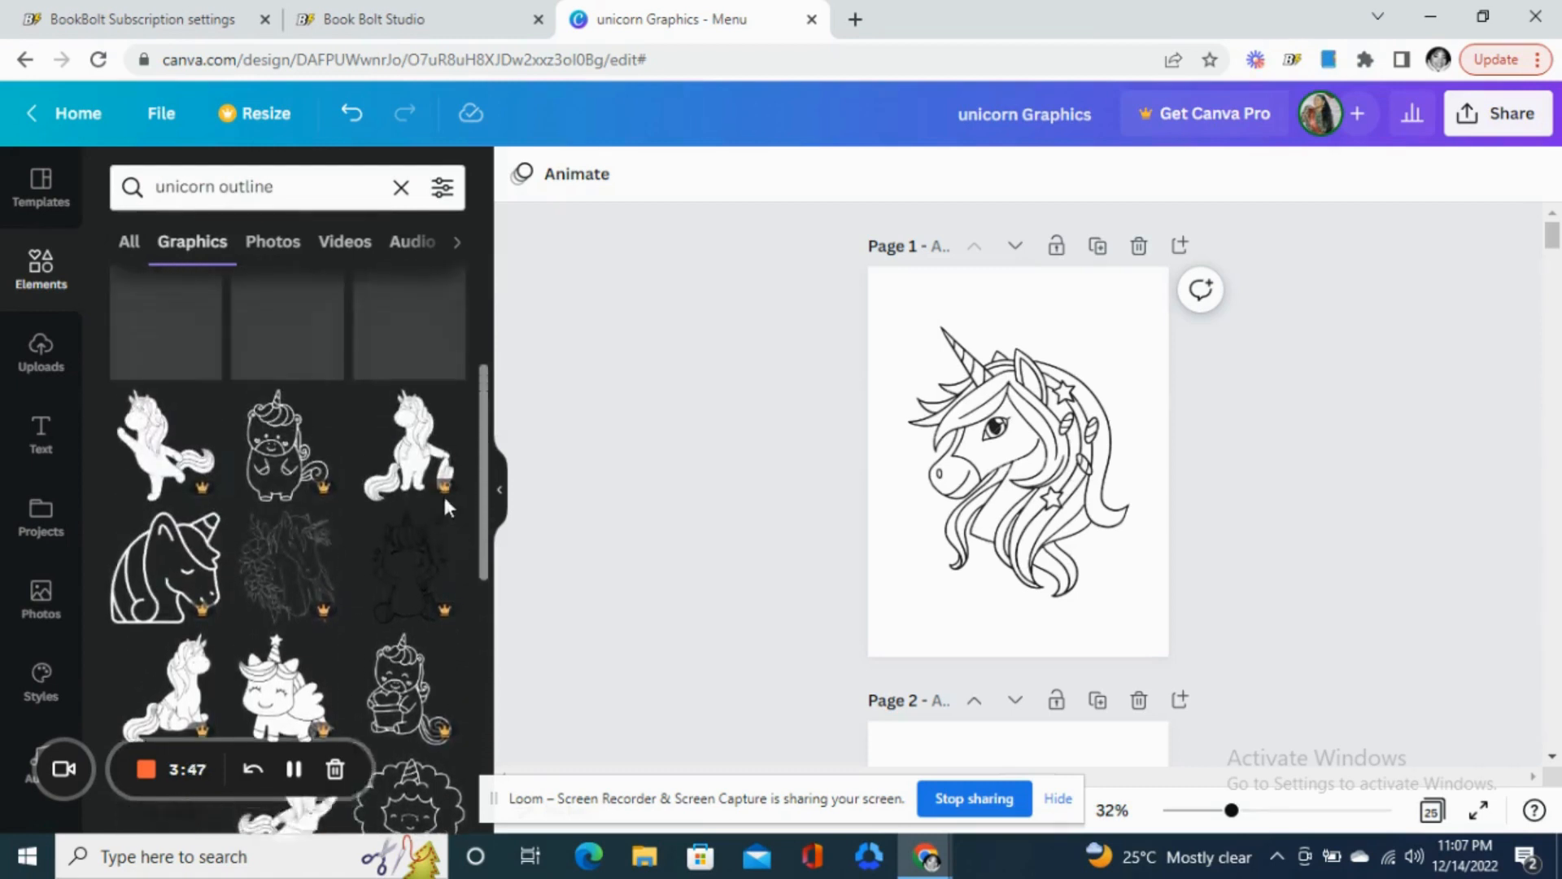
{"action": "scroll", "coordinate": [439, 431], "scroll_direction": "down", "scroll_amount": 2}
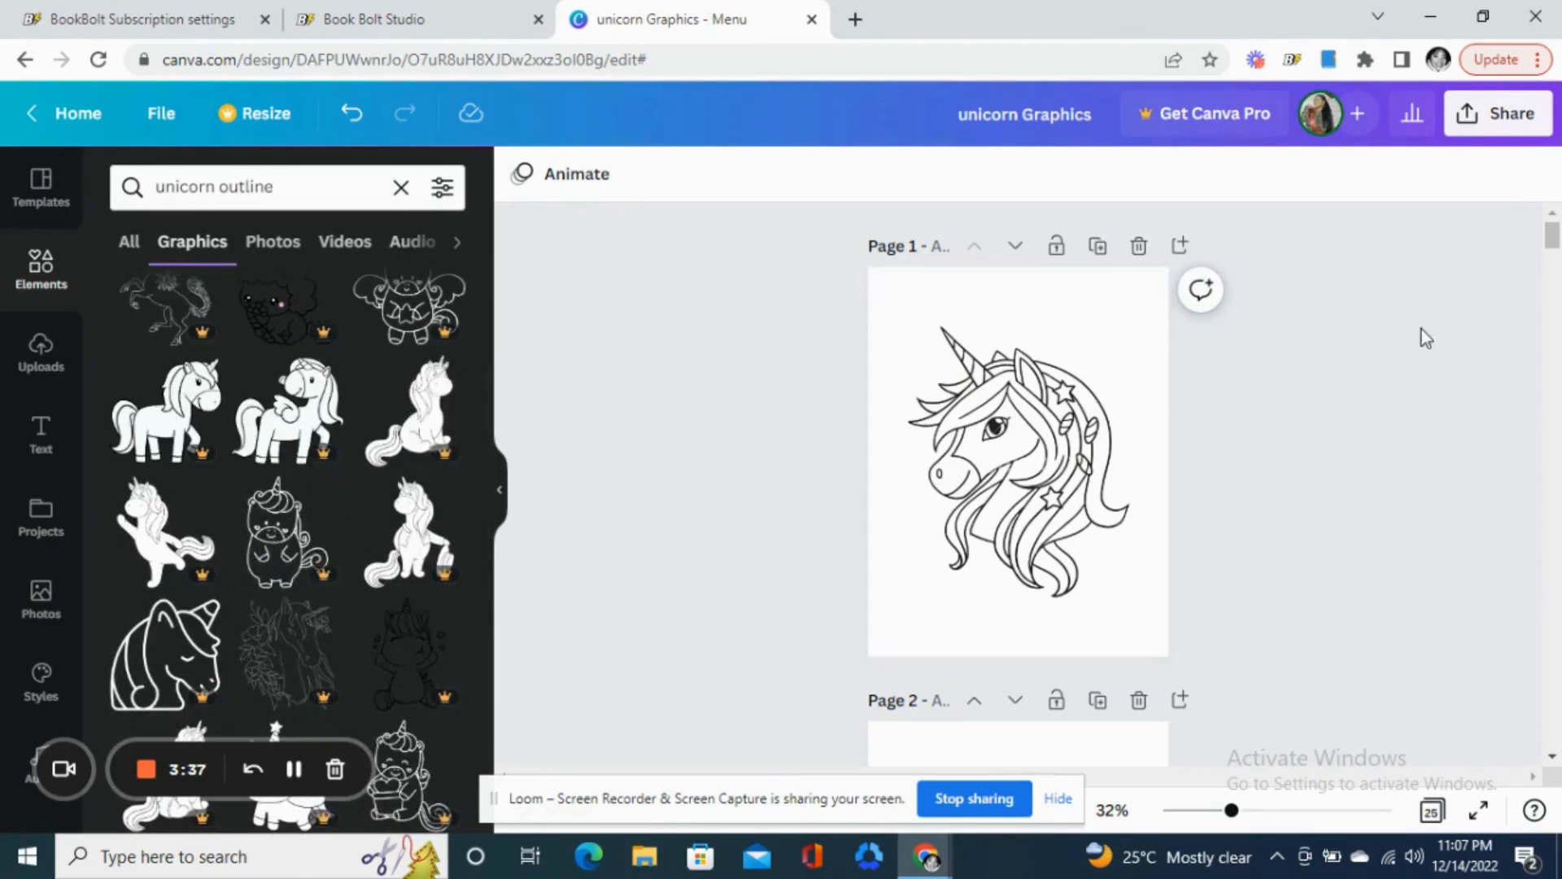
{"action": "left_click_drag", "start_coordinate": [1554, 243], "coordinate": [1553, 301]}
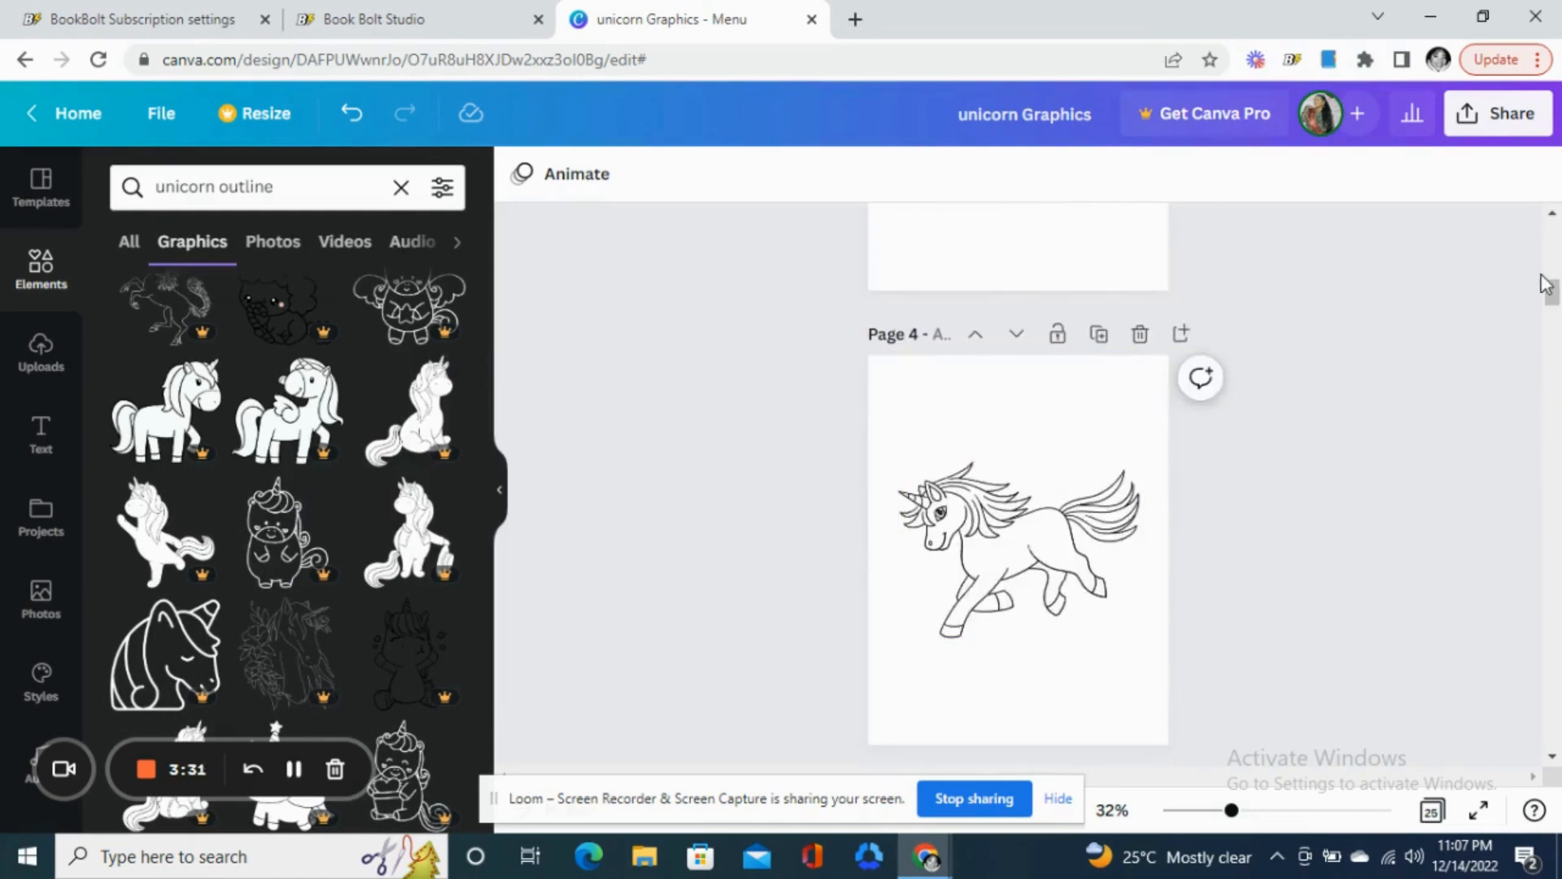
{"action": "left_click_drag", "start_coordinate": [1552, 297], "coordinate": [1554, 519]}
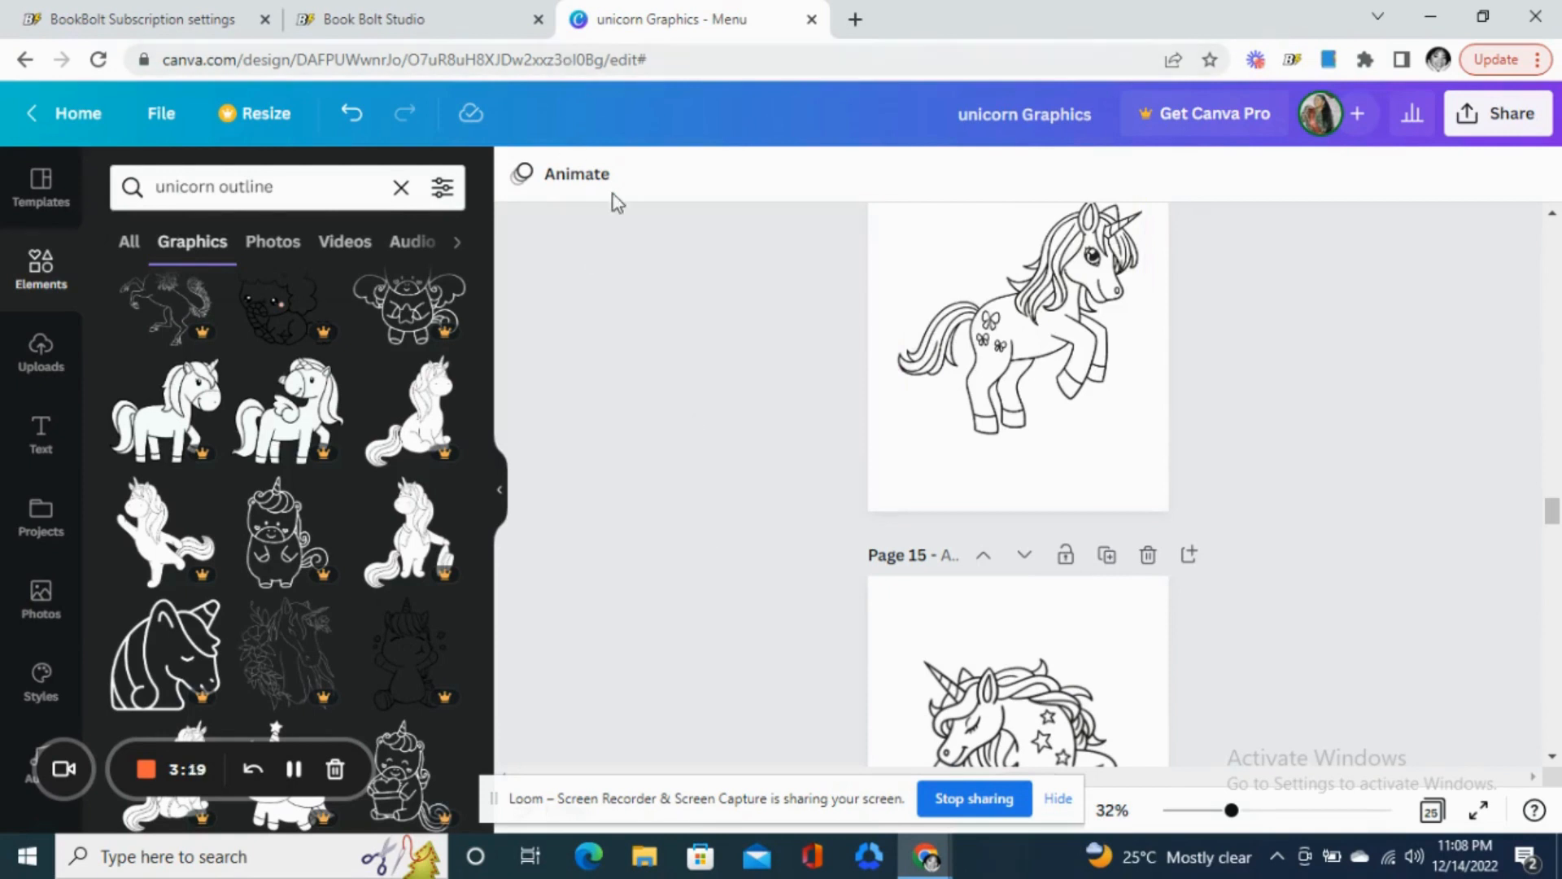
- Switch back to Book Bolt Studio and place the uploaded image 25.png on Page 1
{"action": "left_click", "coordinate": [384, 9]}
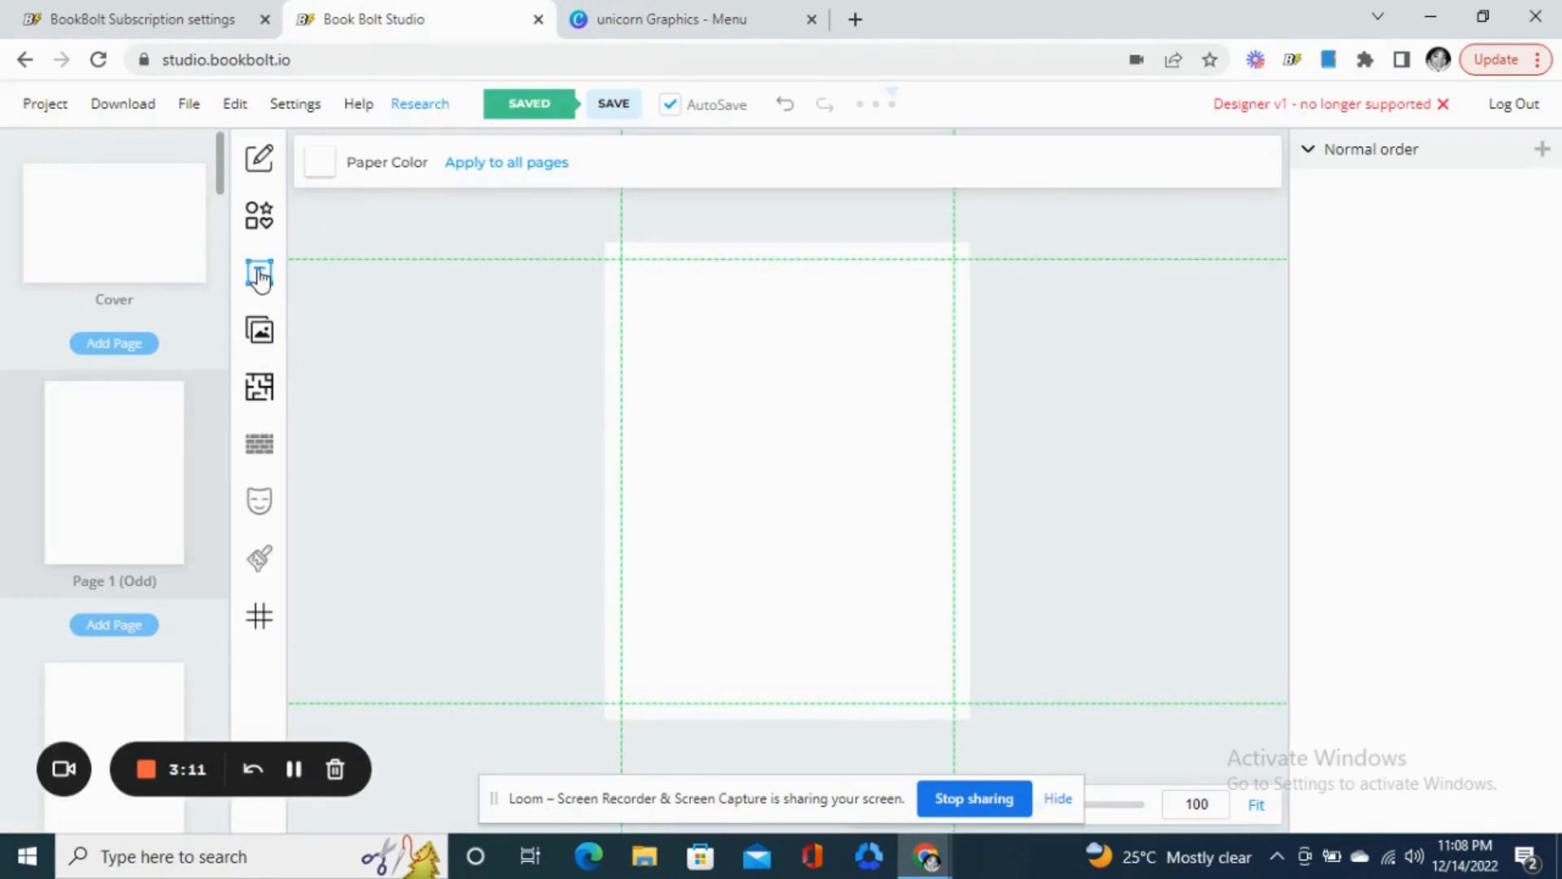
{"action": "left_click", "coordinate": [259, 333]}
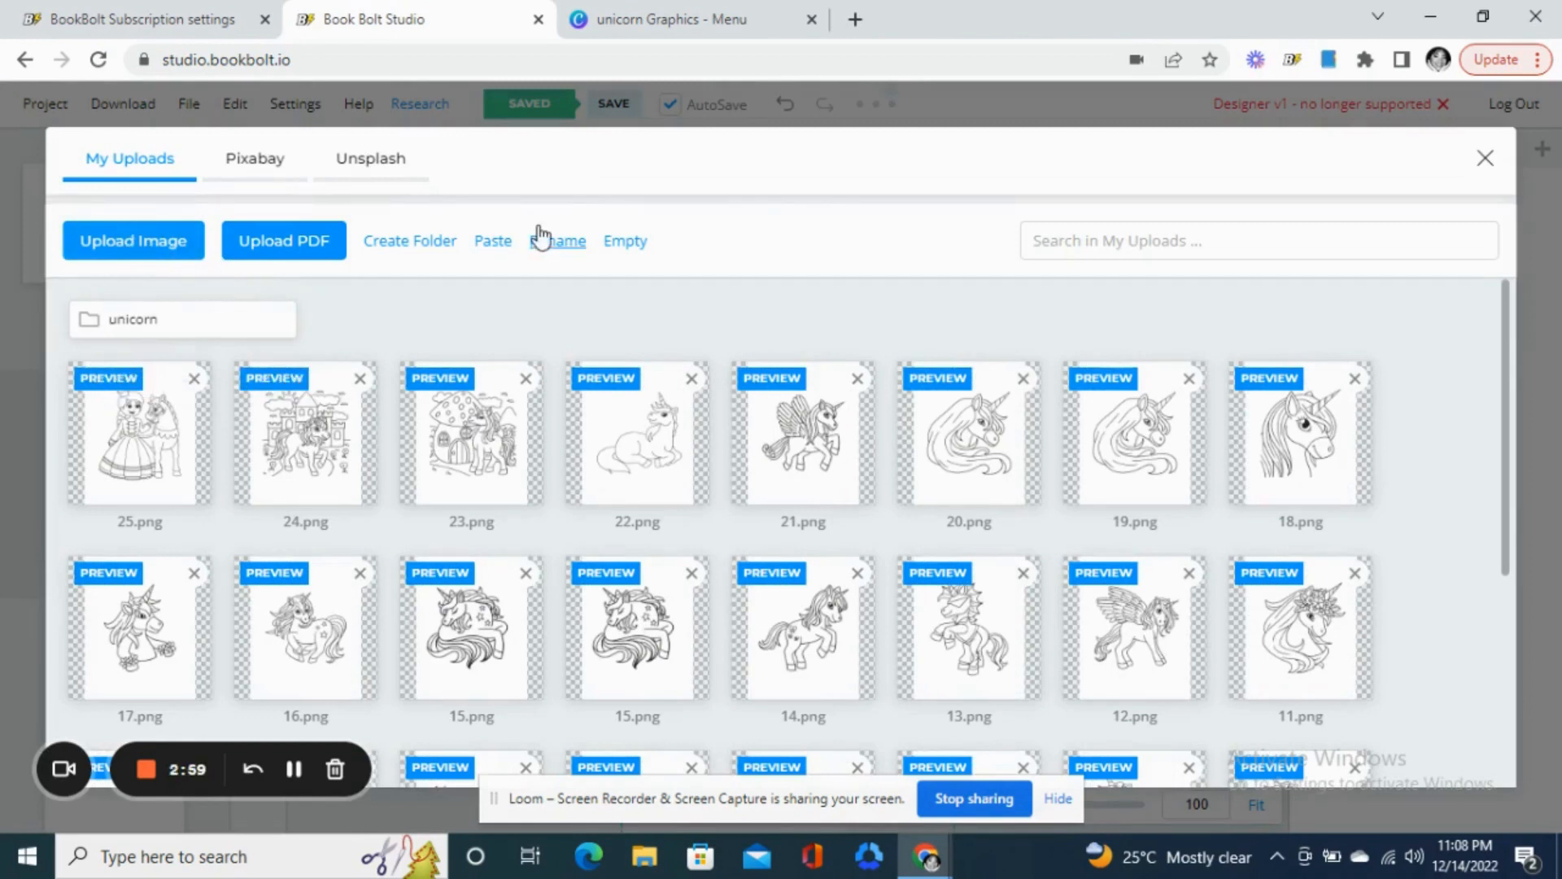
{"action": "left_click", "coordinate": [1485, 160]}
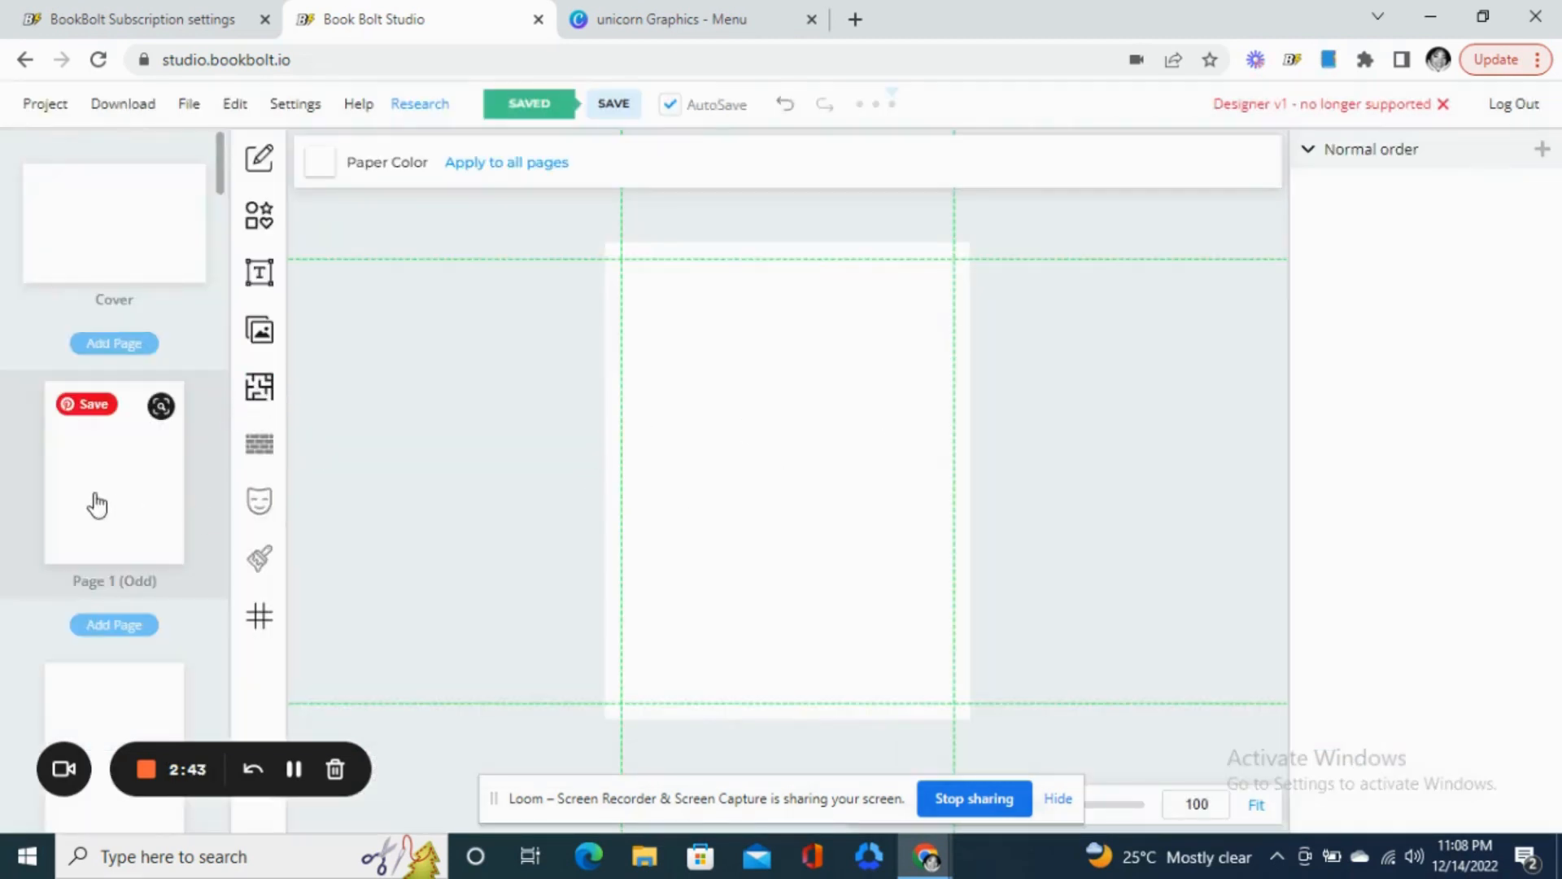
{"action": "left_click", "coordinate": [261, 337]}
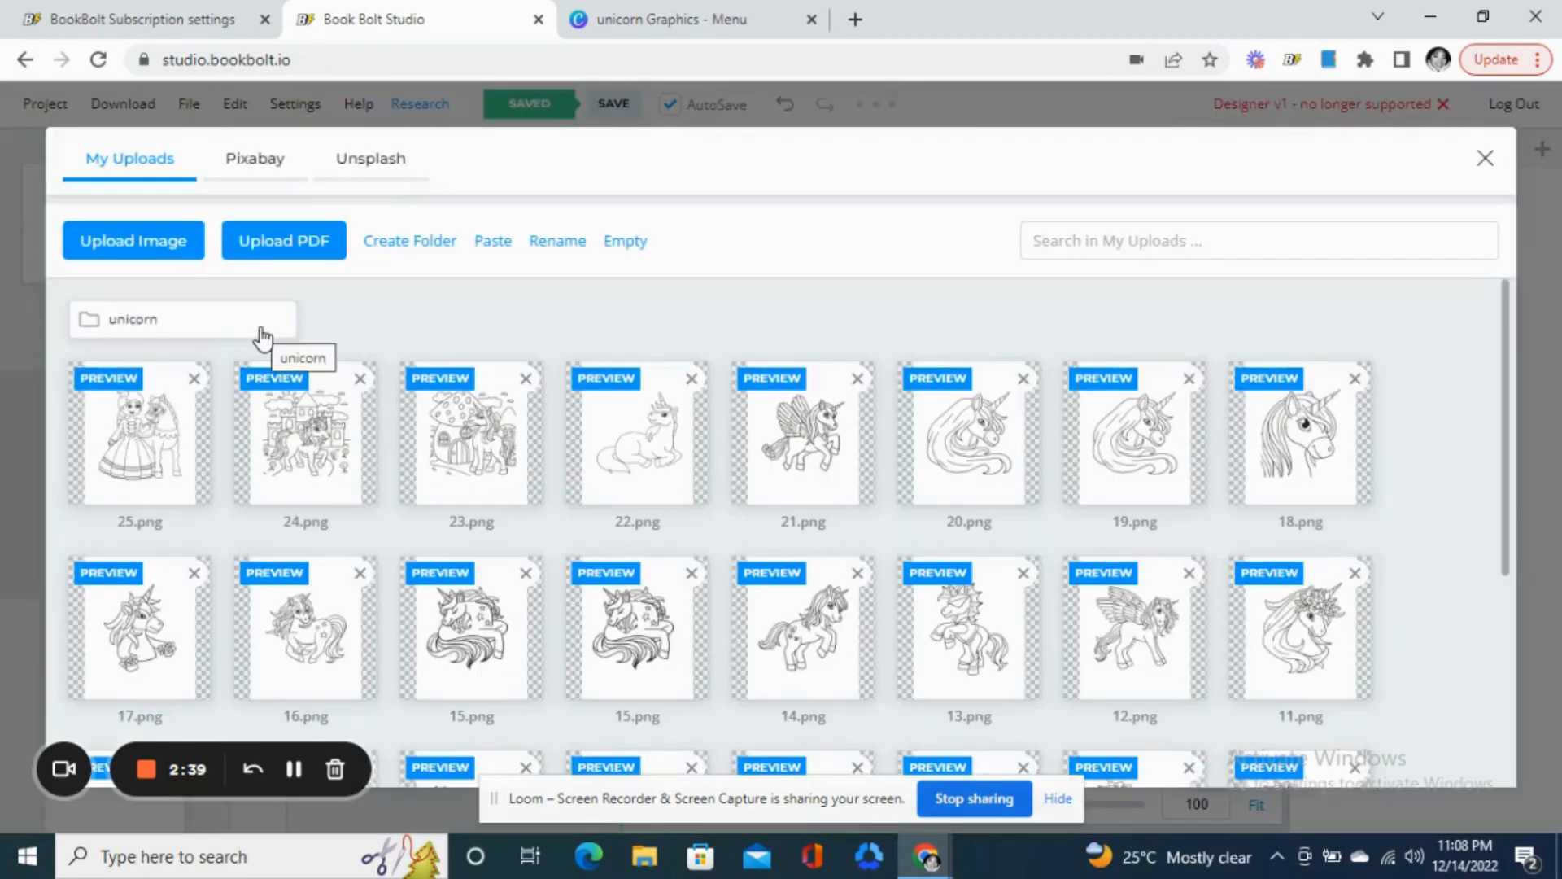
{"action": "left_click", "coordinate": [133, 423]}
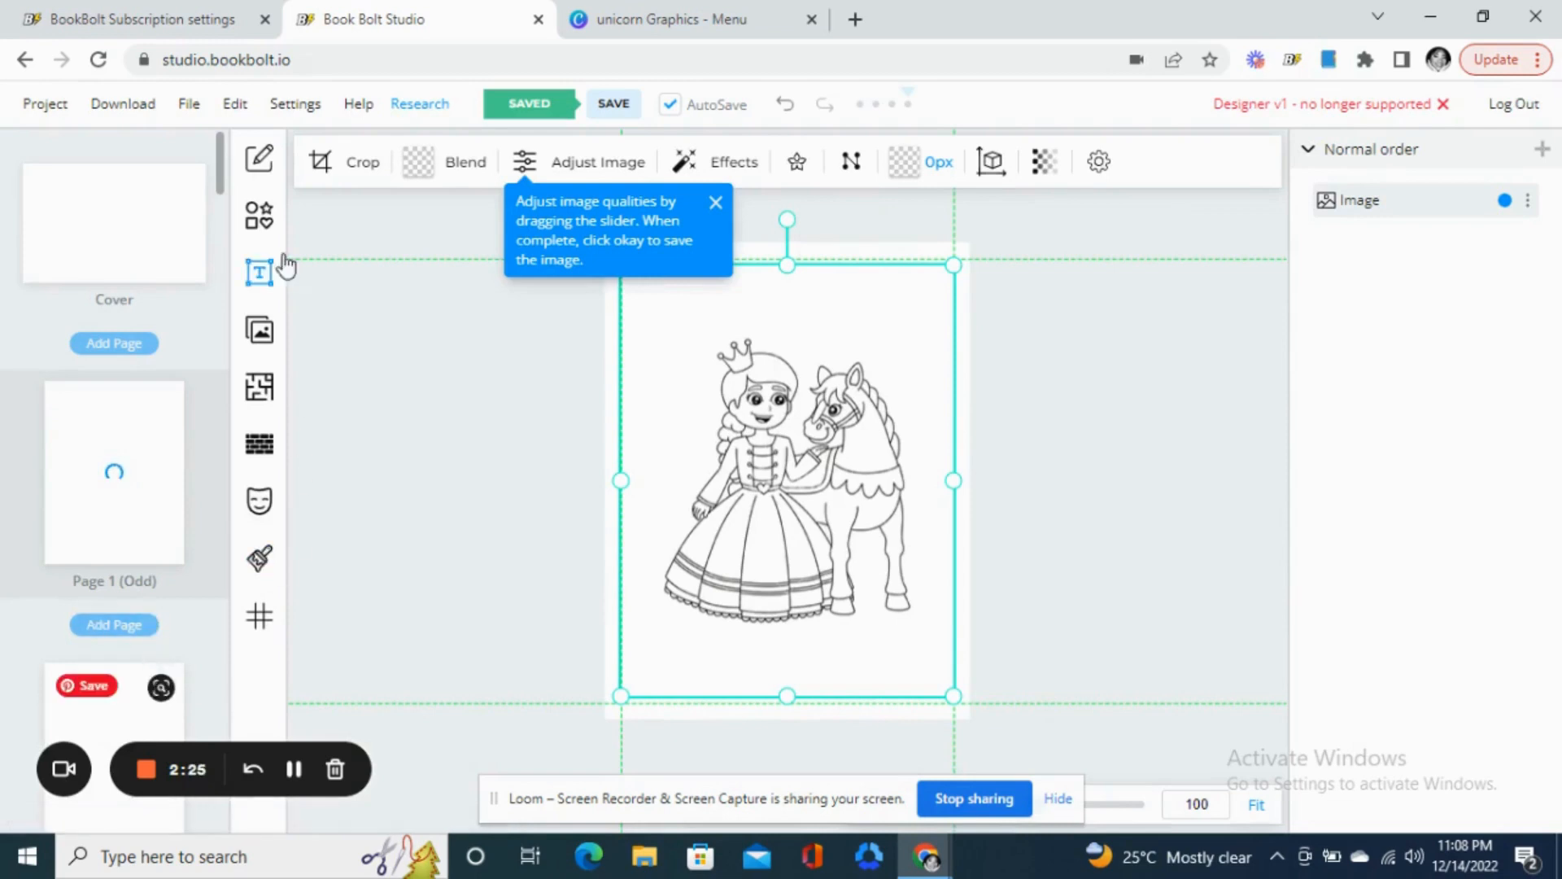
- Place the uploaded image 24.png on Page 2
{"action": "scroll", "coordinate": [221, 182], "scroll_direction": "down", "scroll_amount": 2}
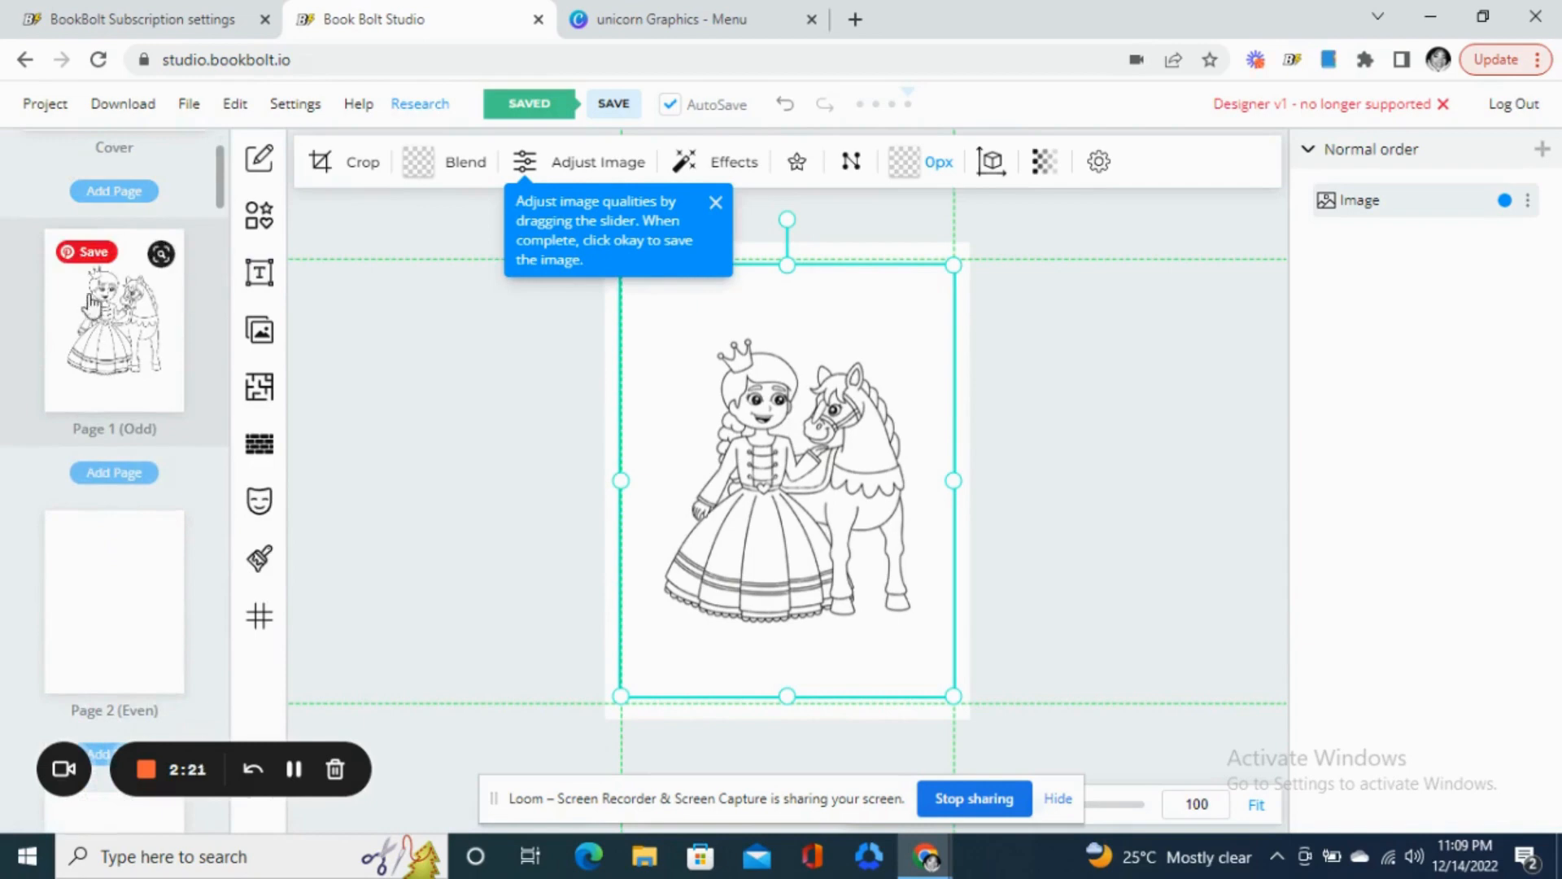
{"action": "left_click", "coordinate": [111, 592]}
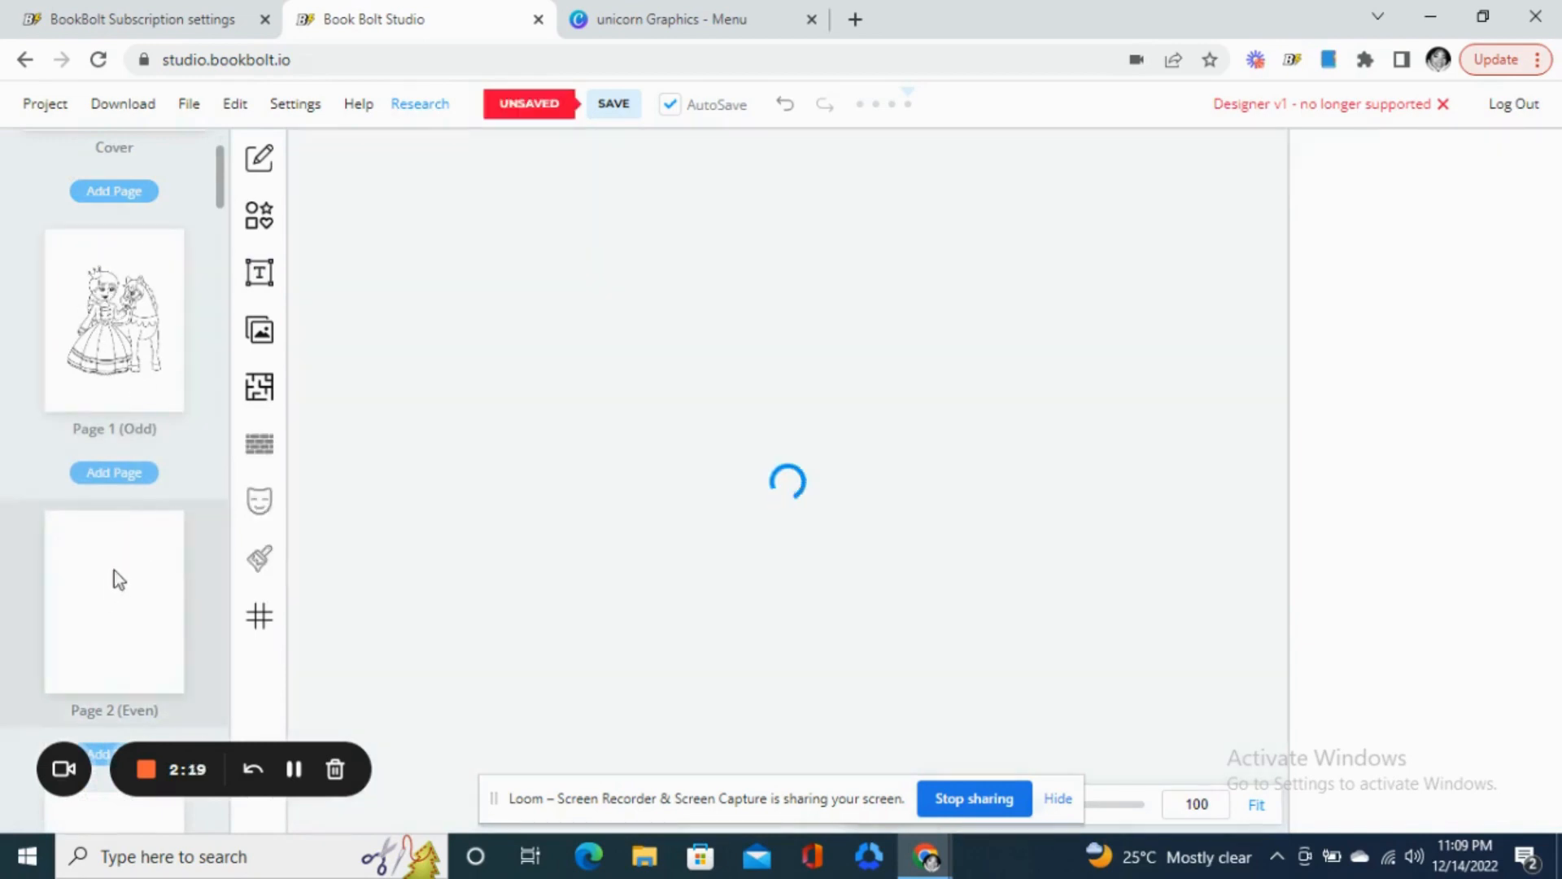
{"action": "left_click", "coordinate": [259, 331]}
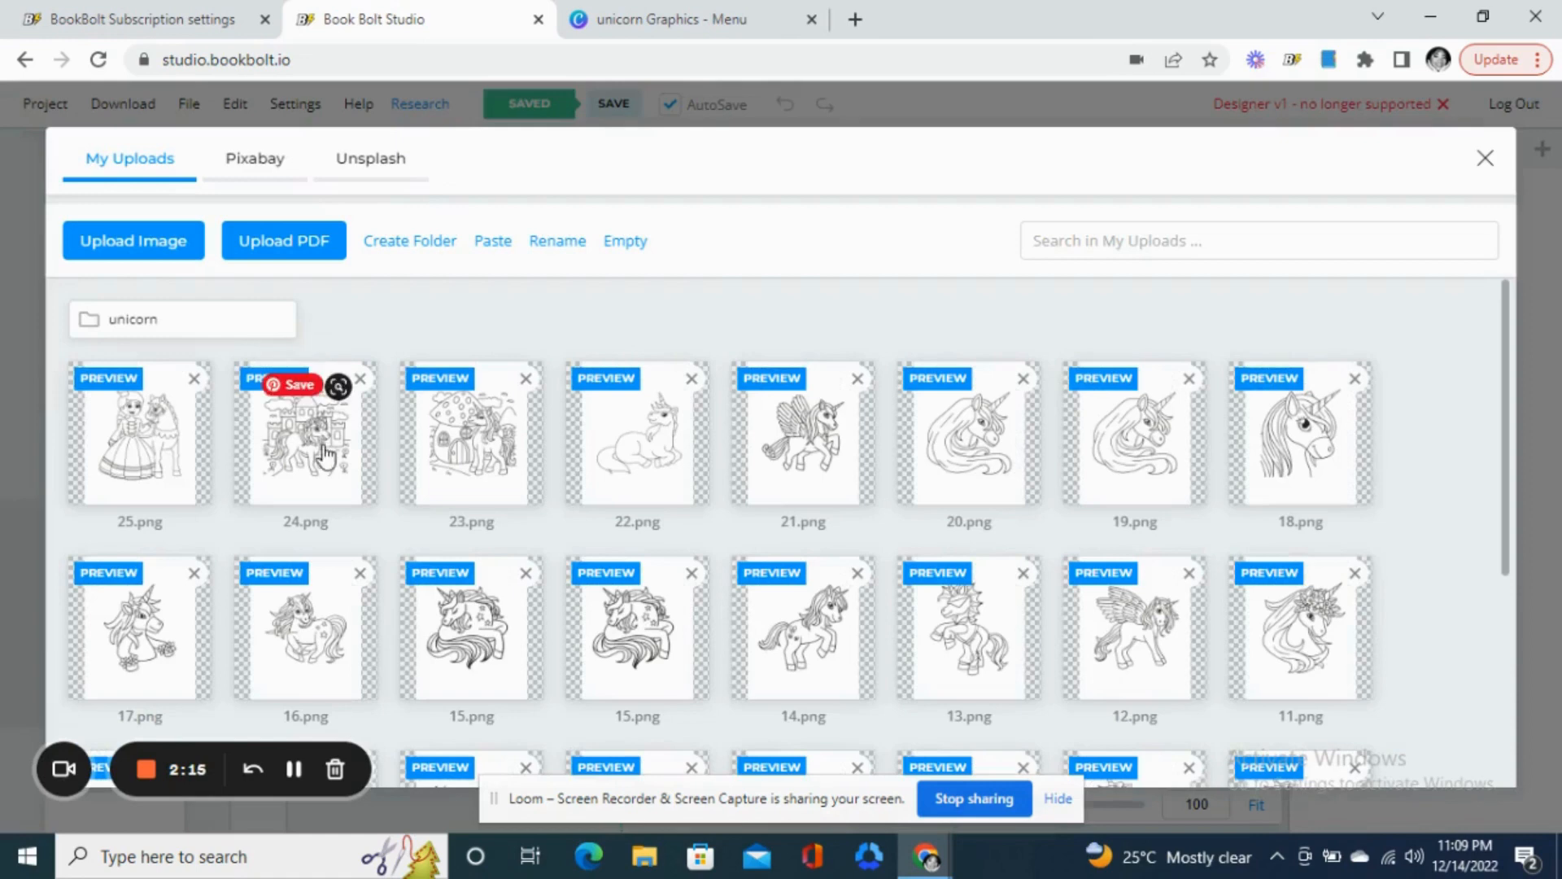
{"action": "left_click", "coordinate": [328, 454]}
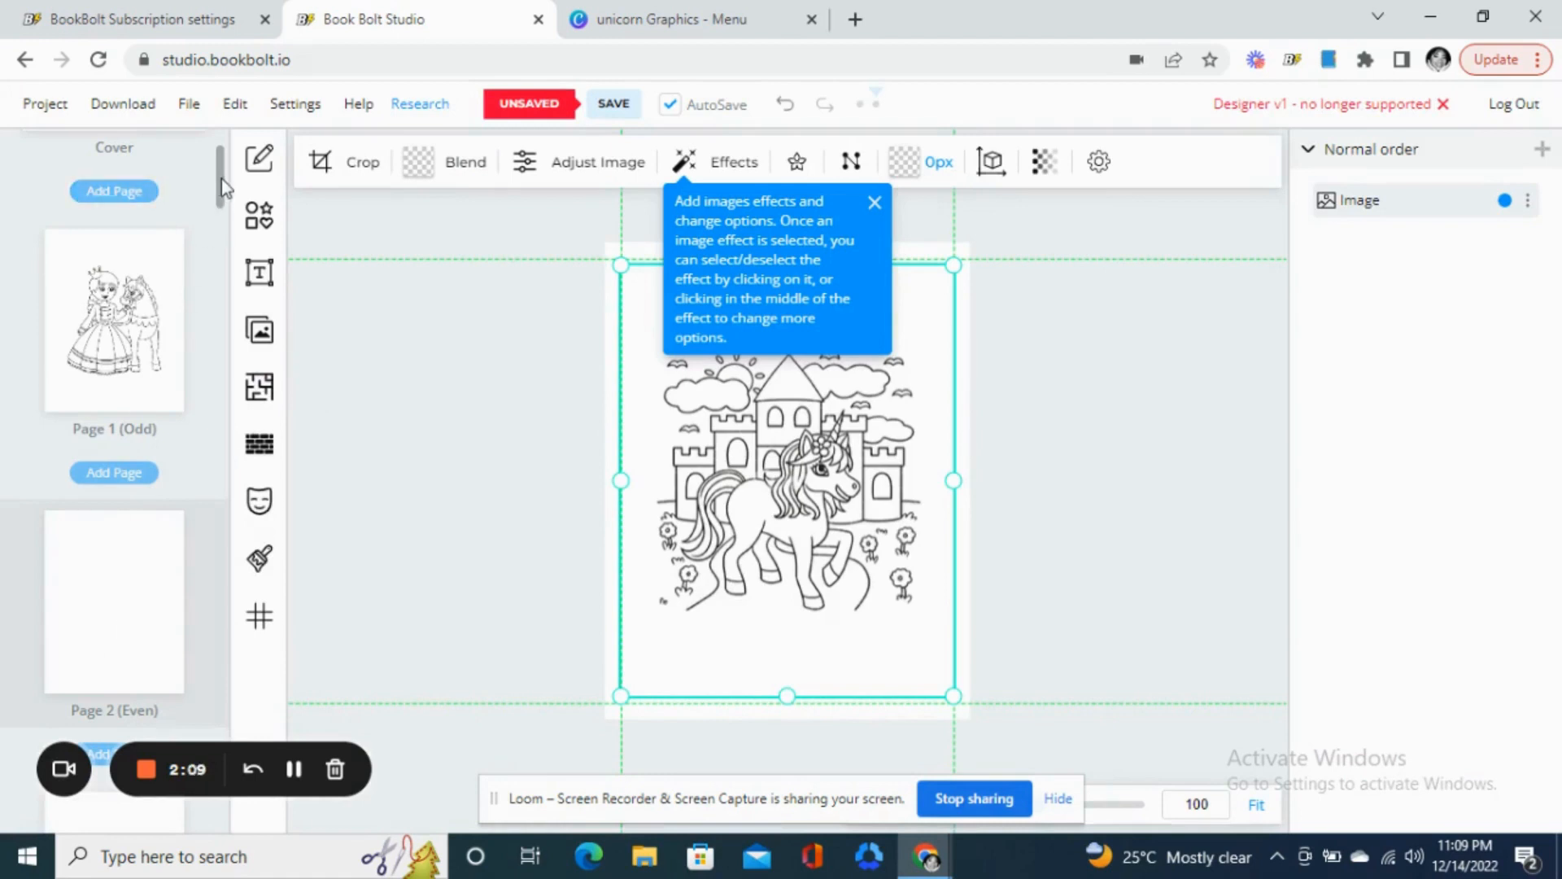
- Place the uploaded image 23.png on Page 3
{"action": "left_click_drag", "start_coordinate": [221, 179], "coordinate": [226, 217]}
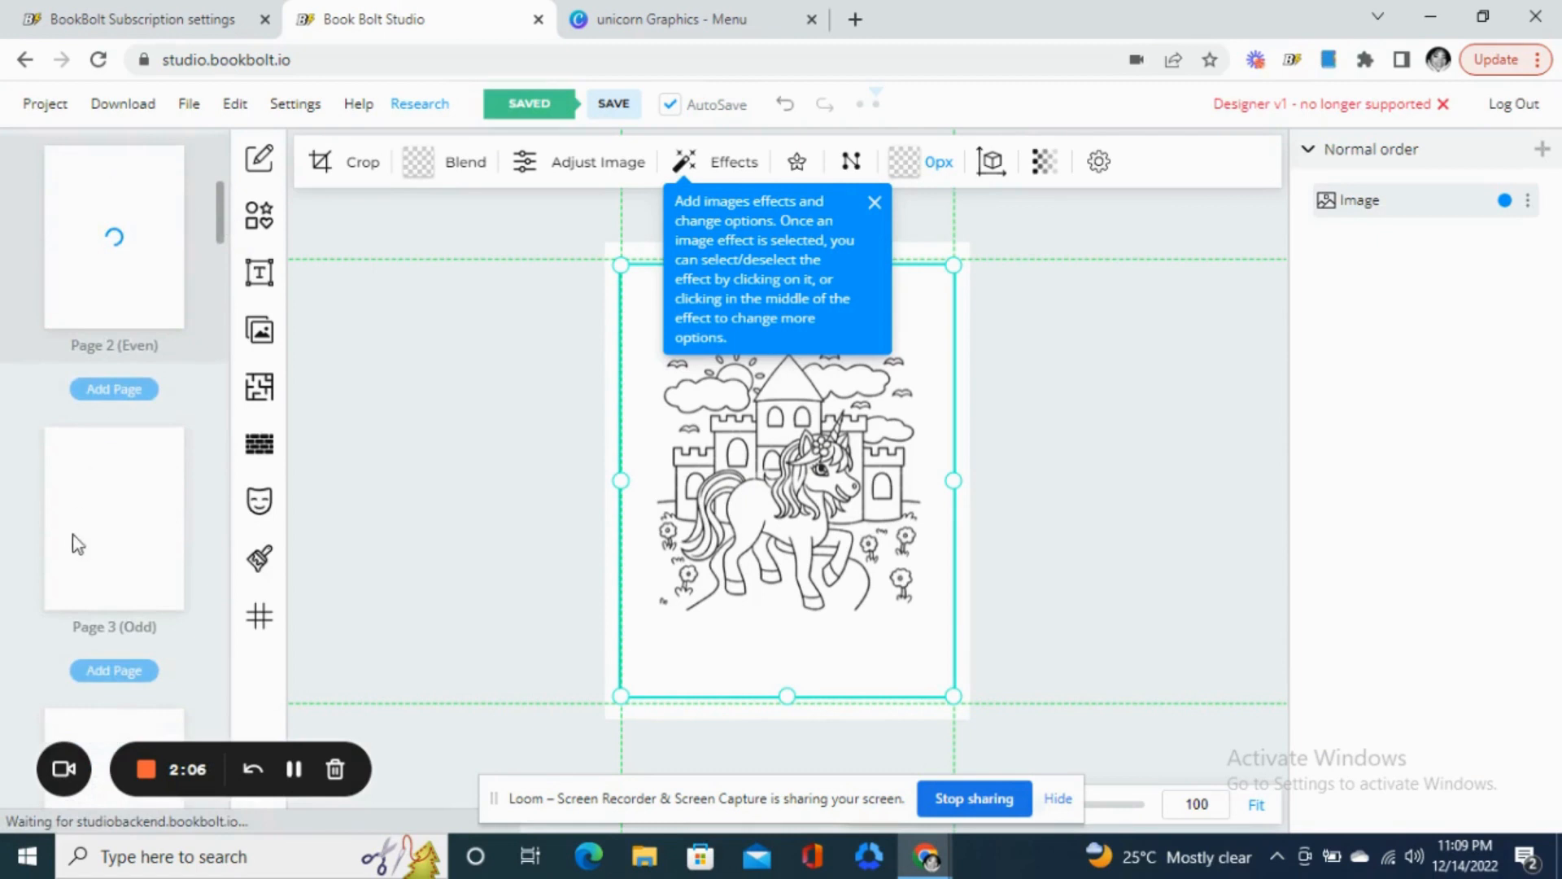
{"action": "left_click", "coordinate": [101, 540]}
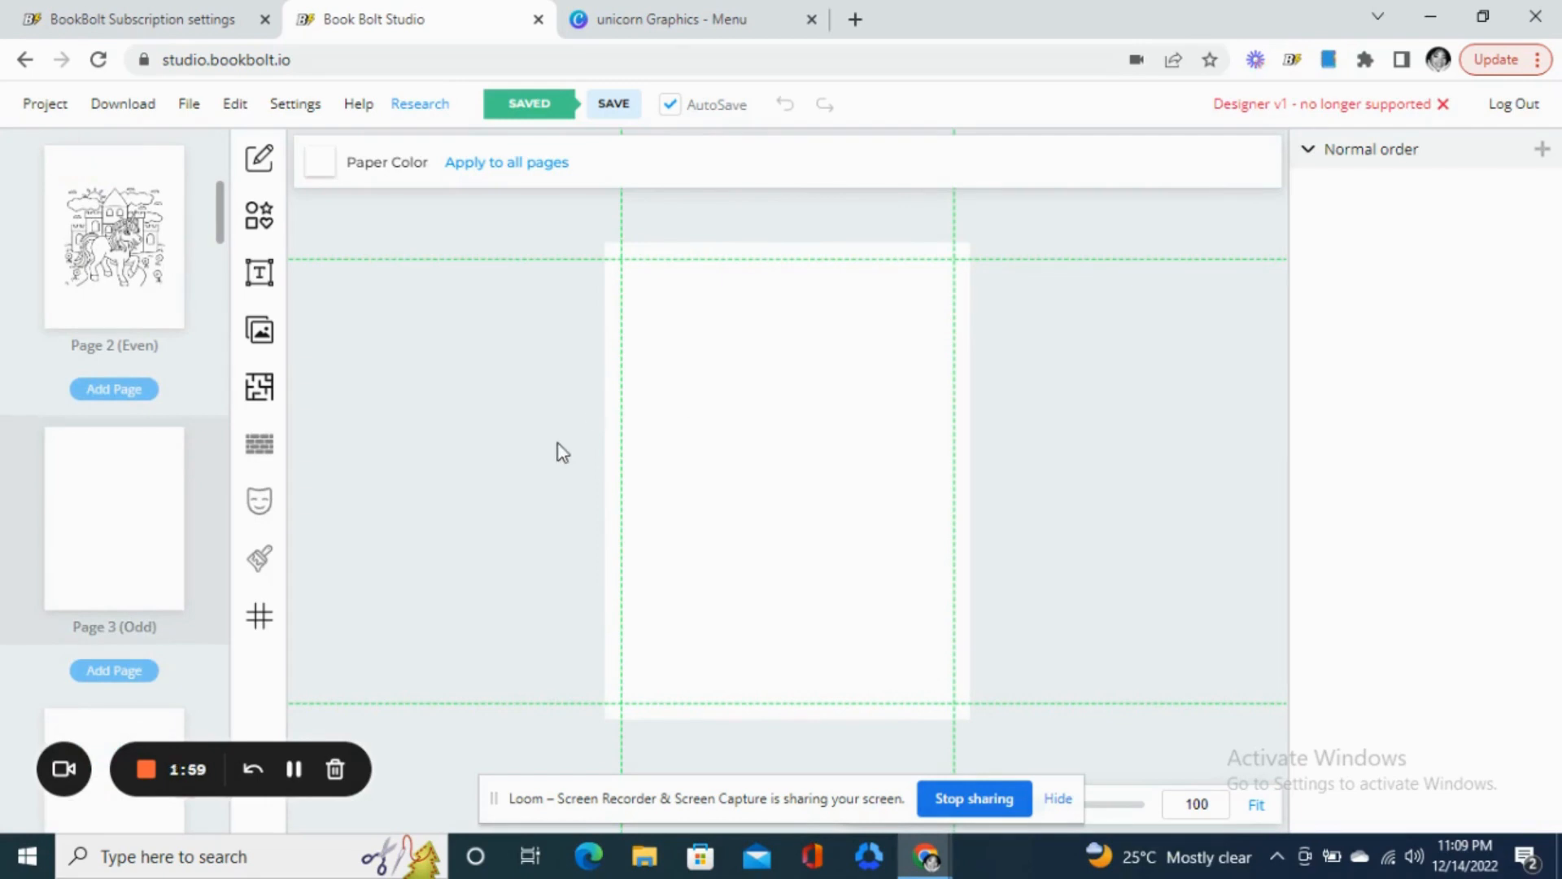
{"action": "left_click", "coordinate": [262, 335]}
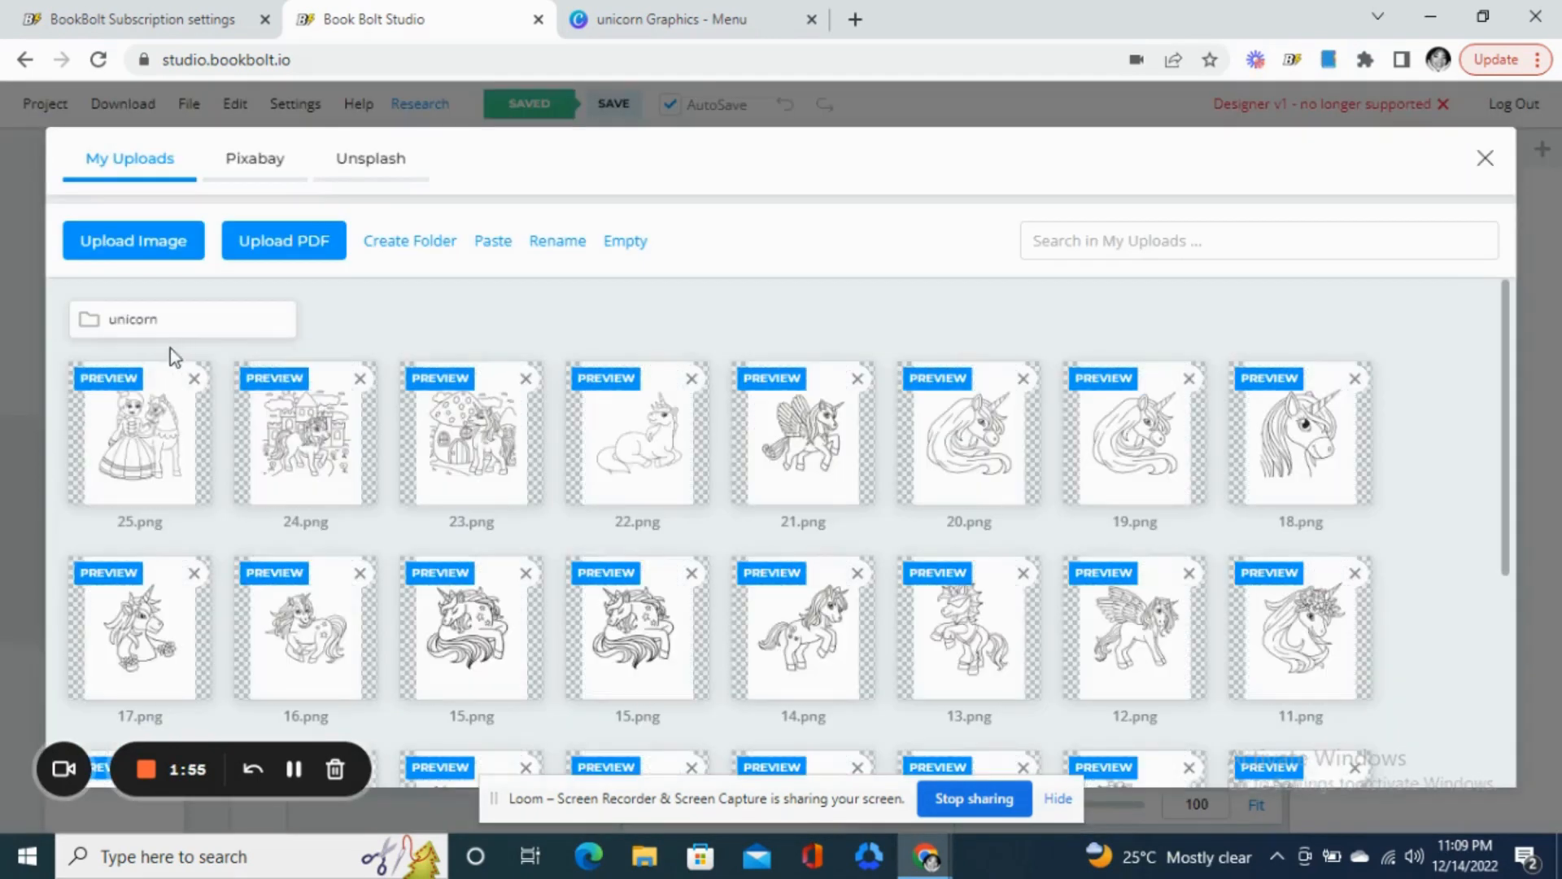
{"action": "left_click", "coordinate": [470, 448]}
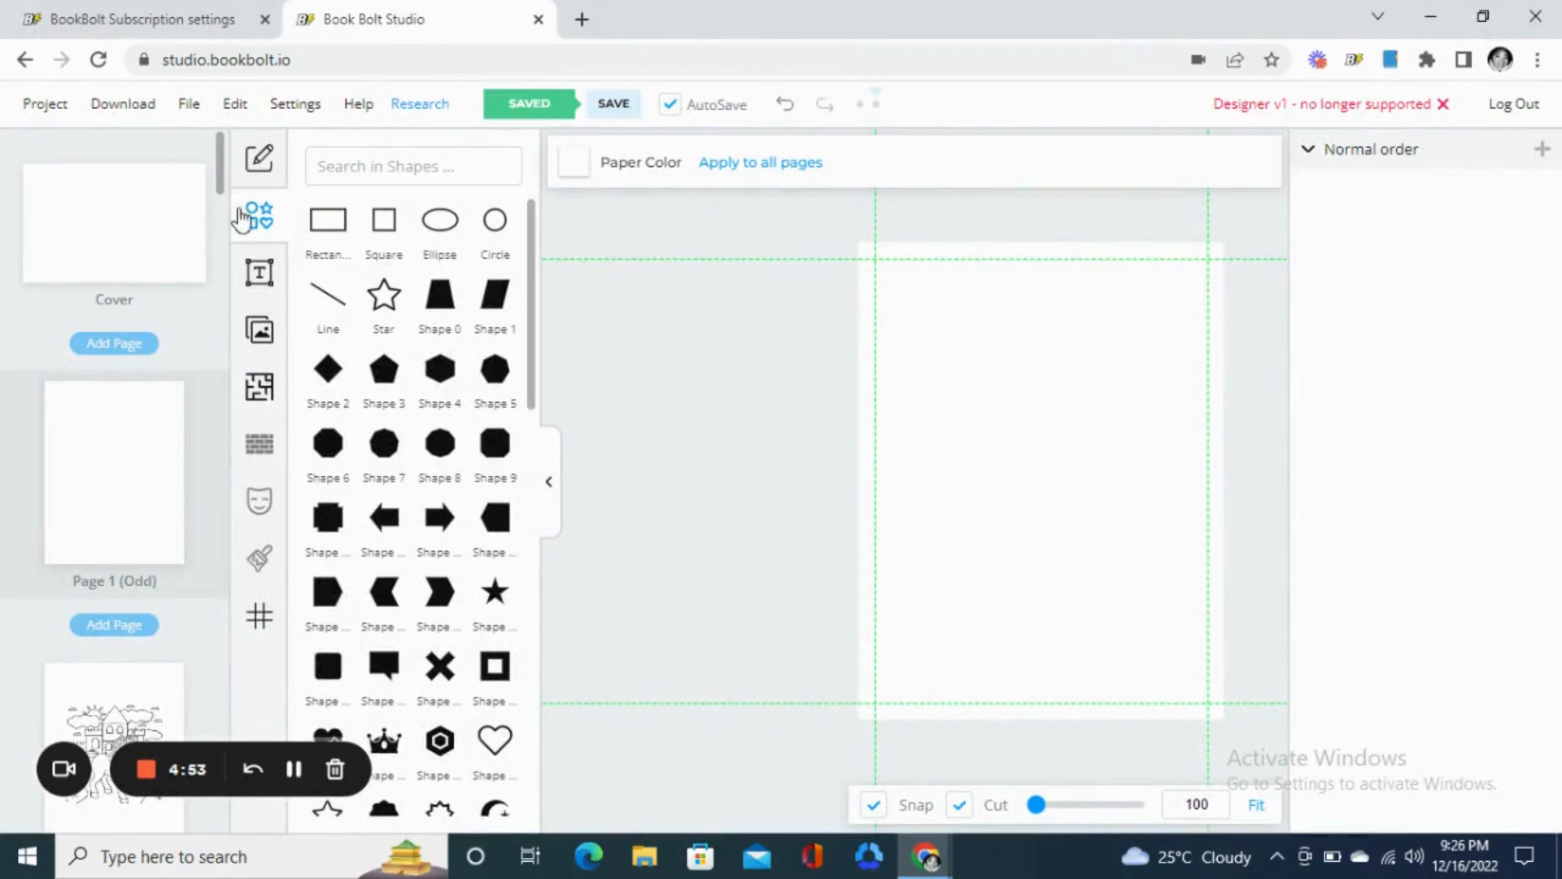
- Add two outlined heart shapes to the blank Page 1, one in the page's upper-left area and one near its lower-right corner
{"action": "mouse_move", "coordinate": [221, 182]}
{"action": "left_mouse_down"}
{"action": "mouse_move", "coordinate": [203, 384]}
{"action": "mouse_move", "coordinate": [226, 176]}
{"action": "left_mouse_up"}
{"action": "left_click_drag", "start_coordinate": [536, 389], "coordinate": [537, 490]}
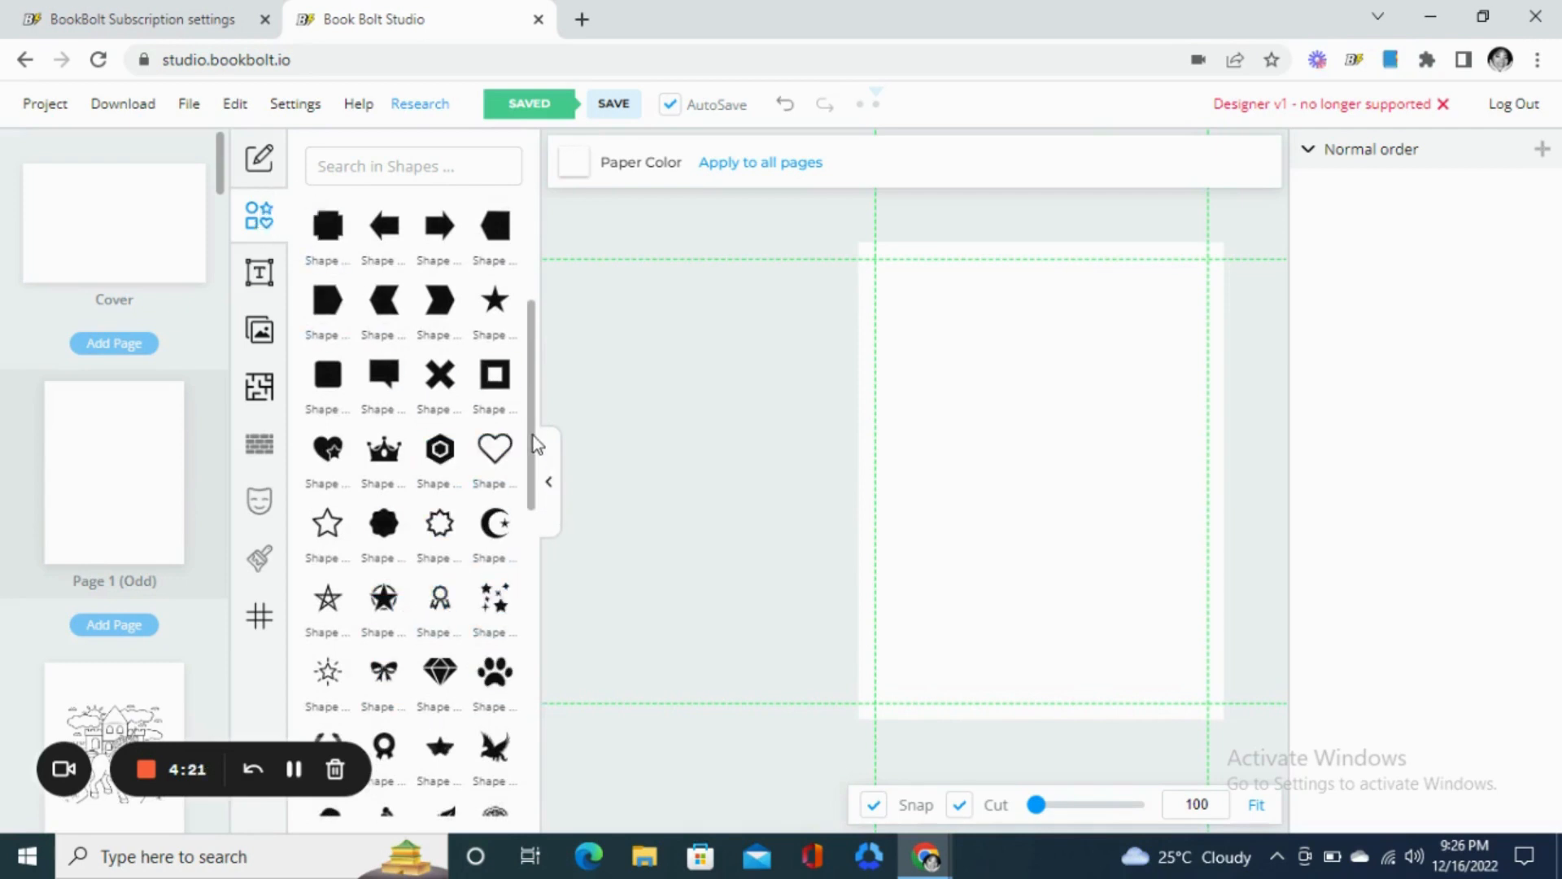
{"action": "left_click_drag", "start_coordinate": [534, 436], "coordinate": [530, 720]}
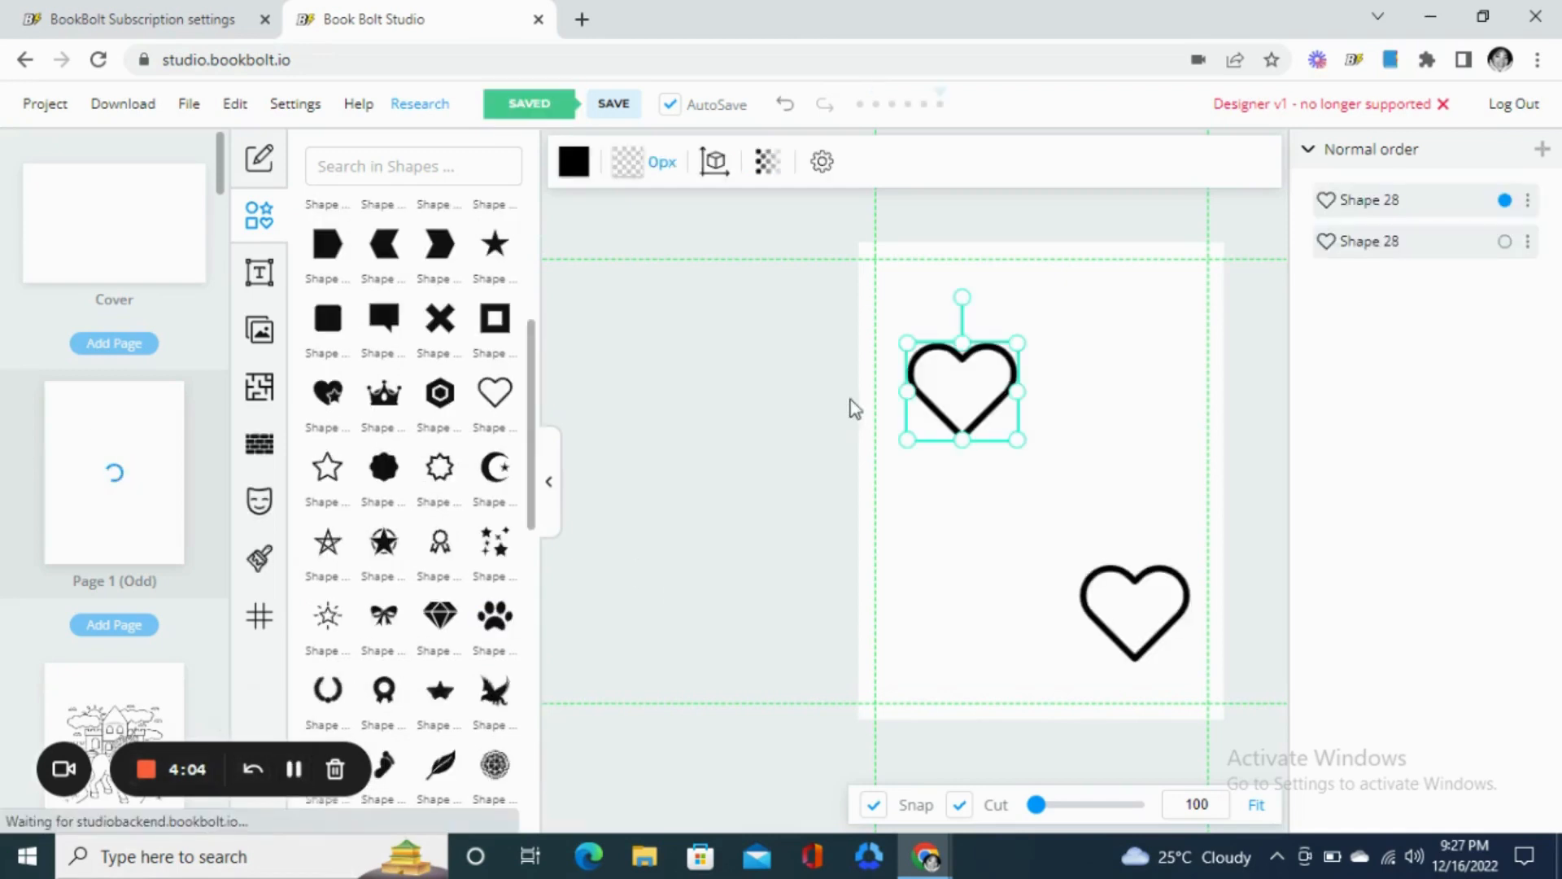
{"action": "left_click_drag", "start_coordinate": [979, 385], "coordinate": [966, 386]}
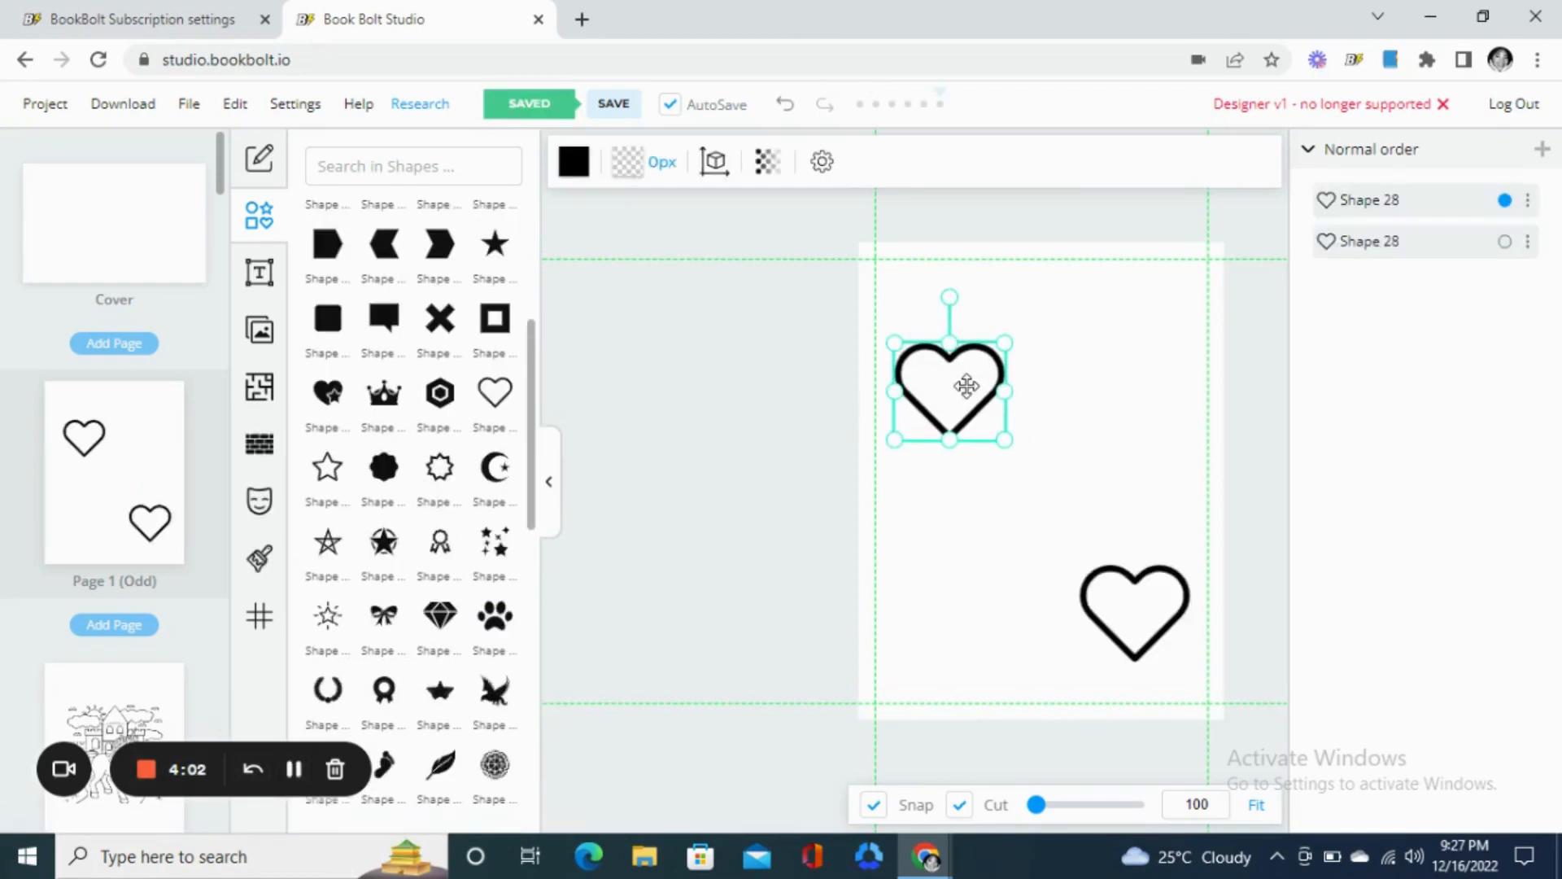
{"action": "left_click", "coordinate": [1136, 624]}
{"action": "left_click_drag", "start_coordinate": [1136, 624], "coordinate": [1137, 631]}
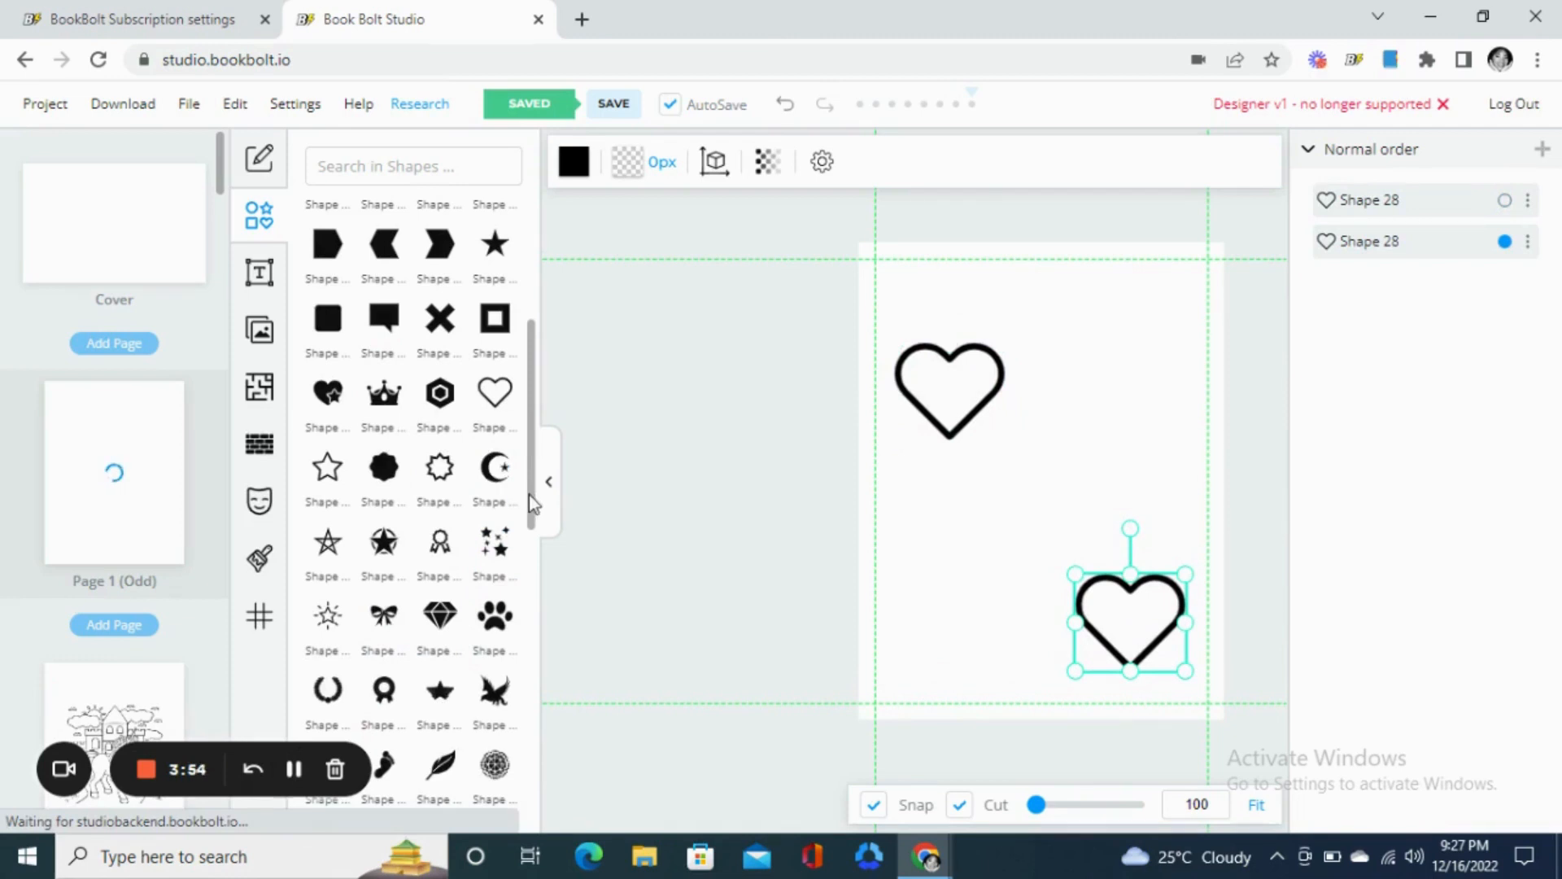
- Add a solid butterfly shape beside the lower heart, on its left, and shift the upper heart slightly down
{"action": "left_click_drag", "start_coordinate": [529, 495], "coordinate": [530, 585]}
{"action": "left_click", "coordinate": [382, 580]}
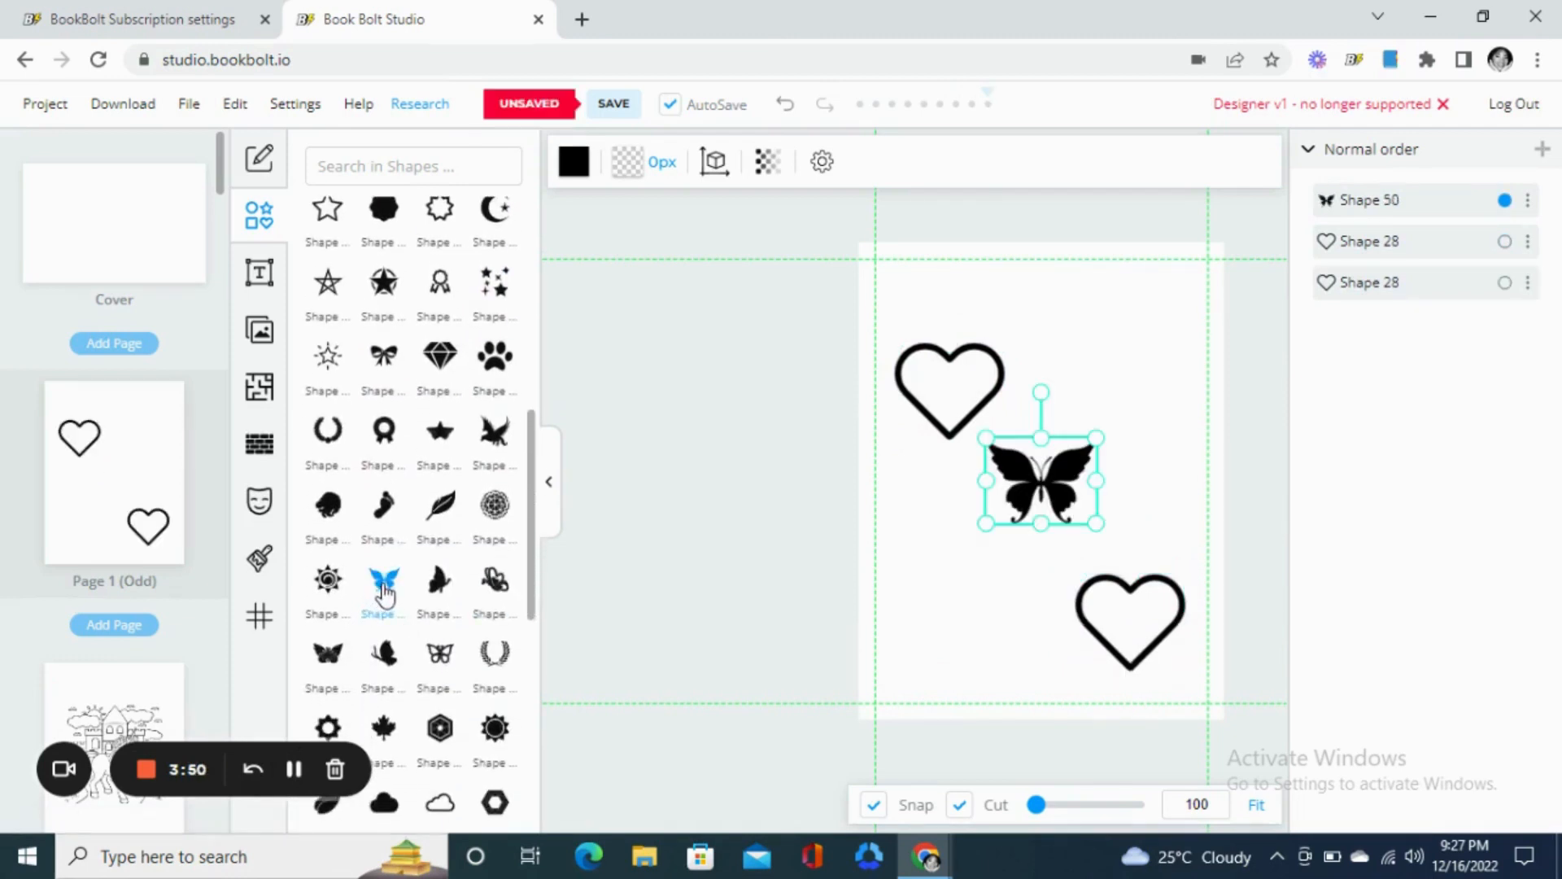
{"action": "left_click_drag", "start_coordinate": [1051, 490], "coordinate": [1006, 542]}
{"action": "left_click_drag", "start_coordinate": [977, 406], "coordinate": [975, 431]}
{"action": "left_click_drag", "start_coordinate": [1006, 535], "coordinate": [979, 614]}
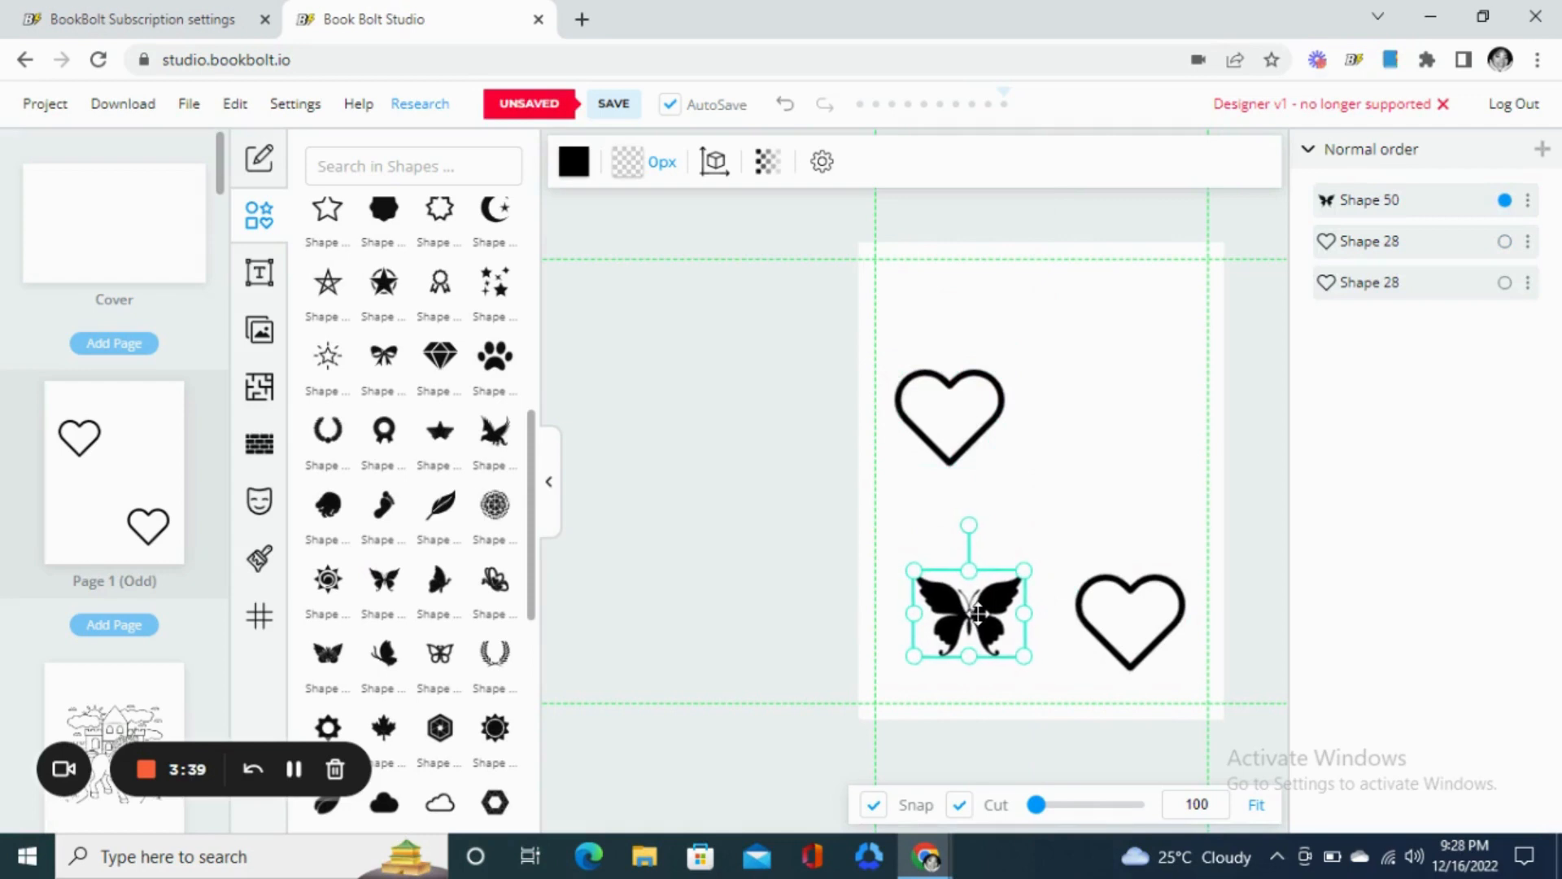
{"action": "left_click", "coordinate": [987, 396]}
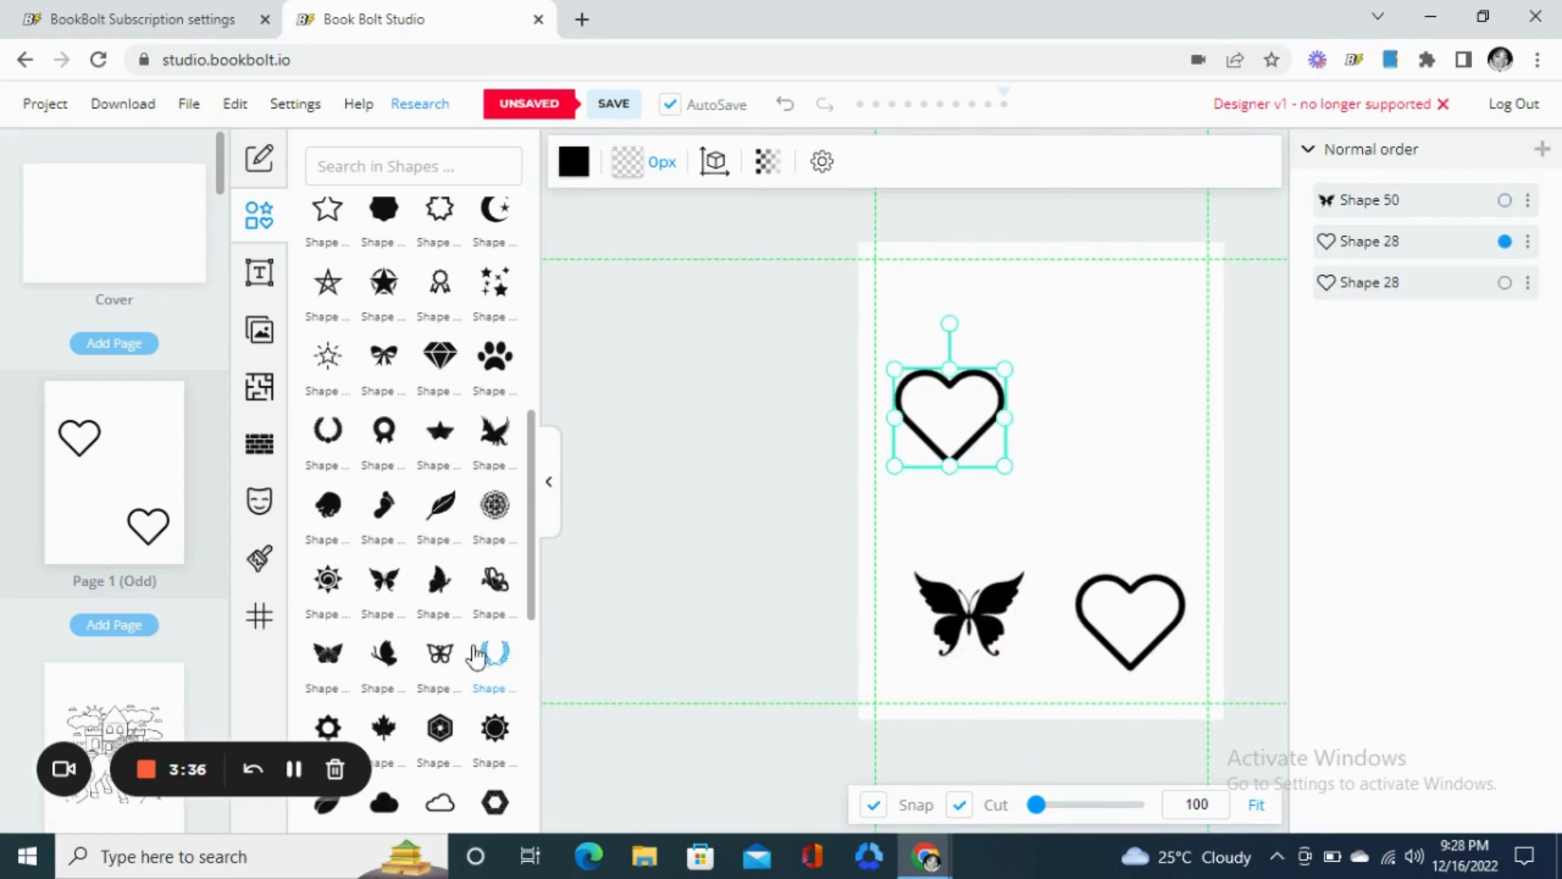
- Add a heading reading "This book belongs to" on Page 1
{"action": "left_click", "coordinate": [254, 285]}
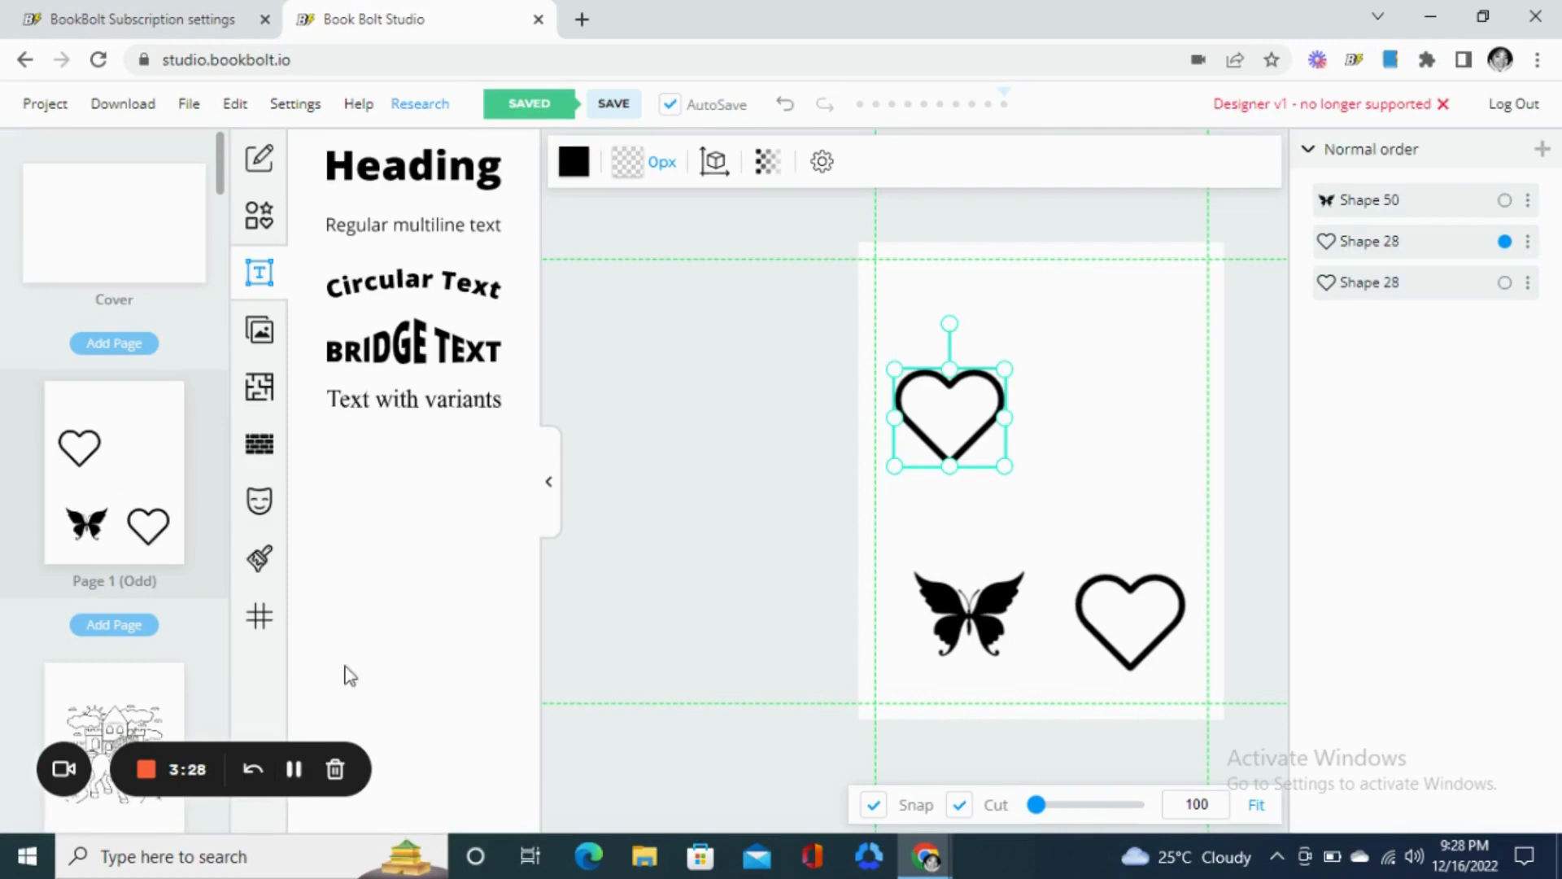
{"action": "left_click", "coordinate": [295, 770]}
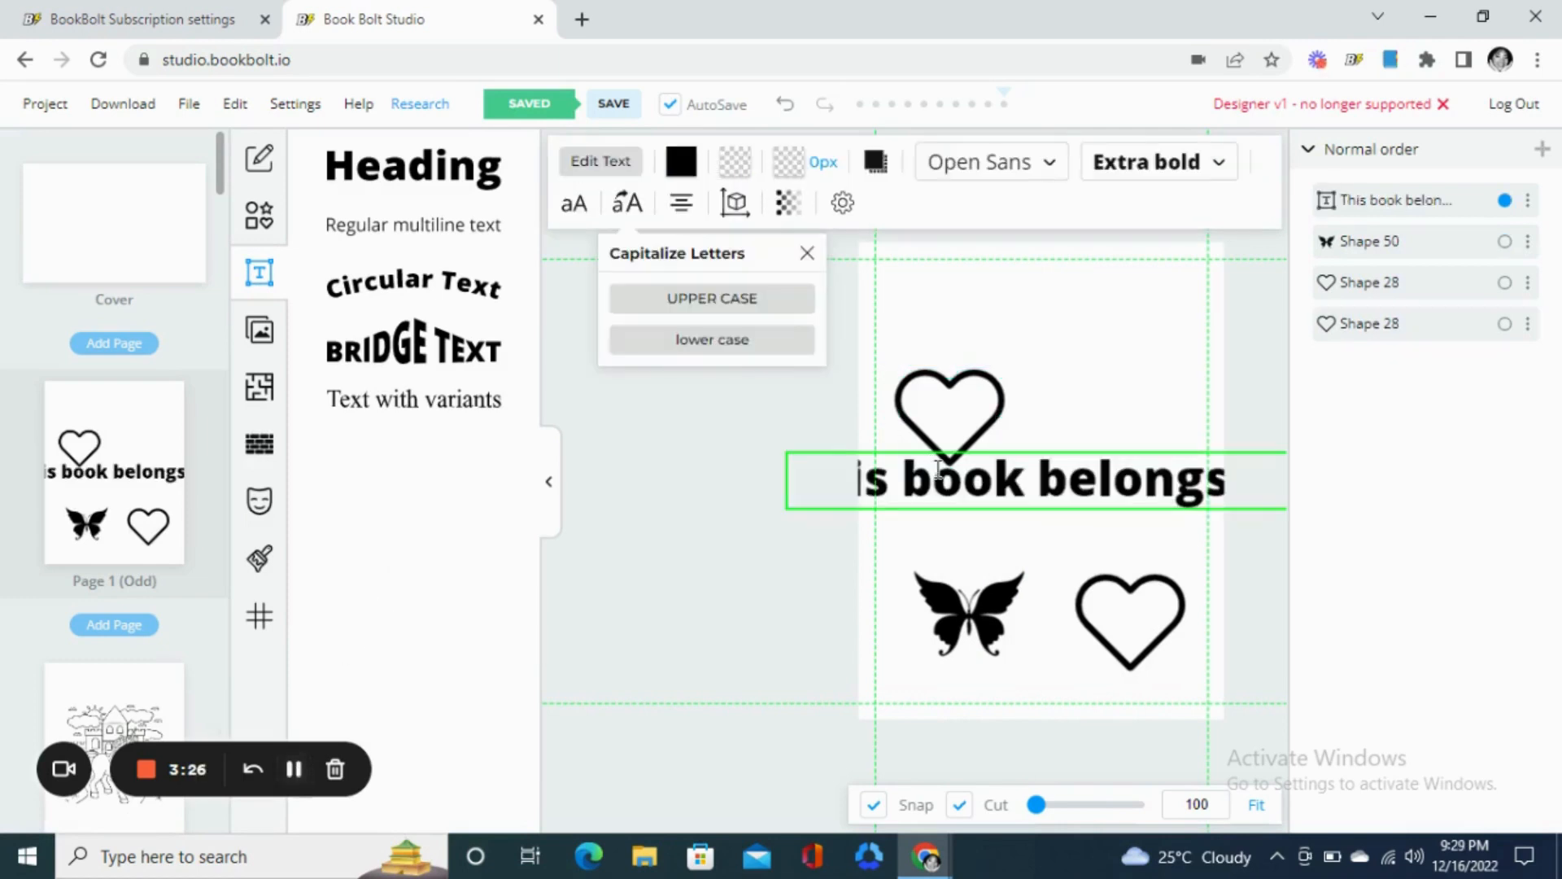
{"action": "left_click", "coordinate": [1037, 480]}
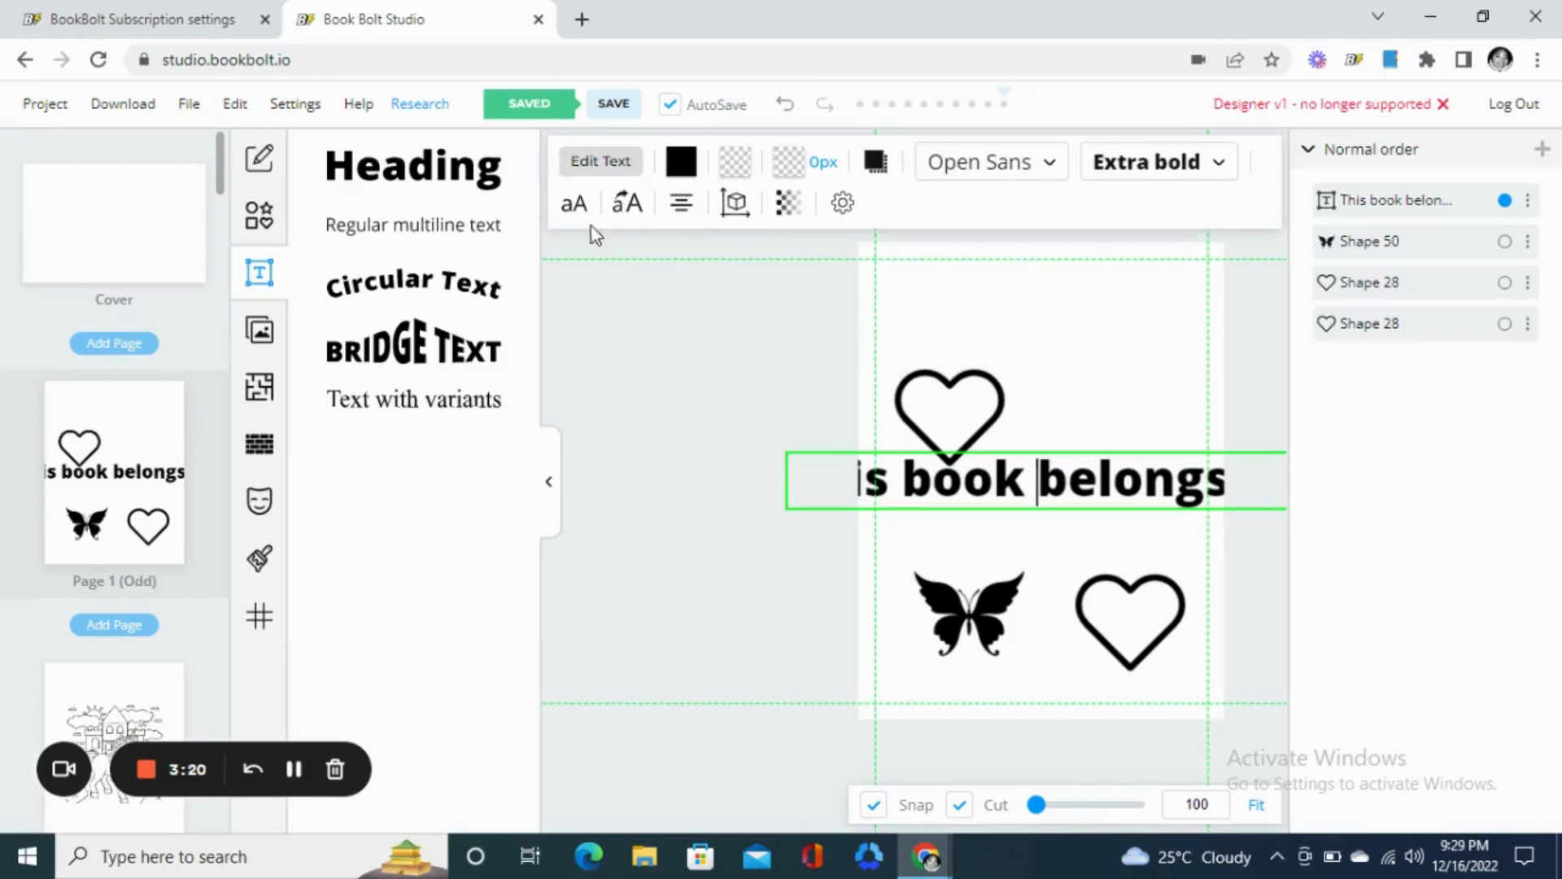
- Try to reduce the heading's font size to 279 px
{"action": "left_click", "coordinate": [575, 205]}
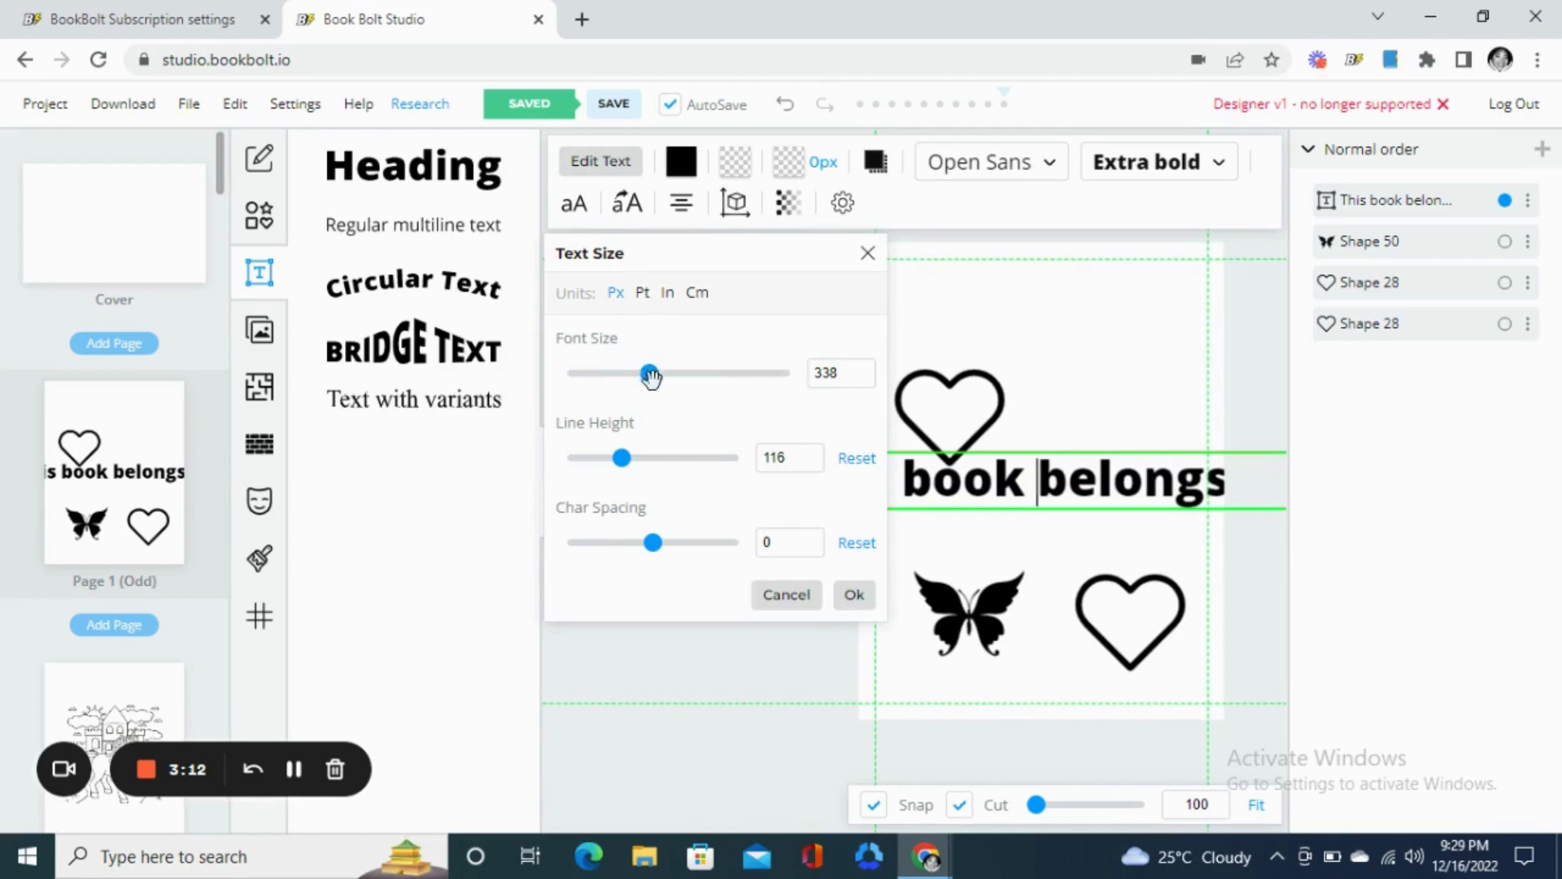
{"action": "left_click_drag", "start_coordinate": [650, 373], "coordinate": [633, 380]}
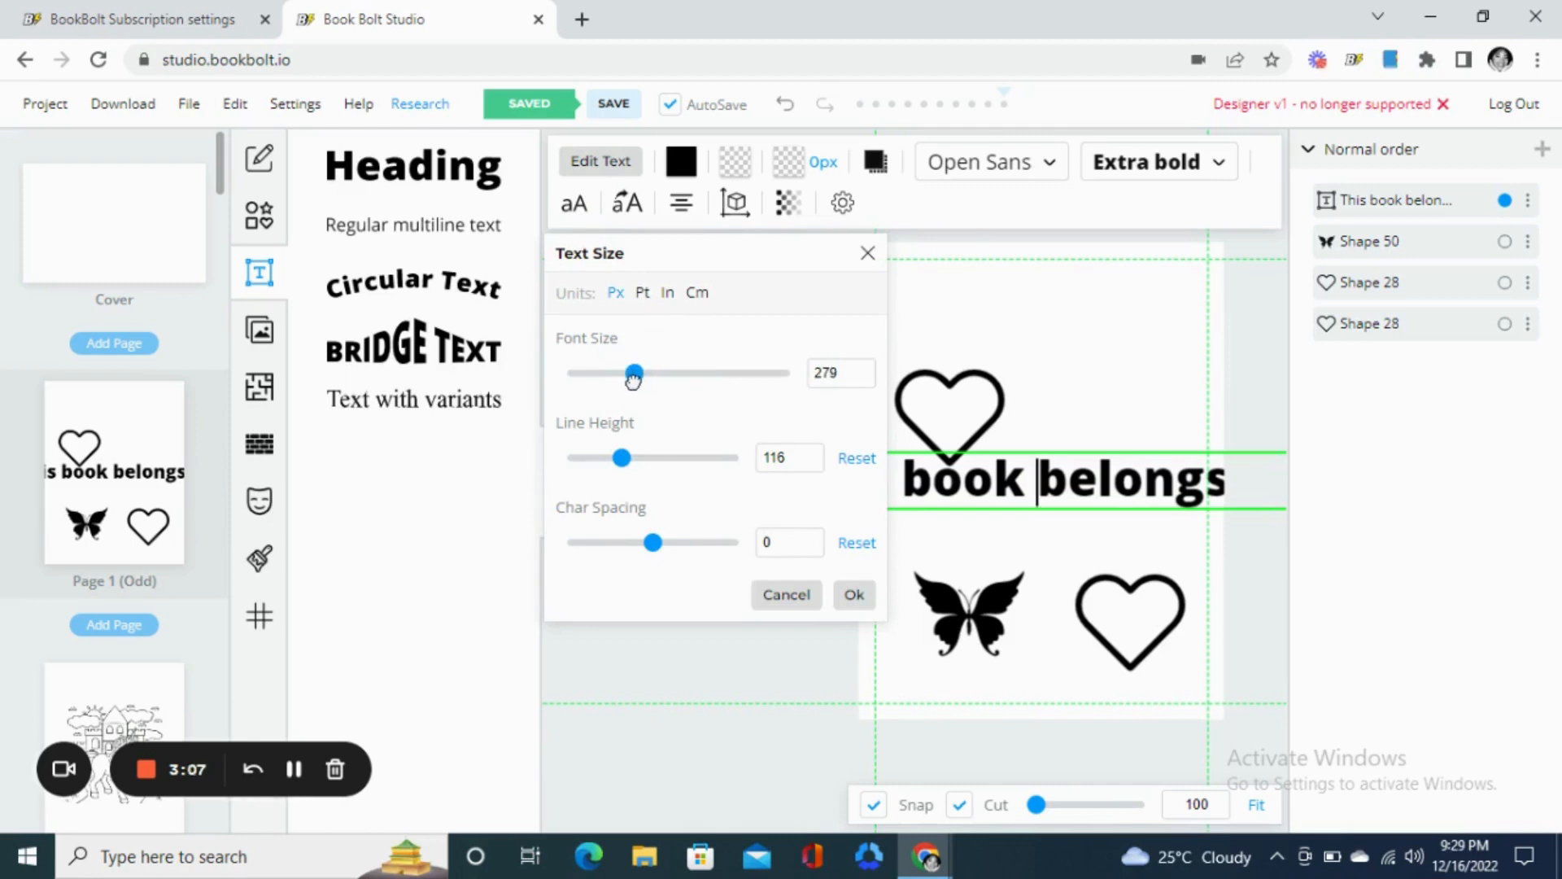
{"action": "left_click", "coordinate": [956, 472]}
{"action": "left_click_drag", "start_coordinate": [956, 472], "coordinate": [846, 628]}
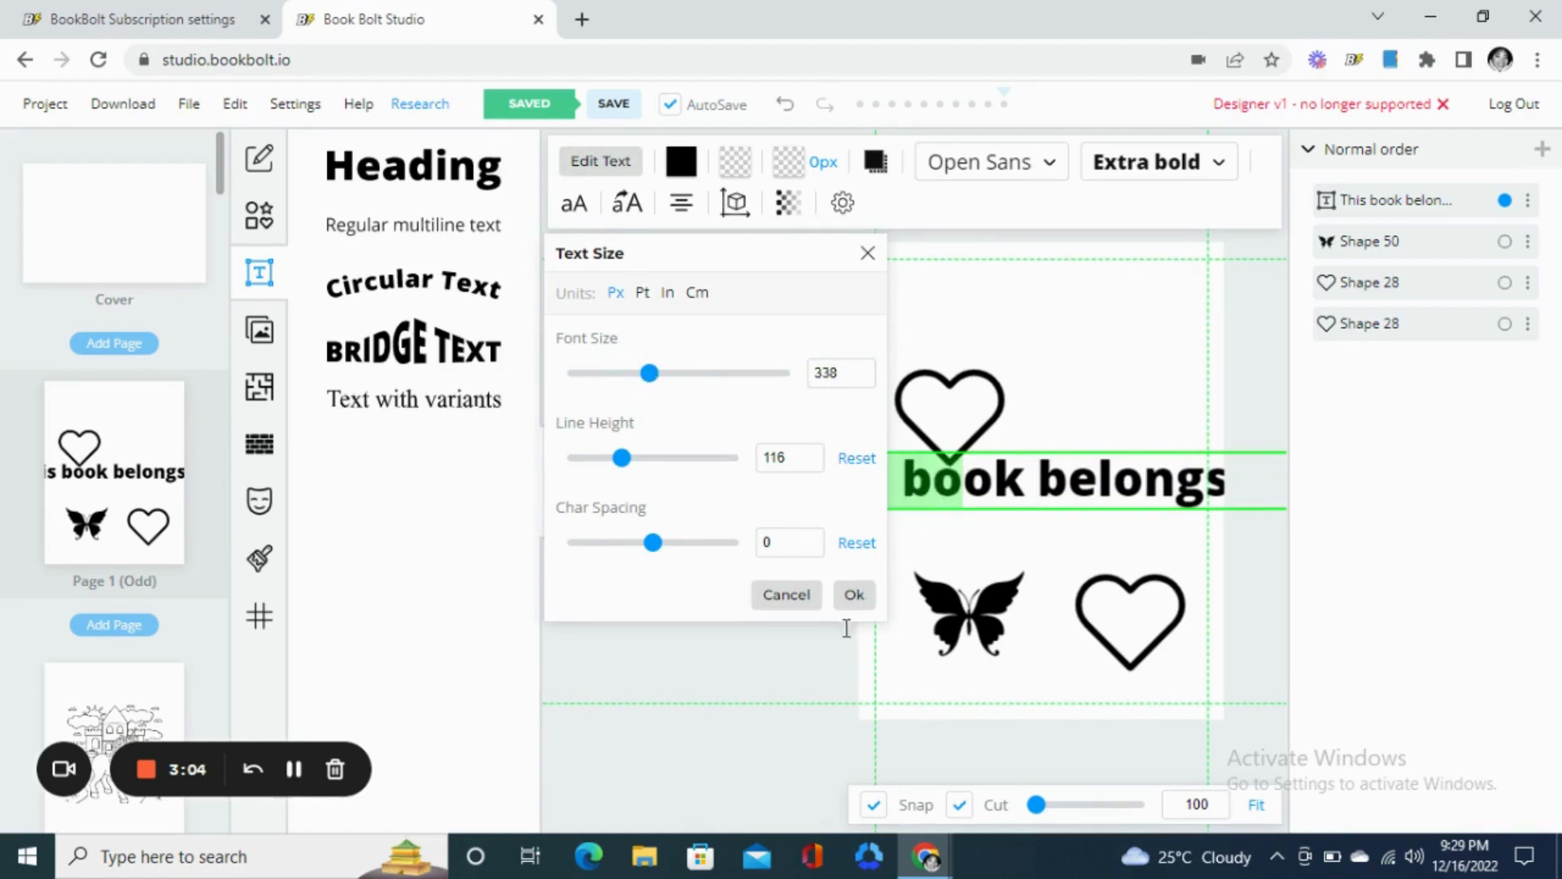
{"action": "left_click", "coordinate": [850, 617]}
- Shrink the heading to fit centred near the top of Page 1 and arrange the hearts and butterfly diagonally below it
{"action": "left_click", "coordinate": [1046, 504]}
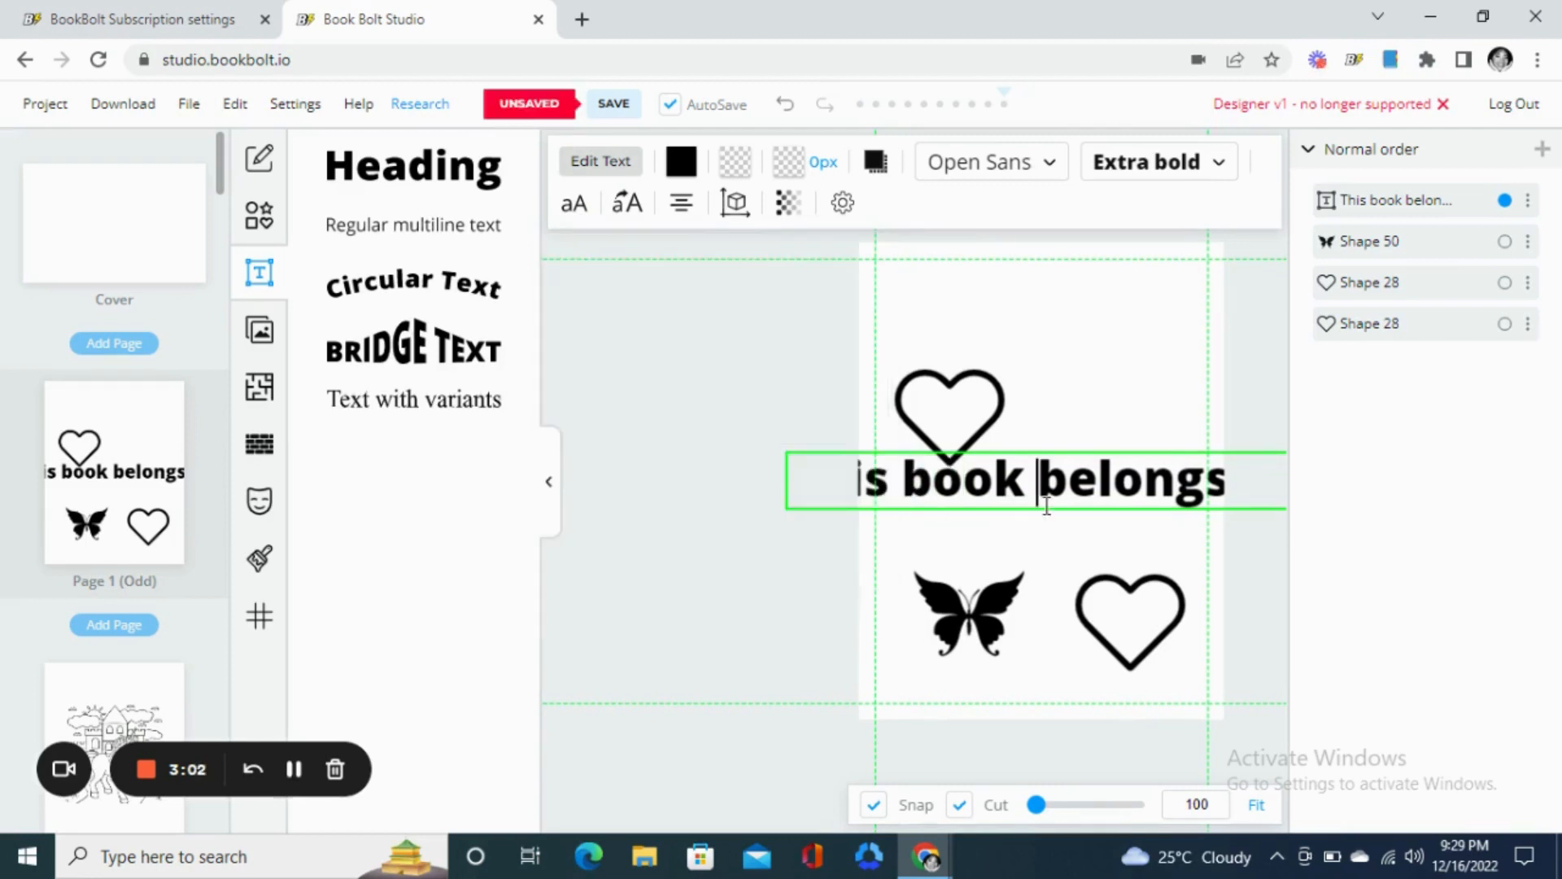
{"action": "left_click_drag", "start_coordinate": [1047, 505], "coordinate": [383, 715]}
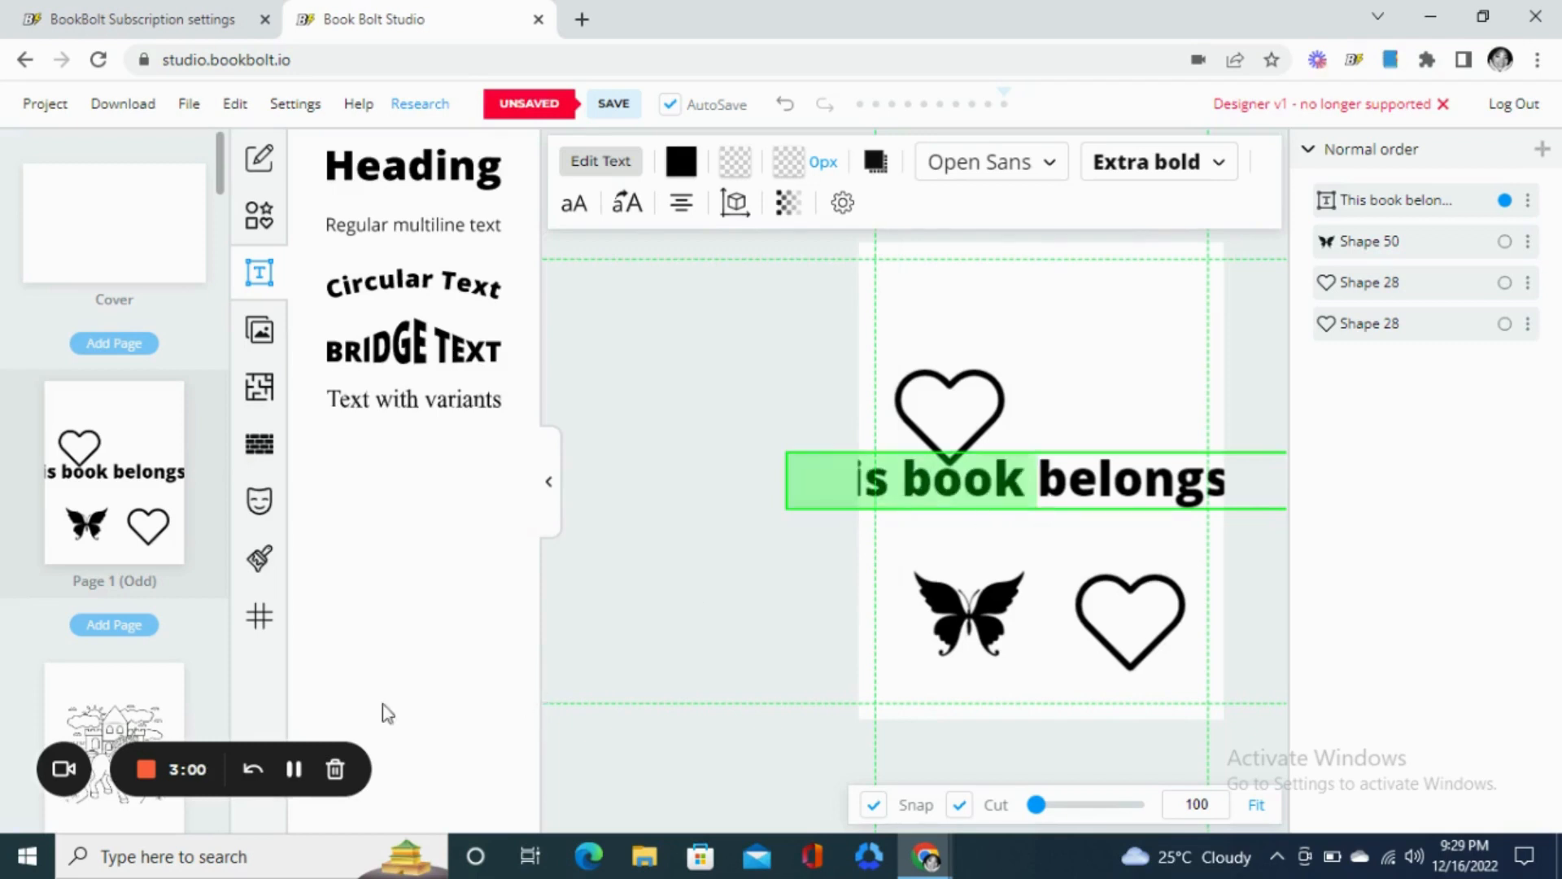
{"action": "left_click", "coordinate": [294, 769]}
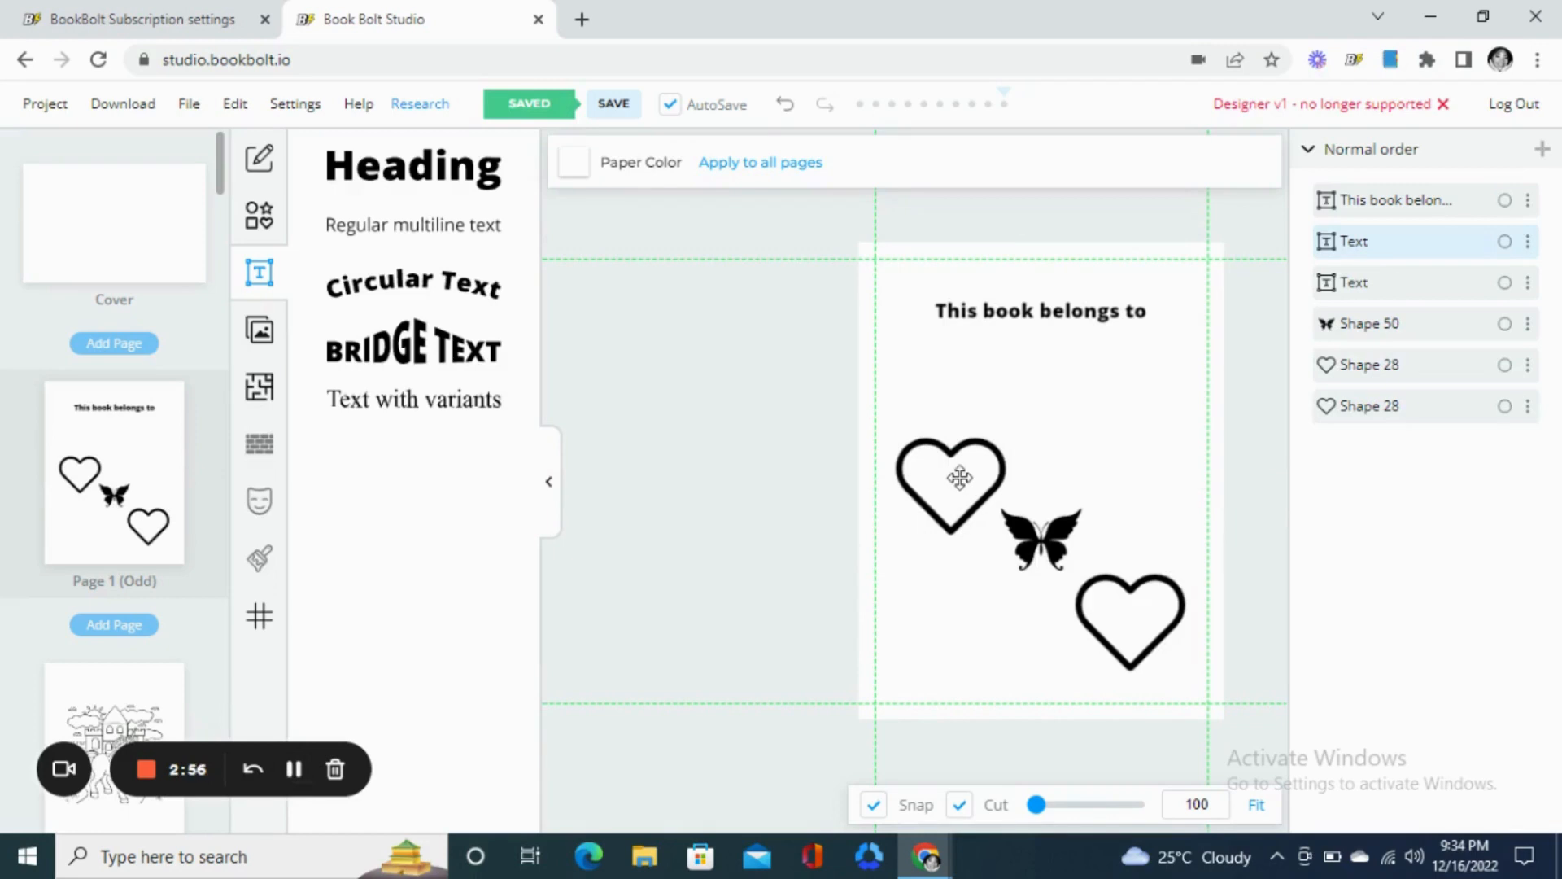
{"action": "mouse_move", "coordinate": [957, 480]}
{"action": "left_mouse_down"}
{"action": "mouse_move", "coordinate": [983, 414]}
{"action": "mouse_move", "coordinate": [958, 482]}
{"action": "left_mouse_up"}
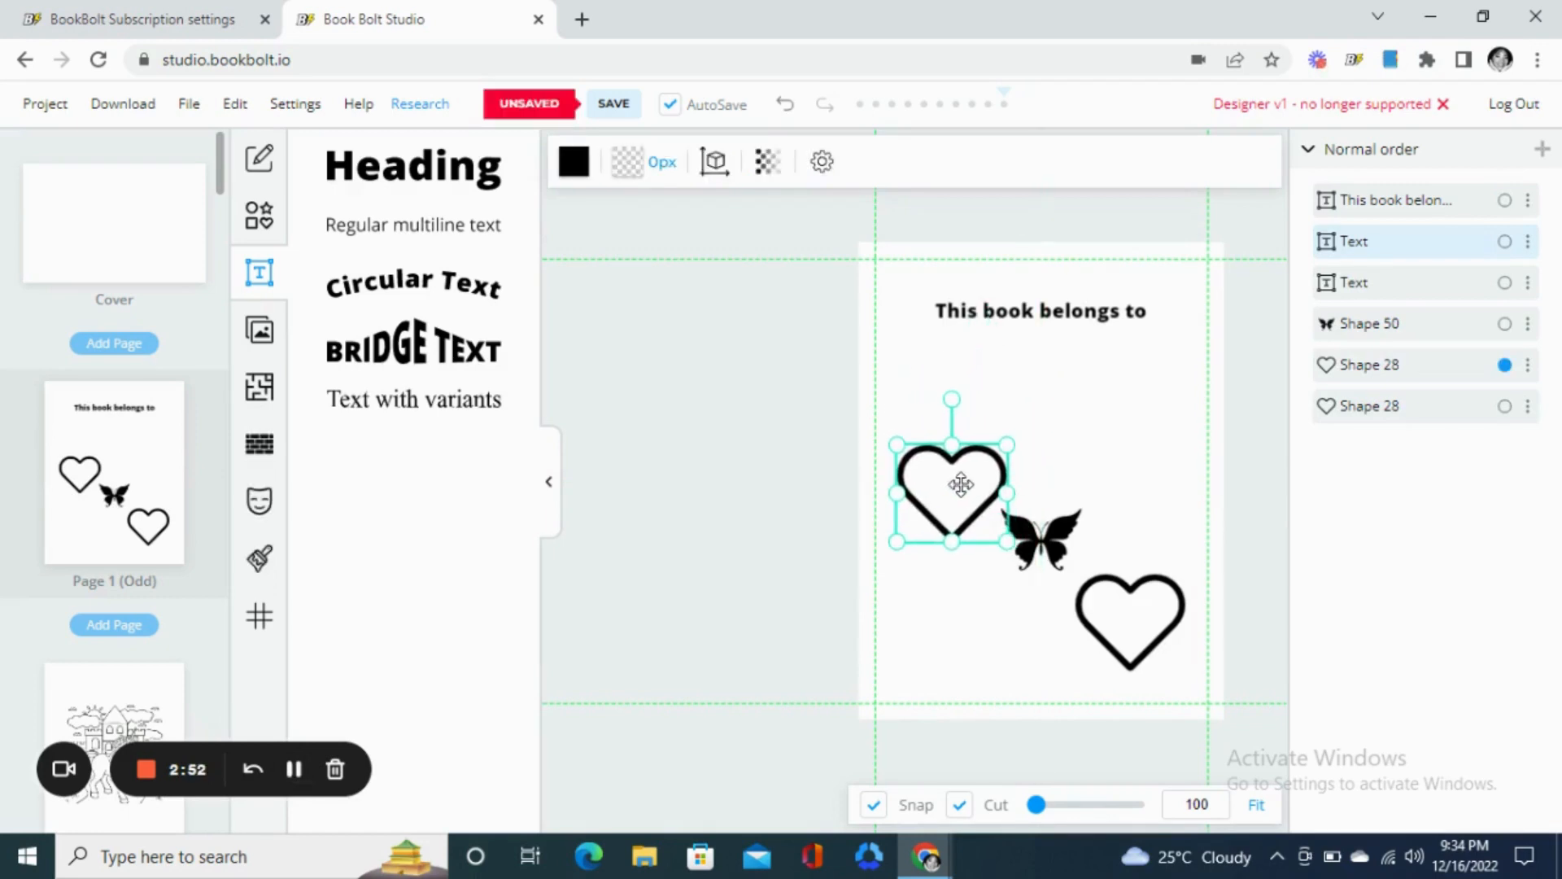
{"action": "left_click", "coordinate": [1123, 457]}
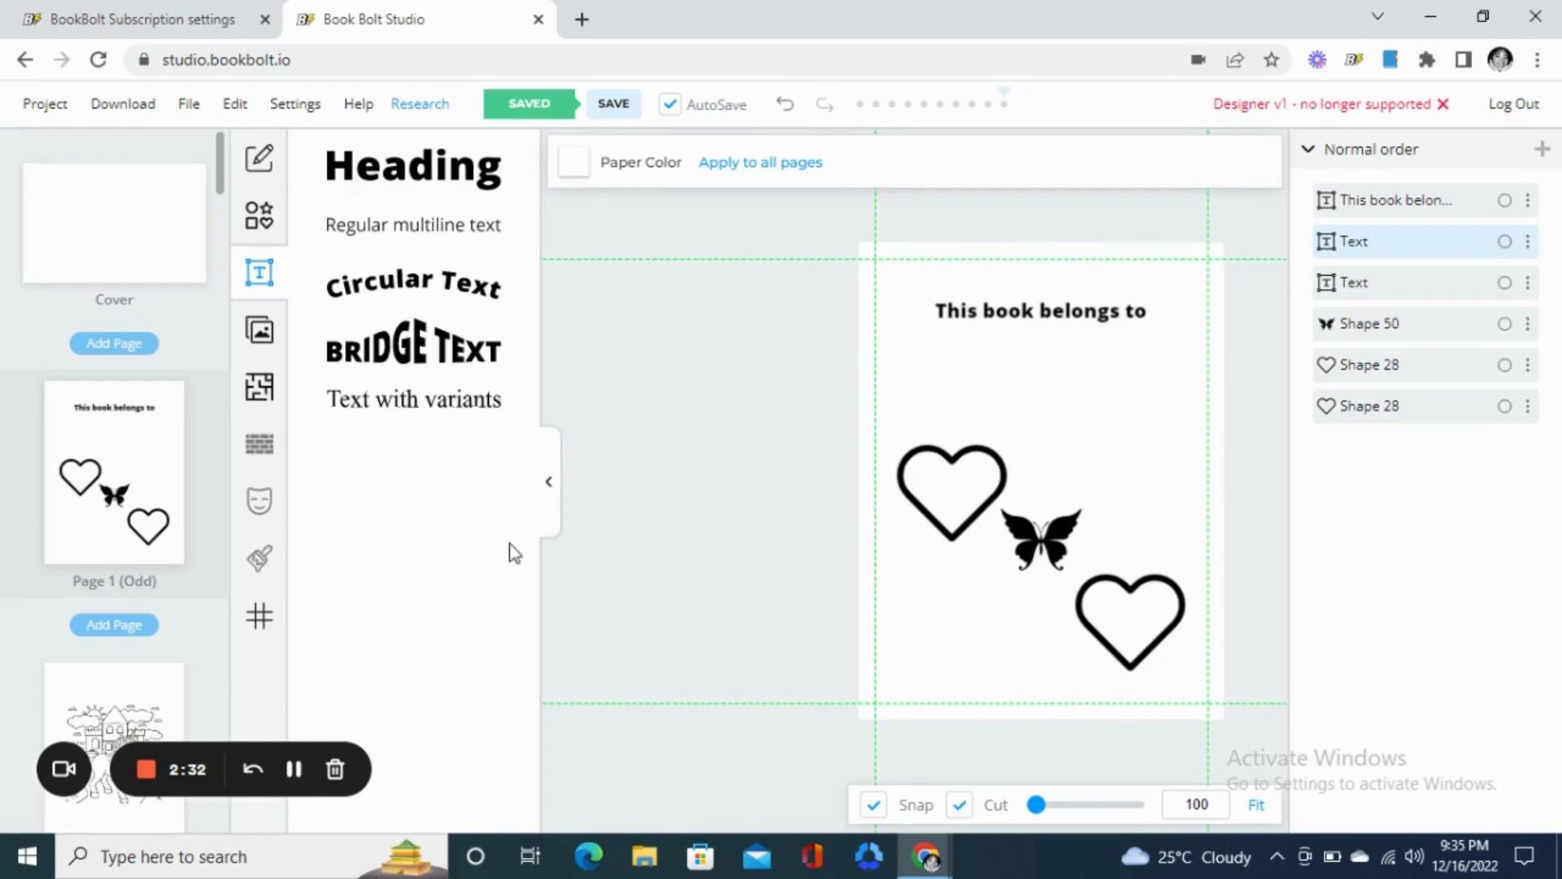
- Add a horizontal line shape centred between the heading and the hearts
{"action": "left_click", "coordinate": [260, 217]}
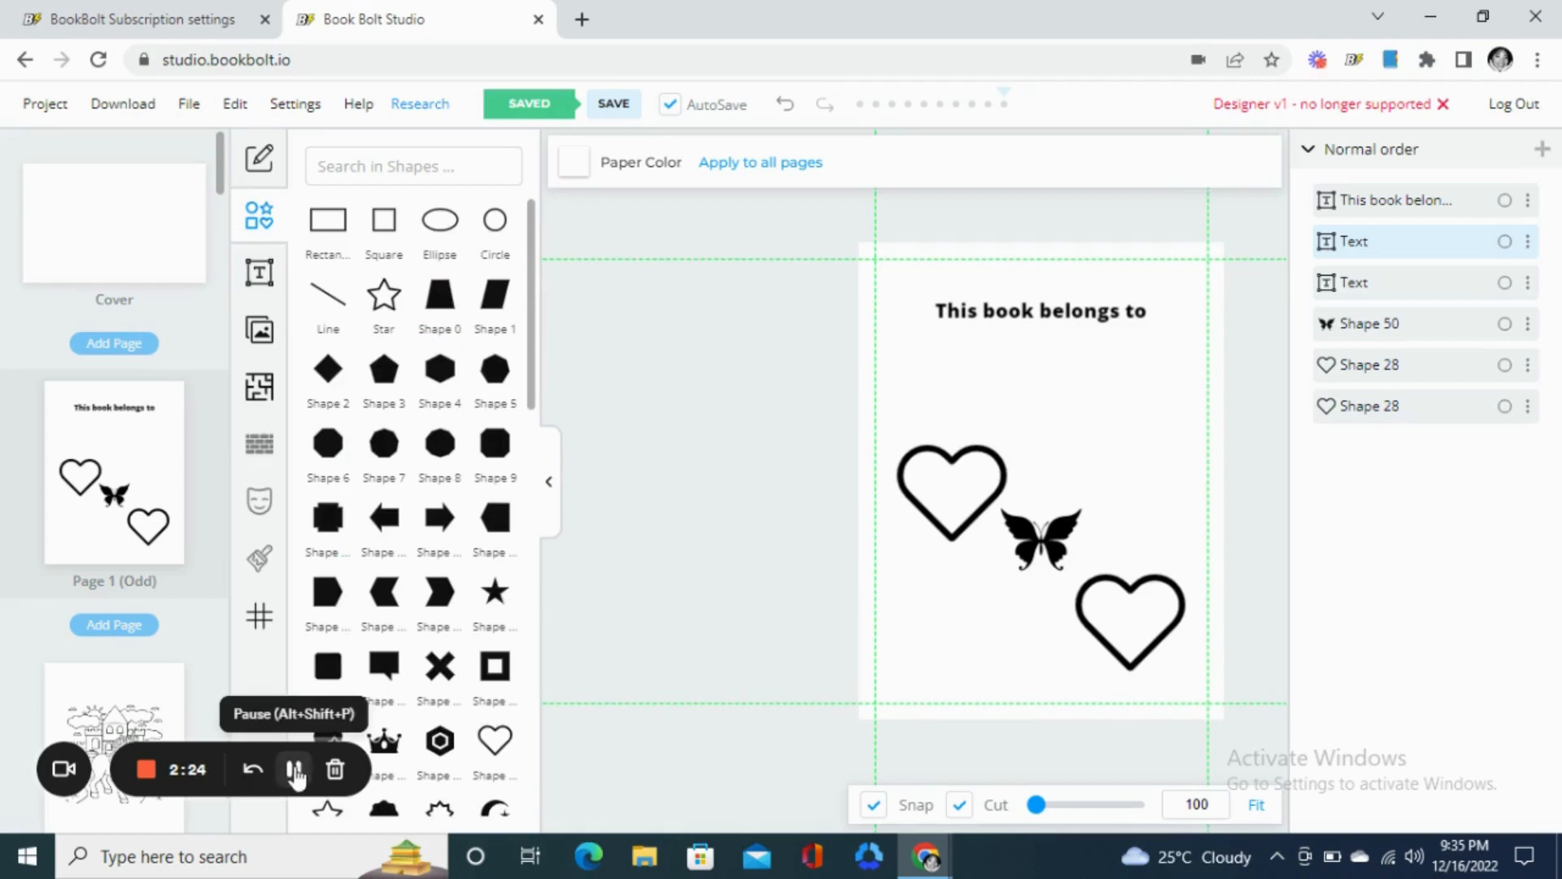
{"action": "scroll", "coordinate": [295, 777], "scroll_direction": "down", "scroll_amount": 10}
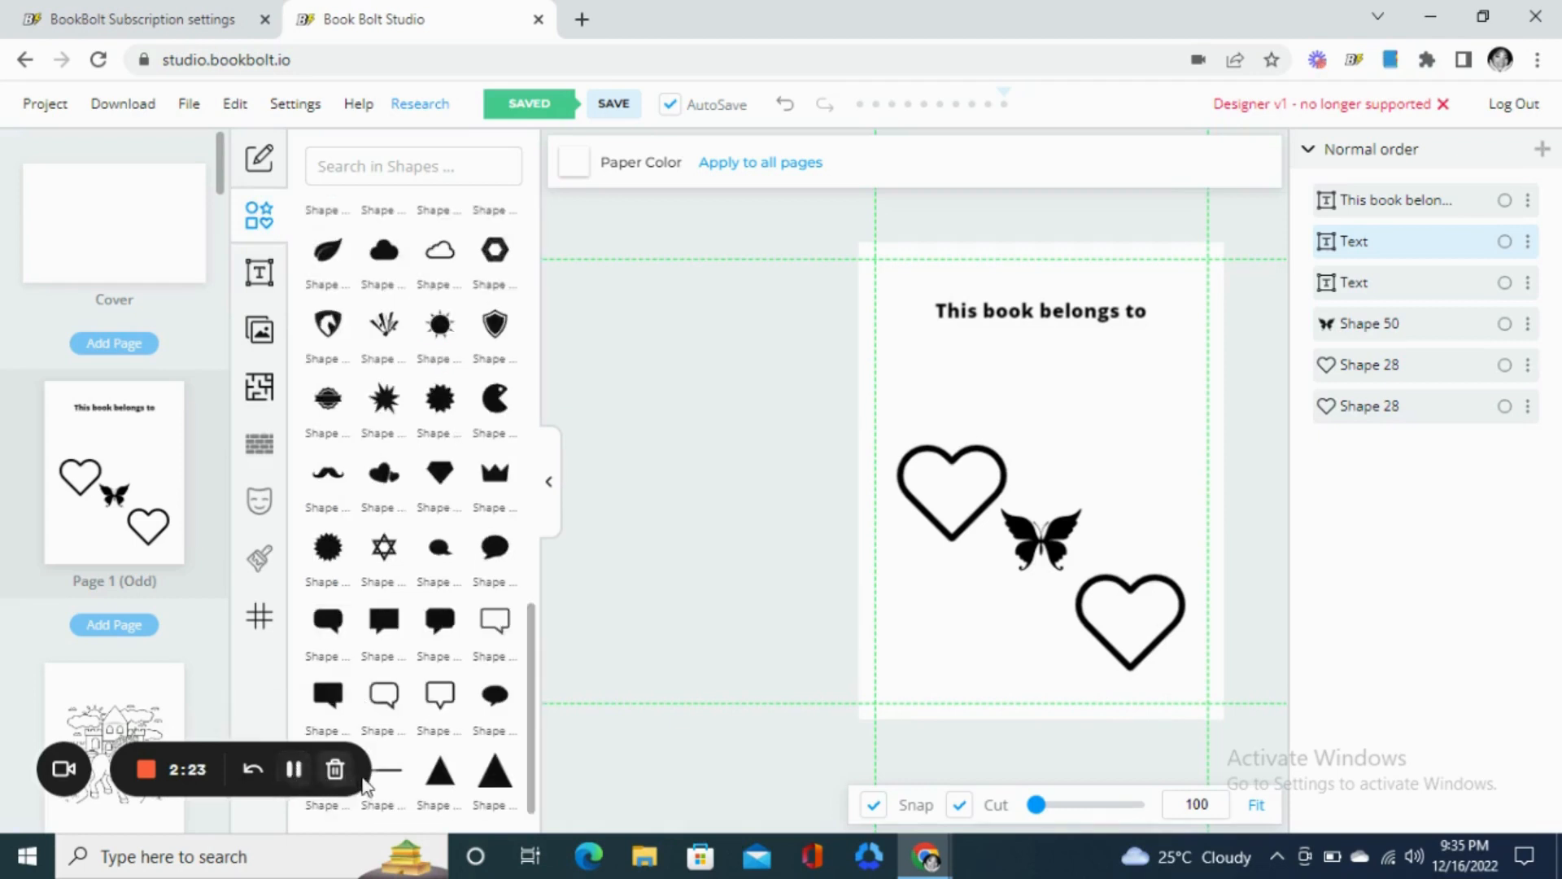
{"action": "left_click", "coordinate": [392, 773]}
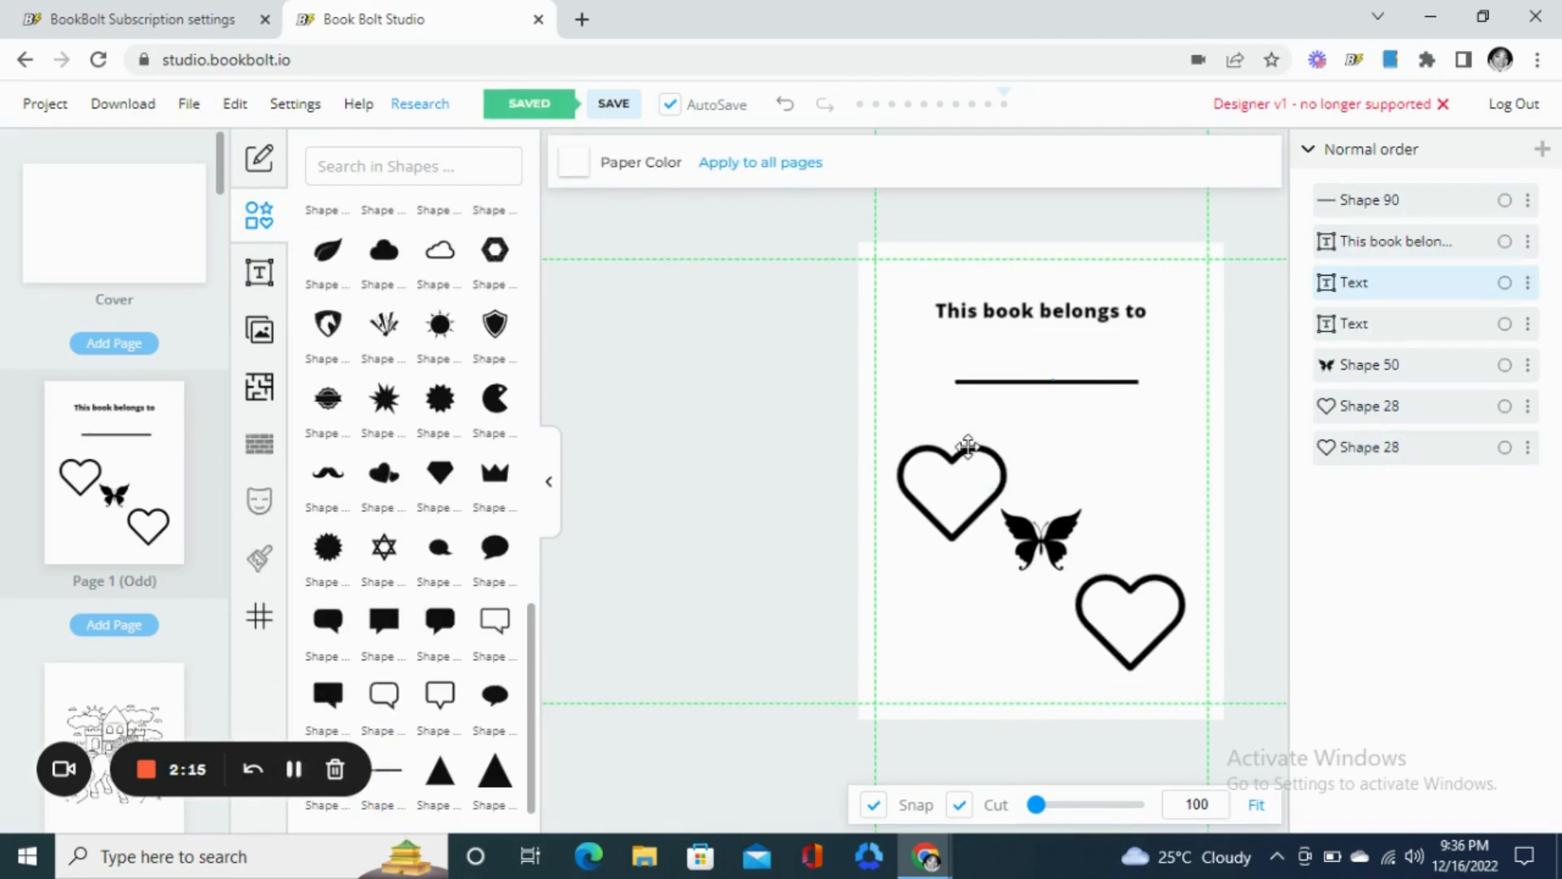
- Recolor the heading, line, butterfly and both hearts on Page 1 magenta, with the upper heart's fill set to f20ecc
{"action": "left_click", "coordinate": [974, 496]}
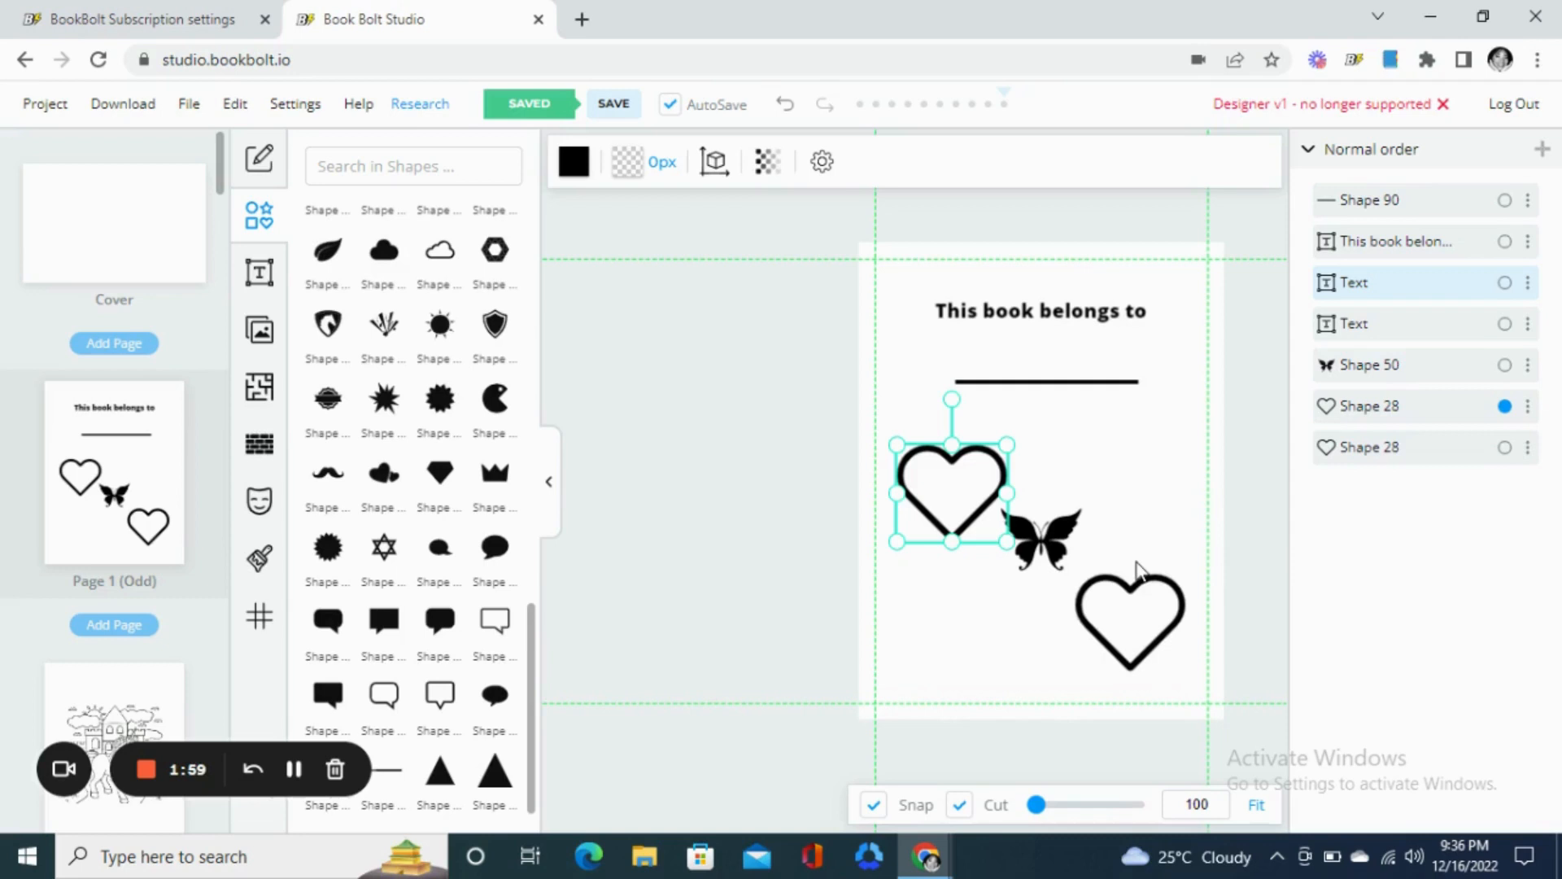
{"action": "left_click", "coordinate": [294, 771]}
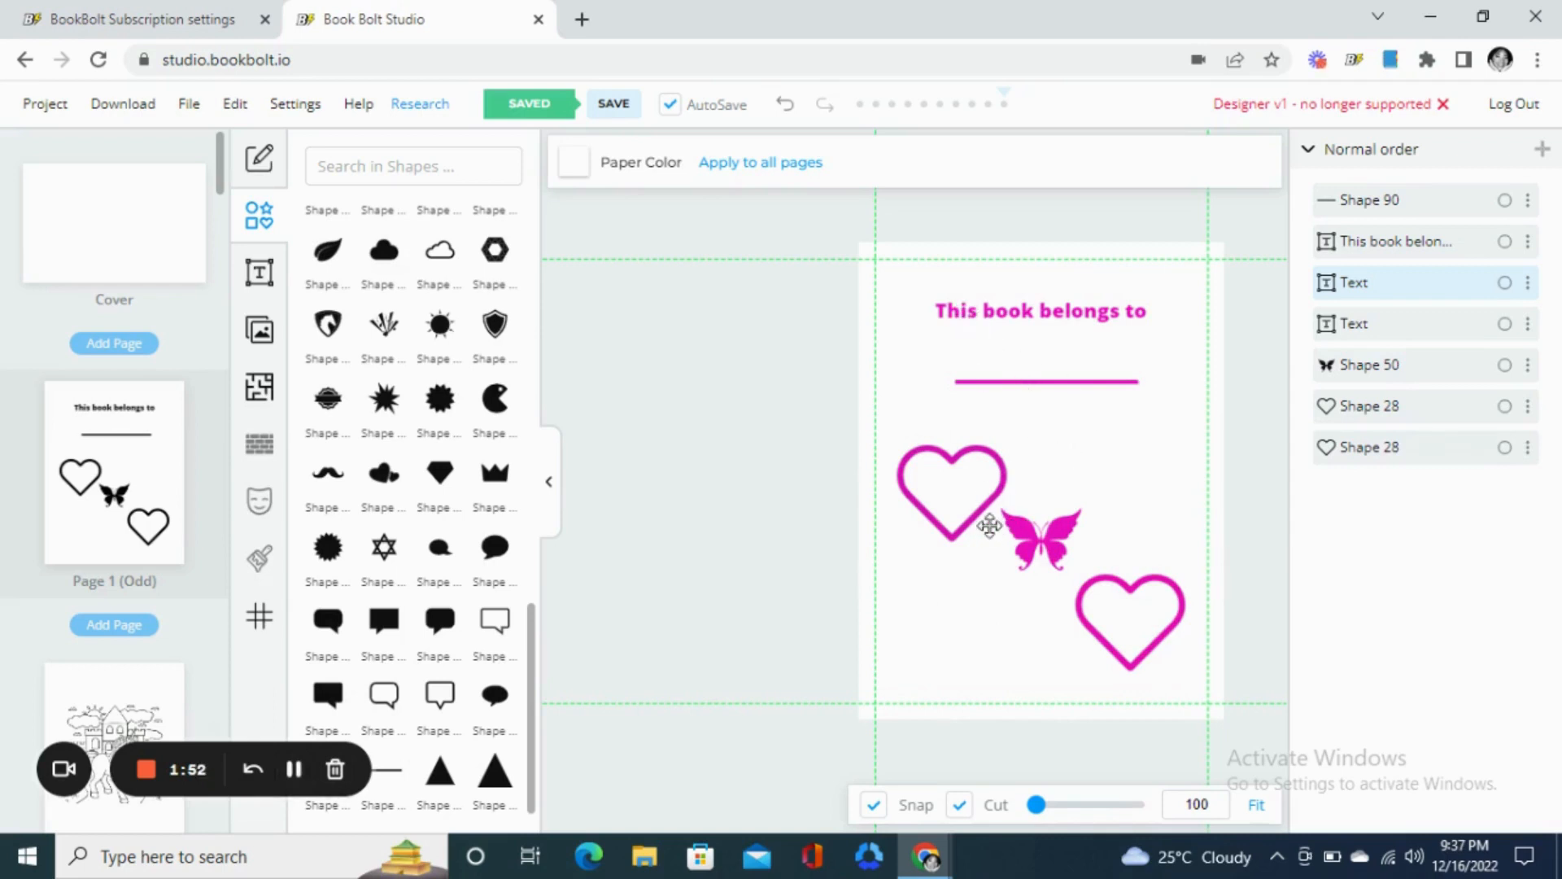
{"action": "left_click", "coordinate": [963, 487]}
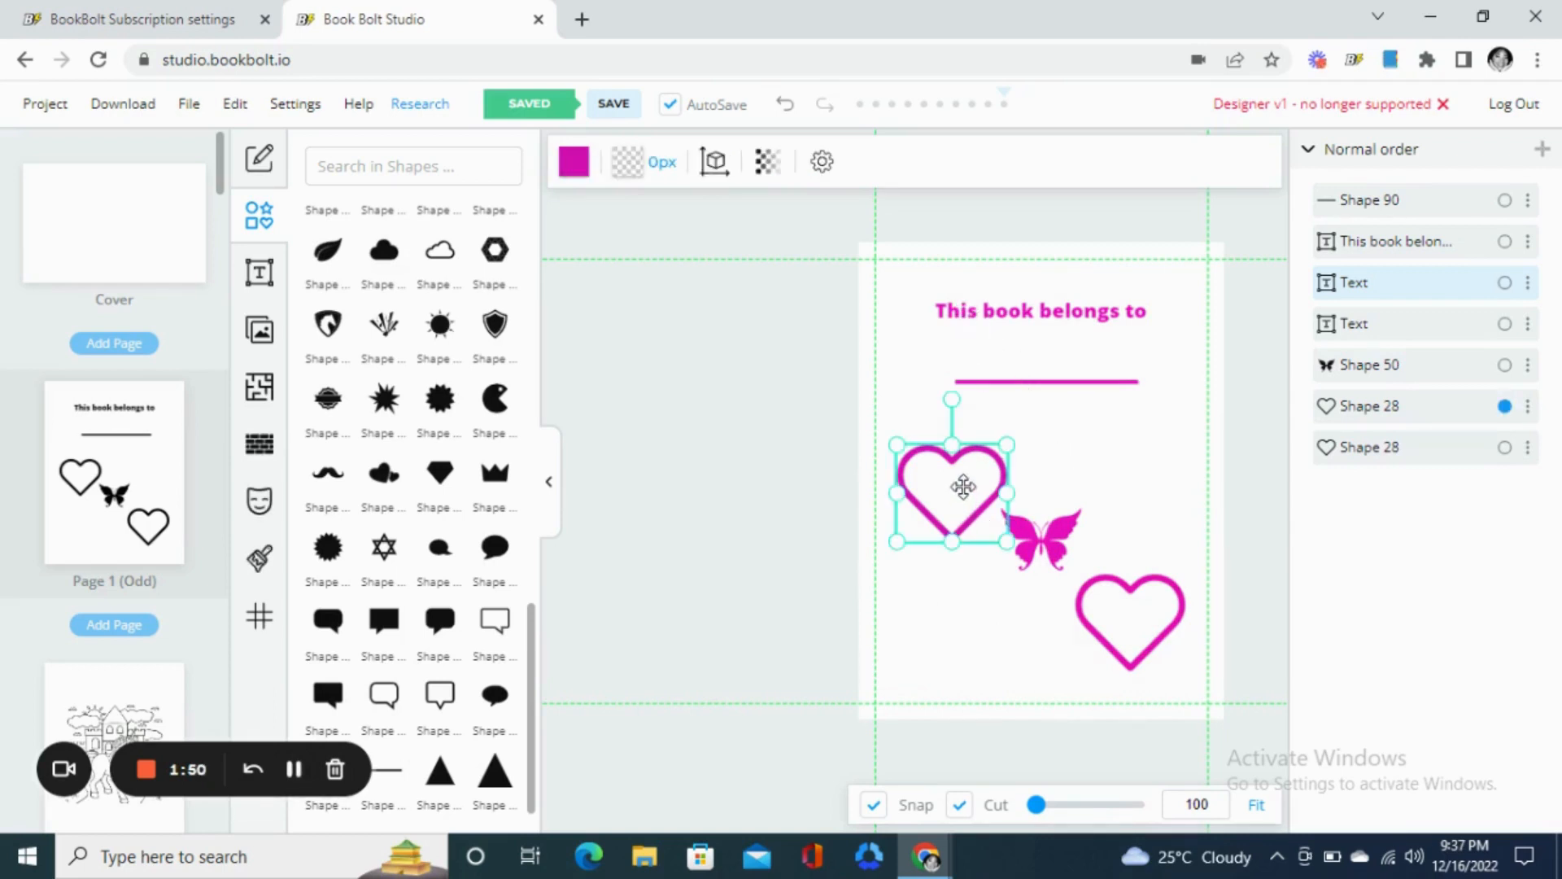
{"action": "left_click", "coordinate": [573, 162]}
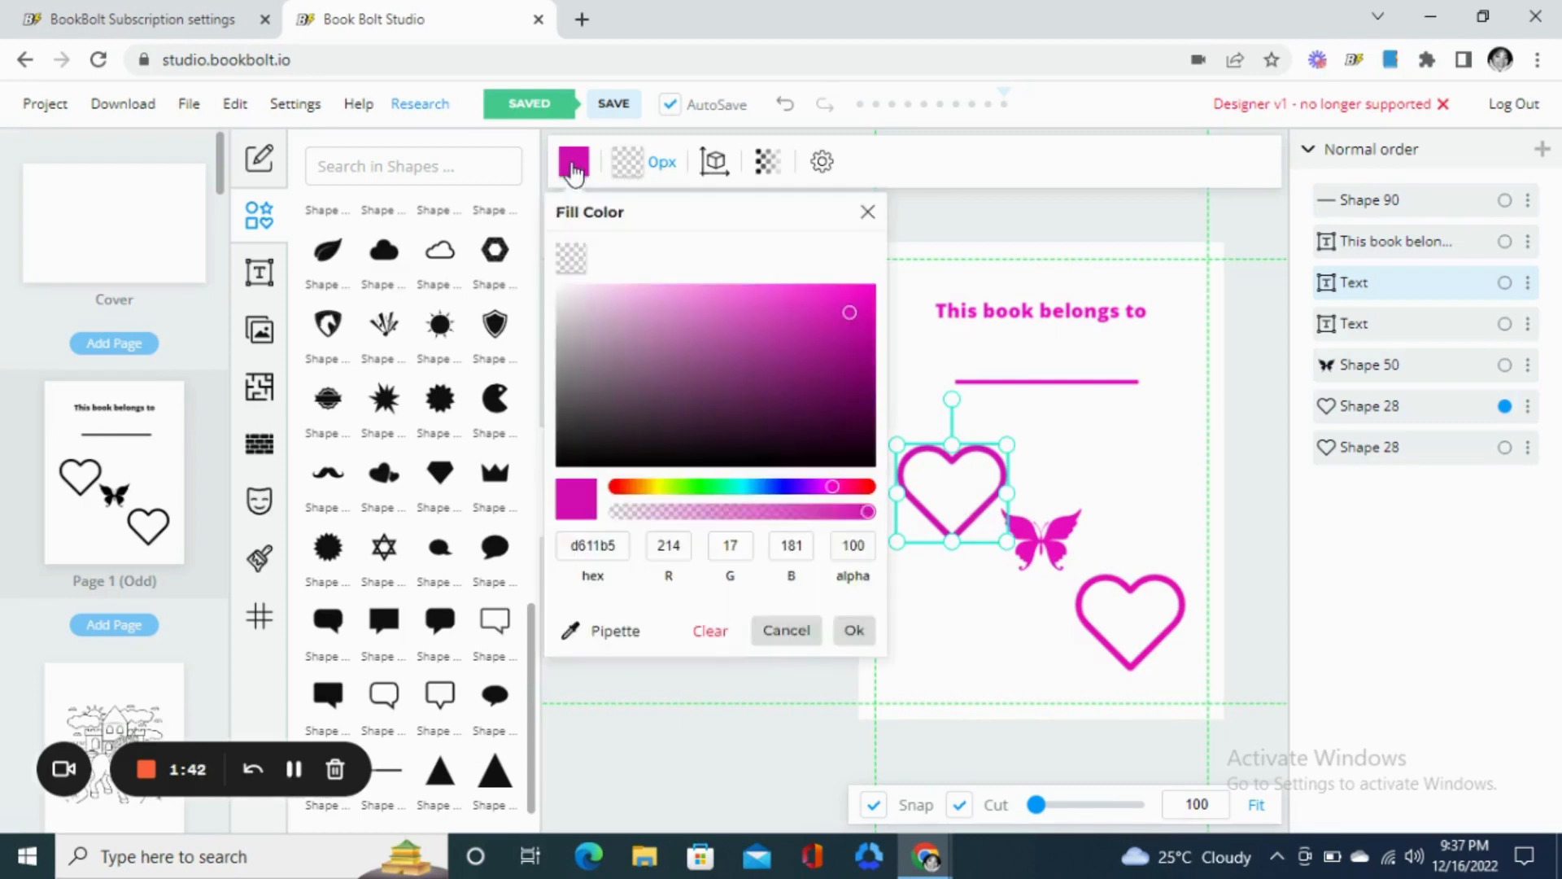
{"action": "left_click", "coordinate": [803, 486]}
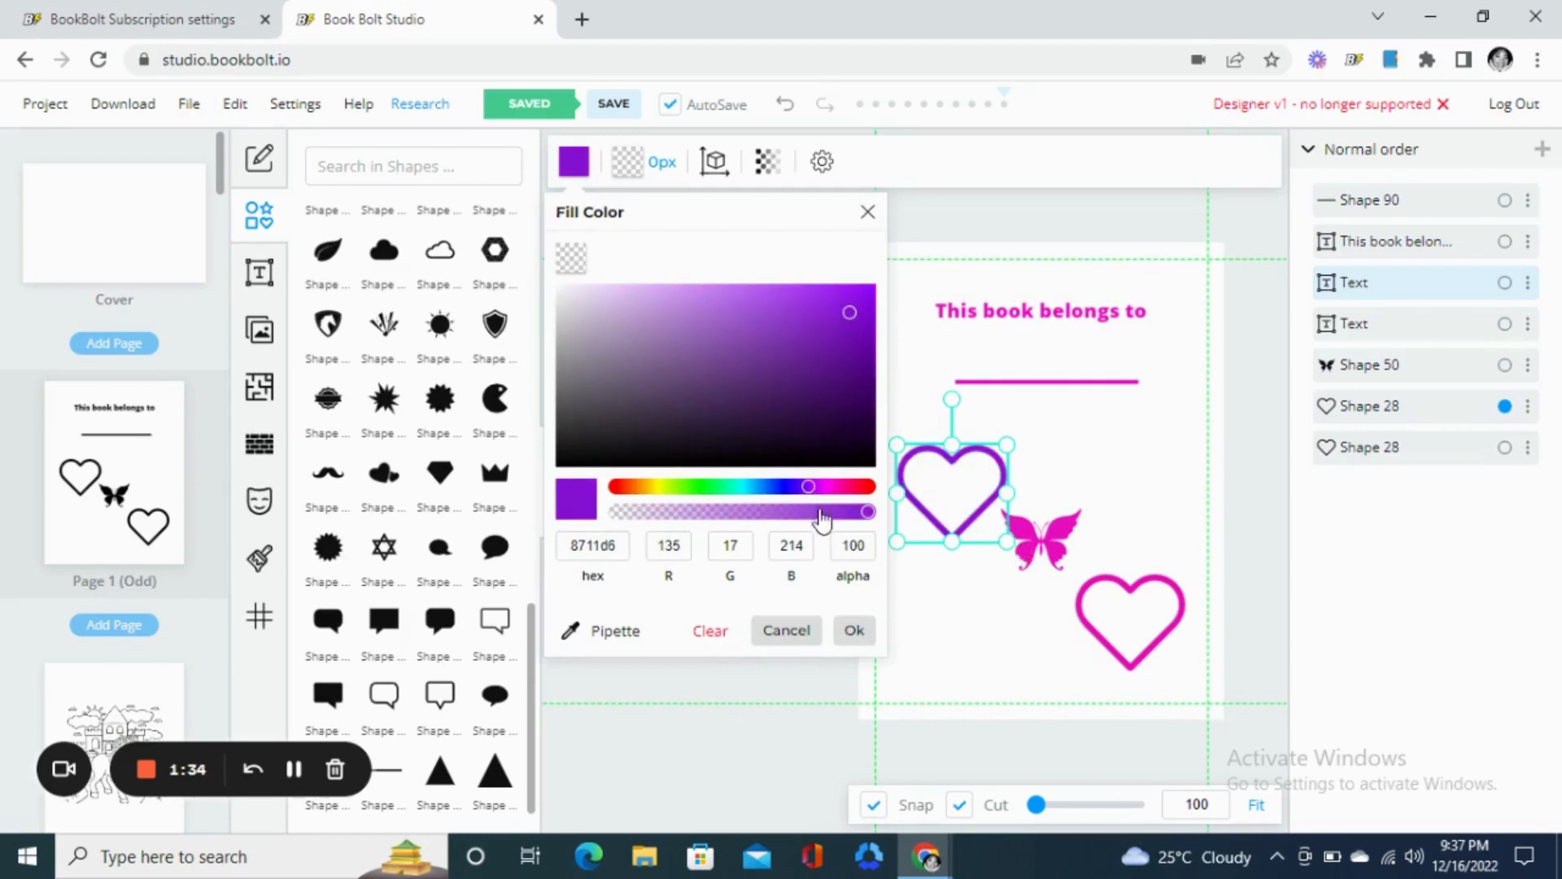
{"action": "left_click", "coordinate": [832, 487]}
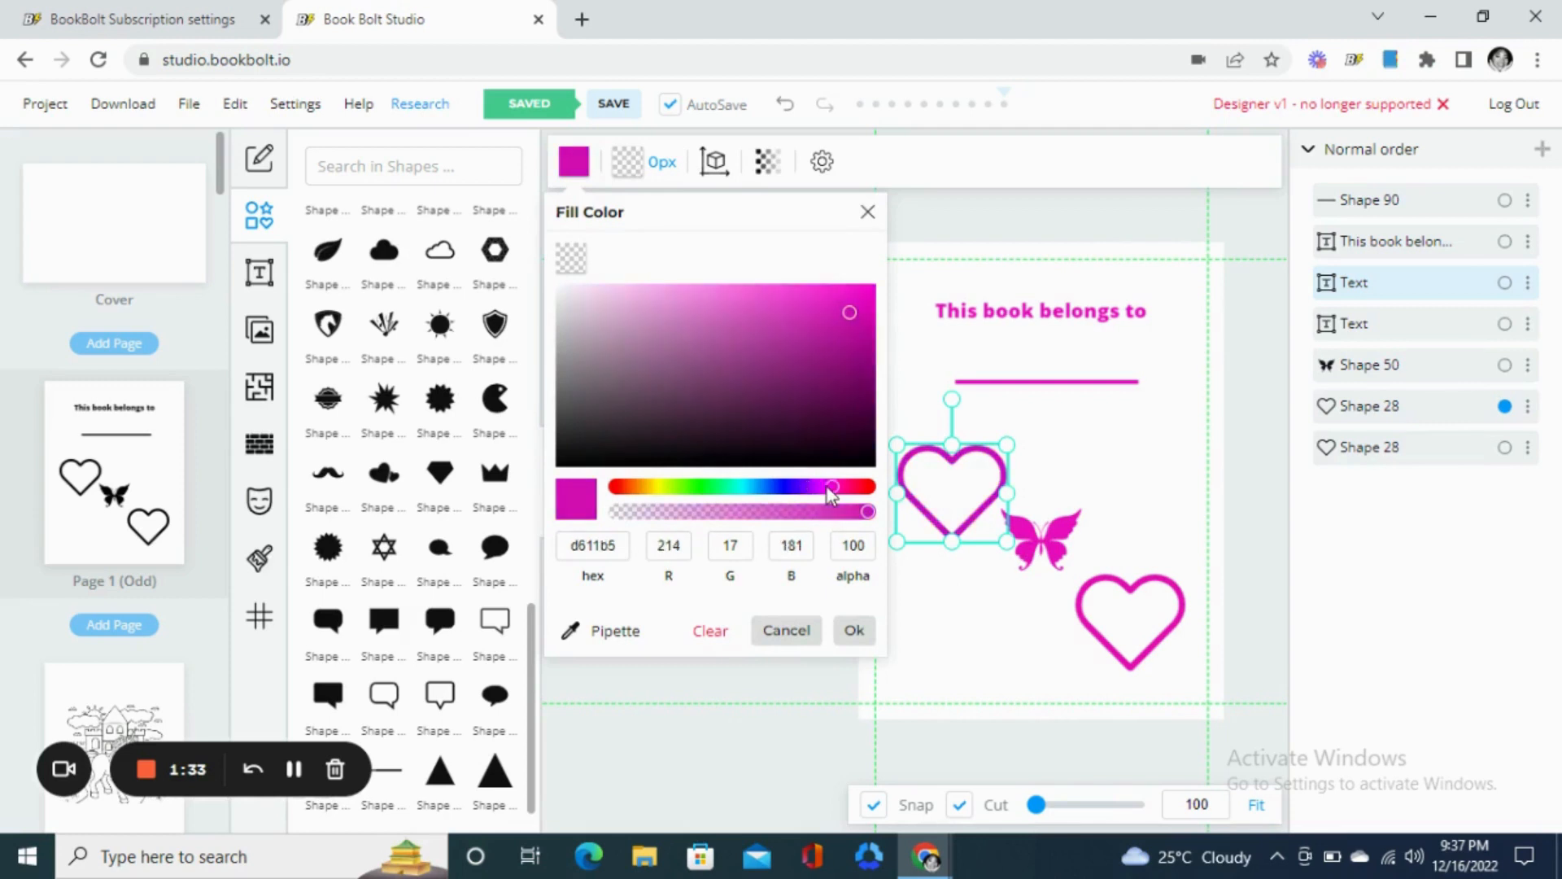
{"action": "left_click", "coordinate": [858, 293]}
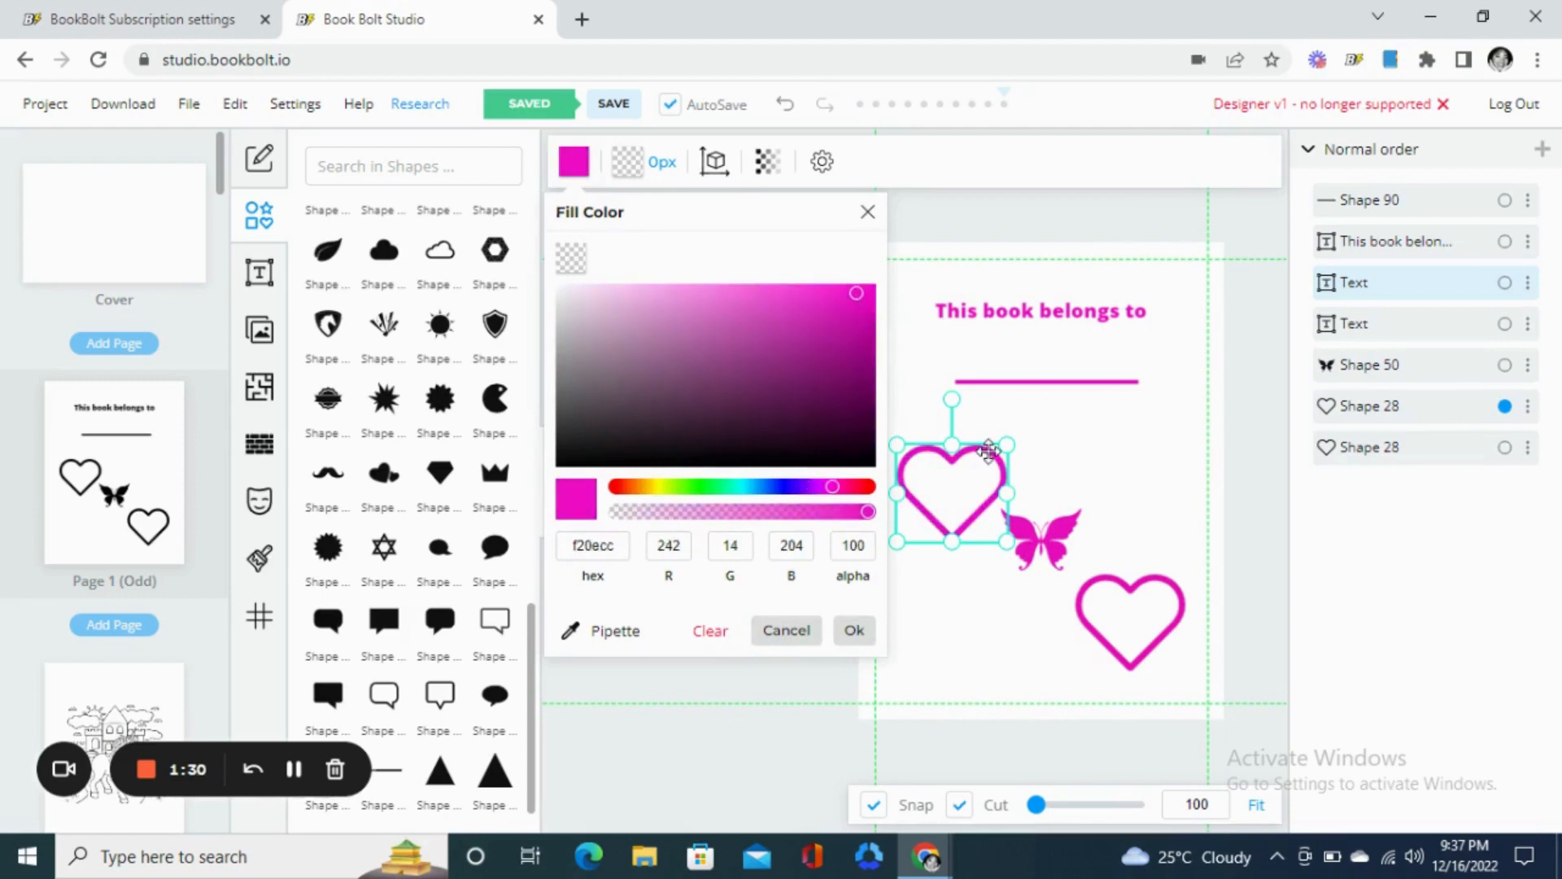
{"action": "left_click", "coordinate": [858, 643]}
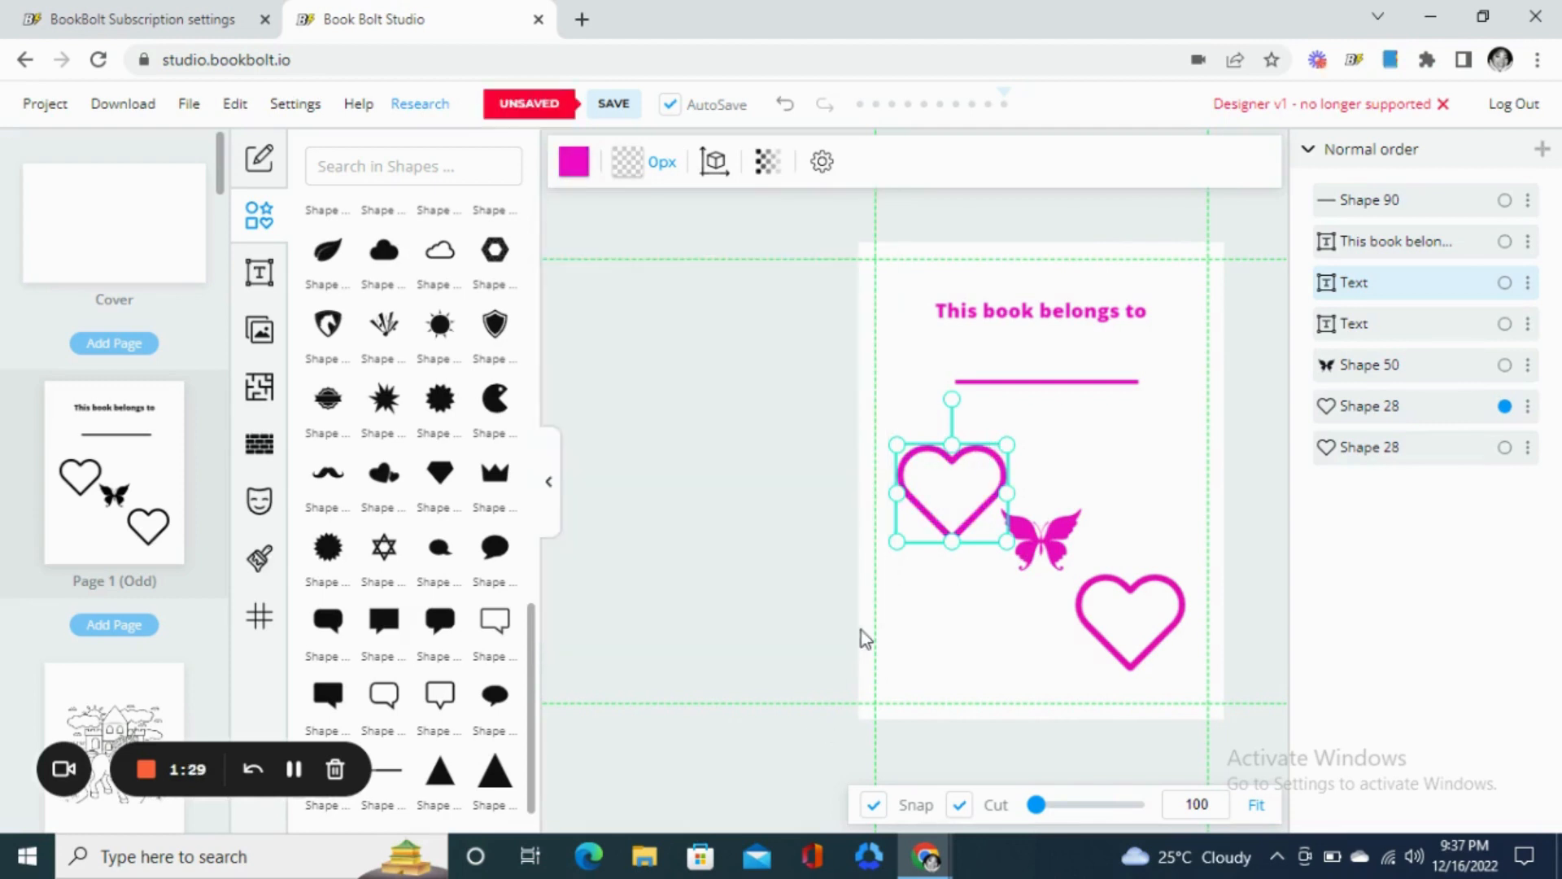
{"action": "left_click", "coordinate": [1024, 307]}
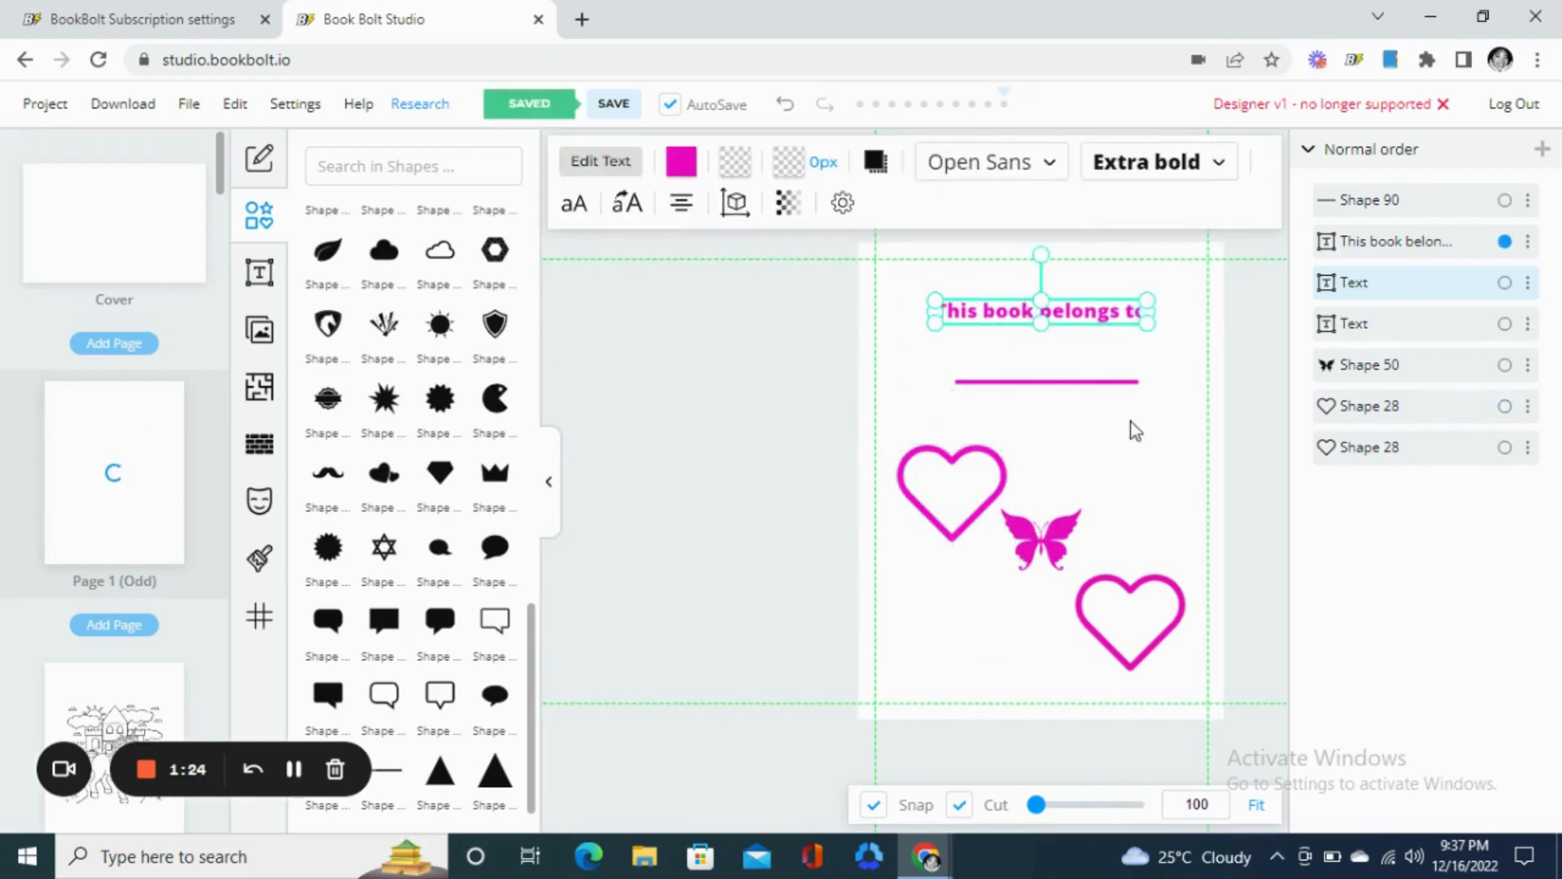
{"action": "left_click", "coordinate": [1146, 501]}
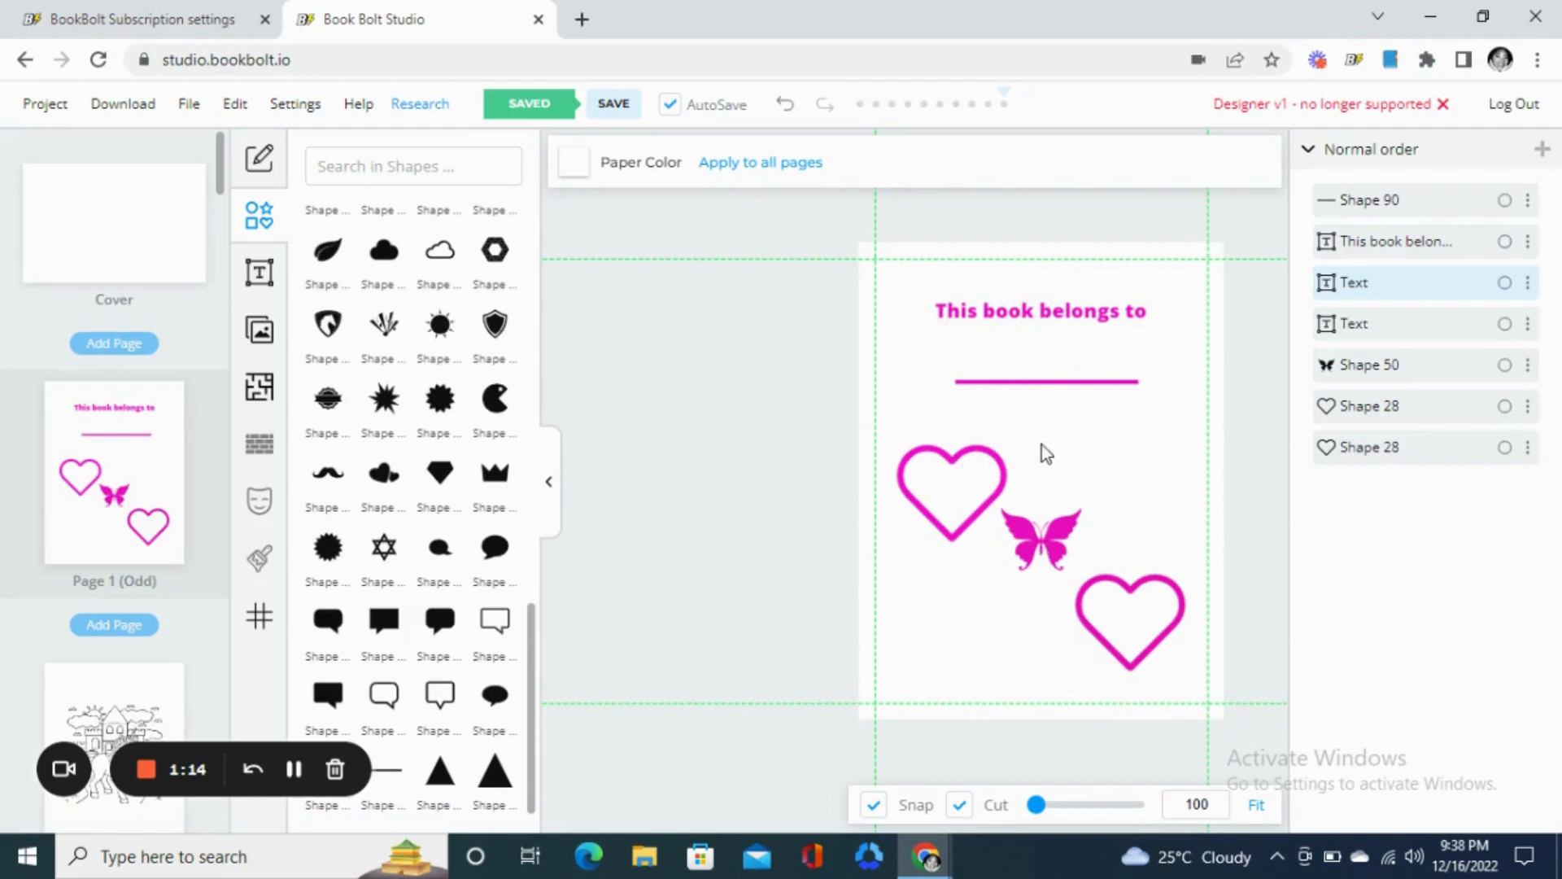
{"action": "left_click", "coordinate": [294, 770]}
- Change the font of the "This book belongs to" heading to Alex Brush and enlarge the text
{"action": "left_click", "coordinate": [997, 310]}
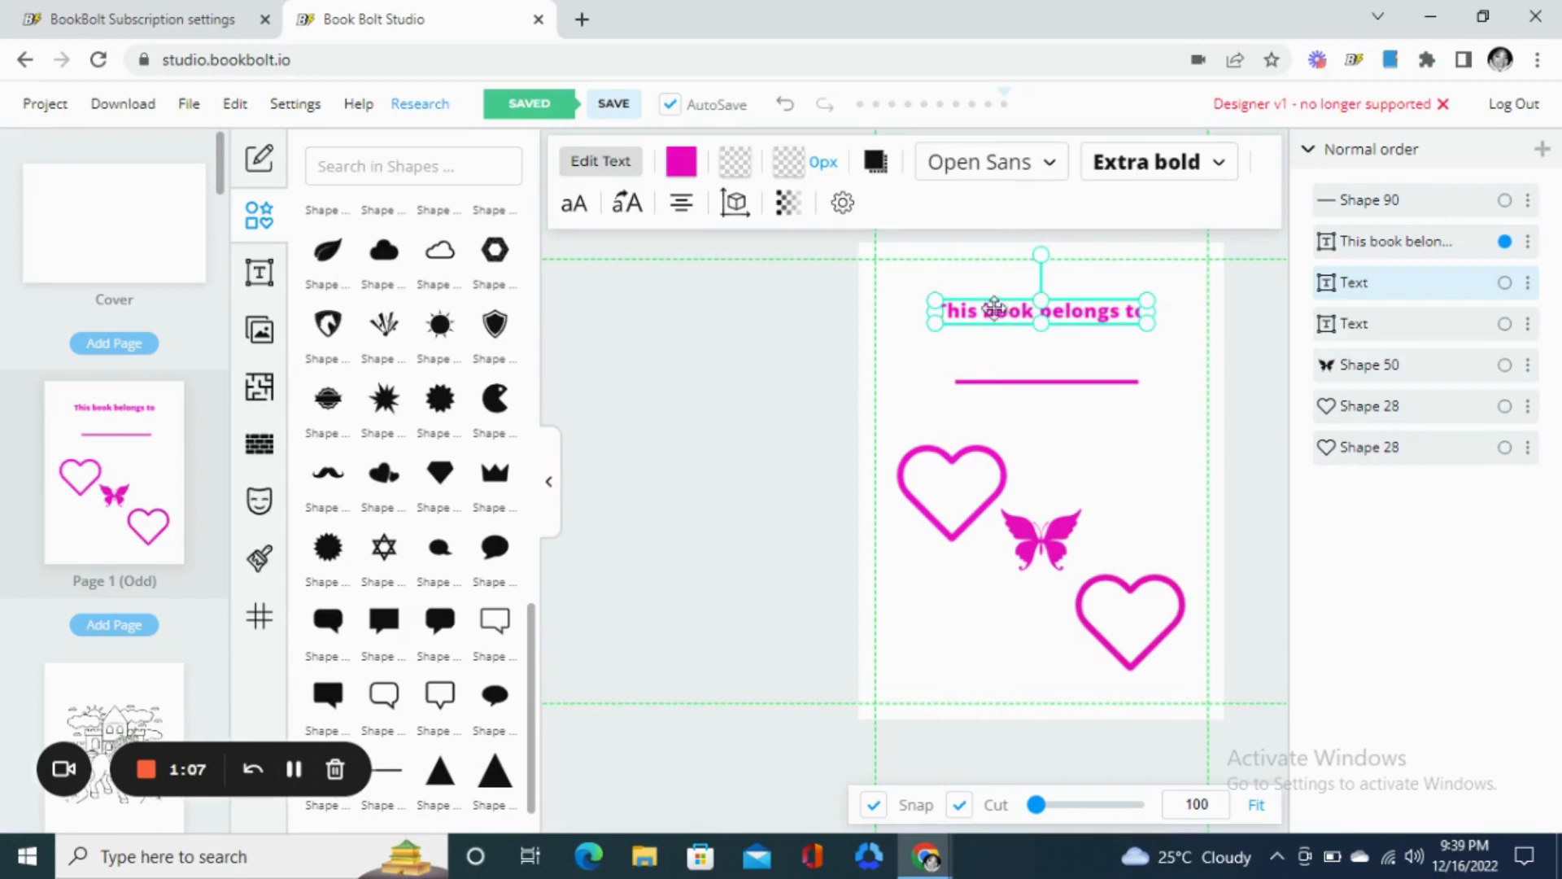
{"action": "left_click", "coordinate": [1035, 179]}
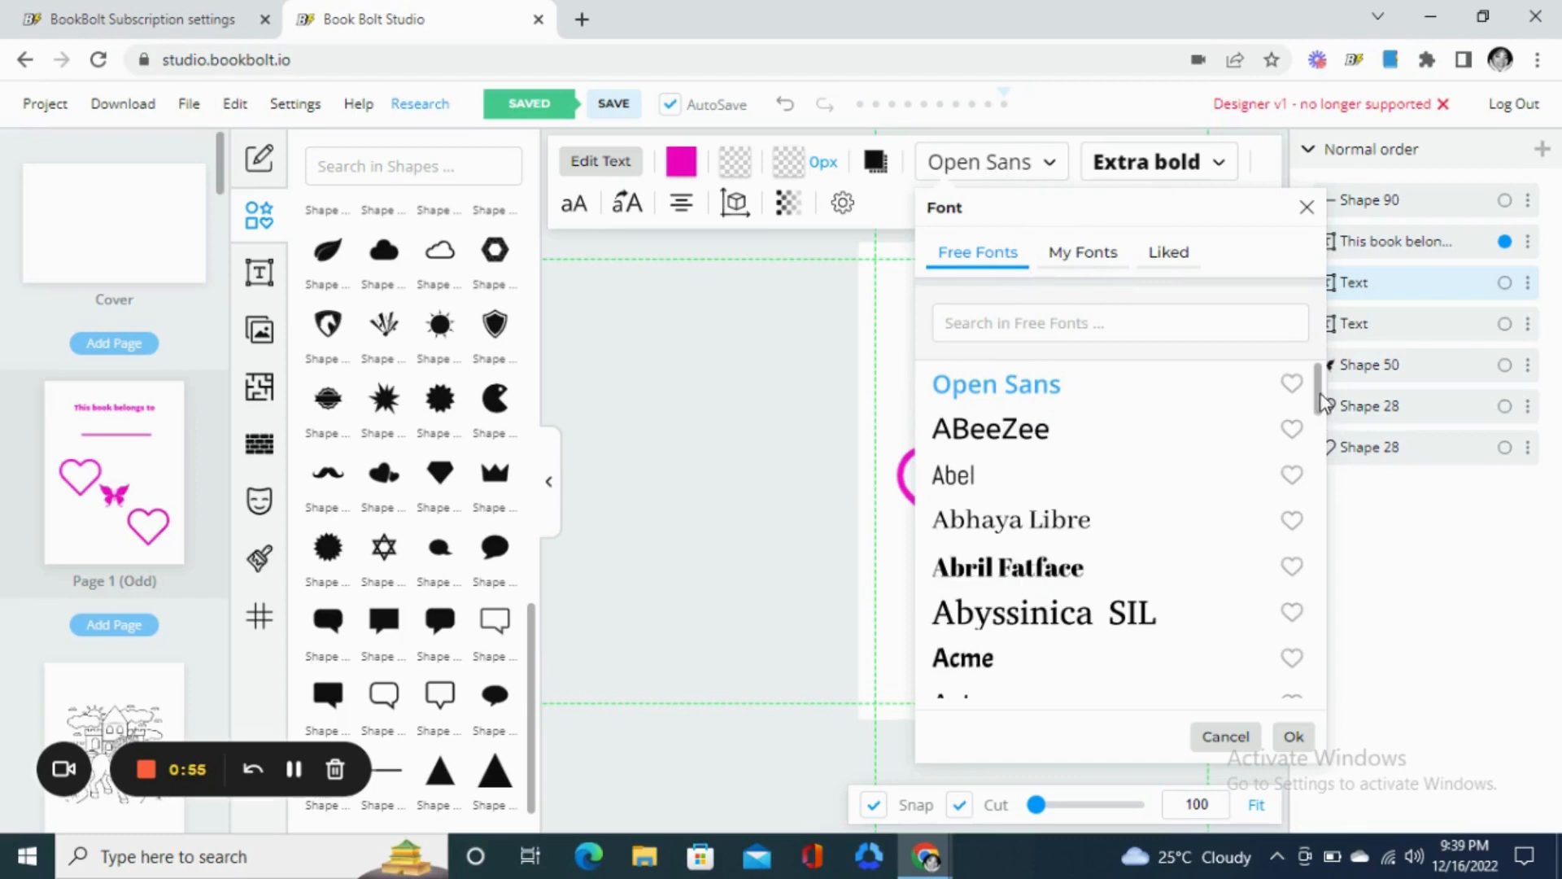
{"action": "left_click_drag", "start_coordinate": [1324, 403], "coordinate": [1322, 455]}
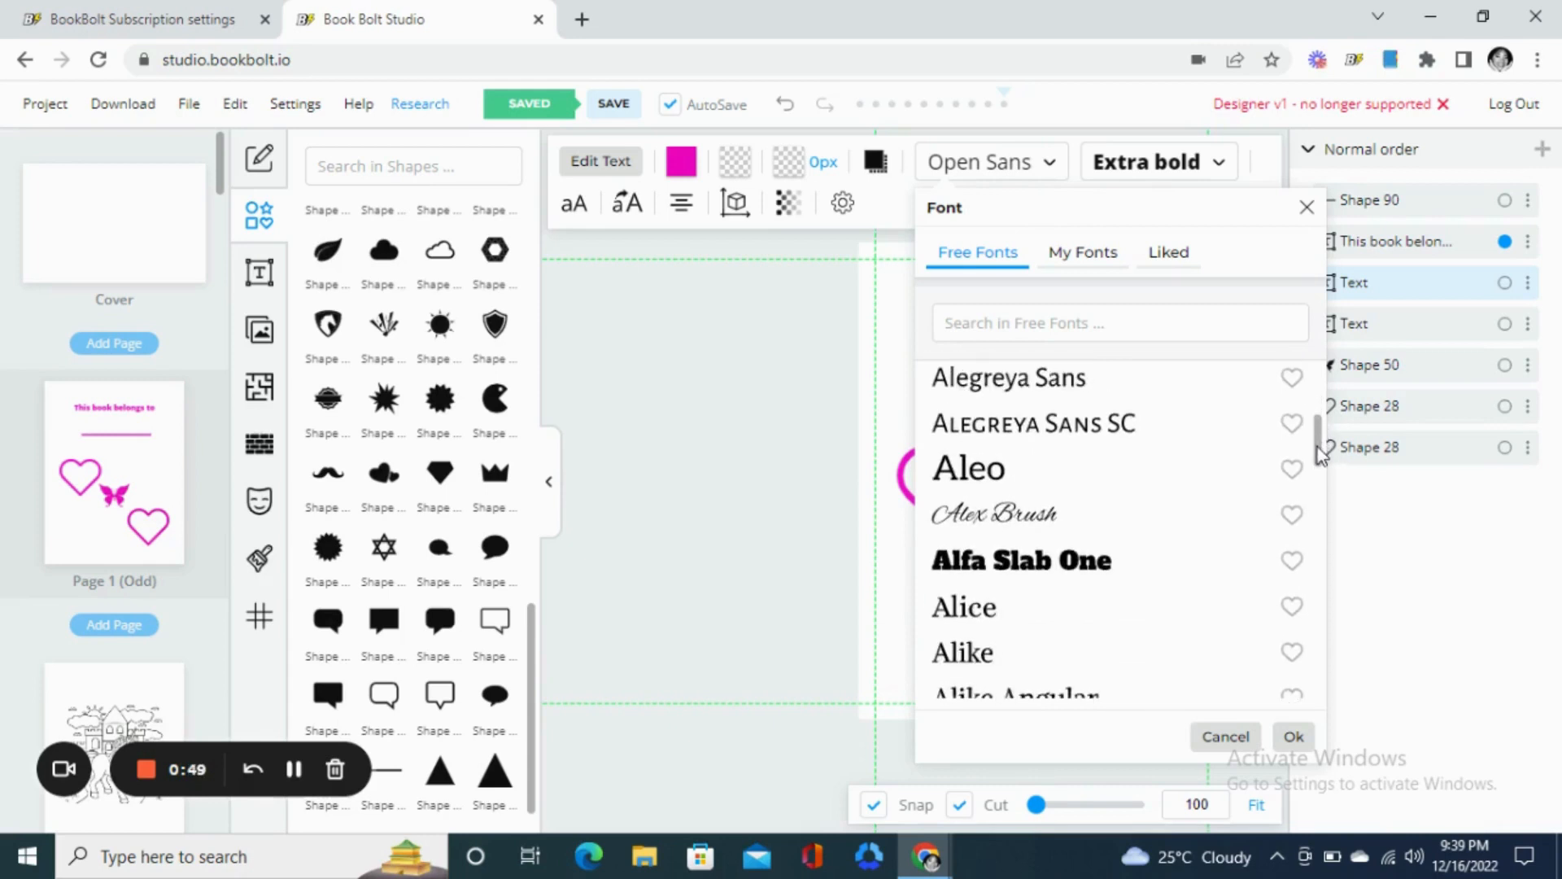
{"action": "left_click", "coordinate": [955, 527]}
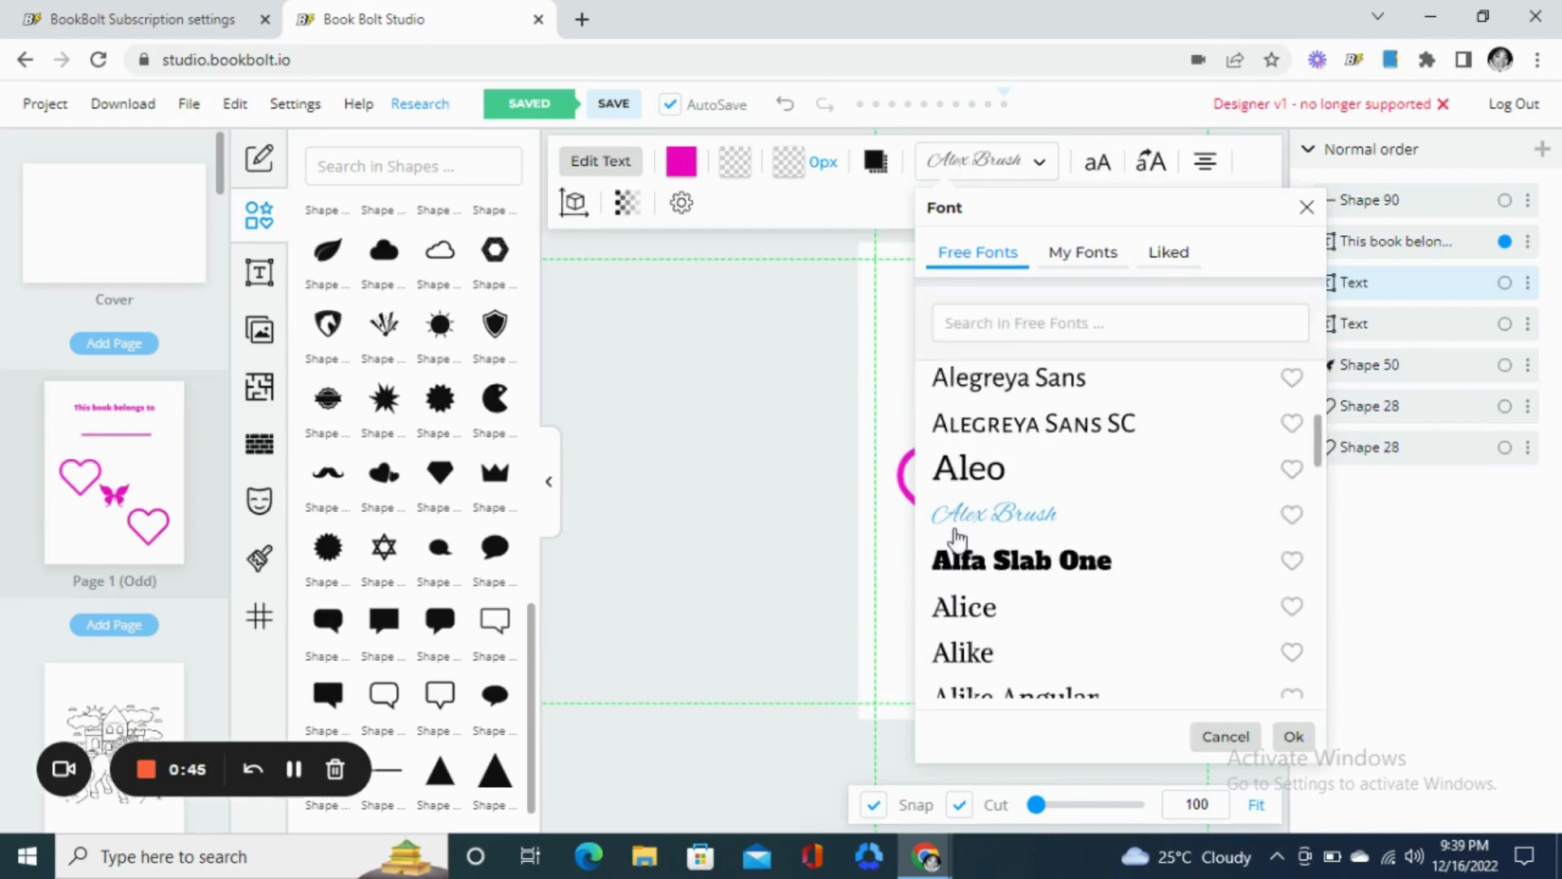
{"action": "left_click", "coordinate": [892, 420]}
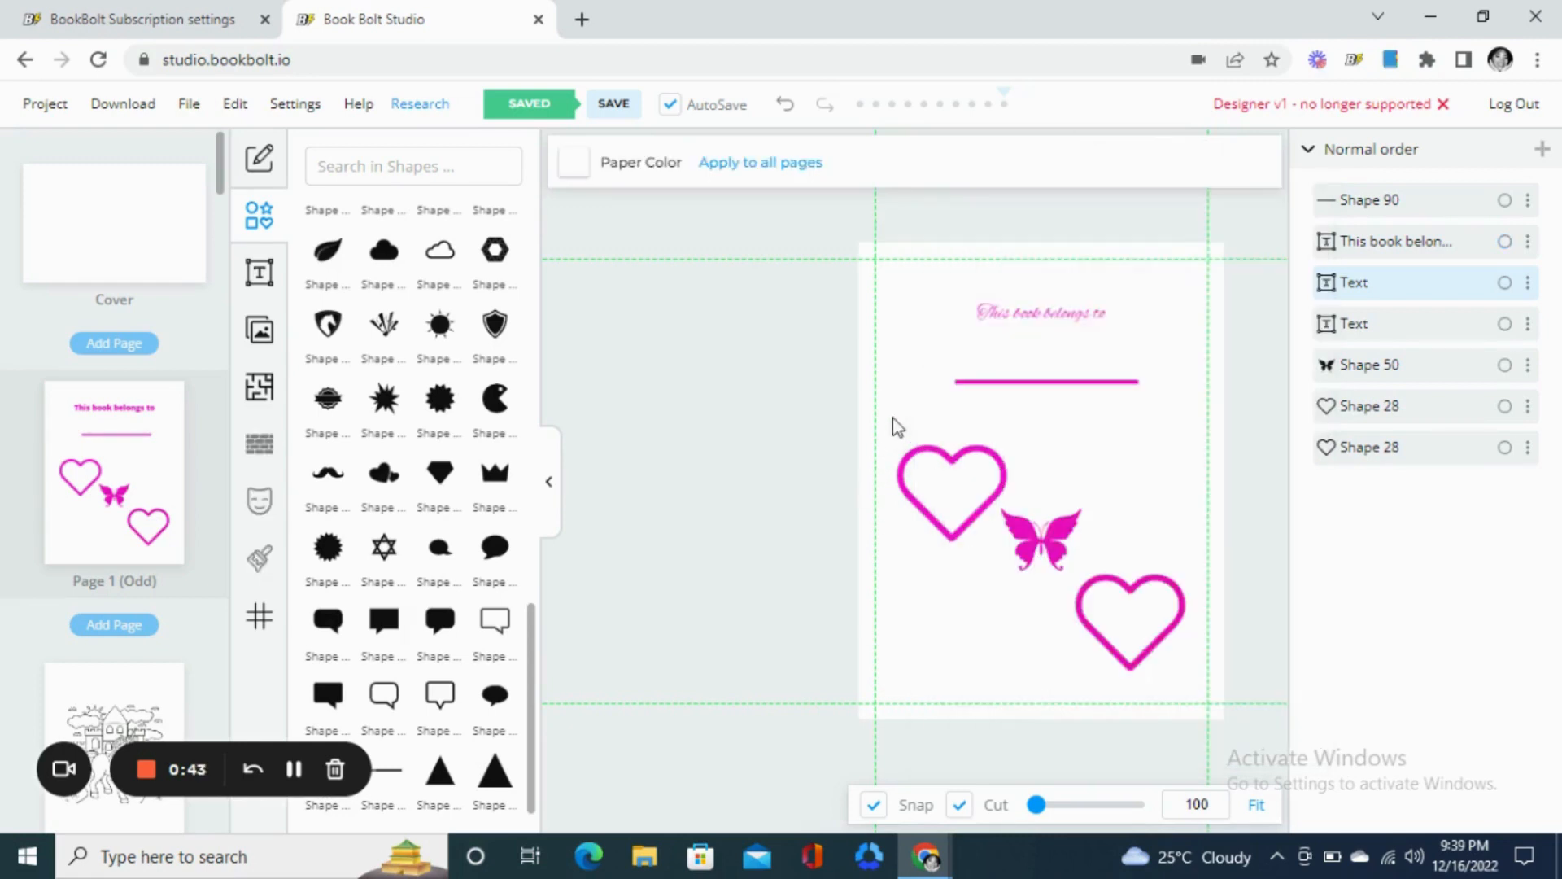
{"action": "left_click", "coordinate": [1053, 311]}
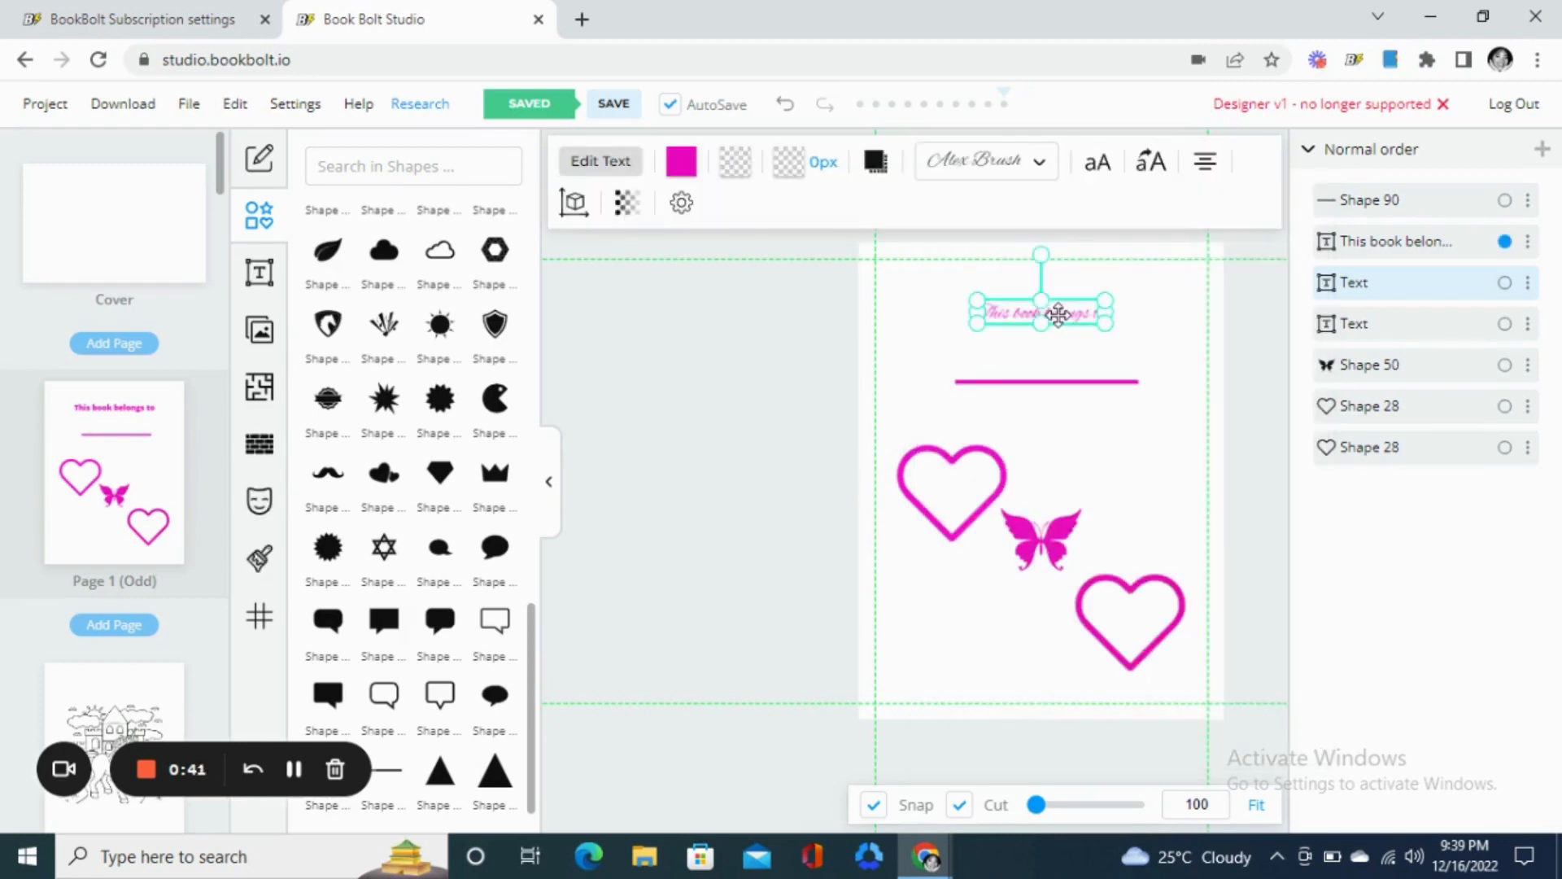
{"action": "left_click", "coordinate": [1010, 166]}
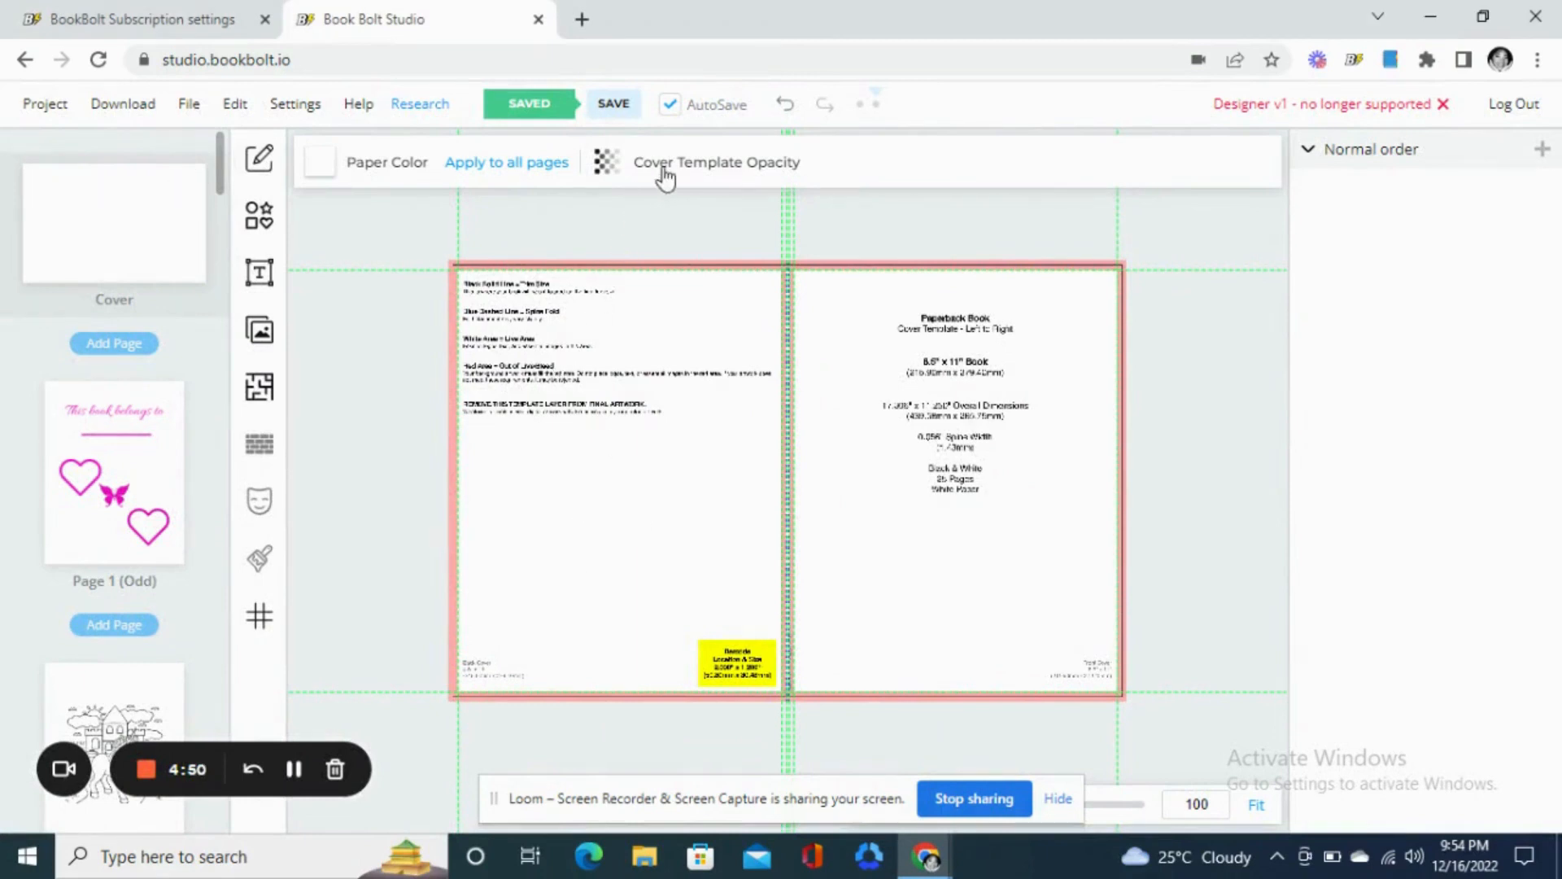
- Hide the cover template and place the pink rainbow image with two unicorns on the front cover
{"action": "left_click", "coordinate": [607, 167]}
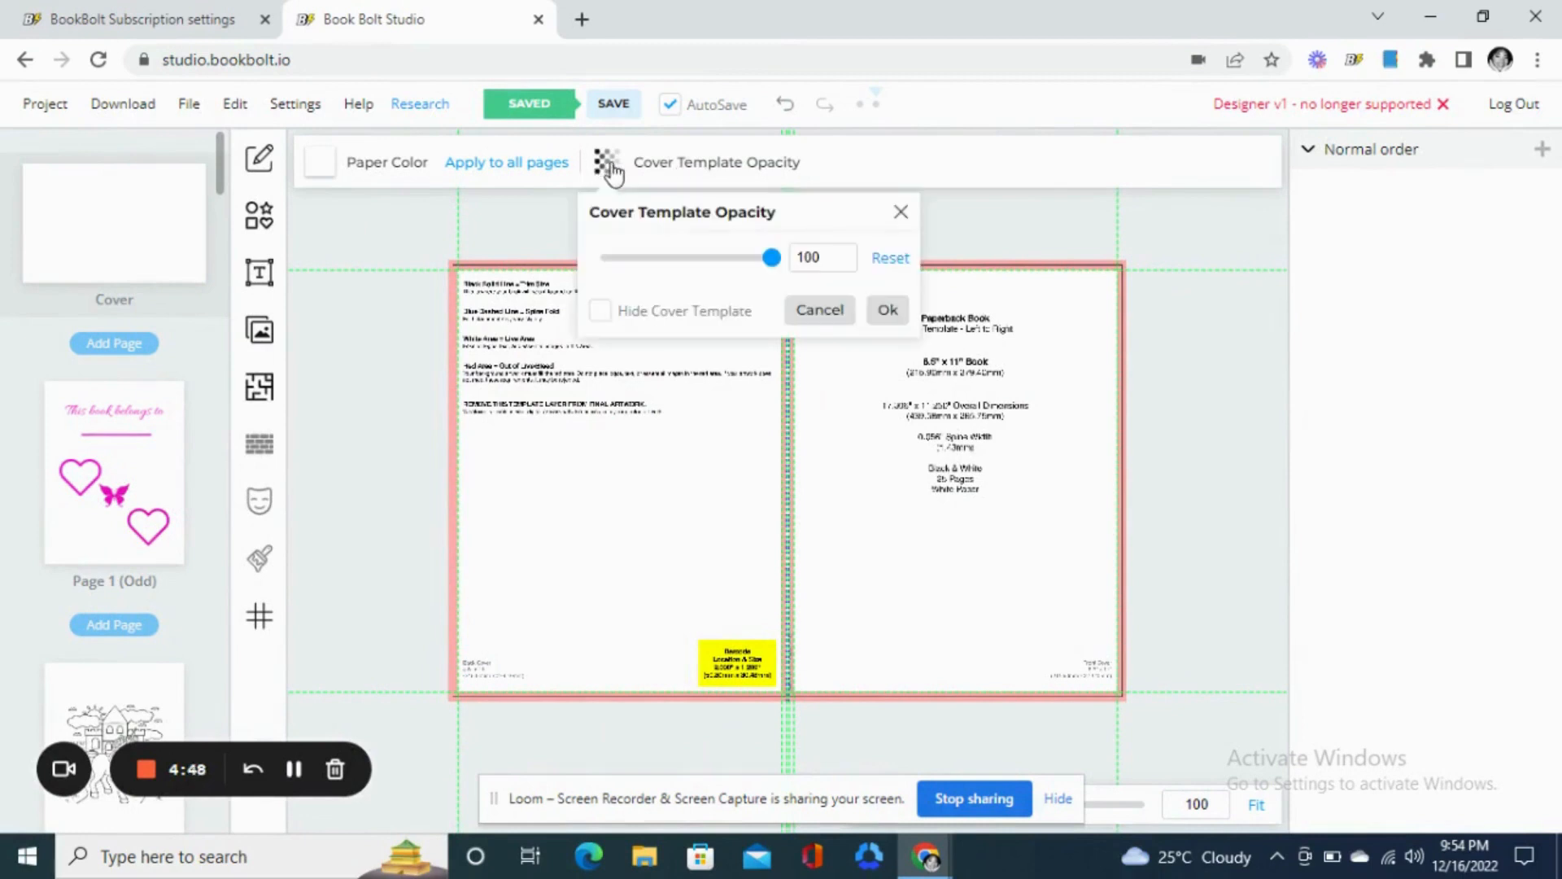
{"action": "left_click", "coordinate": [599, 310]}
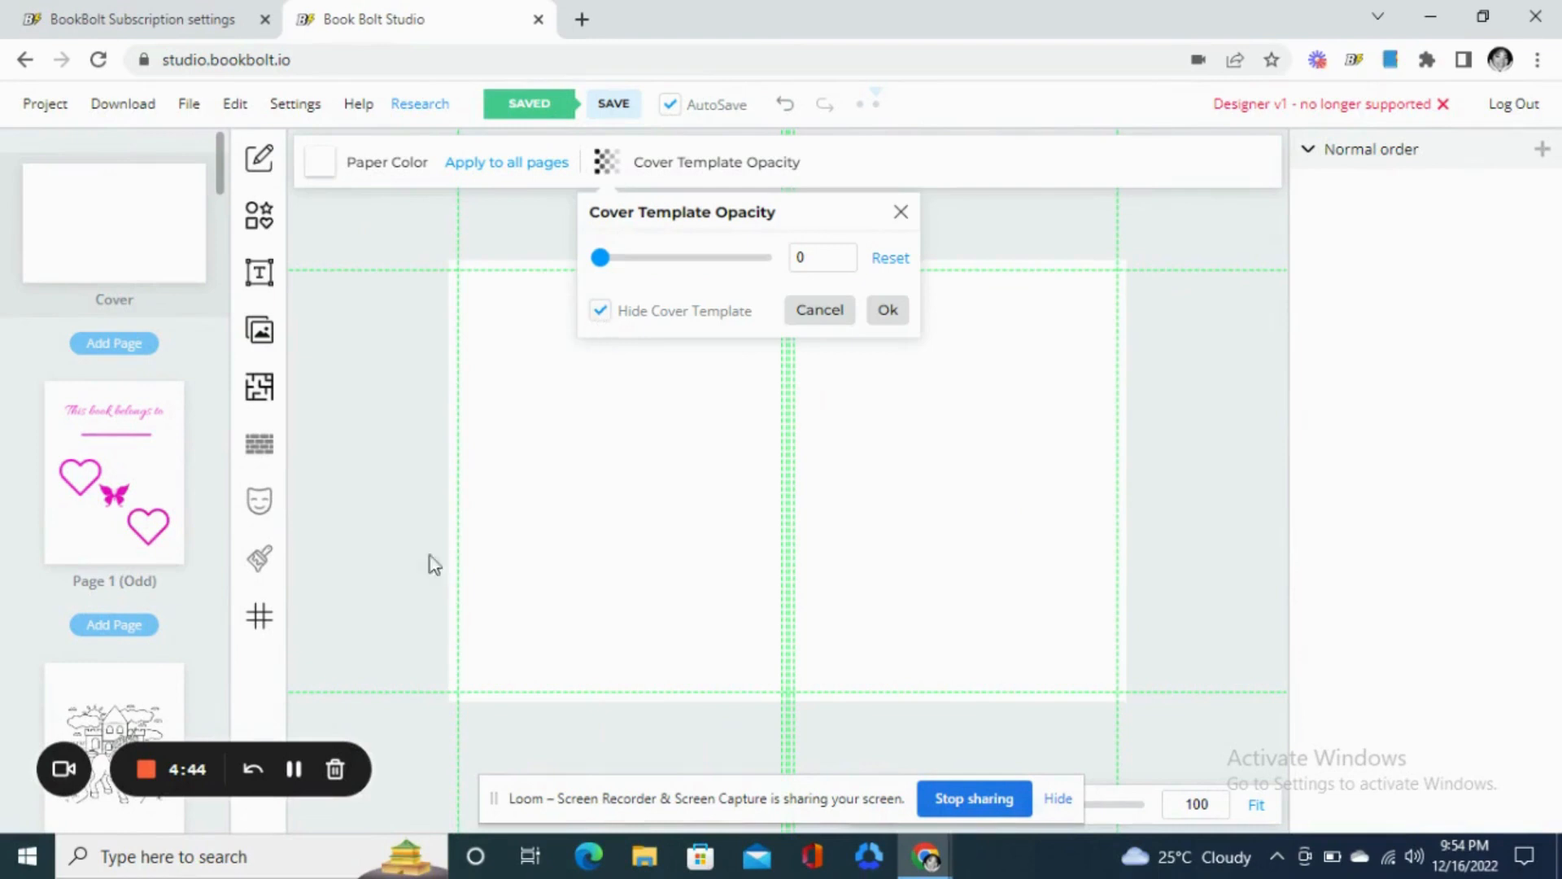
{"action": "left_click", "coordinate": [295, 777]}
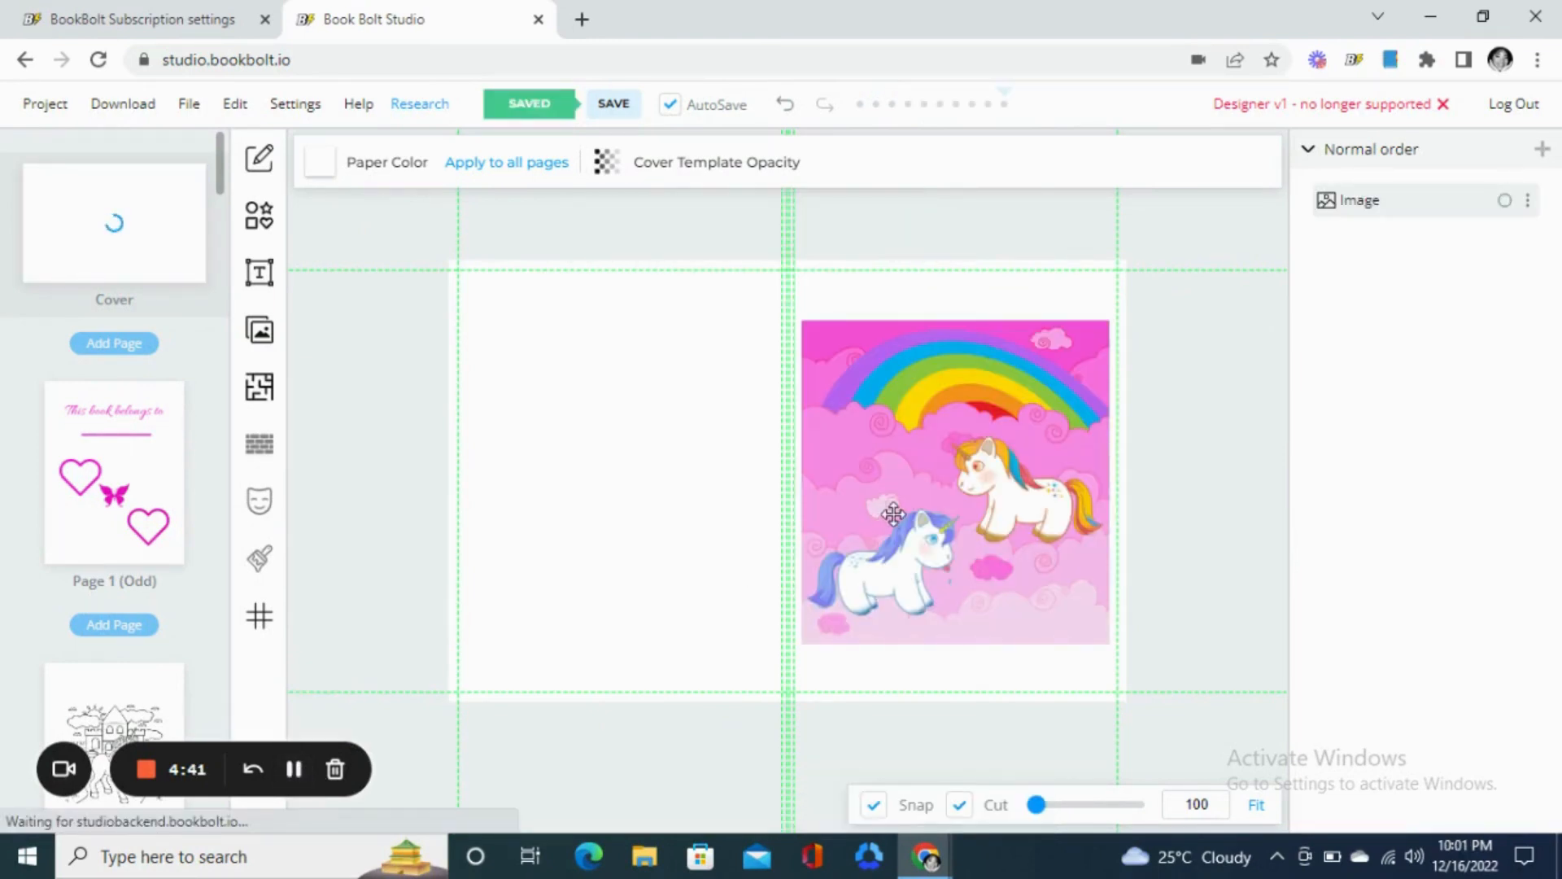
{"action": "left_click", "coordinate": [893, 515]}
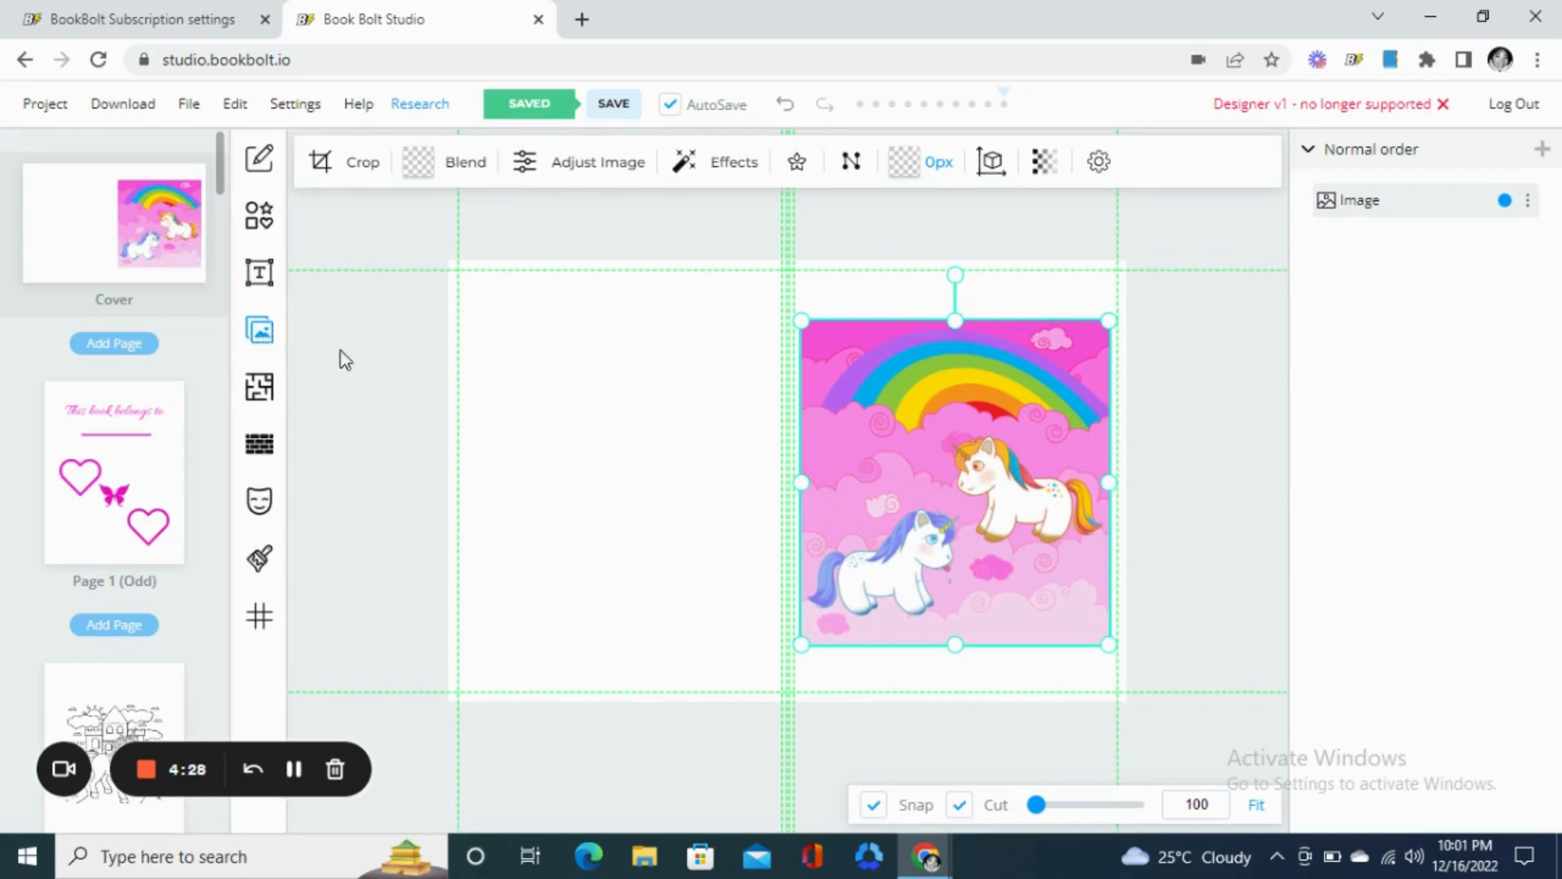
- Add the pink starry-sky unicorn image and another copy of the rainbow unicorn image from Pixabay to the front cover
{"action": "left_click", "coordinate": [259, 330]}
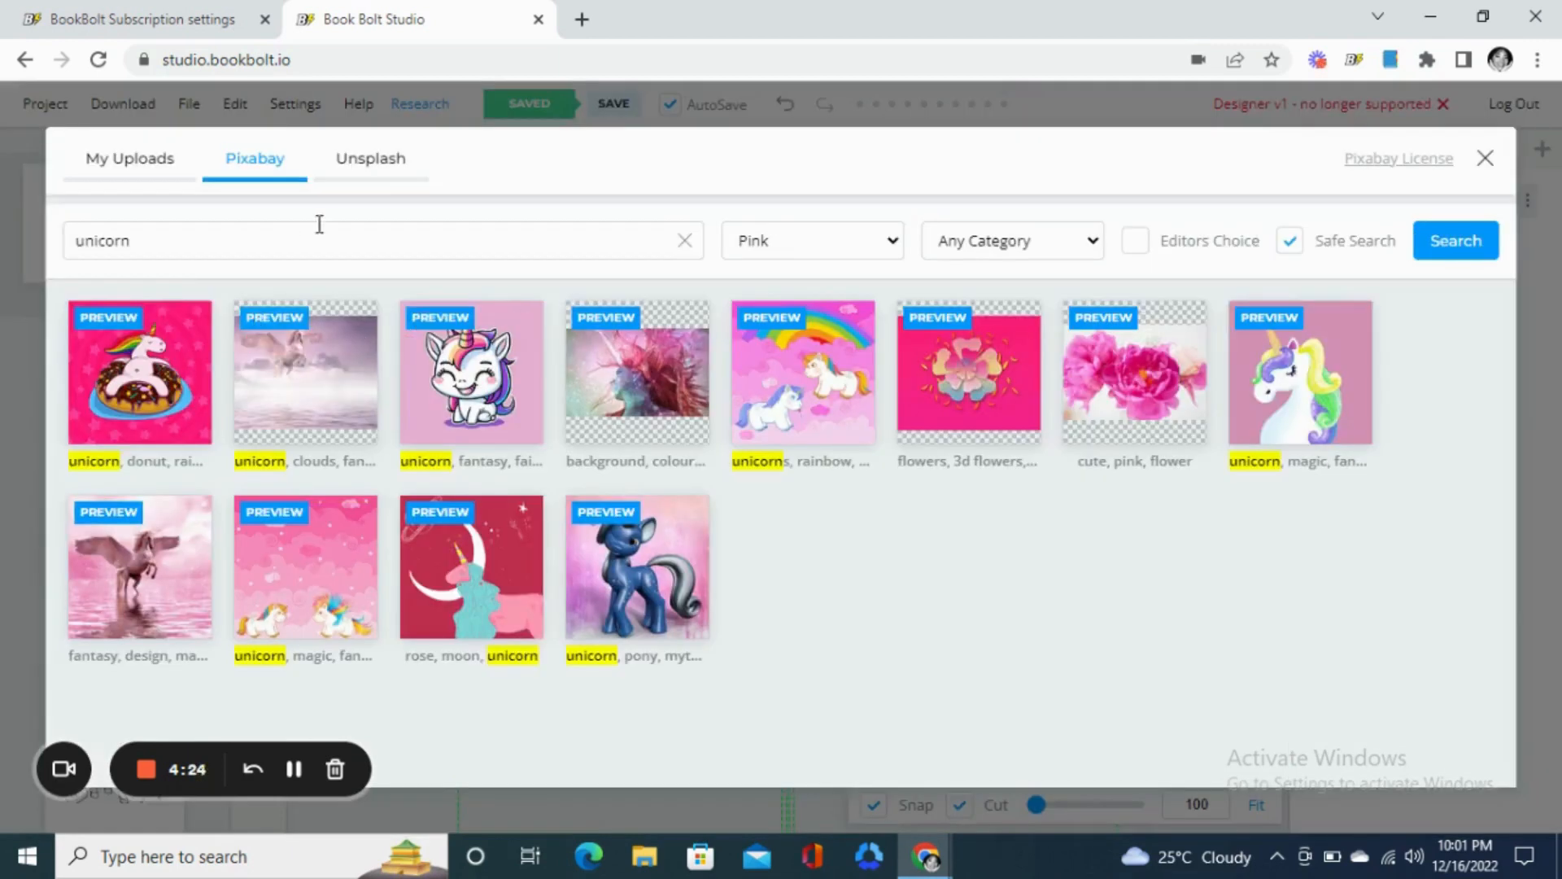
{"action": "left_click", "coordinate": [123, 171]}
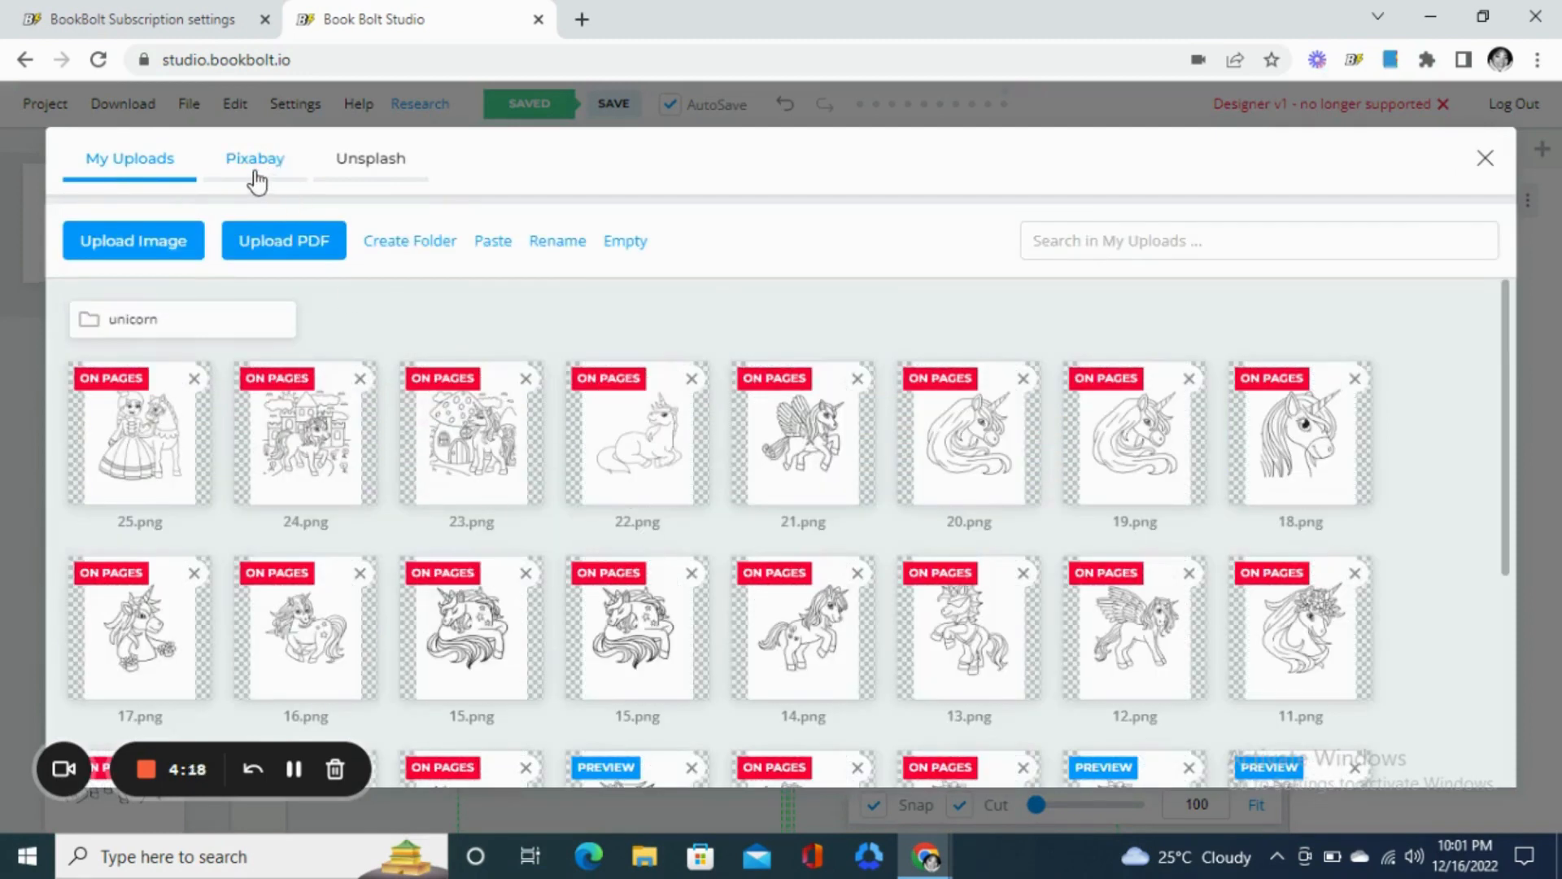
{"action": "left_click", "coordinate": [257, 181]}
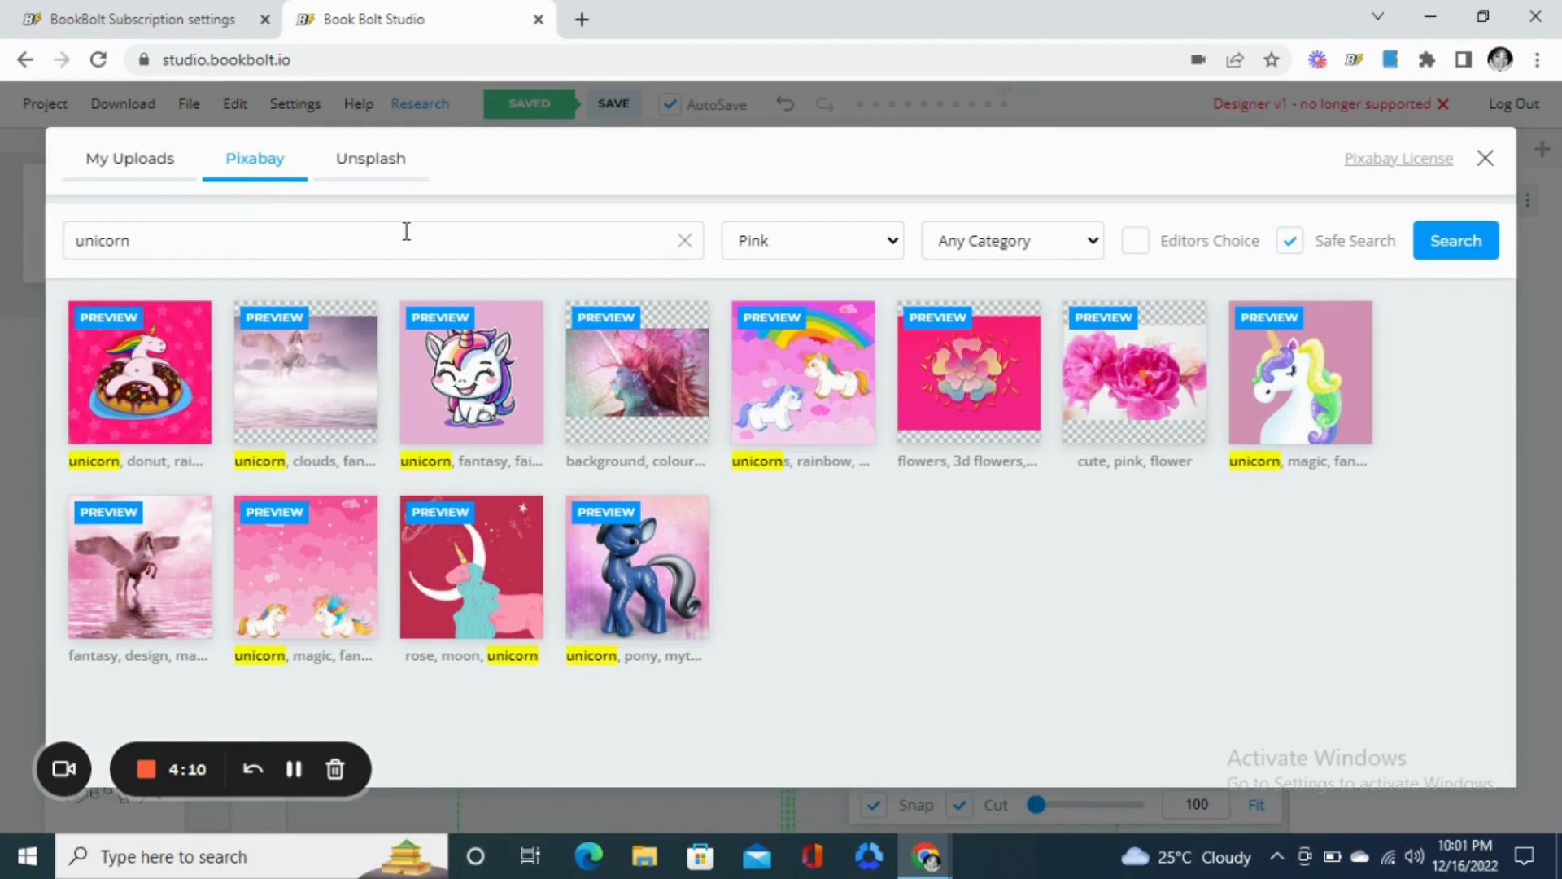
{"action": "left_click", "coordinate": [807, 246]}
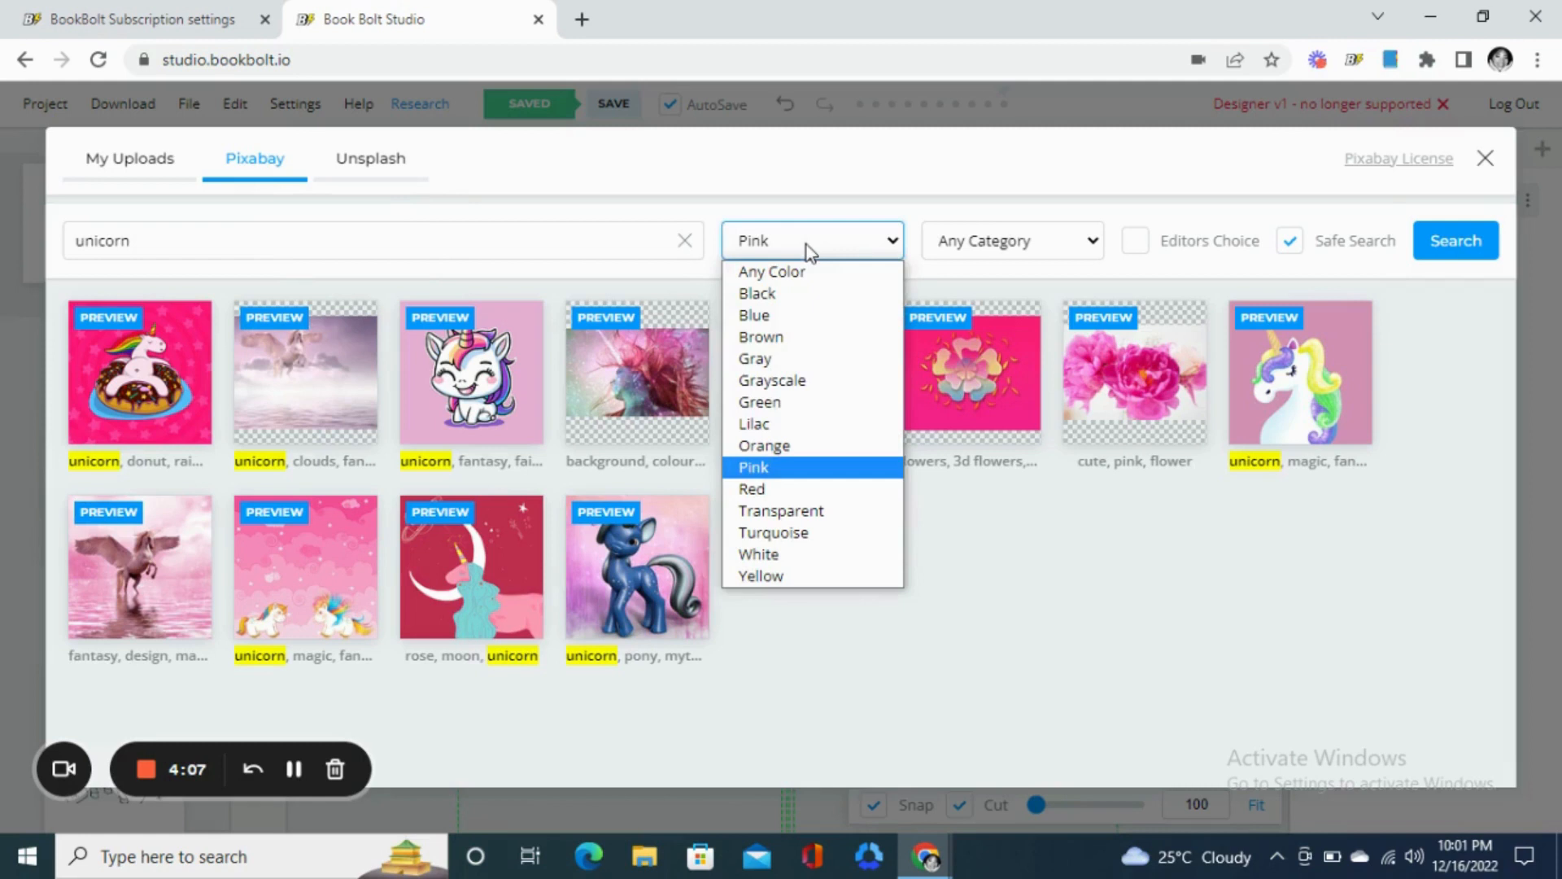
{"action": "left_click", "coordinate": [789, 470]}
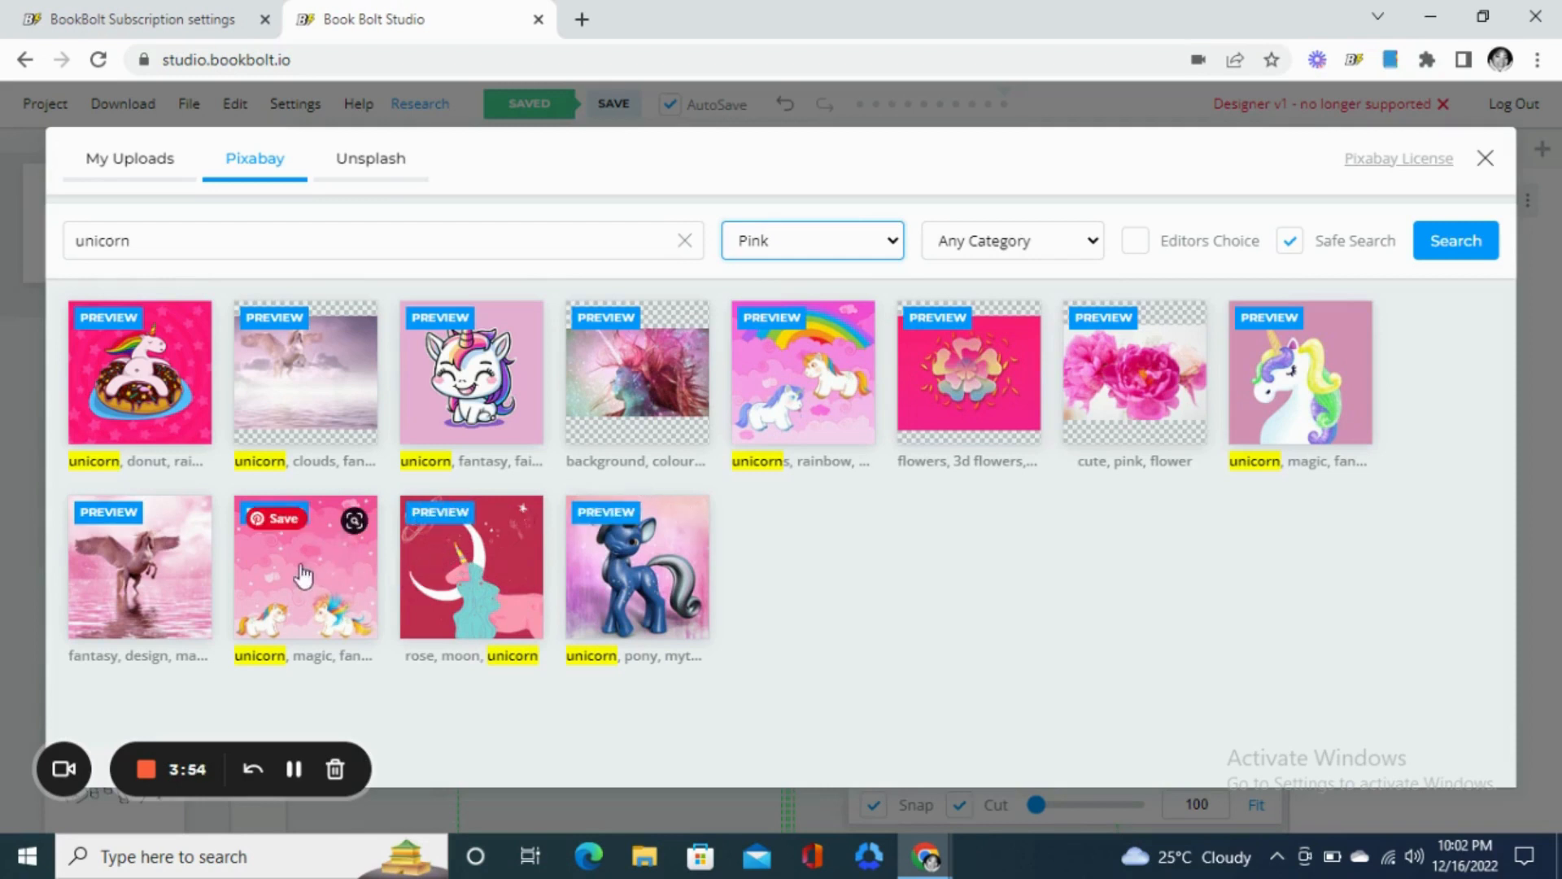
{"action": "left_click", "coordinate": [326, 562]}
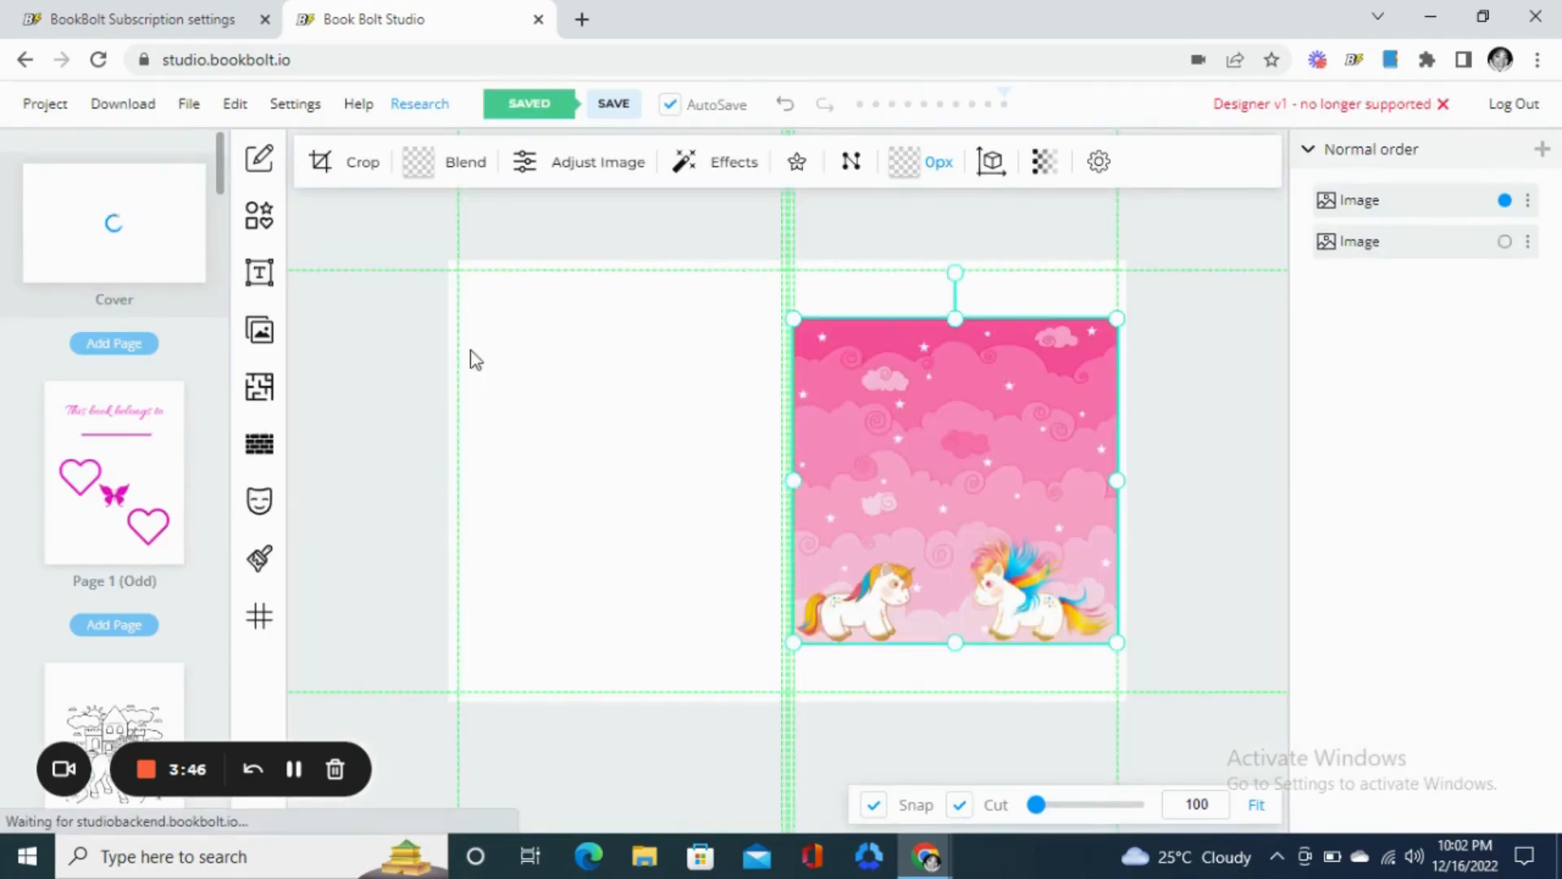
{"action": "left_click", "coordinate": [260, 334]}
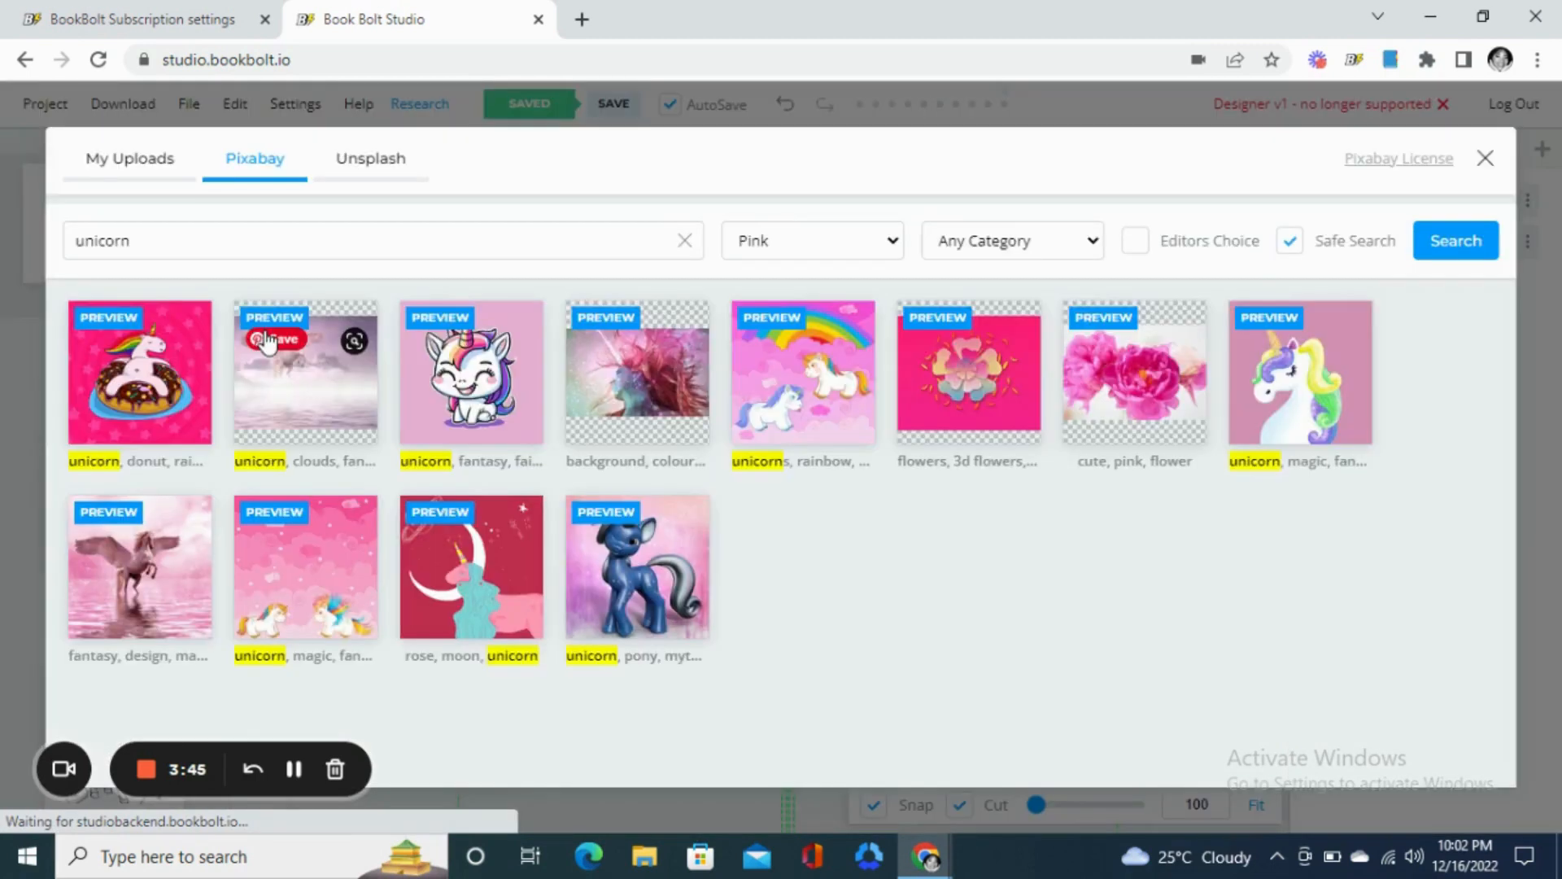
{"action": "left_click", "coordinate": [804, 387]}
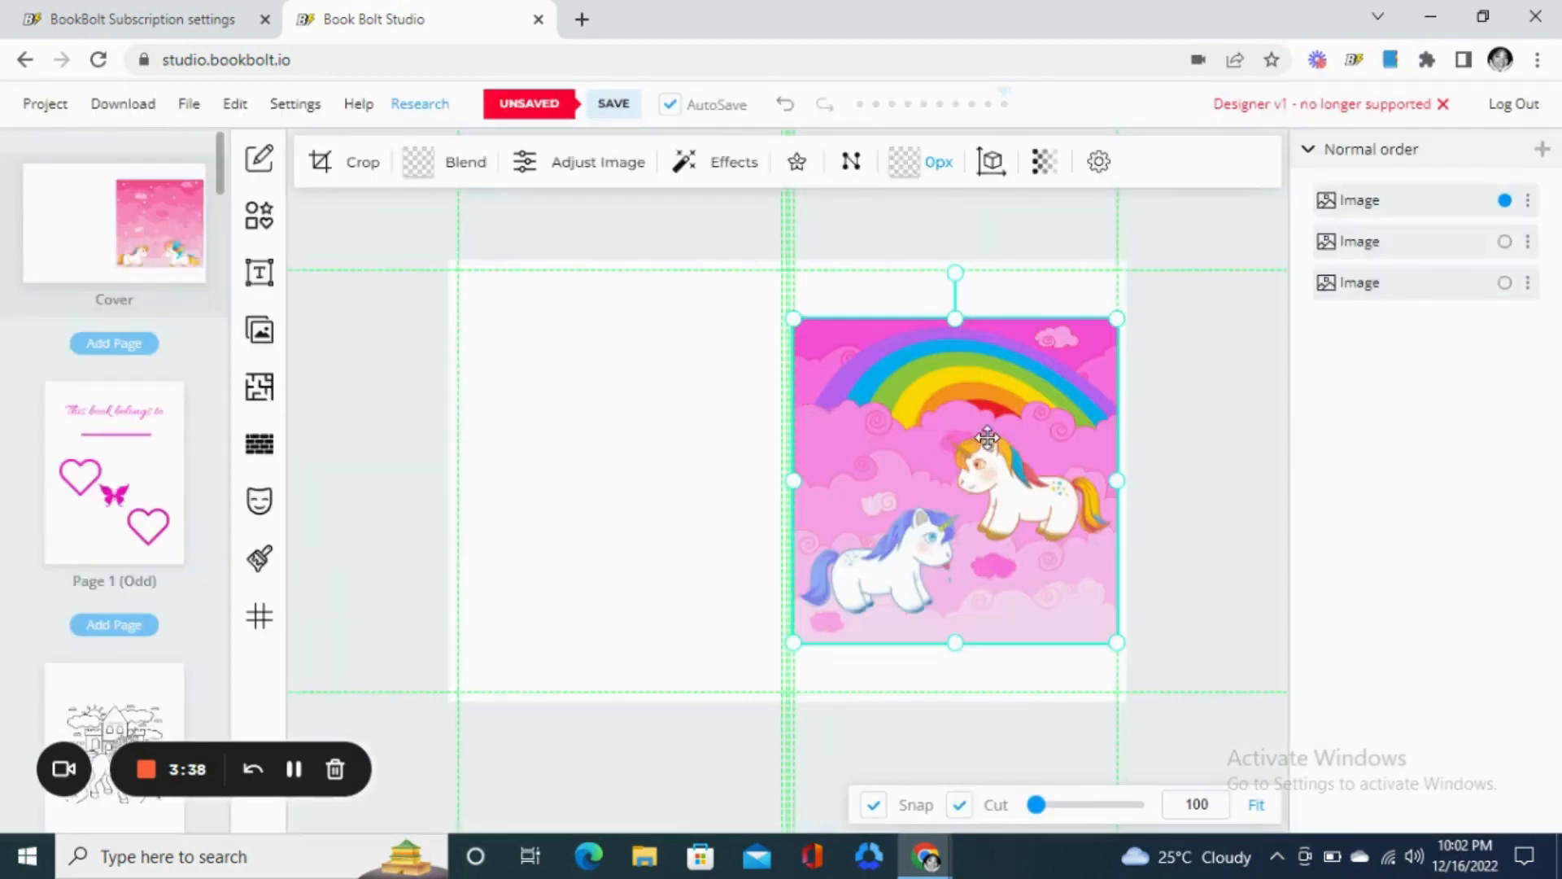
- Set the cover's paper color to the lighter pink from the saved color swatches
{"action": "left_click", "coordinate": [651, 511]}
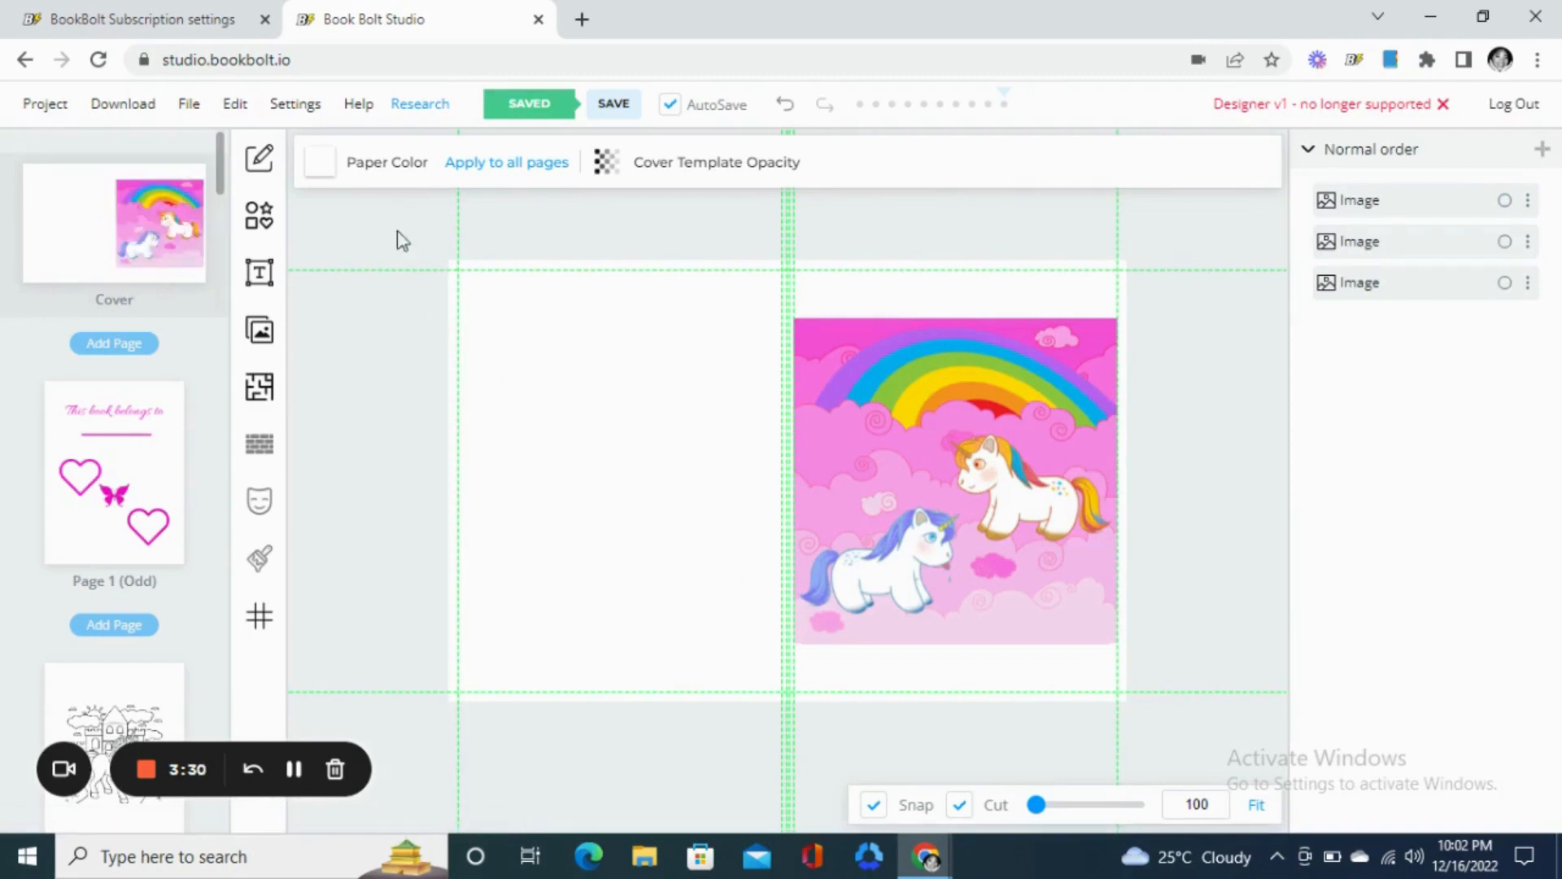
{"action": "left_click", "coordinate": [323, 175]}
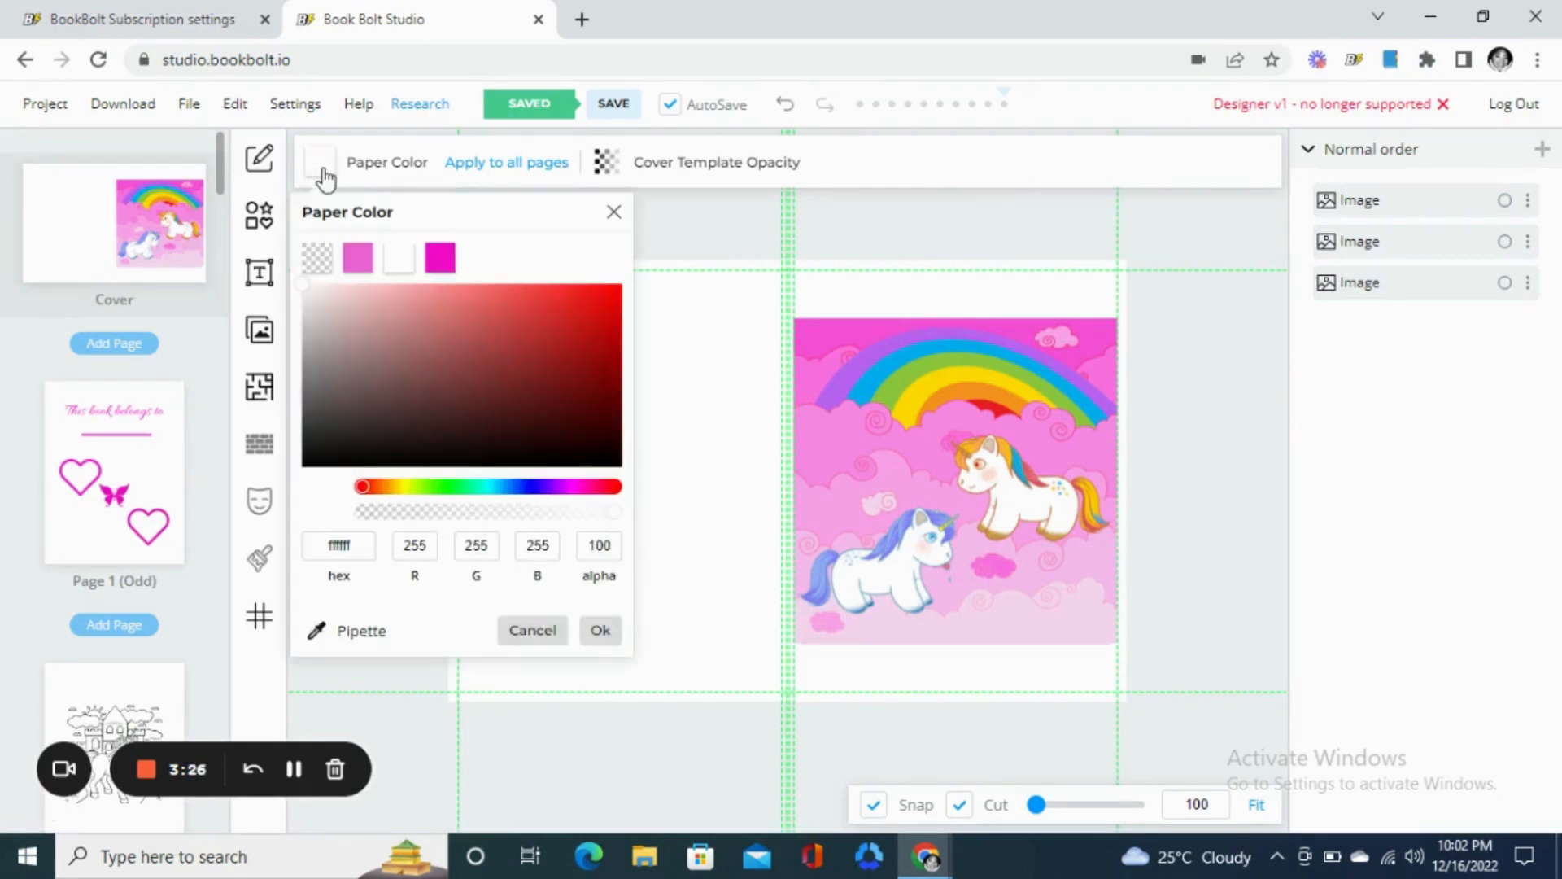
{"action": "left_click", "coordinate": [441, 258]}
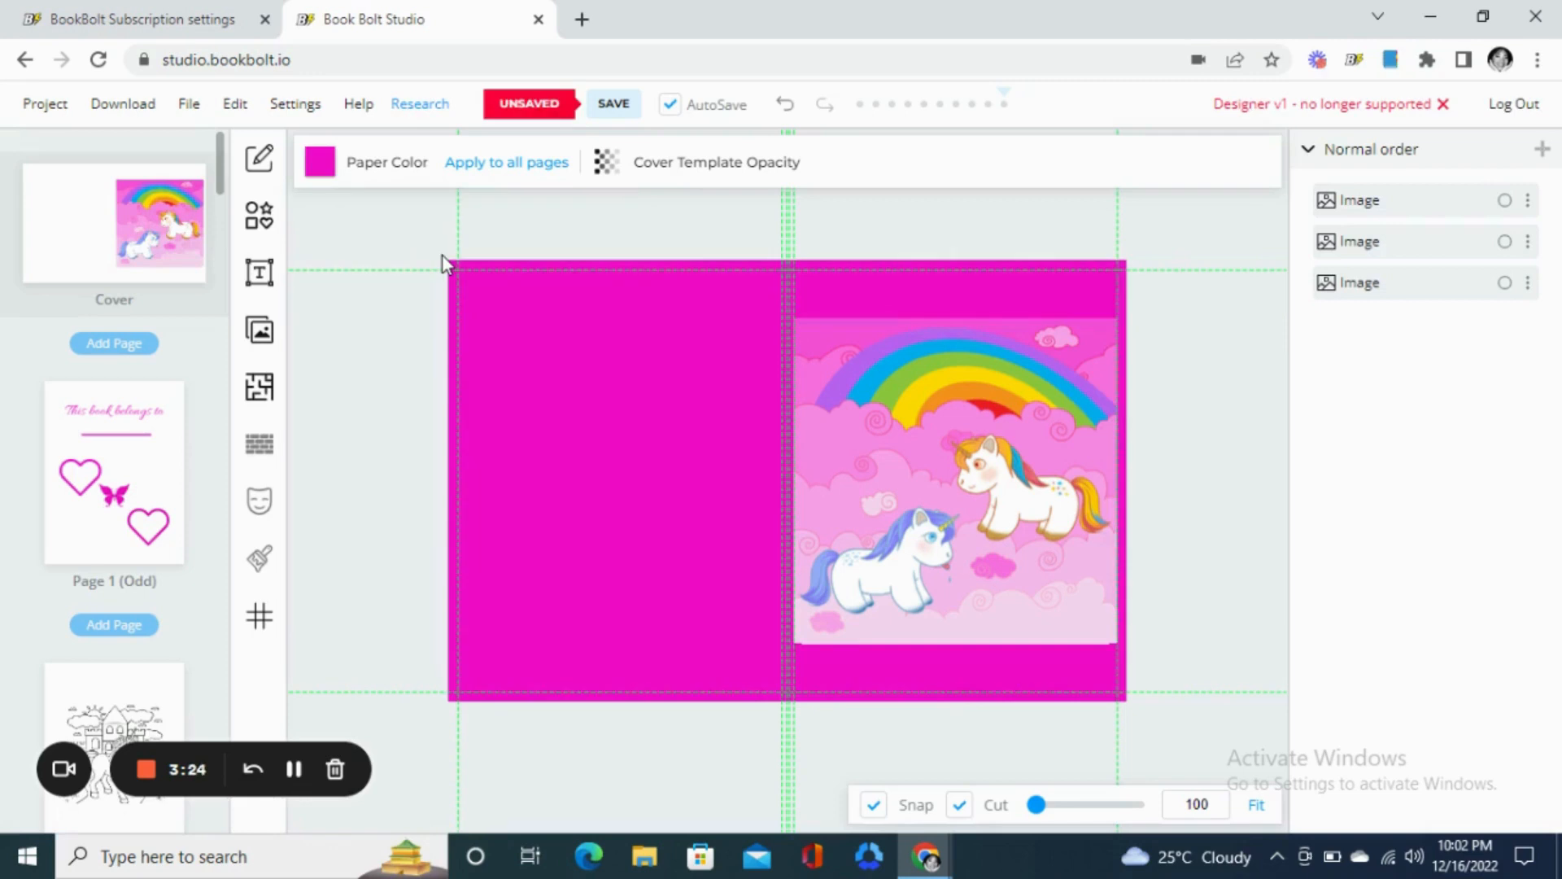
{"action": "left_click", "coordinate": [319, 174]}
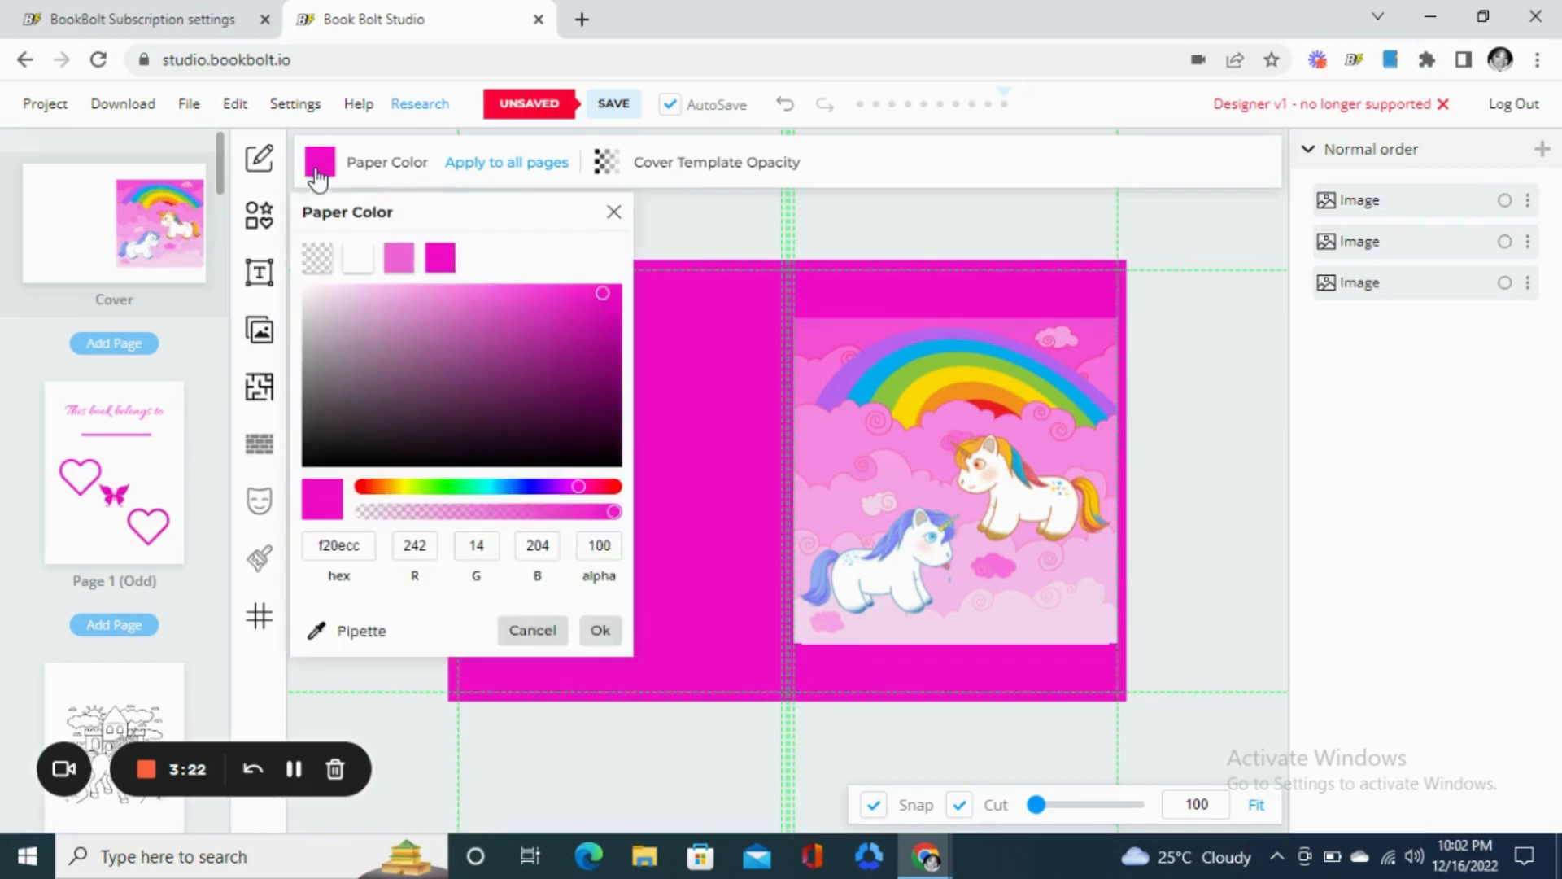
{"action": "left_click", "coordinate": [395, 266]}
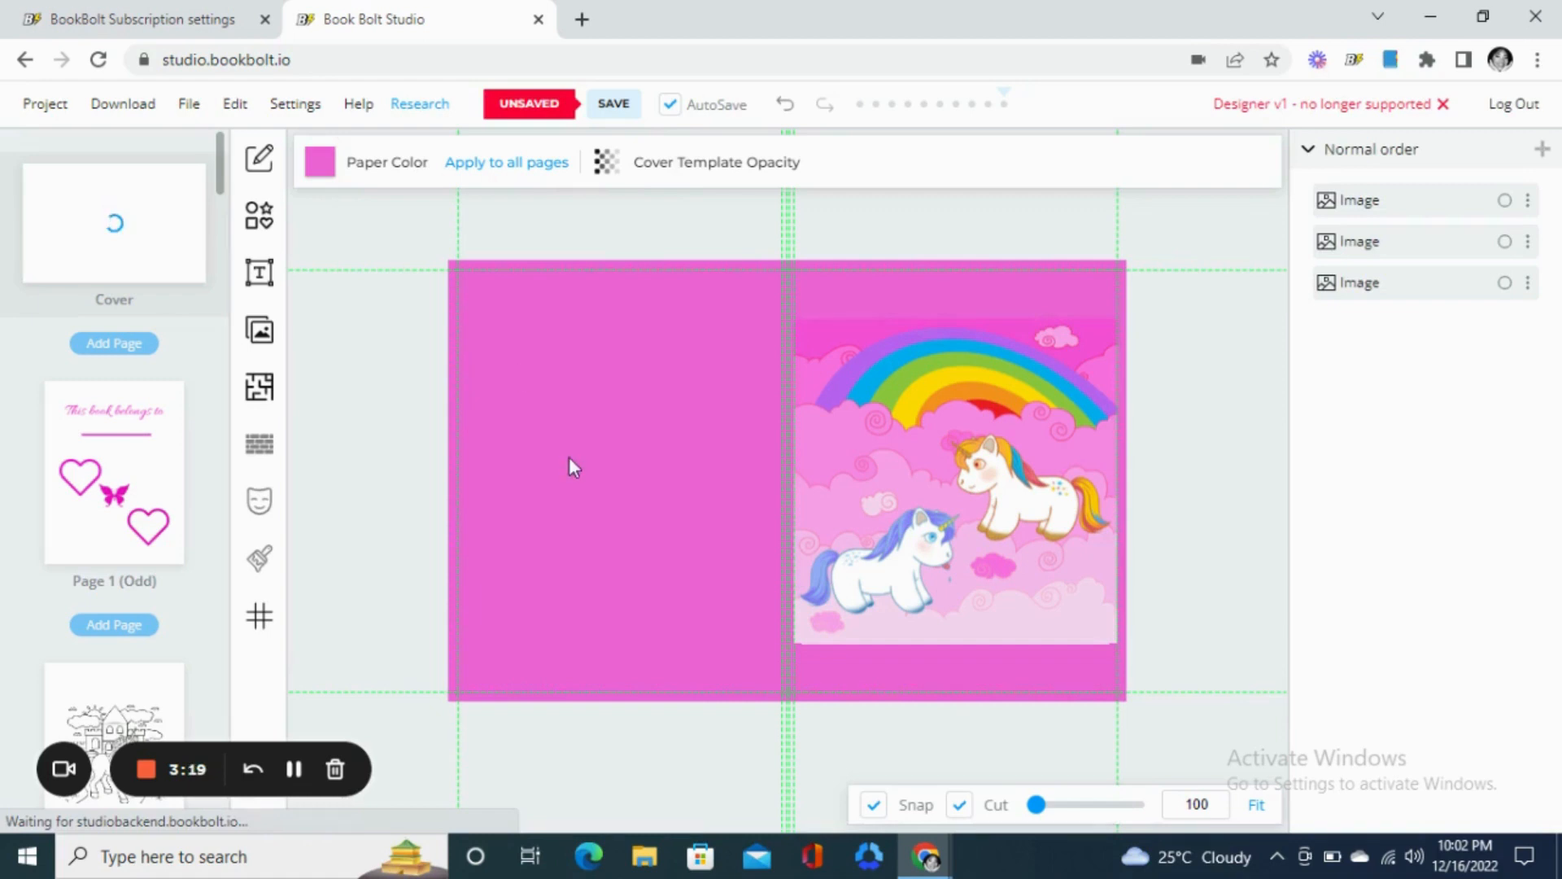
- Delete the duplicate rainbow image and the starry-sky unicorn image stacked on the front cover
{"action": "left_click", "coordinate": [828, 570]}
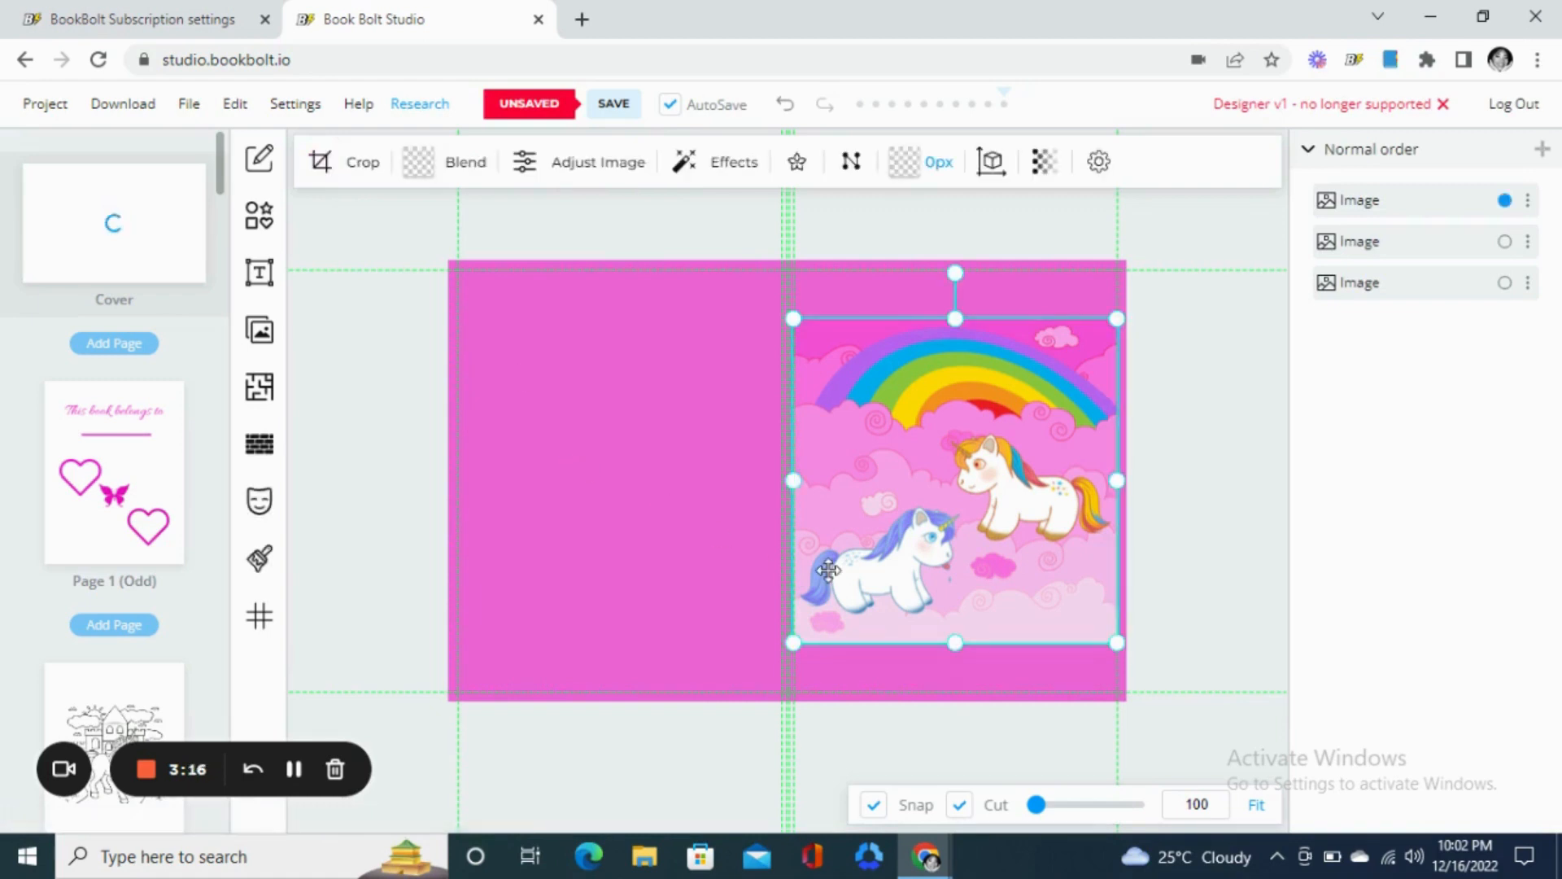
{"action": "key", "text": "Delete"}
{"action": "left_click", "coordinate": [989, 539]}
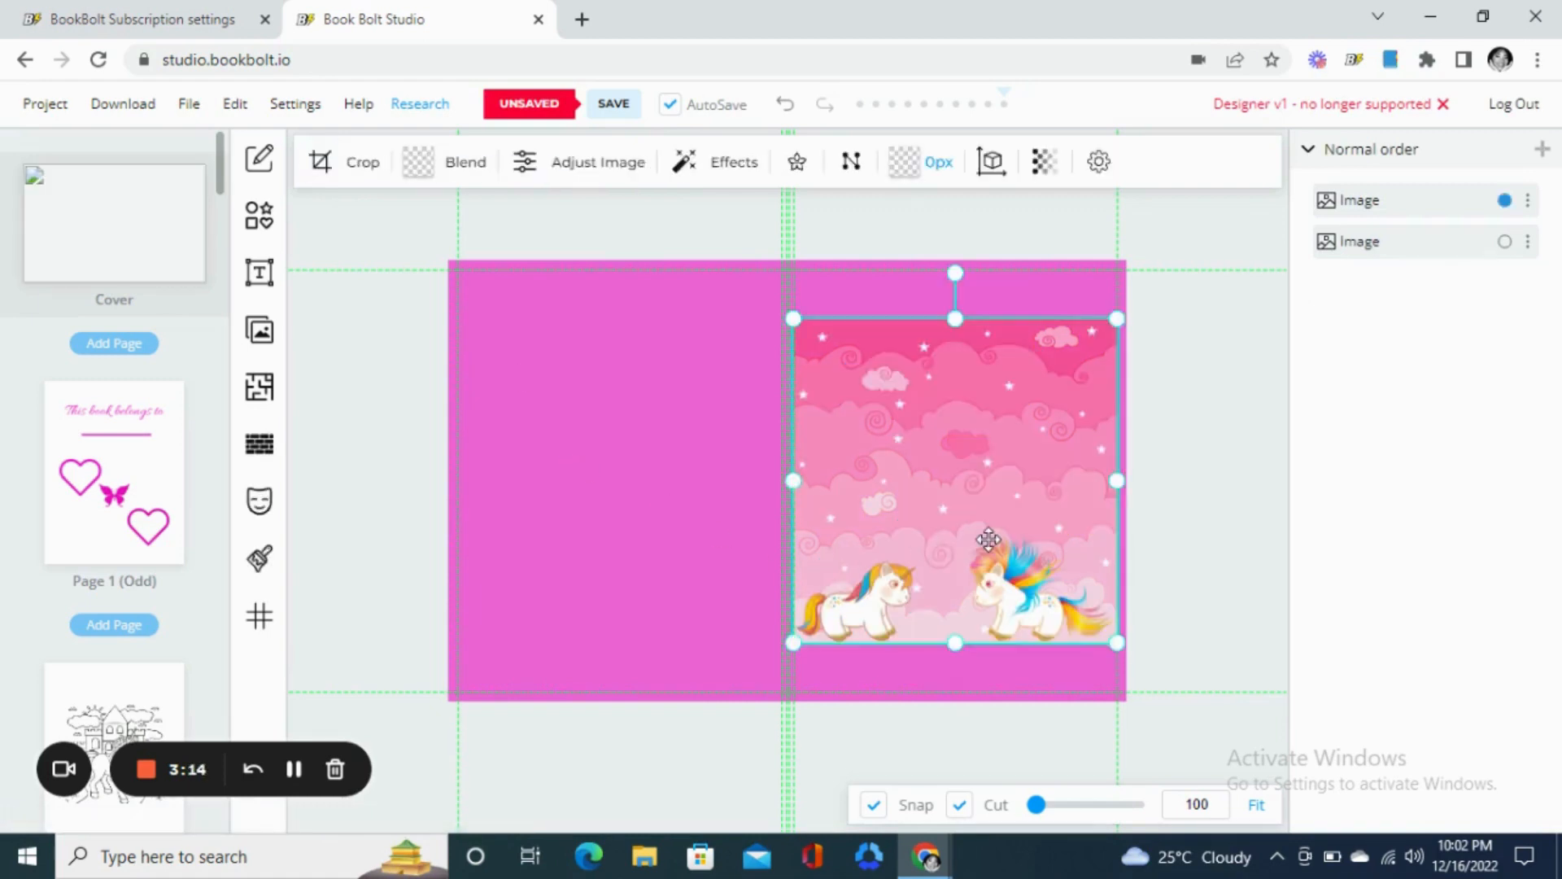
{"action": "key", "text": "Delete"}
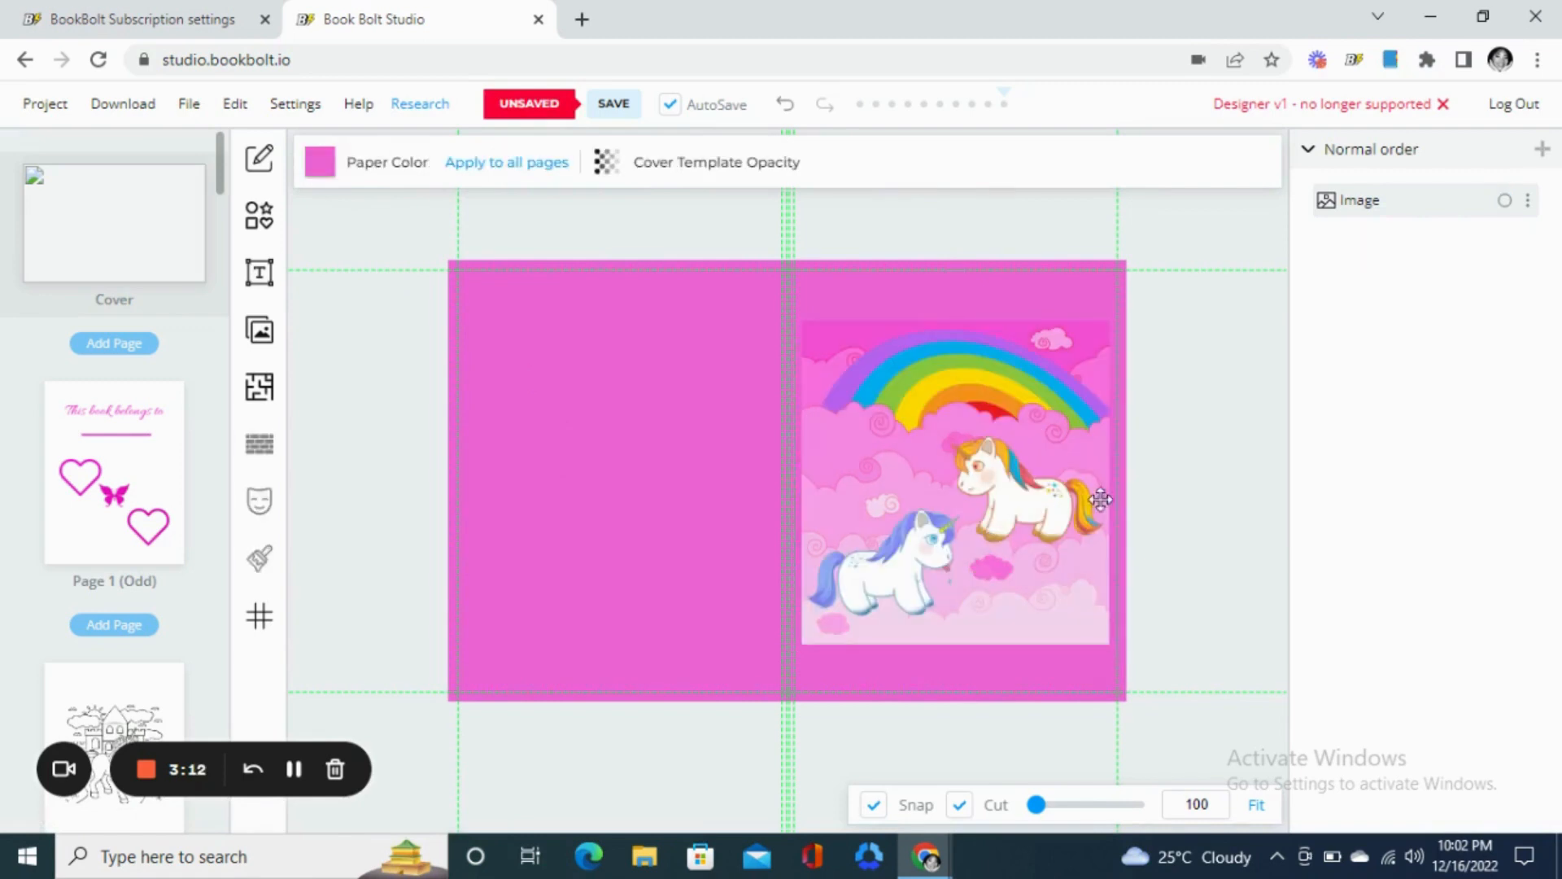
{"action": "left_click", "coordinate": [1028, 509]}
{"action": "left_click", "coordinate": [719, 527]}
{"action": "left_click", "coordinate": [849, 496]}
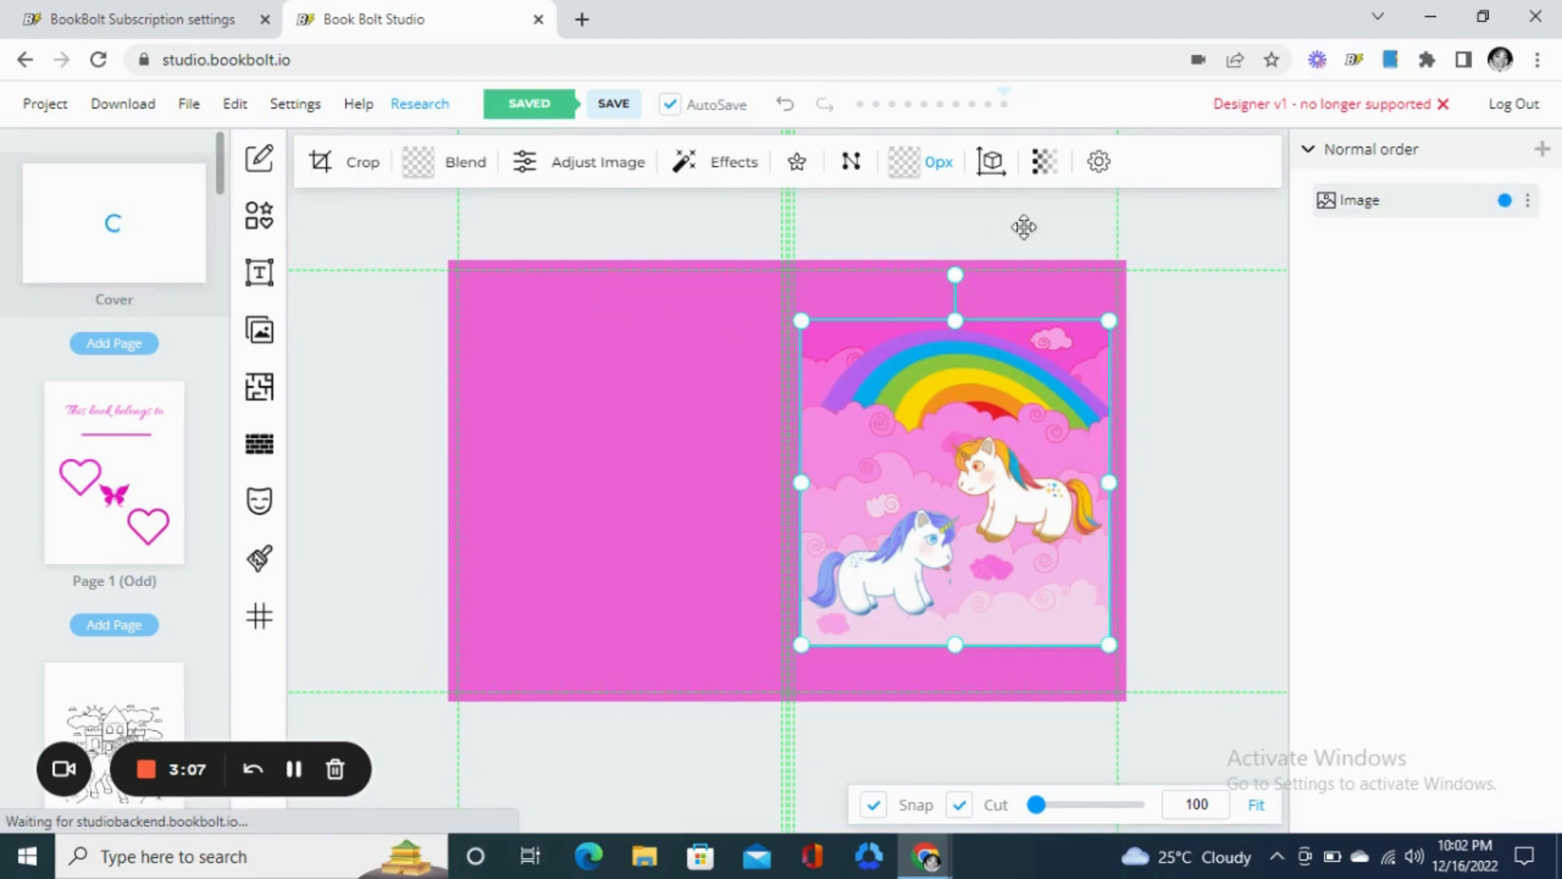
{"action": "left_click", "coordinate": [1045, 163]}
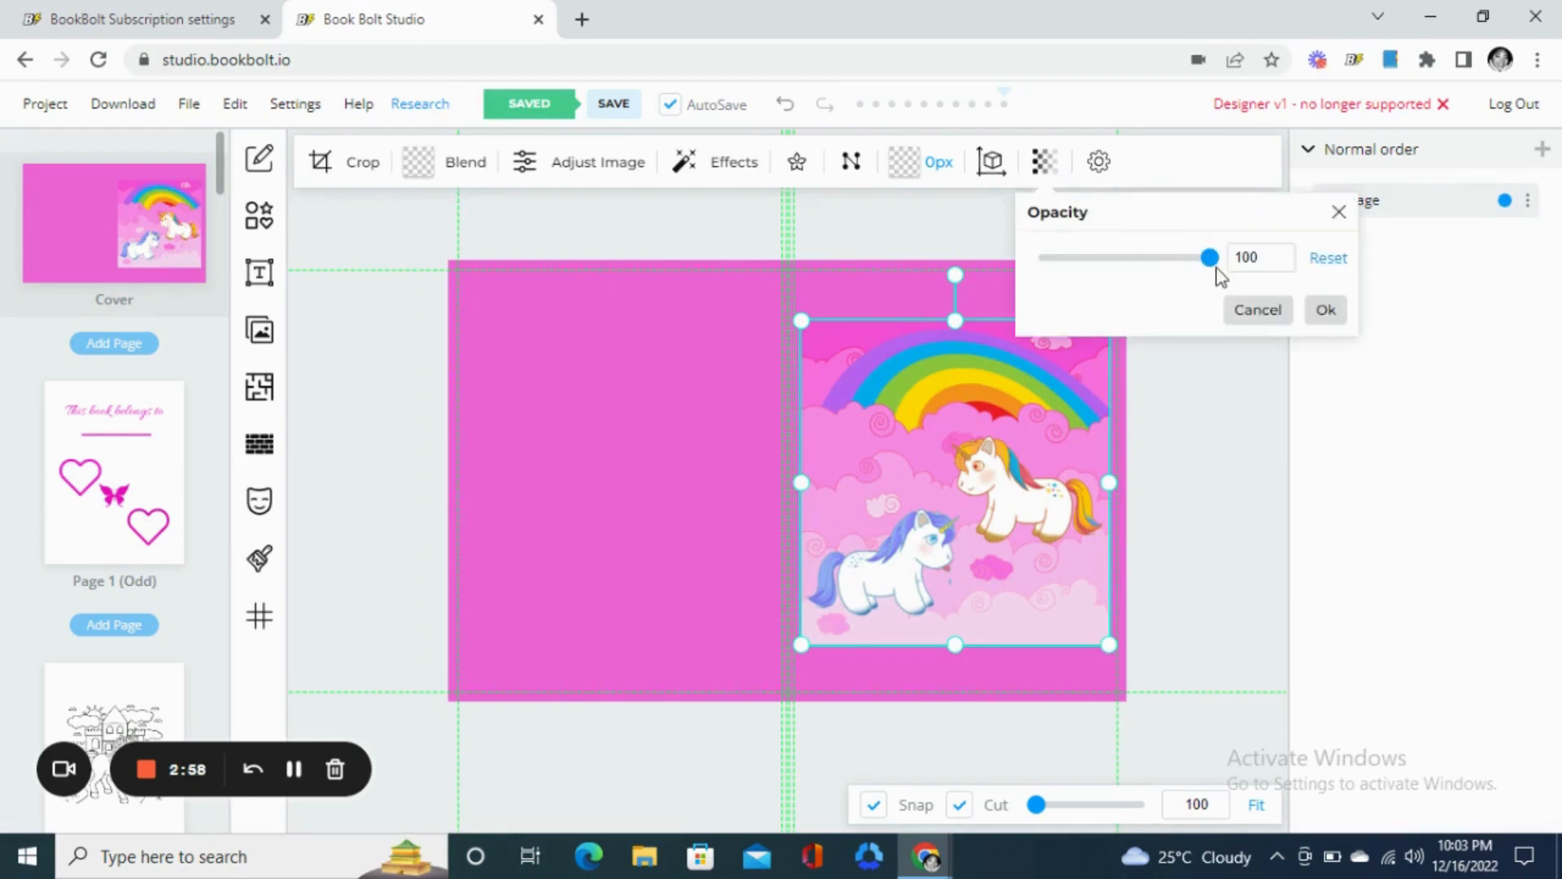
{"action": "left_click_drag", "start_coordinate": [1214, 261], "coordinate": [1207, 276]}
{"action": "left_click_drag", "start_coordinate": [1203, 260], "coordinate": [1222, 290]}
{"action": "left_click", "coordinate": [714, 345]}
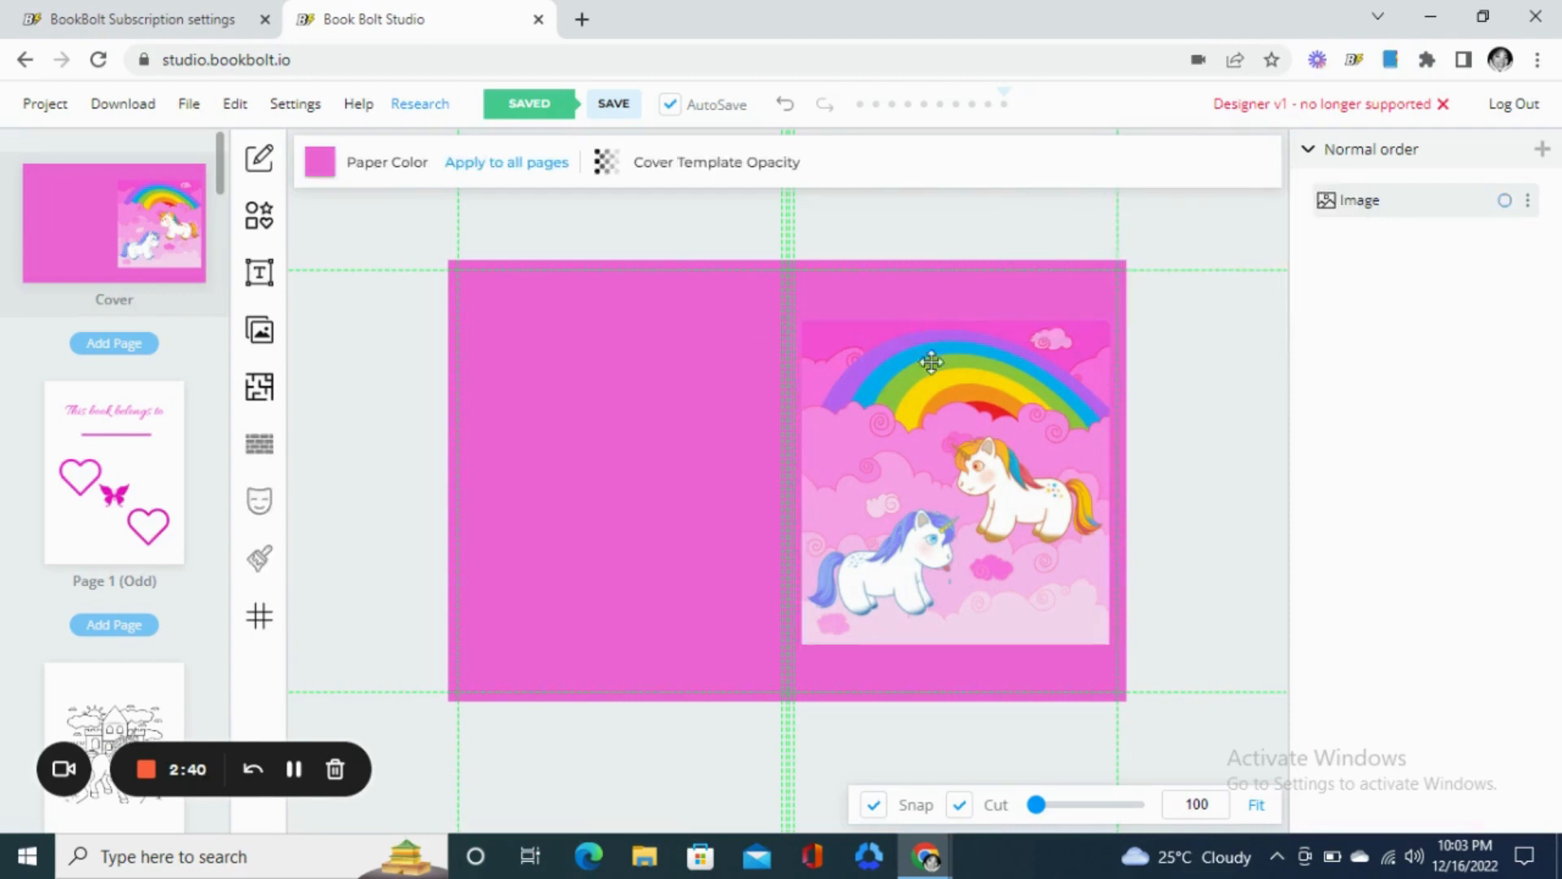
- Set the opacity of the rainbow unicorn image on the front cover to 88
{"action": "left_click", "coordinate": [858, 338]}
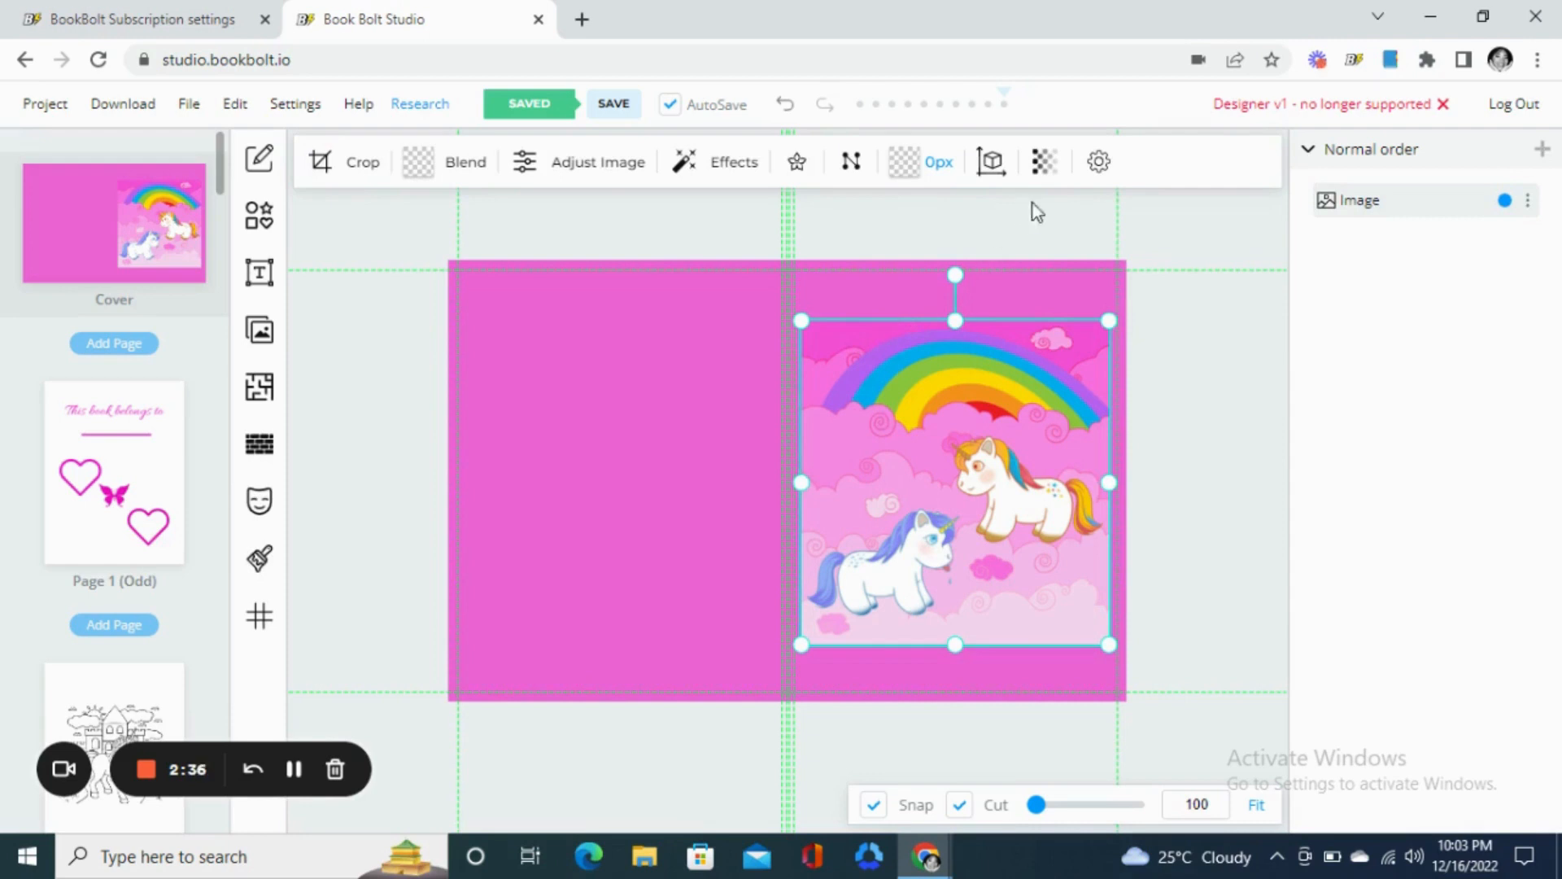
{"action": "left_click", "coordinate": [1042, 163]}
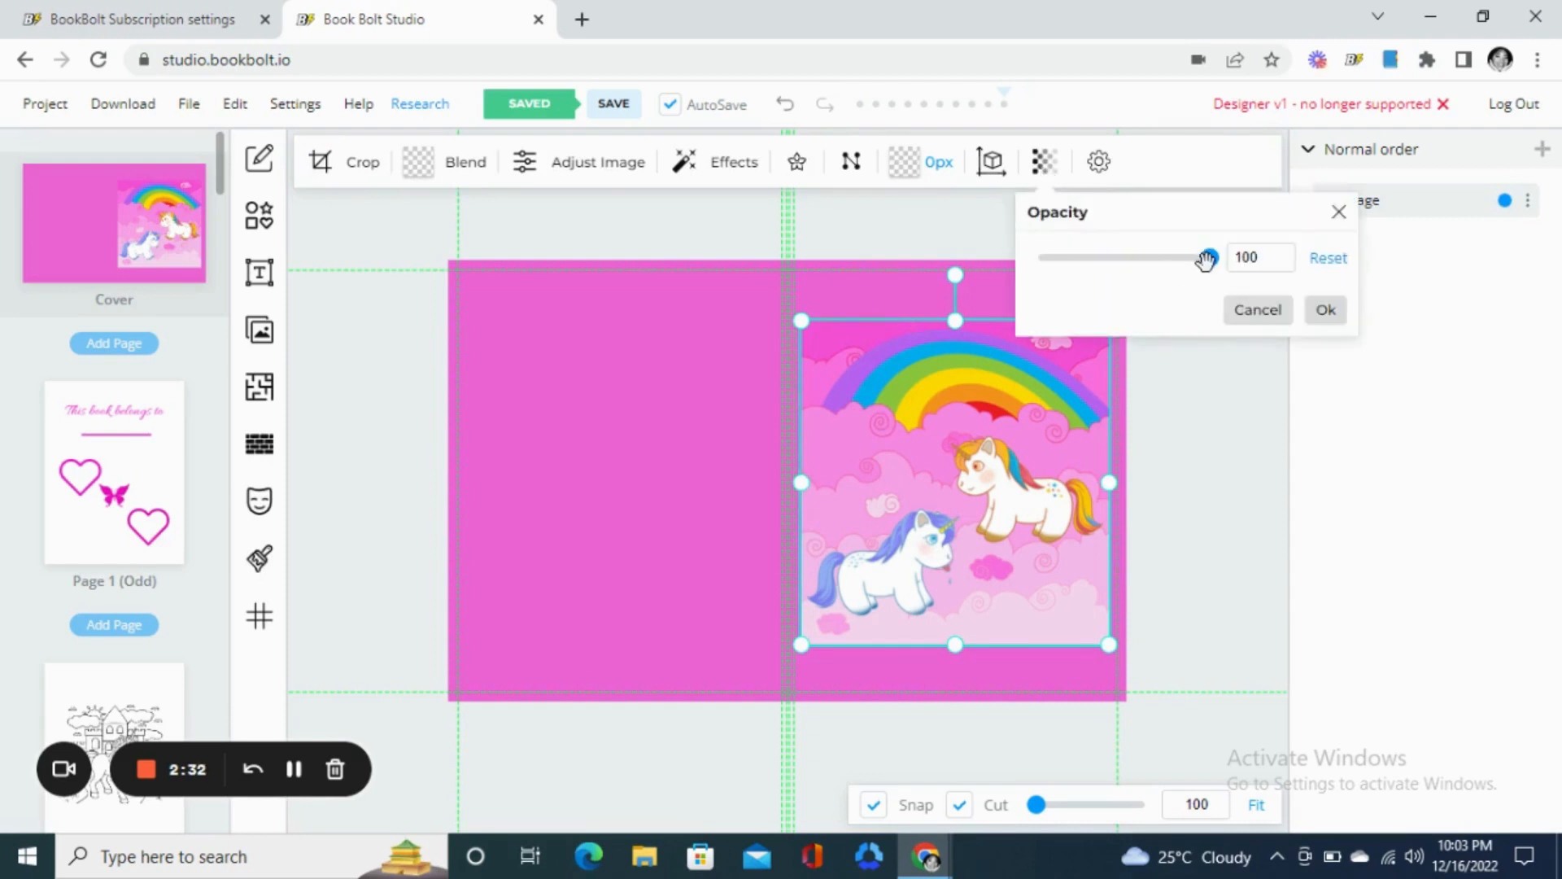
{"action": "left_click_drag", "start_coordinate": [1207, 259], "coordinate": [1185, 270]}
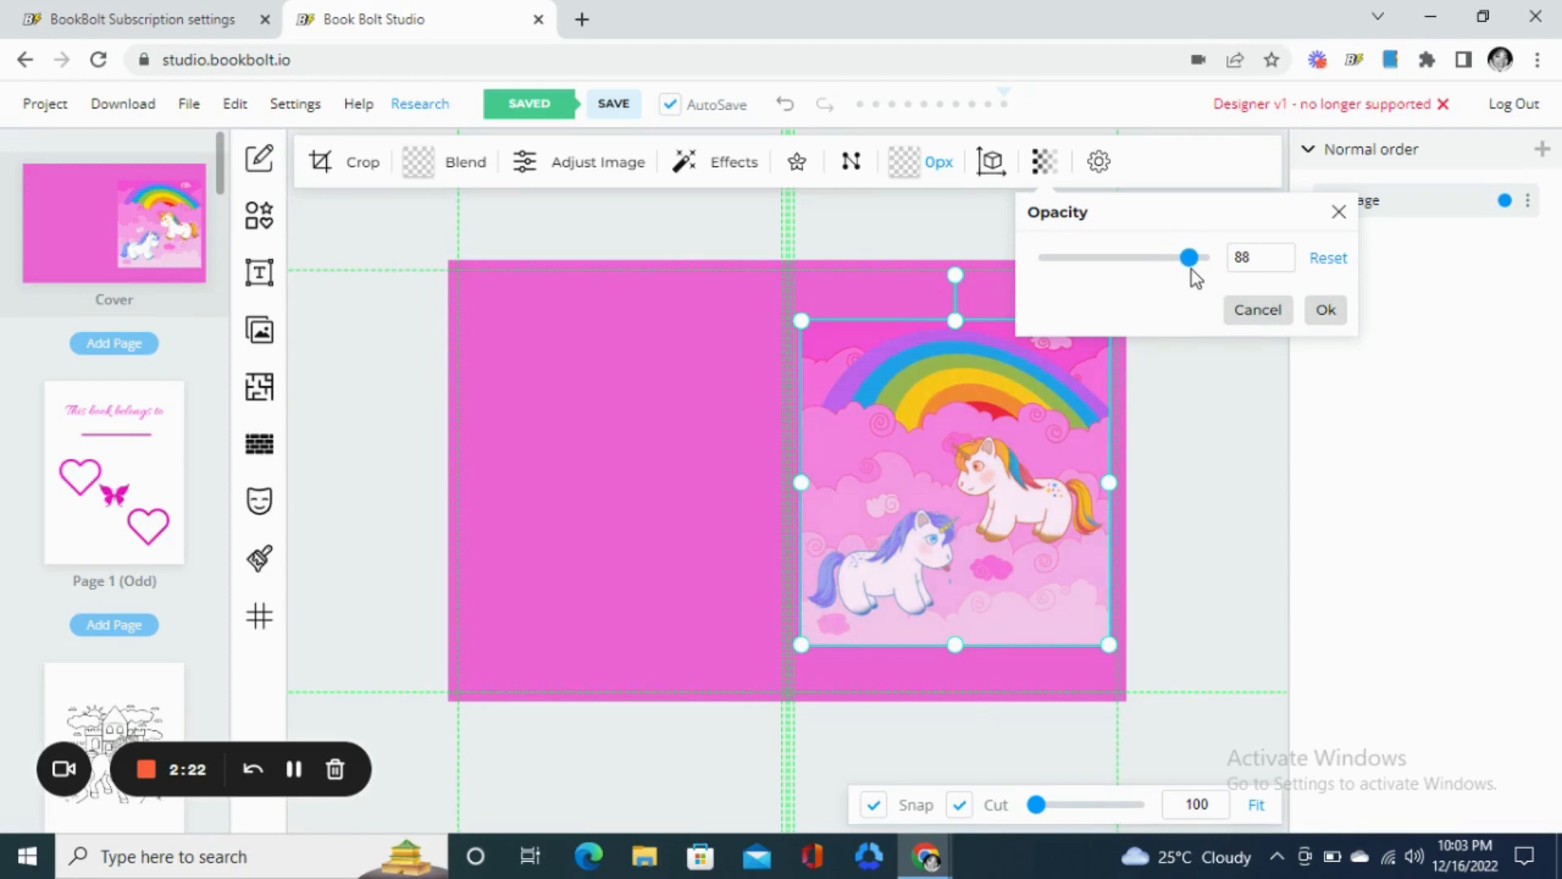
{"action": "left_click", "coordinate": [1217, 443]}
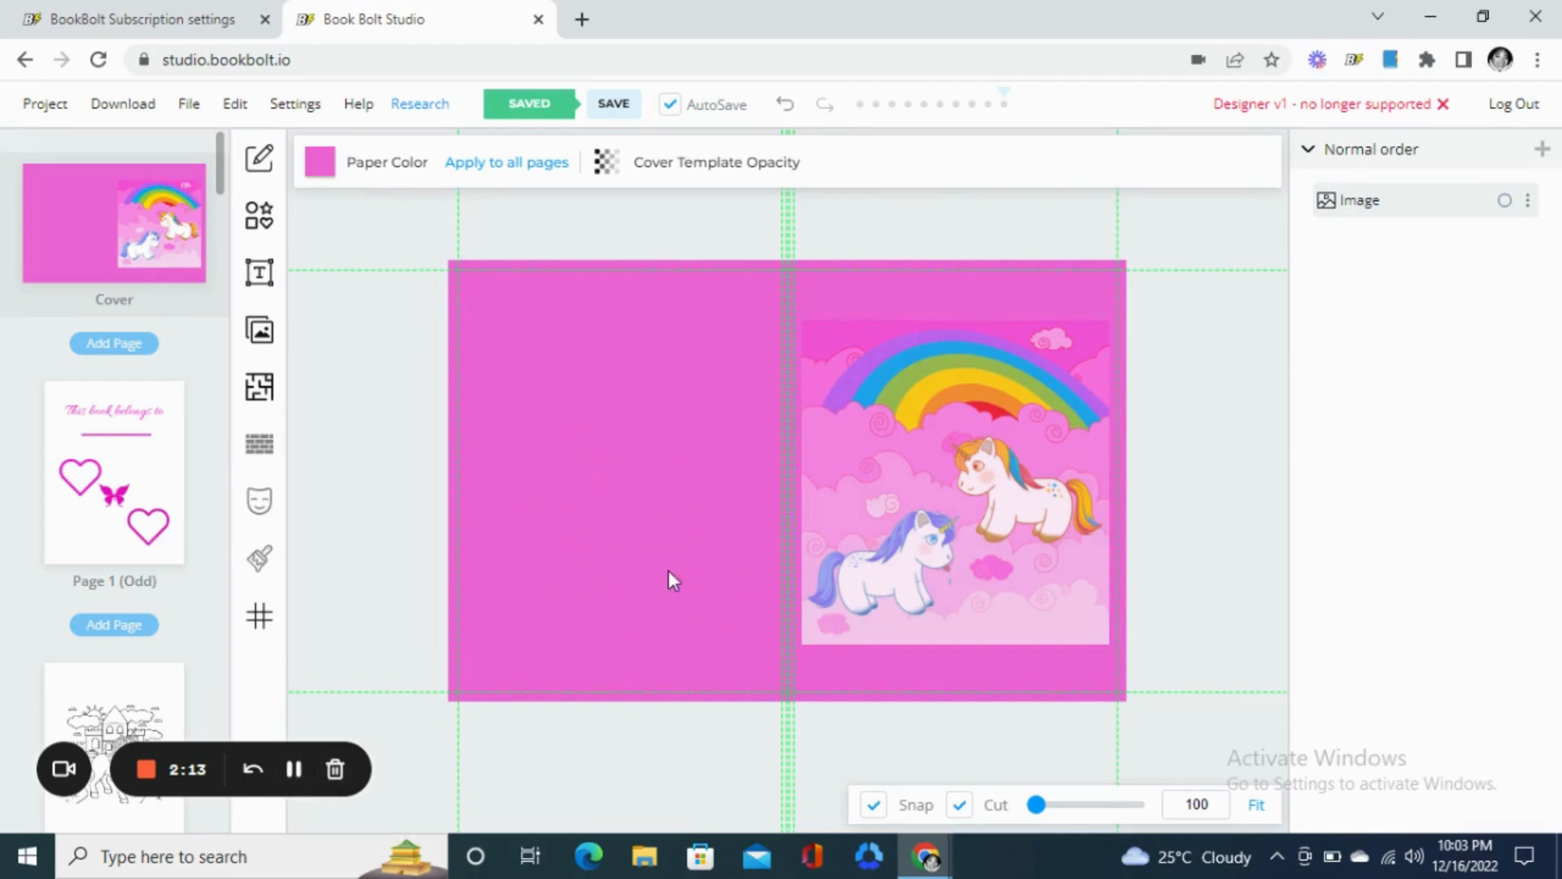
- Place a second copy of the pink rainbow unicorn image from Pixabay on the back cover
{"action": "left_click", "coordinate": [260, 334]}
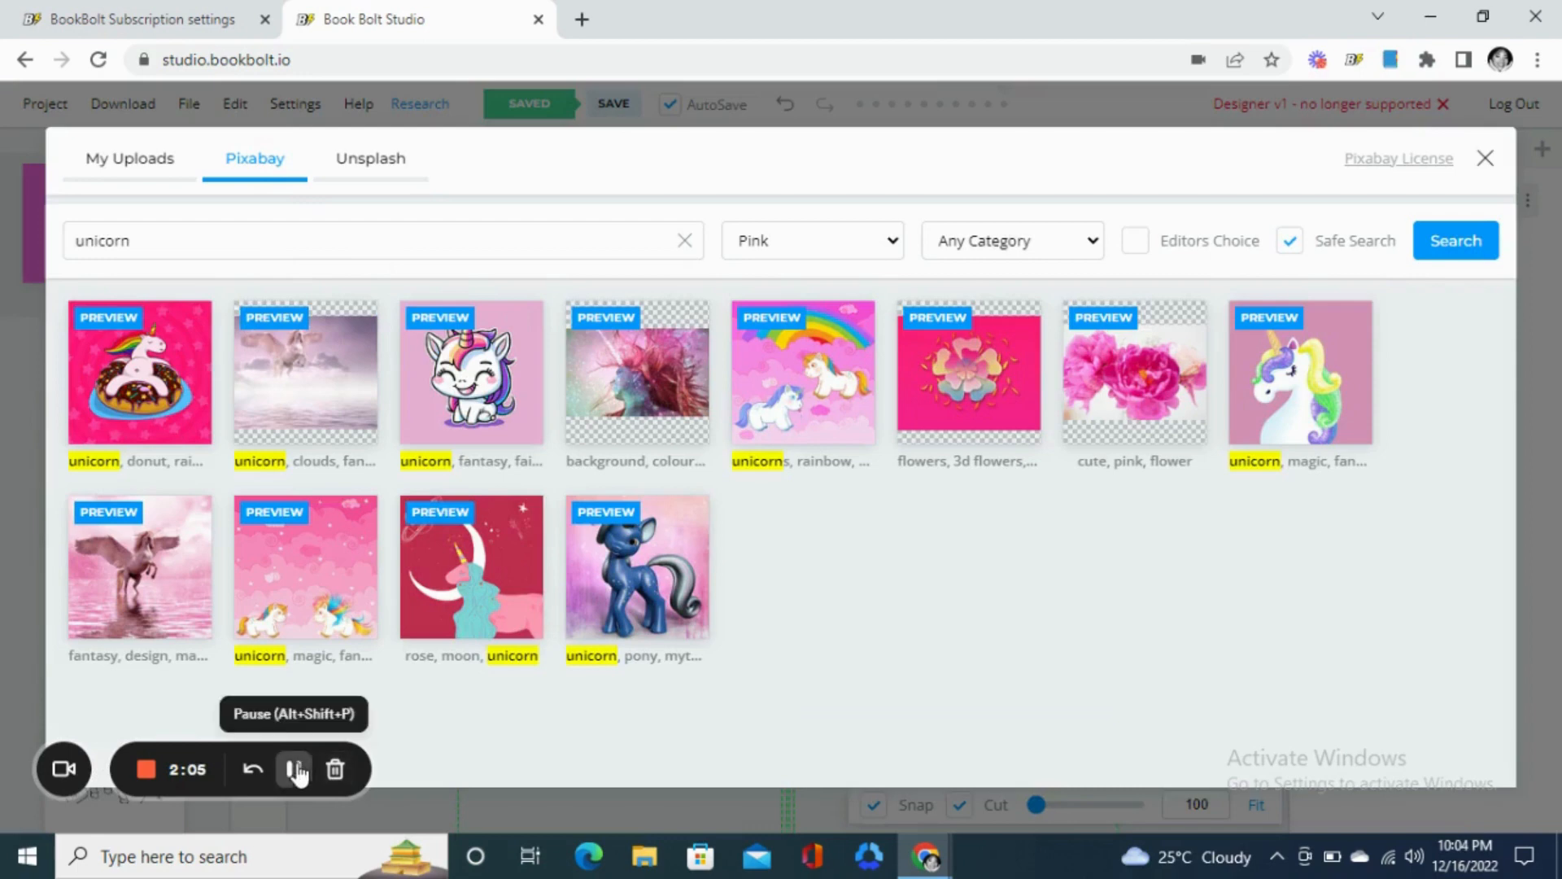
{"action": "left_click", "coordinate": [294, 769]}
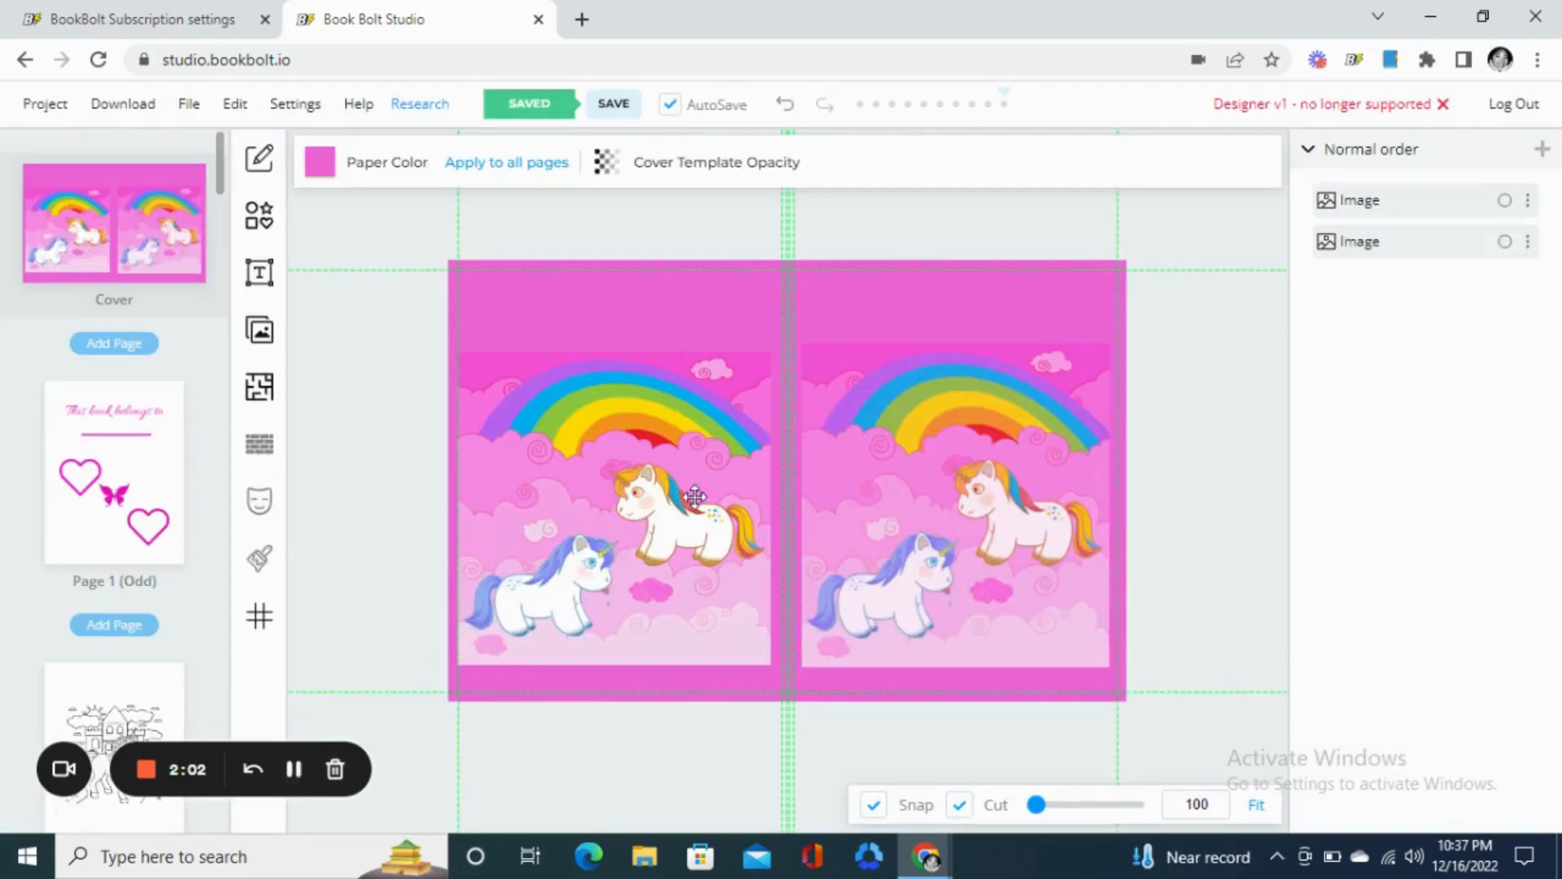
- Add a Circular Text object and a Bridge Text object to the cover
{"action": "left_click", "coordinate": [262, 275]}
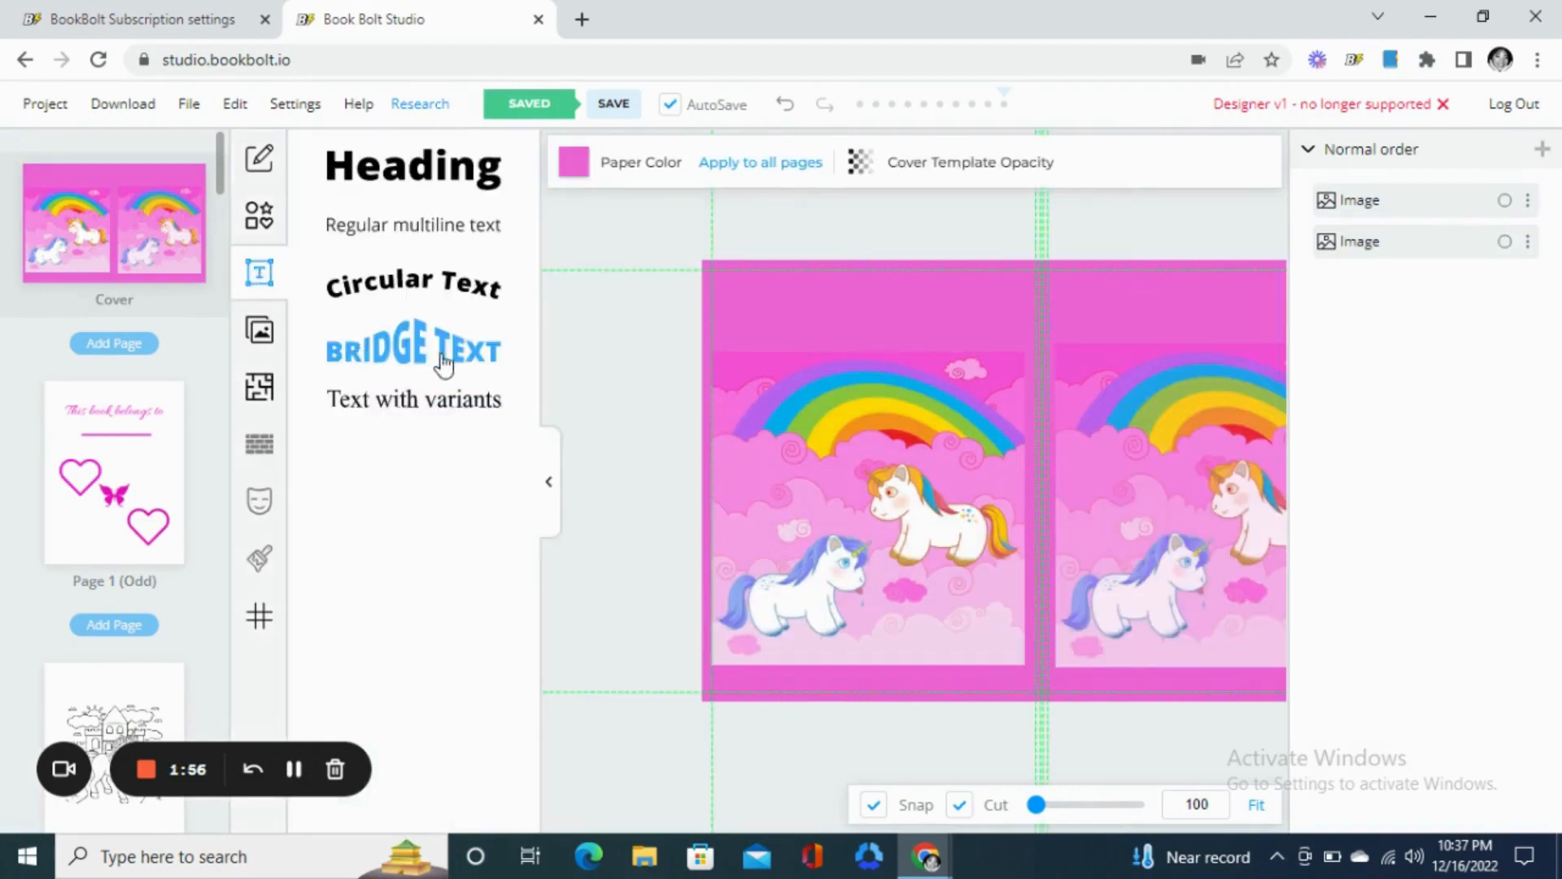
{"action": "left_click", "coordinate": [399, 289]}
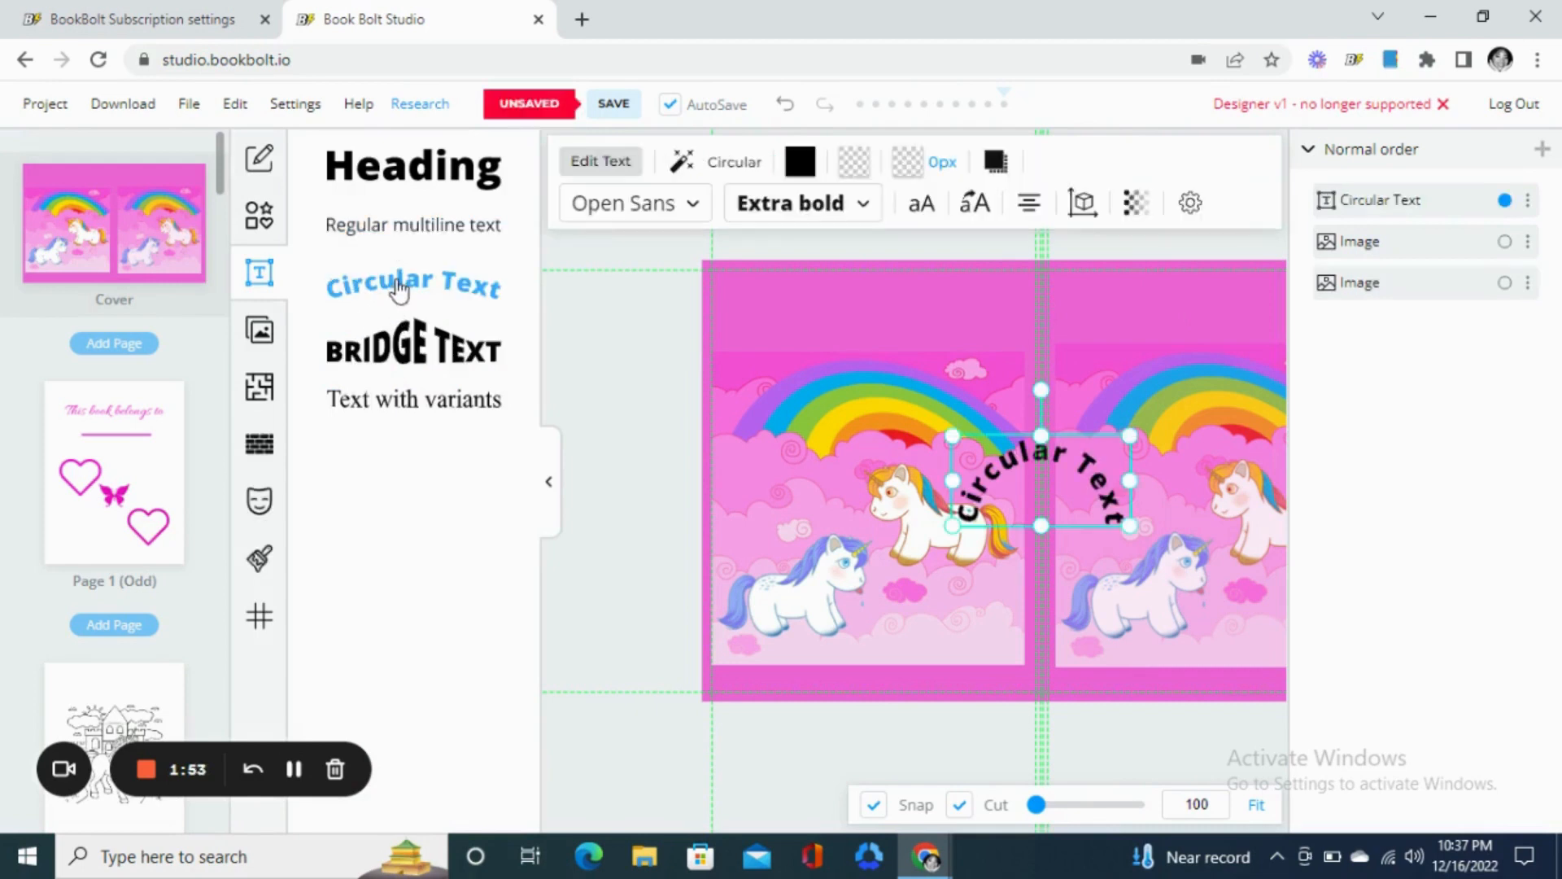
{"action": "left_click", "coordinate": [438, 345]}
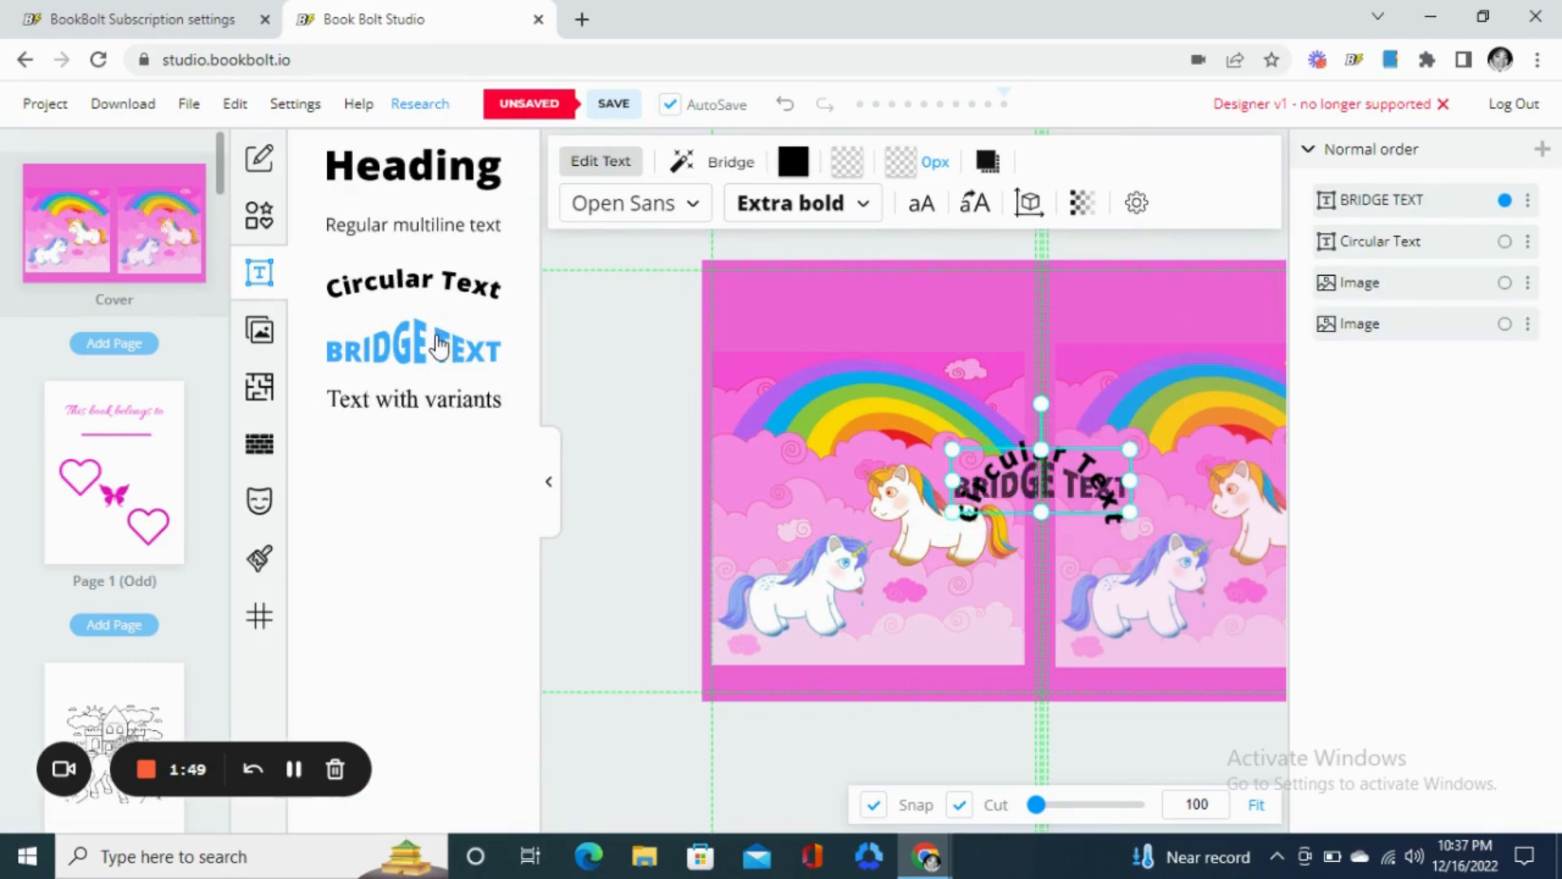
{"action": "left_click", "coordinate": [293, 770]}
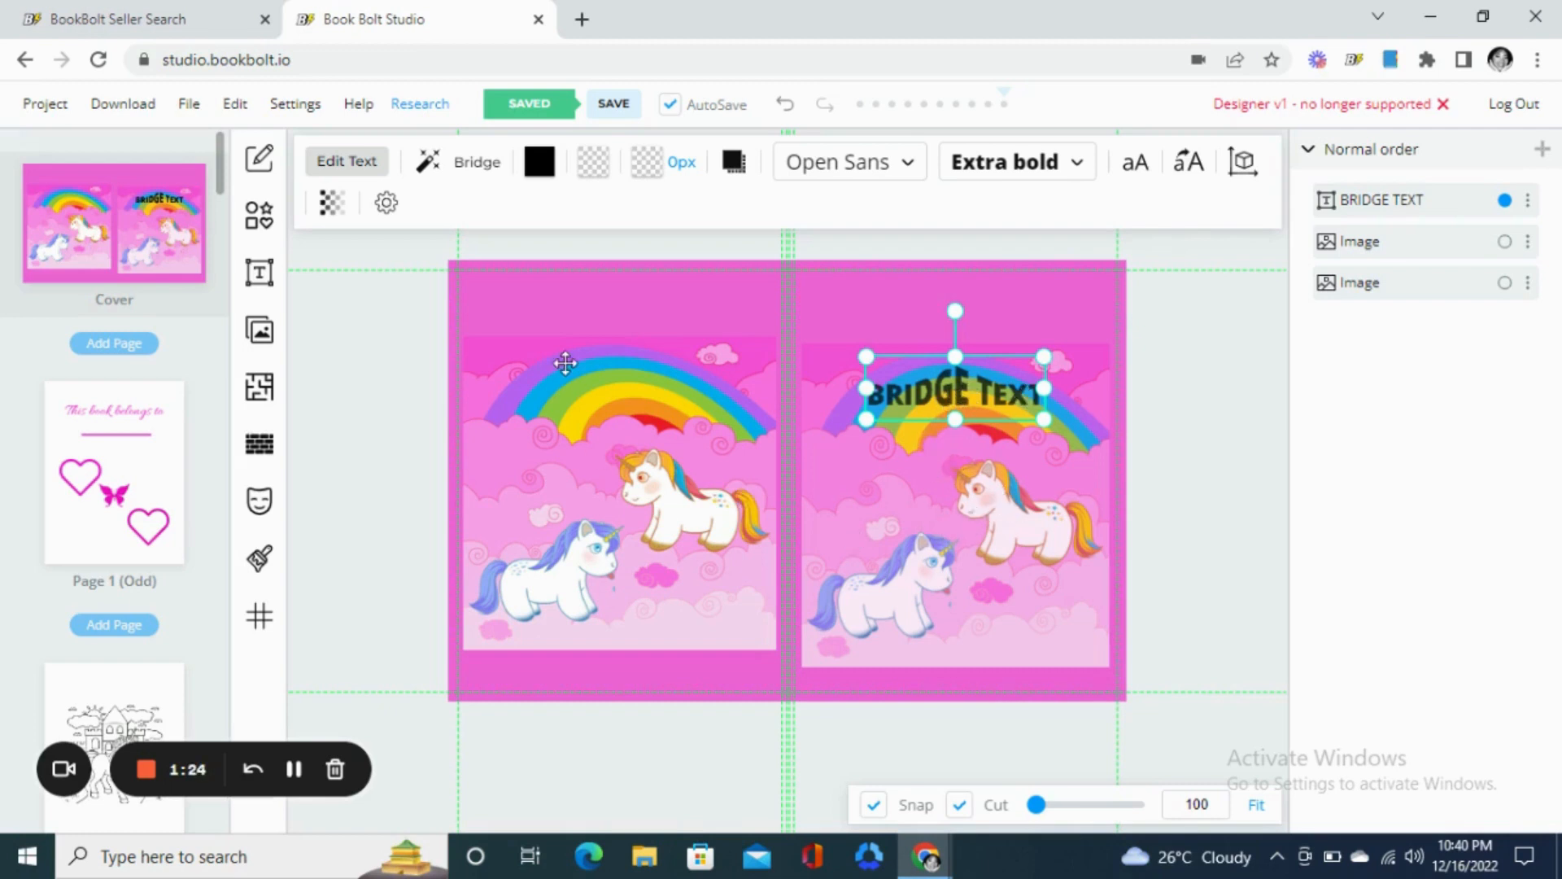
- Switch to BookBolt Cloud and search the top 100 bestsellers in the Coloring Book category for "unicorn coloring book"
{"action": "left_click", "coordinate": [208, 12]}
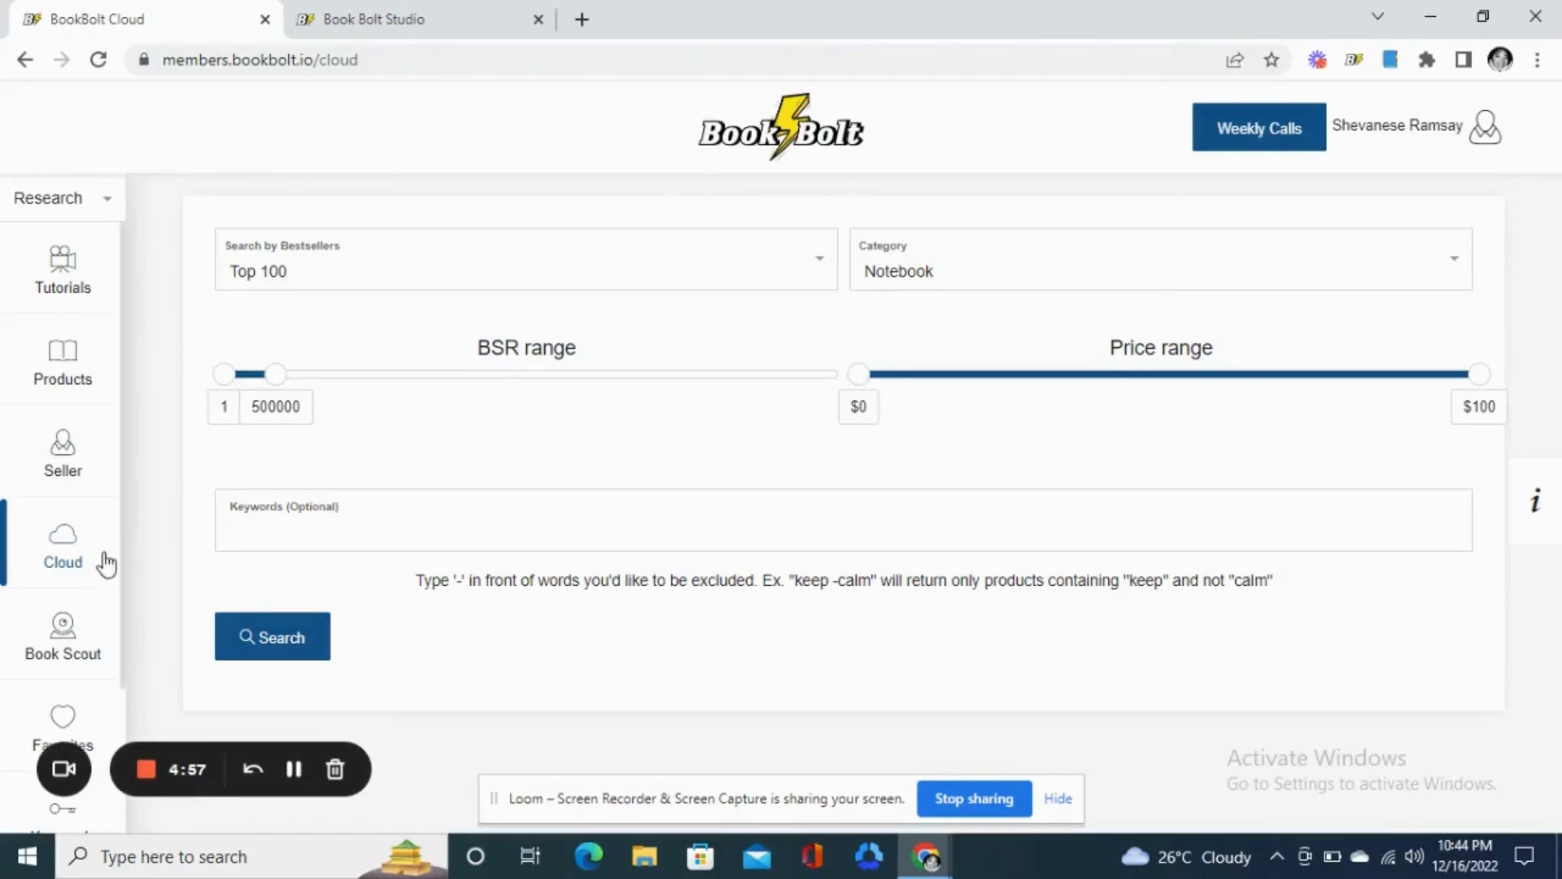
{"action": "left_click", "coordinate": [80, 563]}
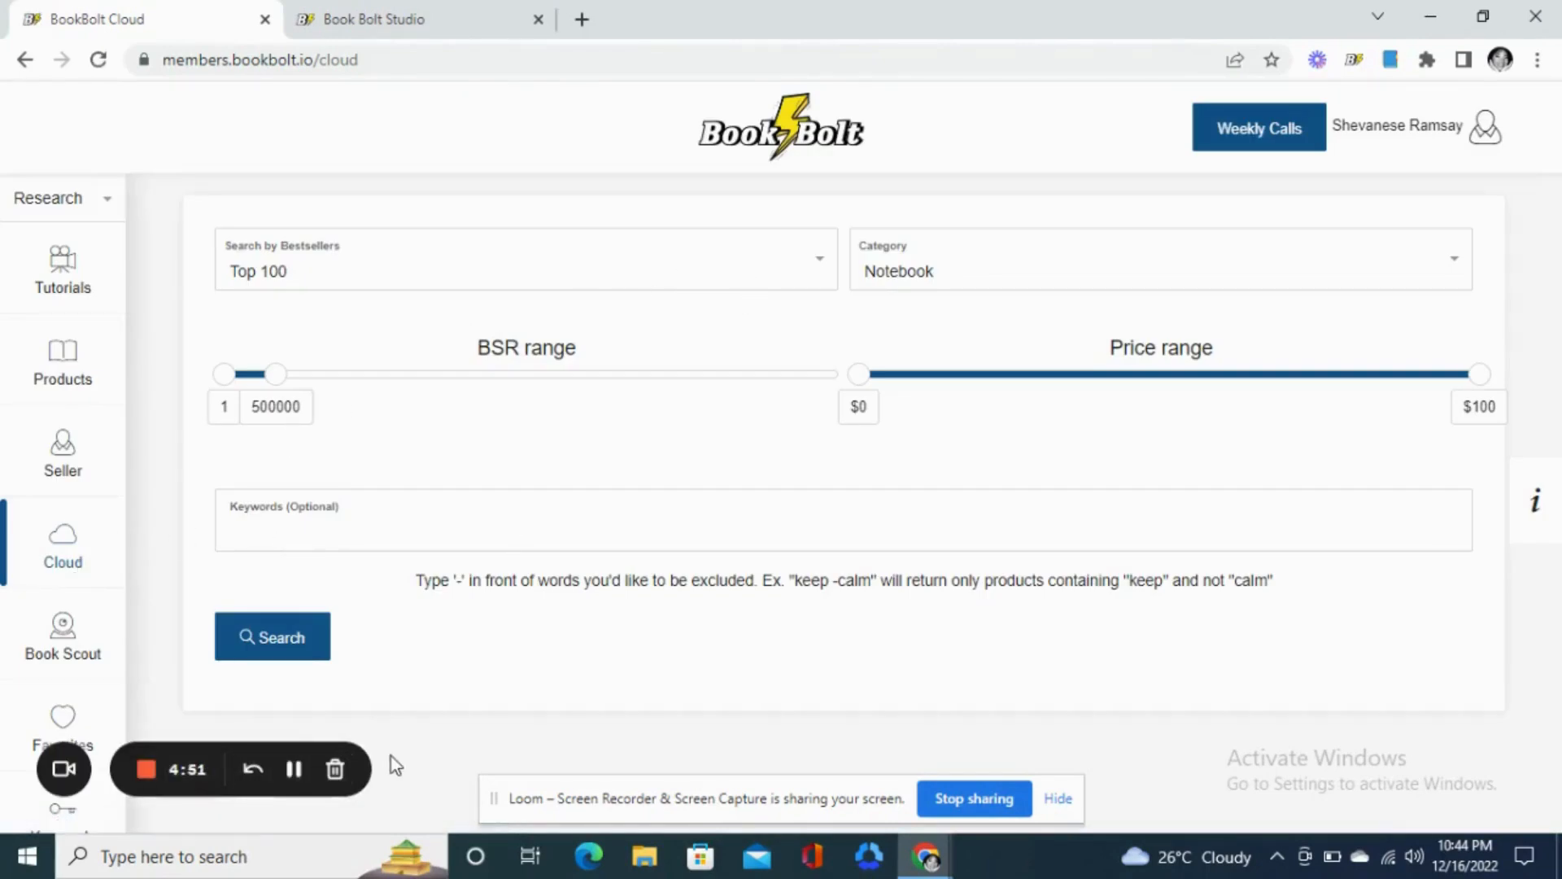
{"action": "left_click", "coordinate": [293, 769]}
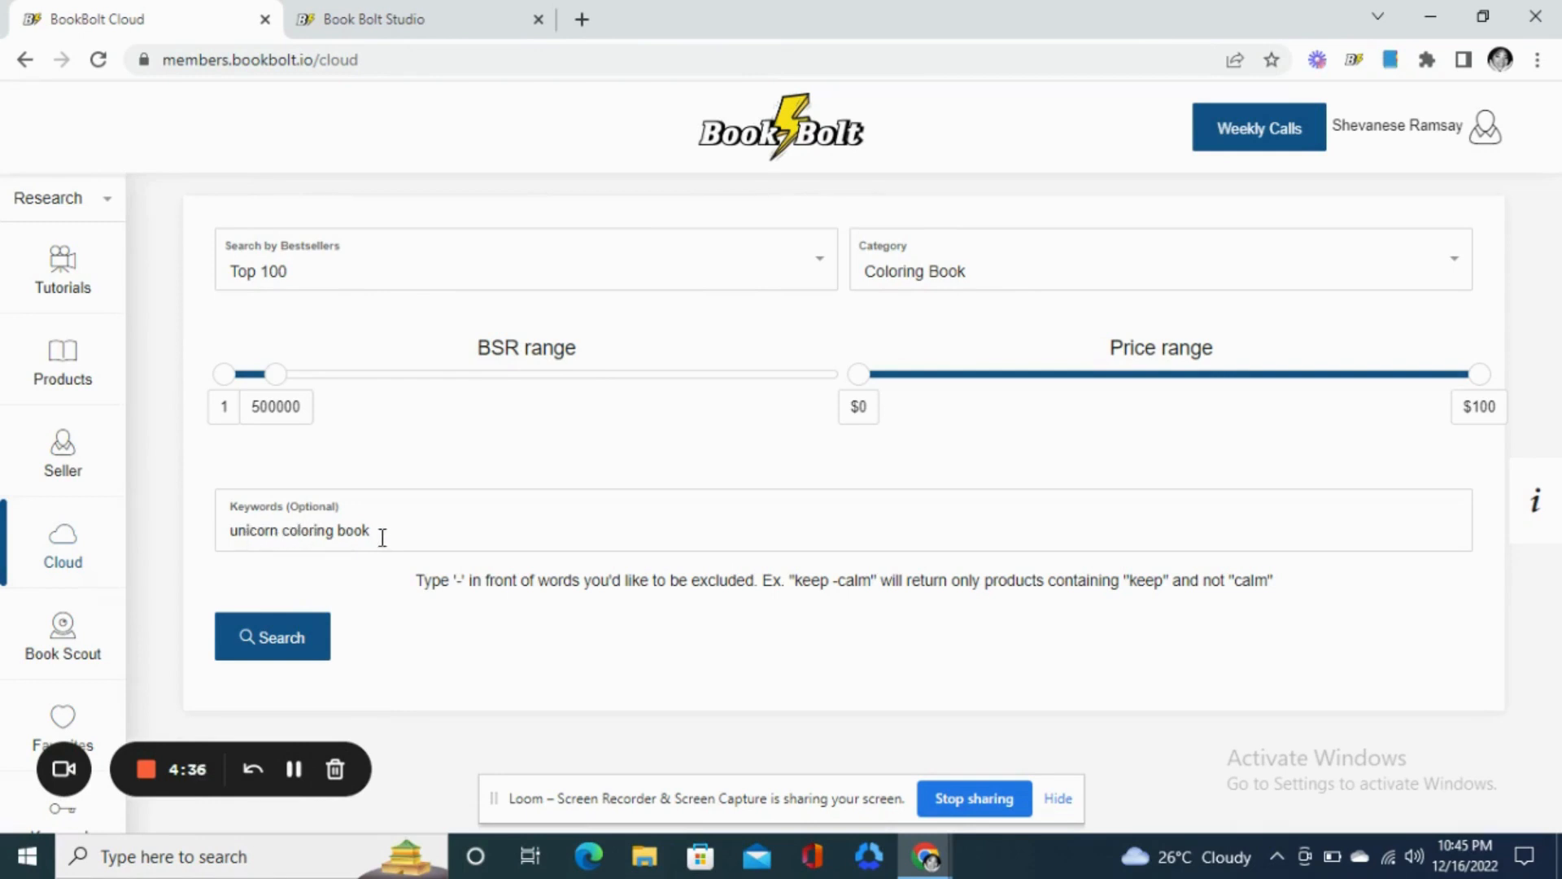
{"action": "left_click", "coordinate": [488, 11]}
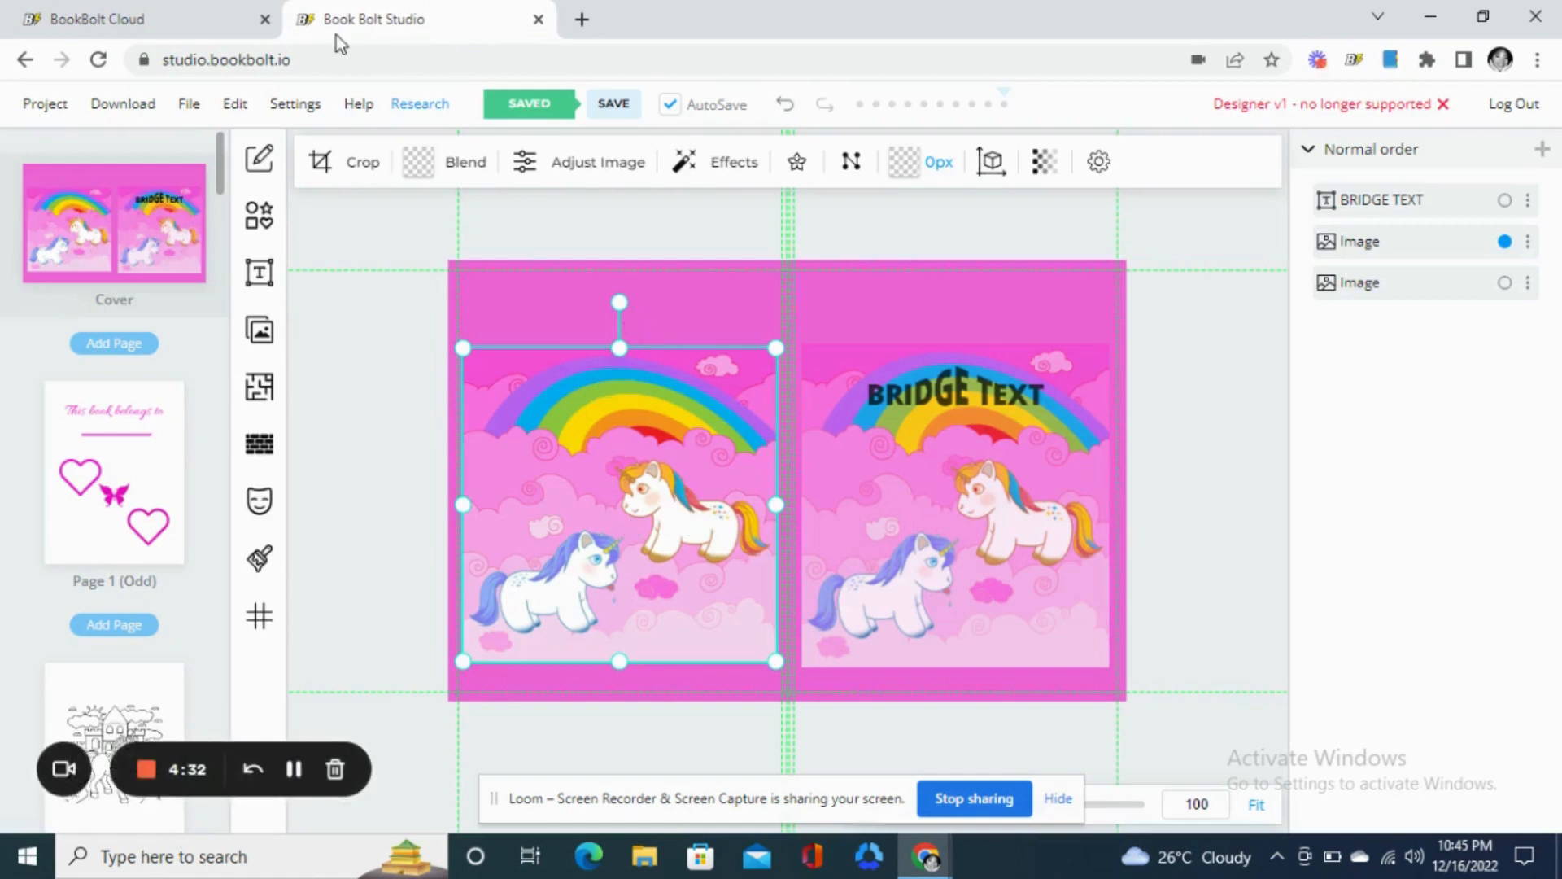
{"action": "left_click", "coordinate": [146, 19]}
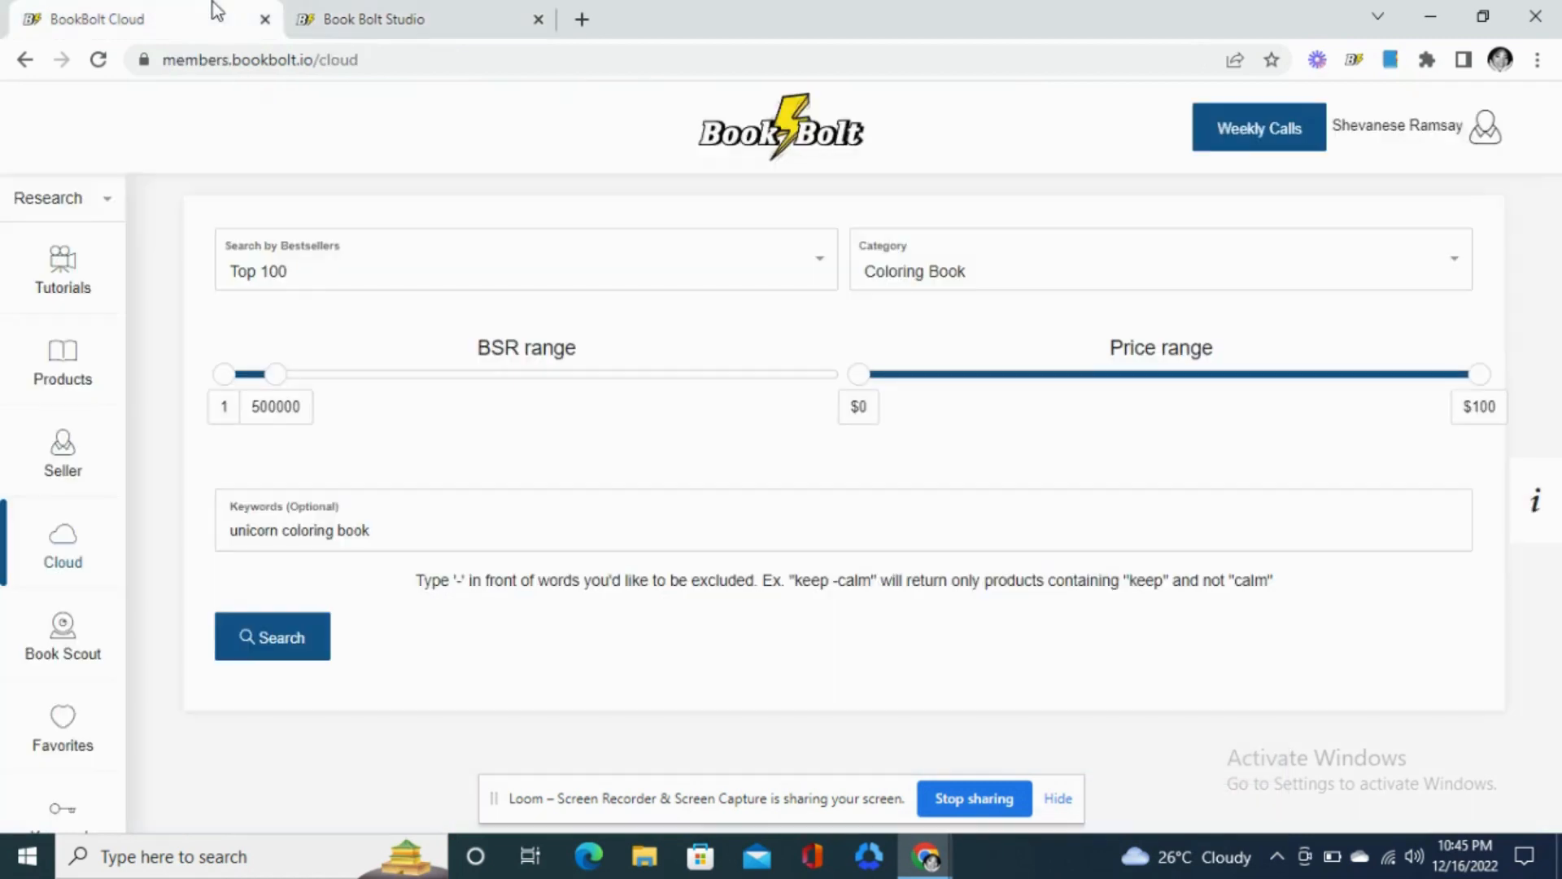
{"action": "left_click", "coordinate": [275, 637]}
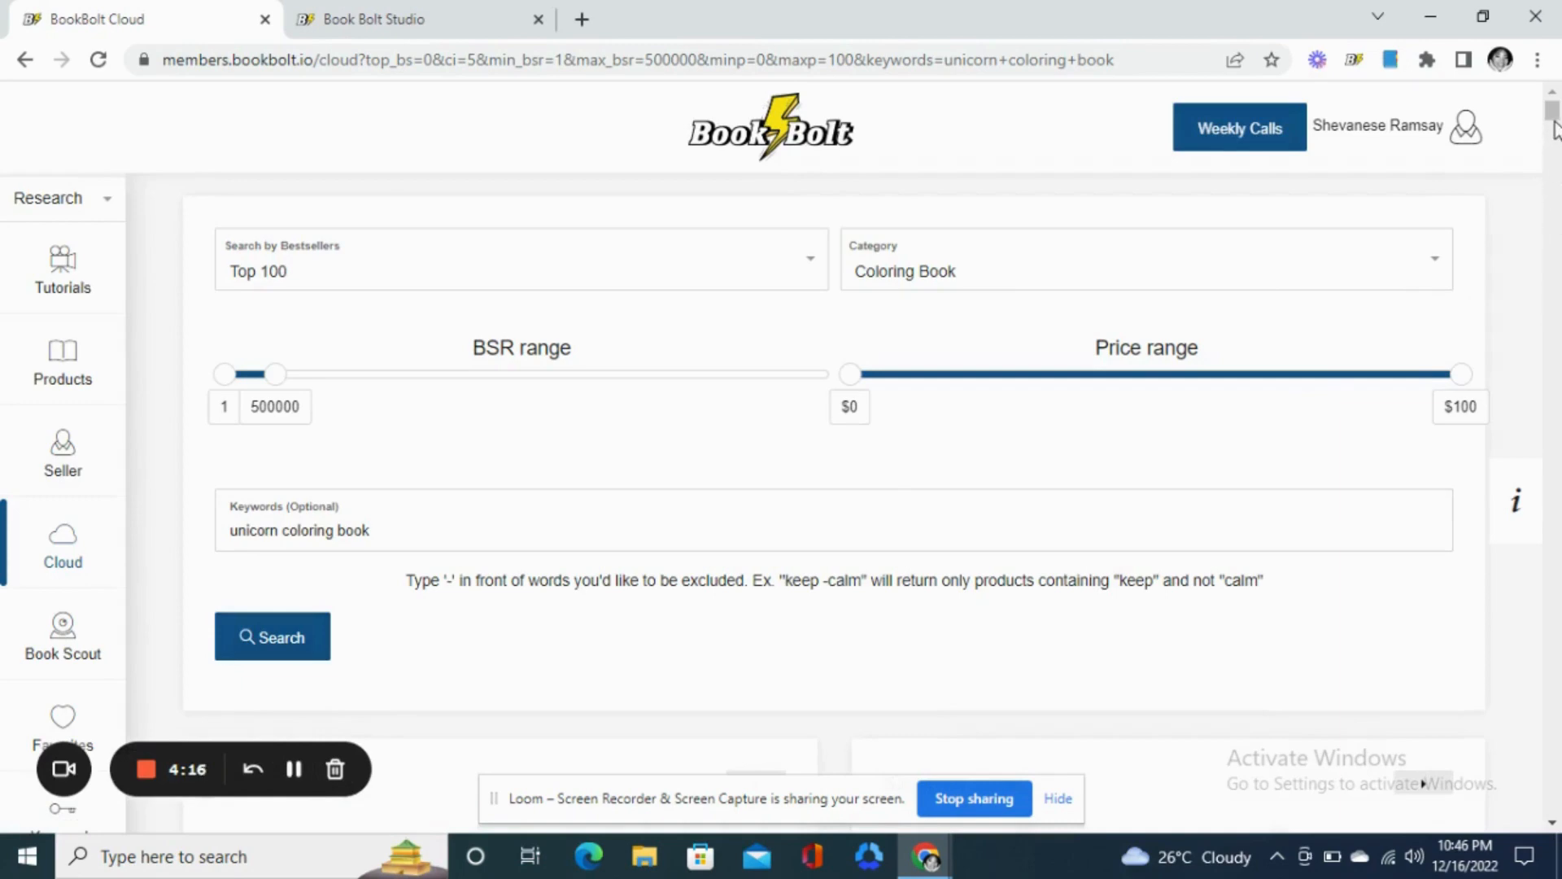
- Examine the titles, reviews, publication dates and prices of the bestselling books in the "unicorn coloring book" search results
{"action": "left_click_drag", "start_coordinate": [1555, 130], "coordinate": [1555, 132]}
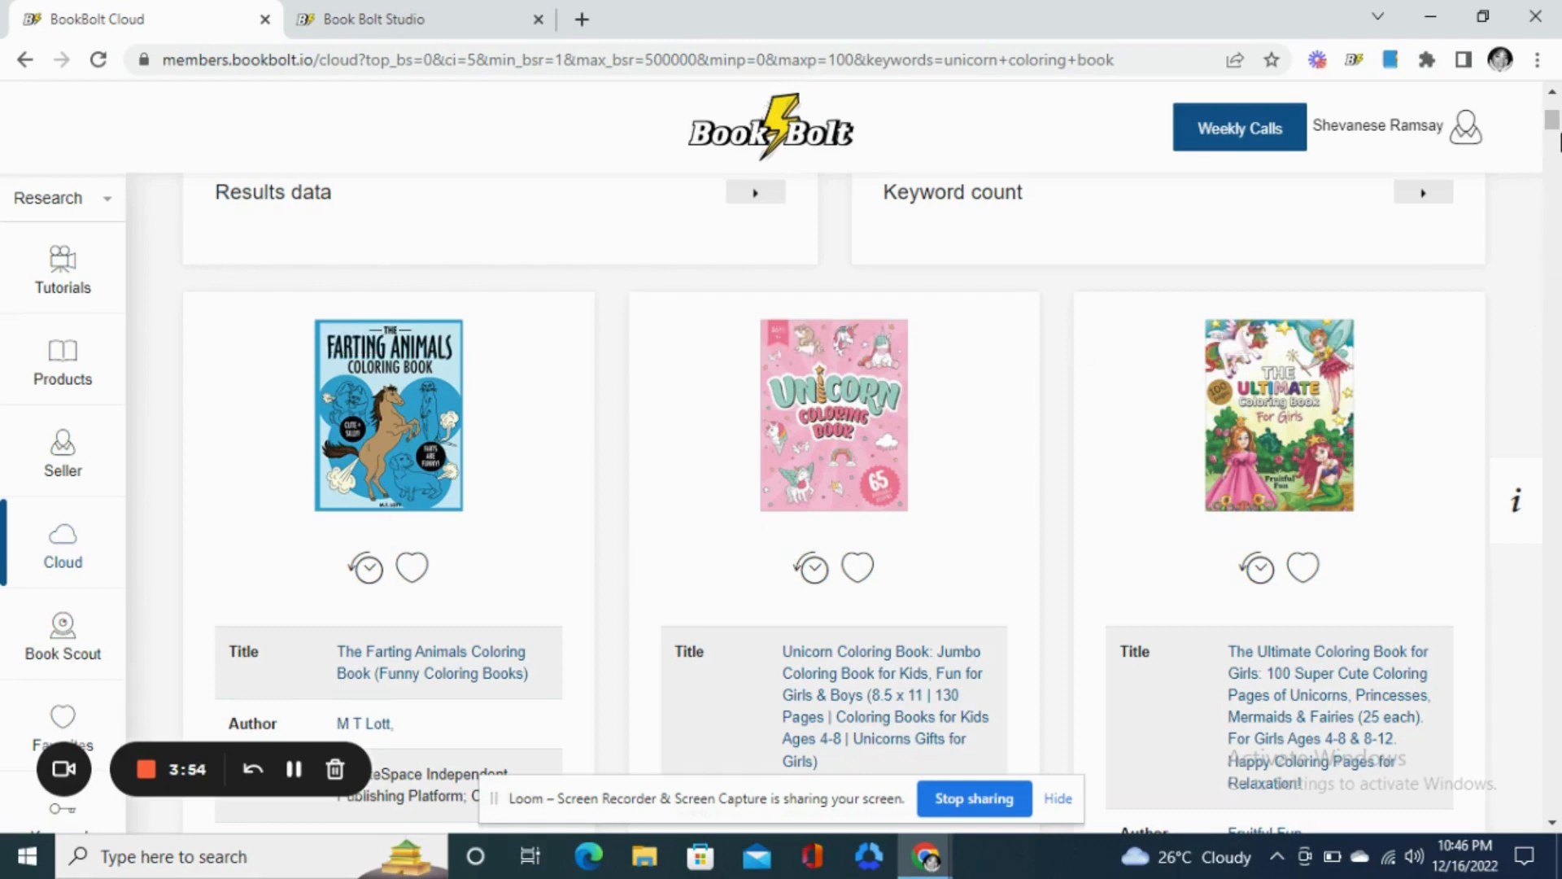
{"action": "left_click_drag", "start_coordinate": [1555, 120], "coordinate": [1555, 125]}
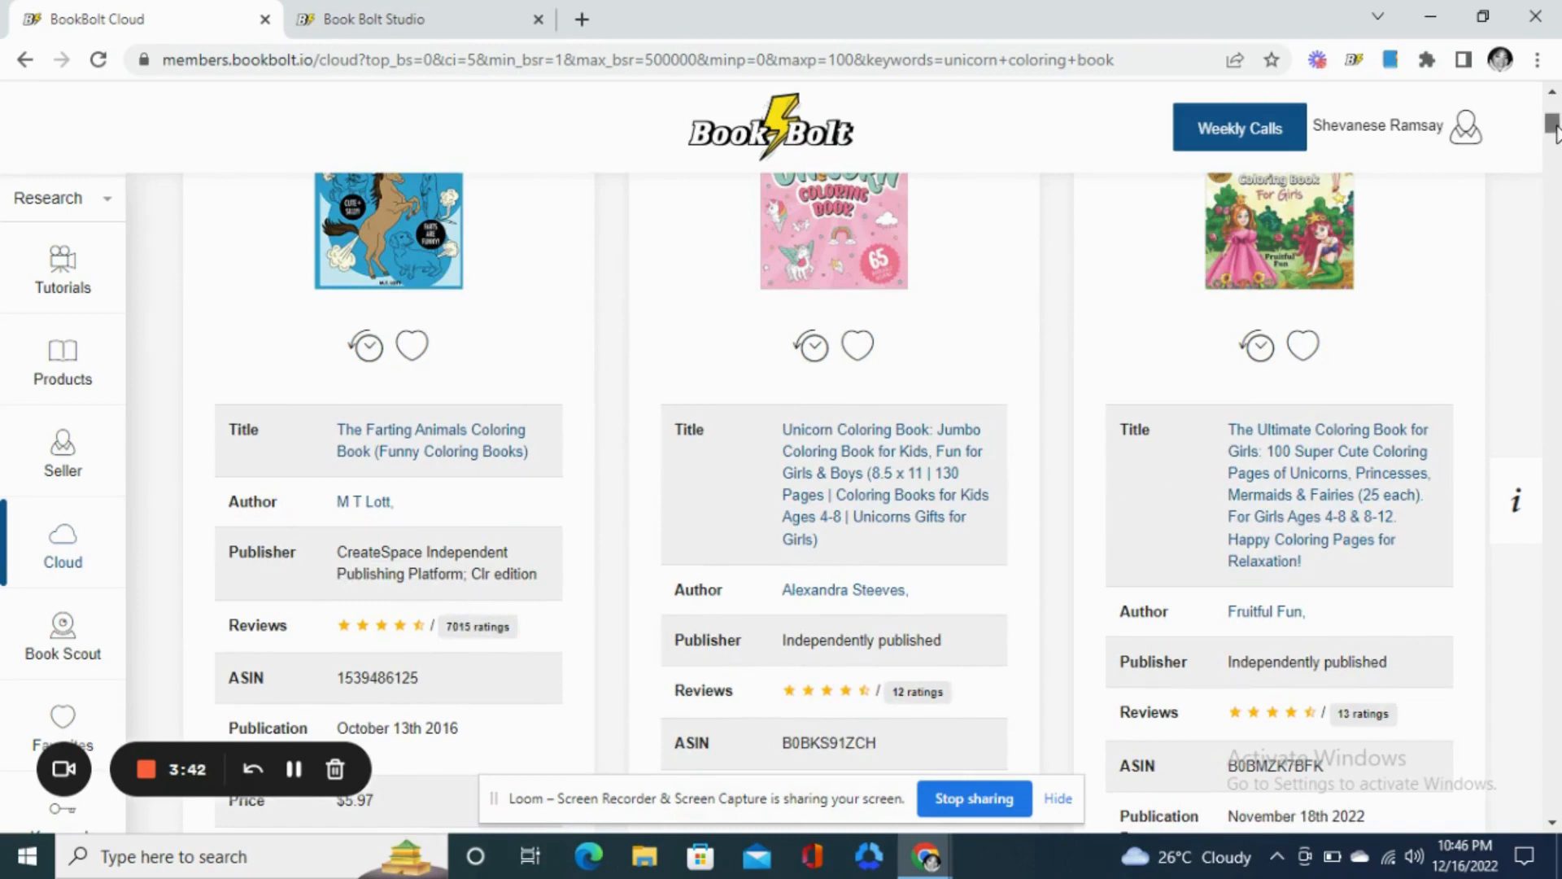
{"action": "left_click_drag", "start_coordinate": [1552, 124], "coordinate": [1554, 167]}
{"action": "scroll", "coordinate": [1554, 167], "scroll_direction": "down", "scroll_amount": 2}
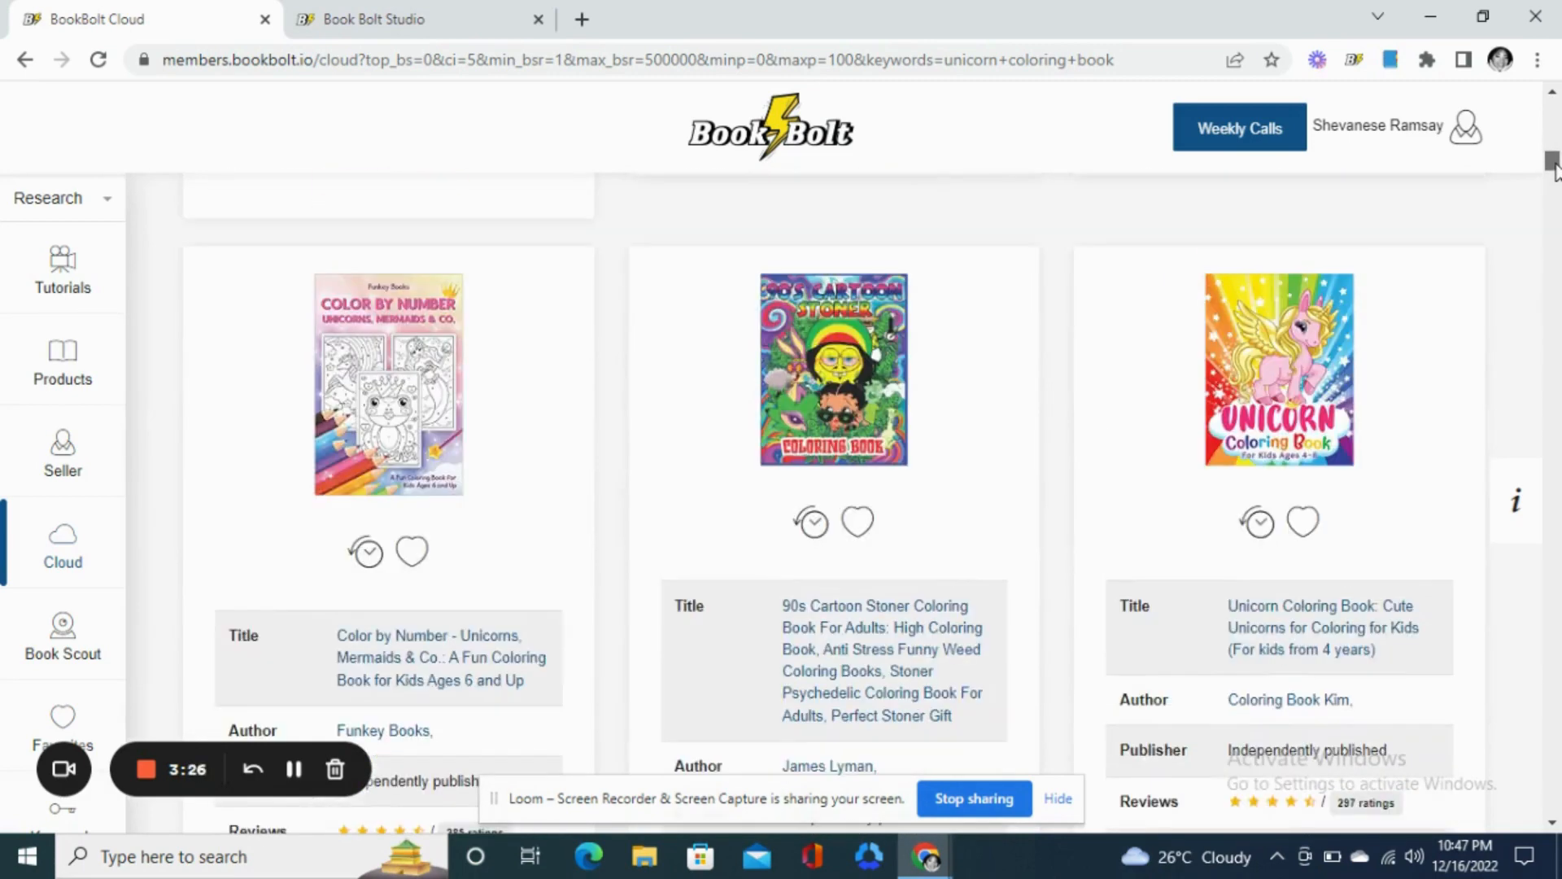
{"action": "left_click_drag", "start_coordinate": [1554, 168], "coordinate": [1554, 174]}
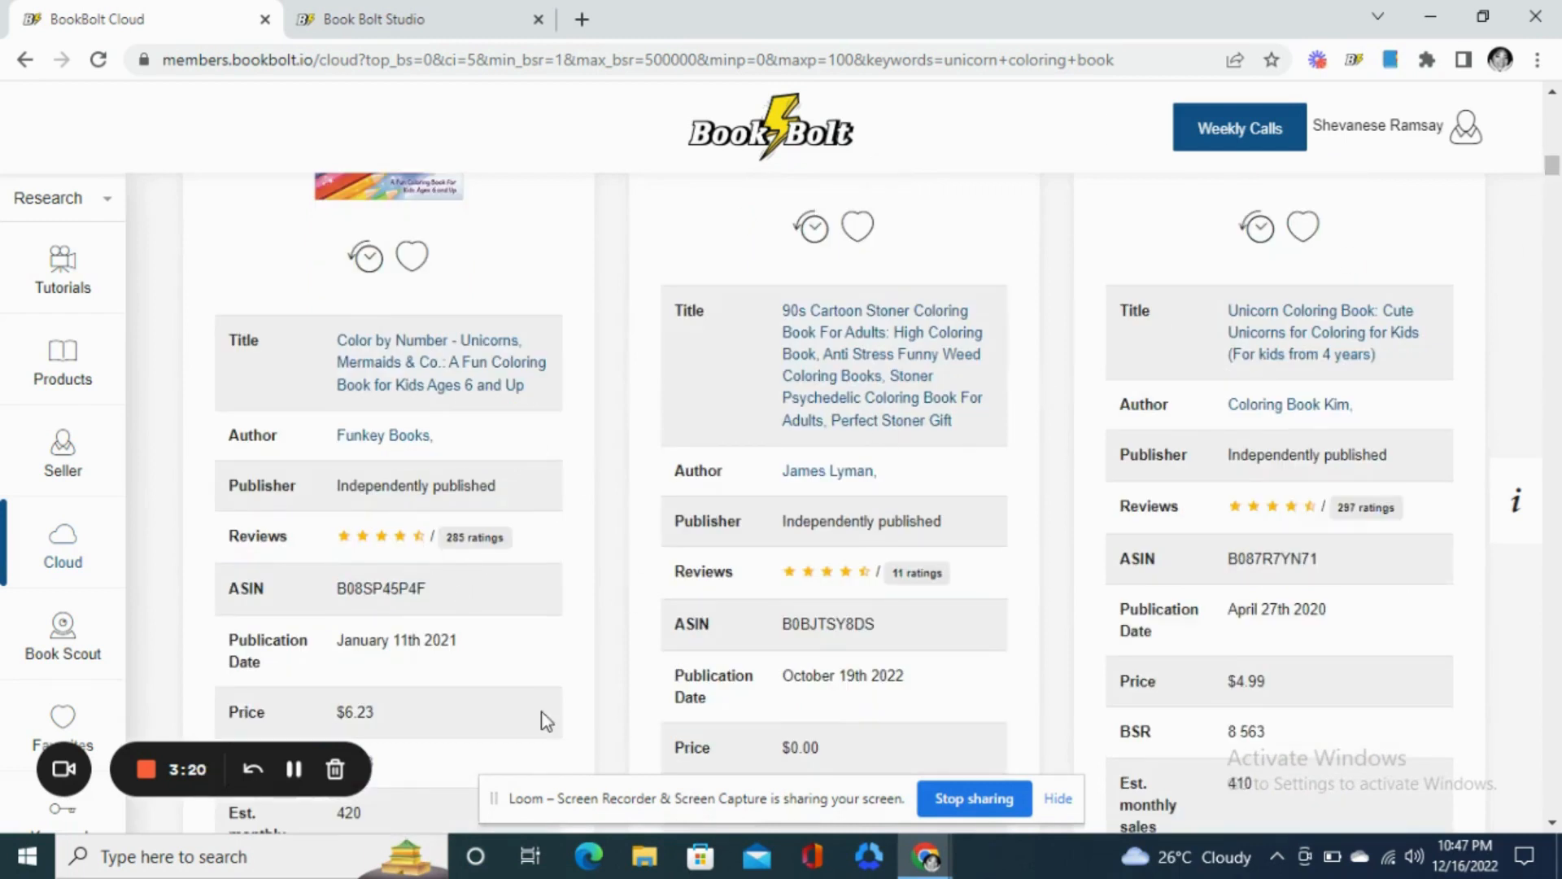
{"action": "left_click", "coordinate": [294, 769]}
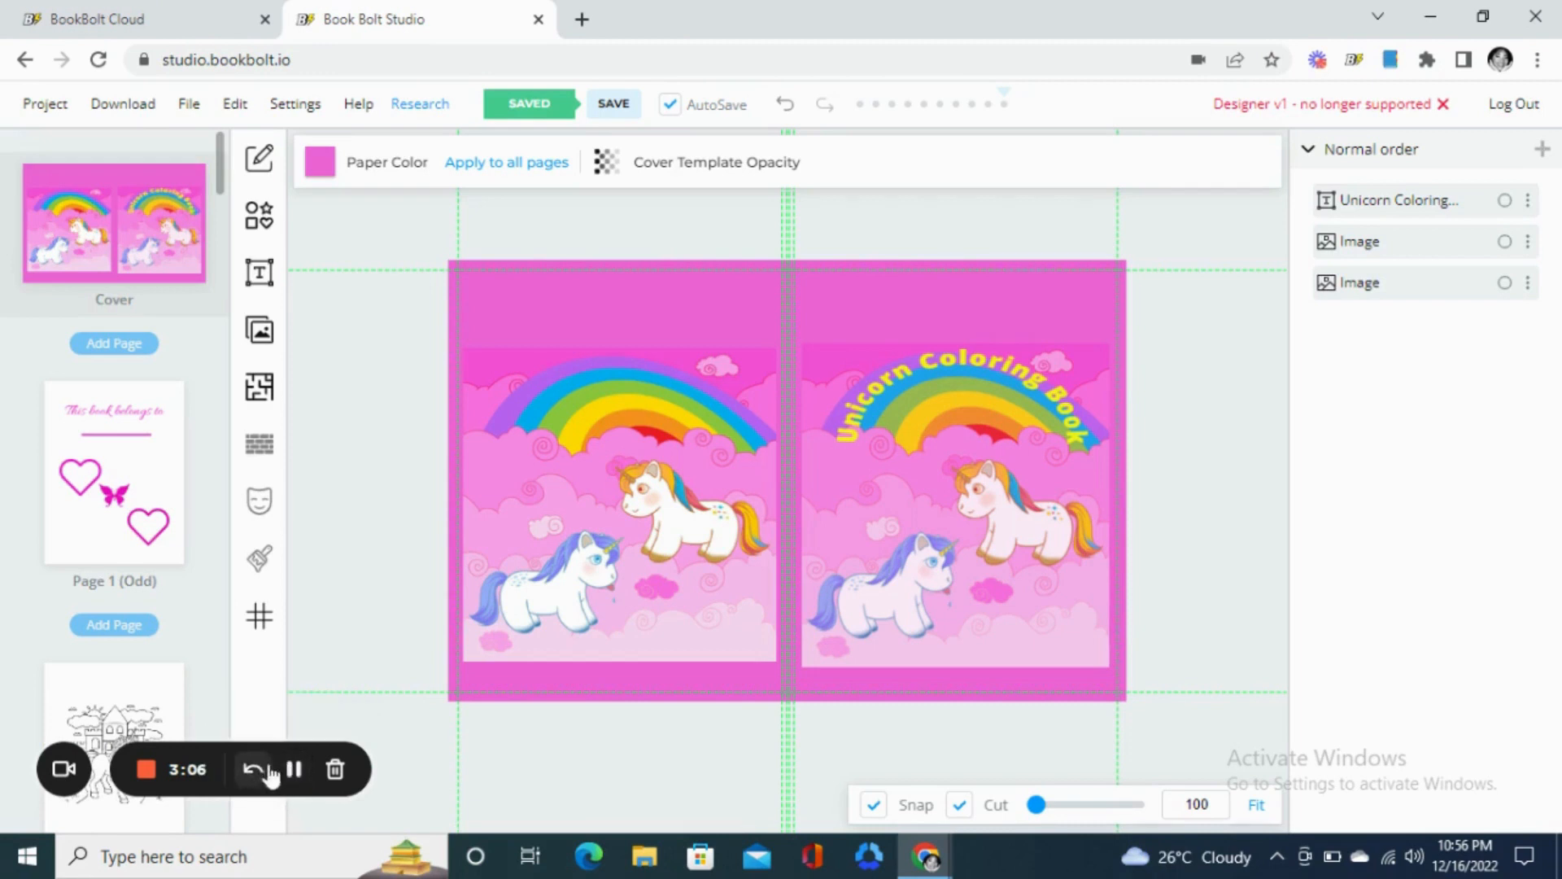
- Switch from Book Bolt Studio back to the BookBolt Cloud bestseller search results
{"action": "left_click", "coordinate": [294, 770]}
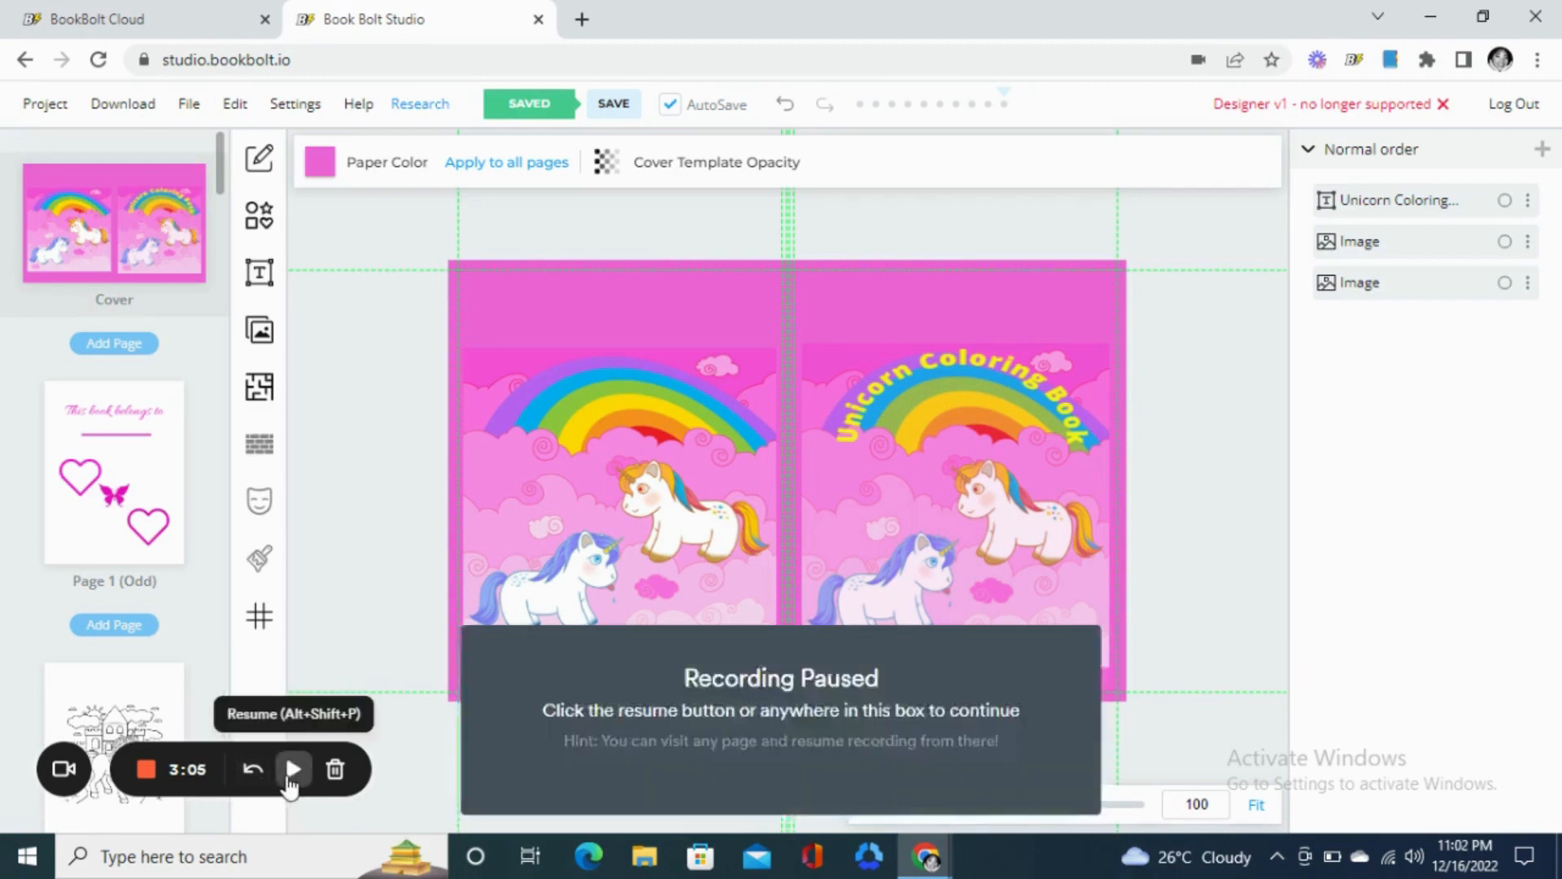
{"action": "left_click", "coordinate": [291, 775]}
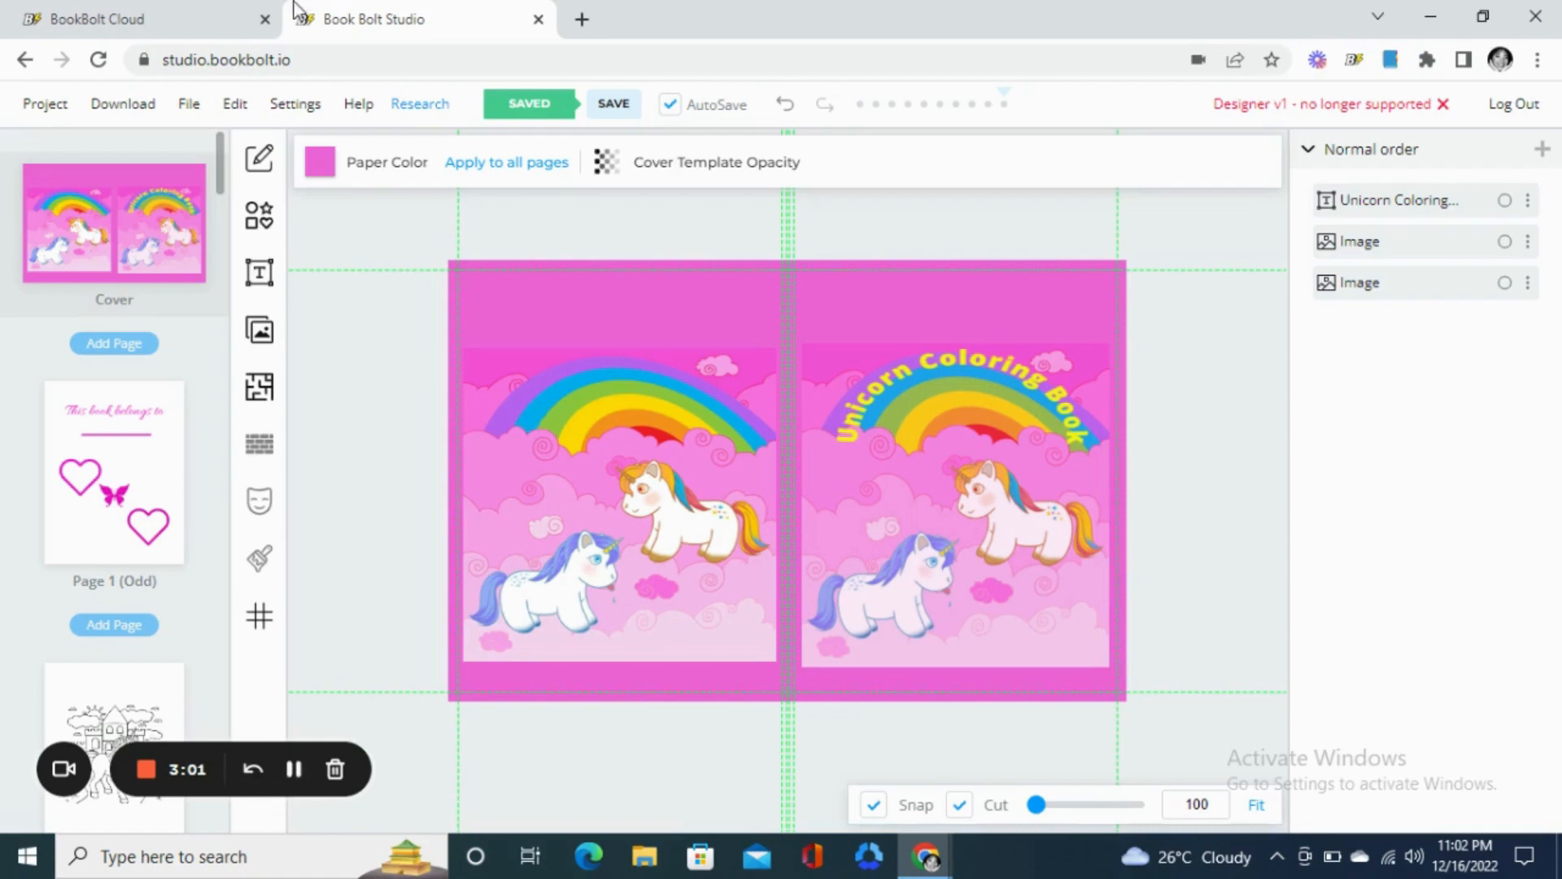
{"action": "left_click", "coordinate": [196, 11]}
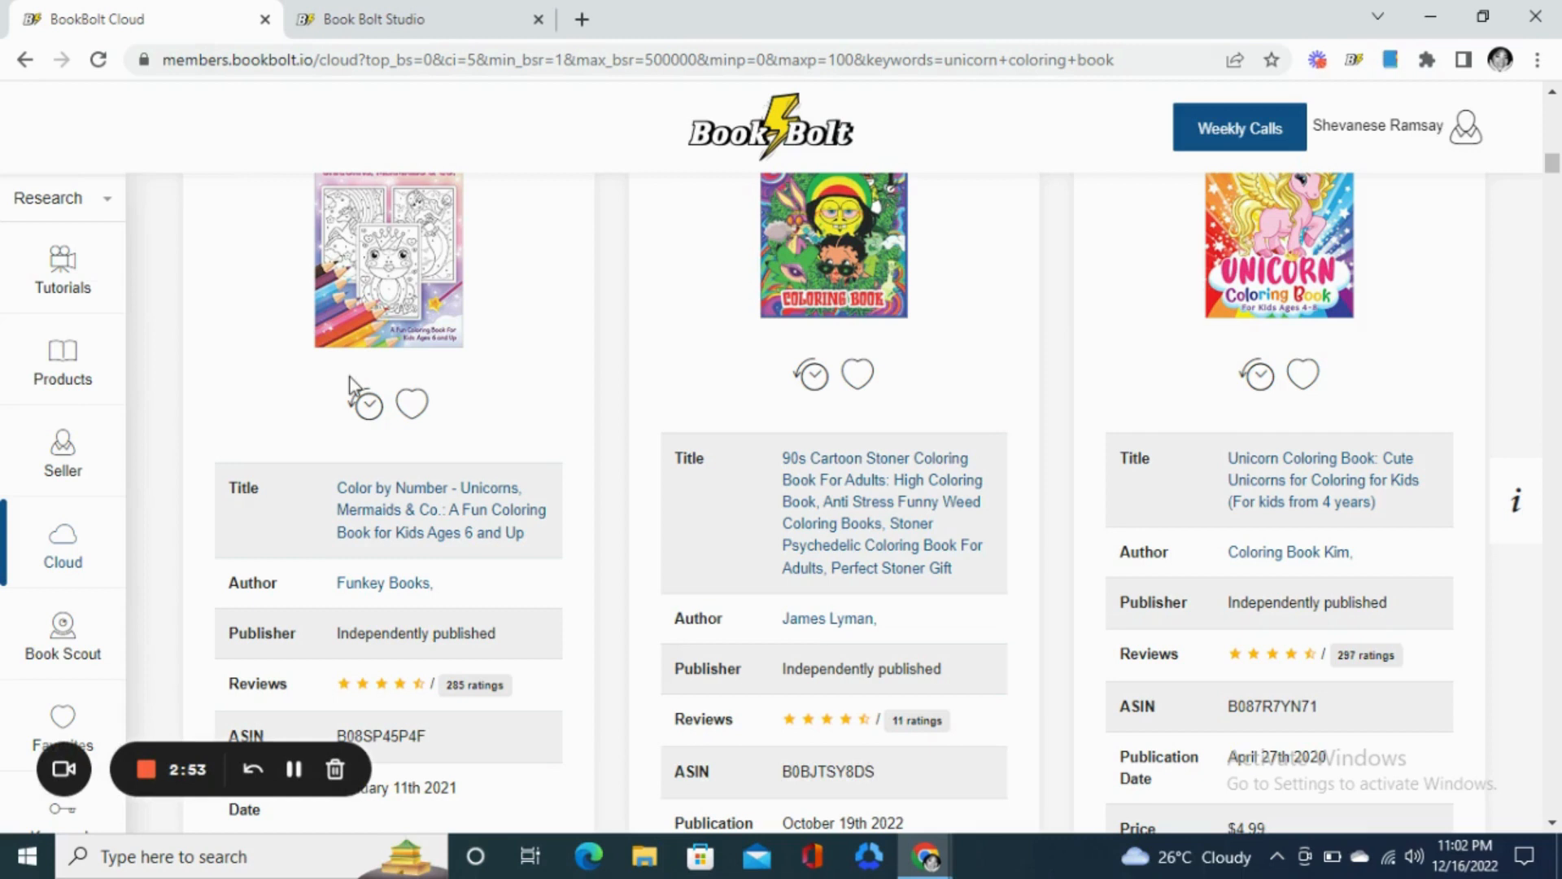
{"action": "left_click", "coordinate": [294, 769]}
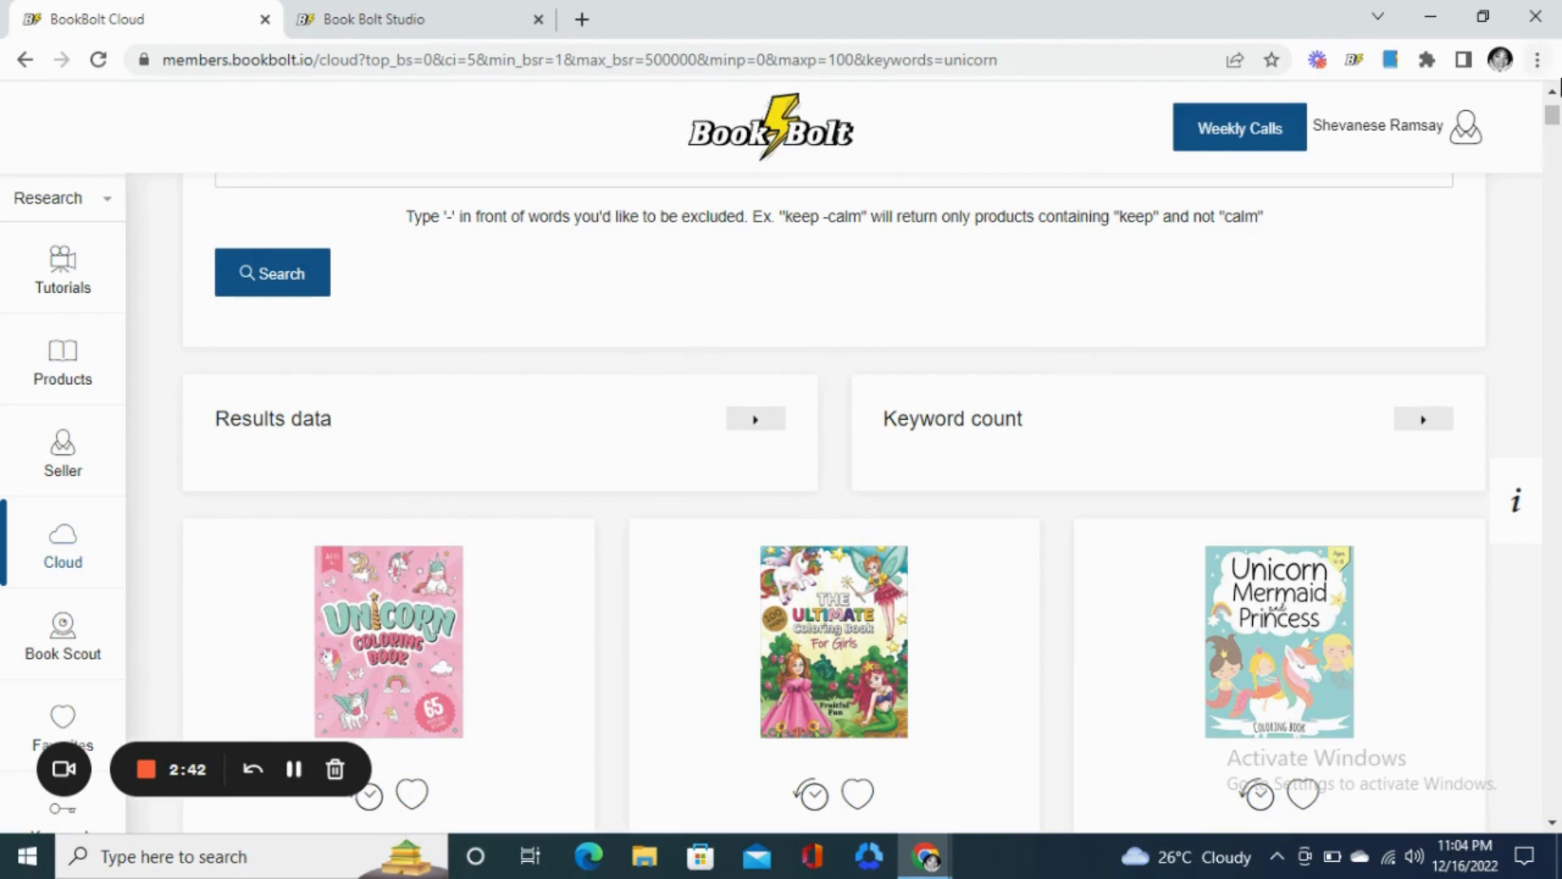
- Expand and examine the results data and keyword count for the "unicorn" coloring book search
{"action": "left_click_drag", "start_coordinate": [1554, 131], "coordinate": [1554, 124]}
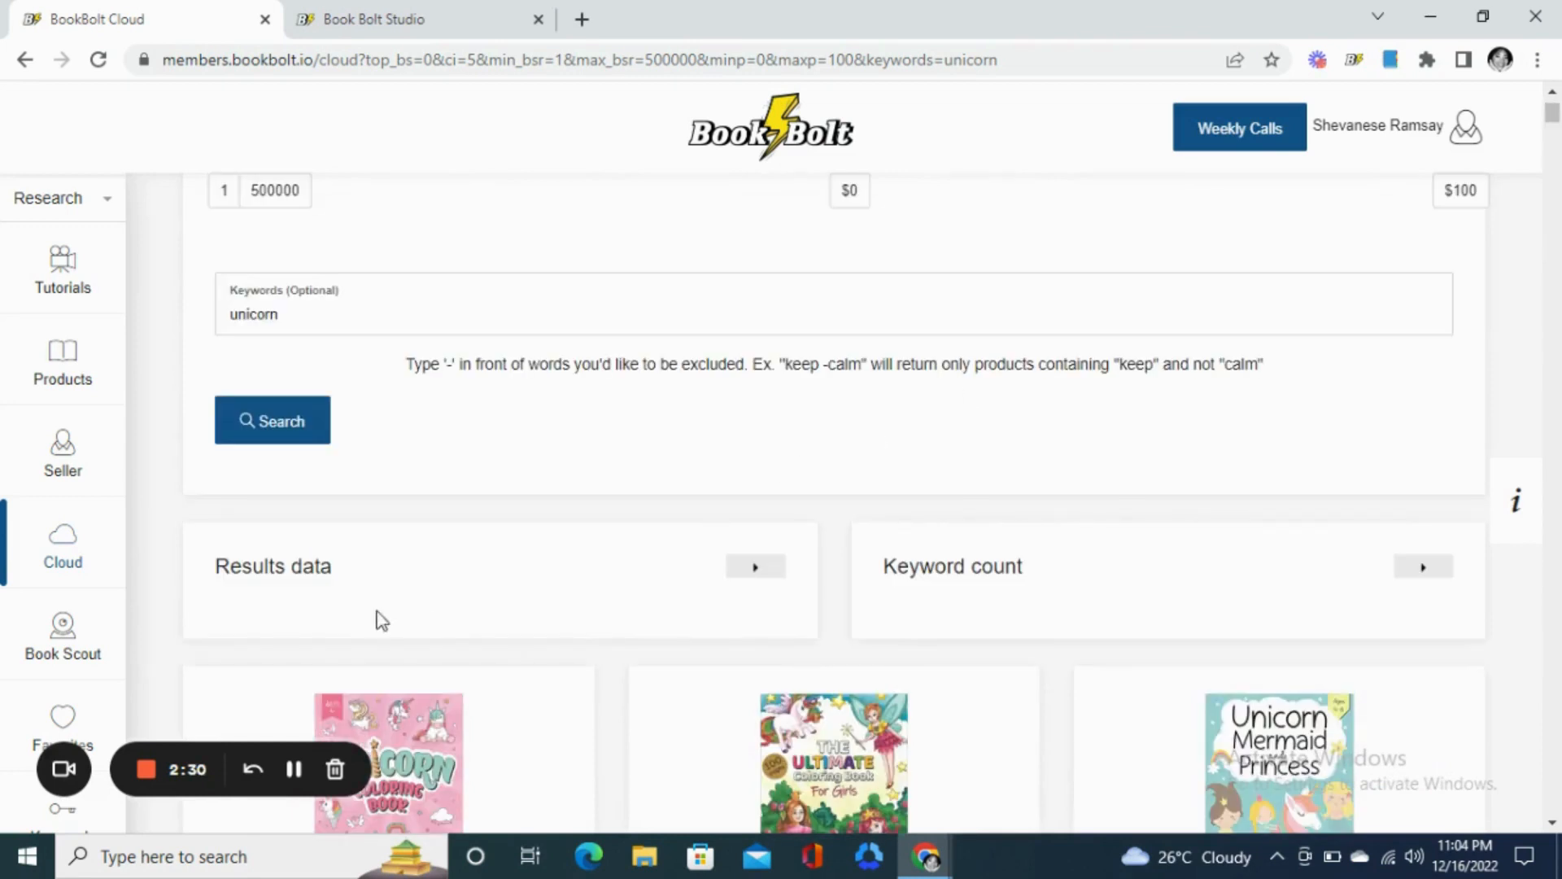
{"action": "left_click", "coordinate": [763, 581]}
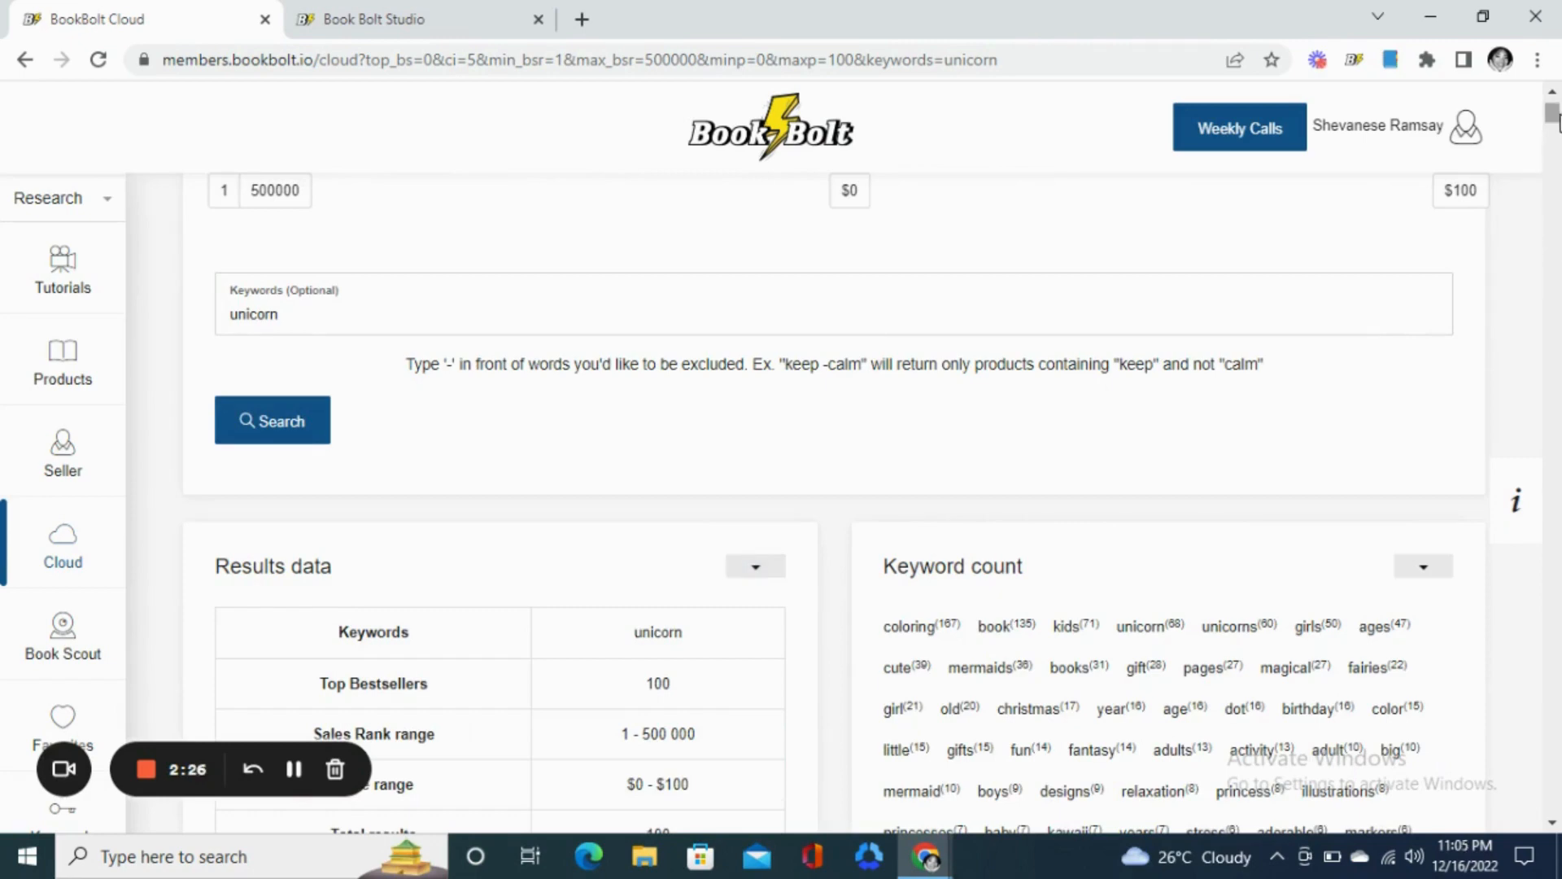
{"action": "left_click_drag", "start_coordinate": [1556, 116], "coordinate": [1556, 122]}
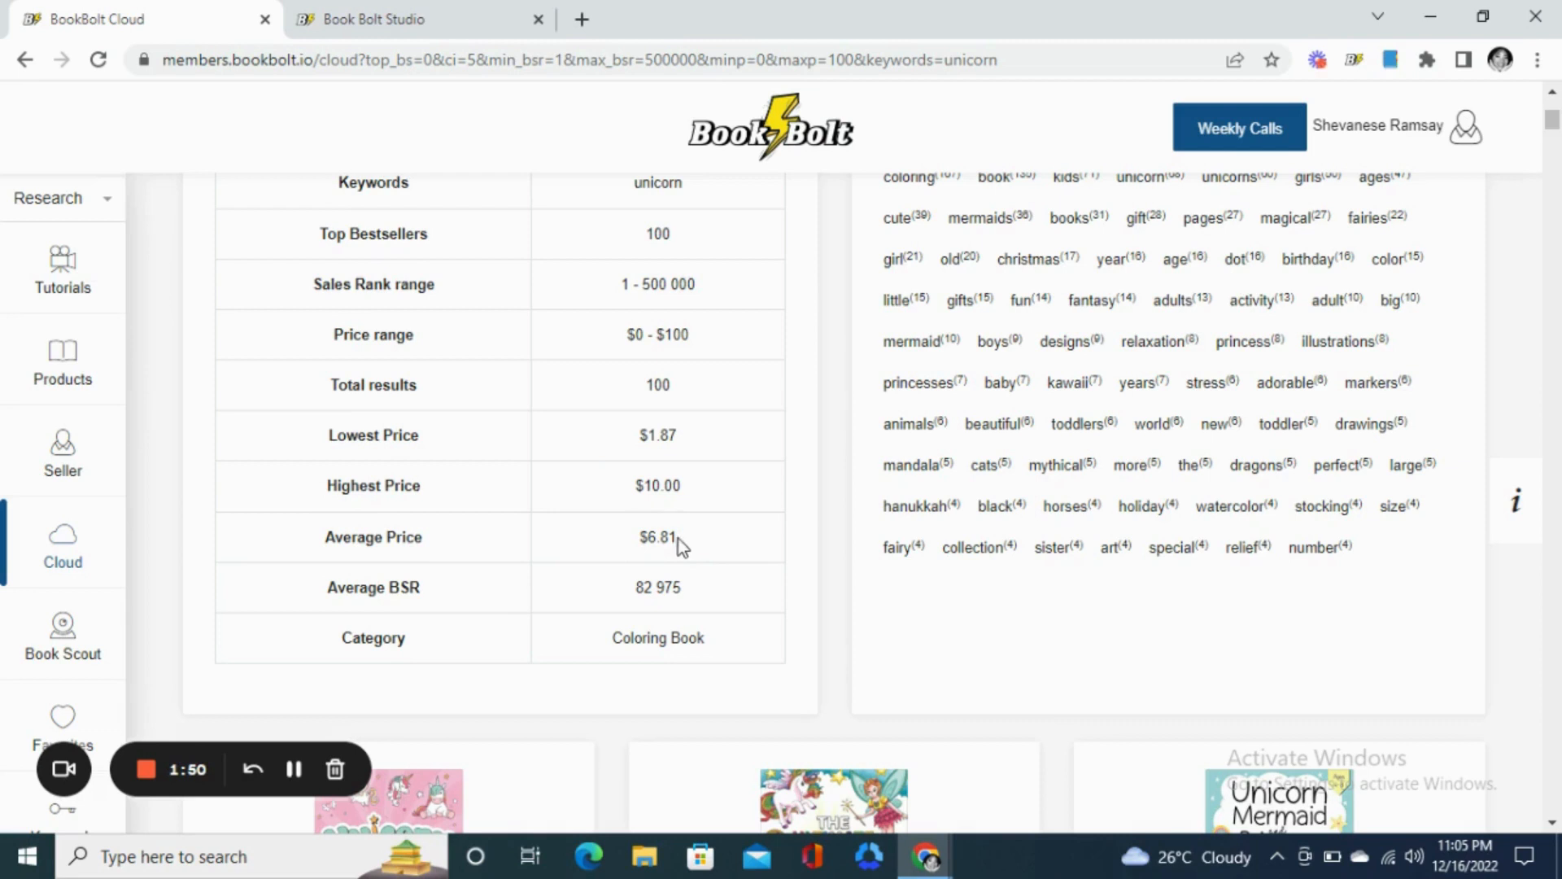
- Copy the average price value from the results data of the "unicorn" search
{"action": "left_click_drag", "start_coordinate": [677, 538], "coordinate": [643, 537]}
{"action": "right_click", "coordinate": [644, 537]}
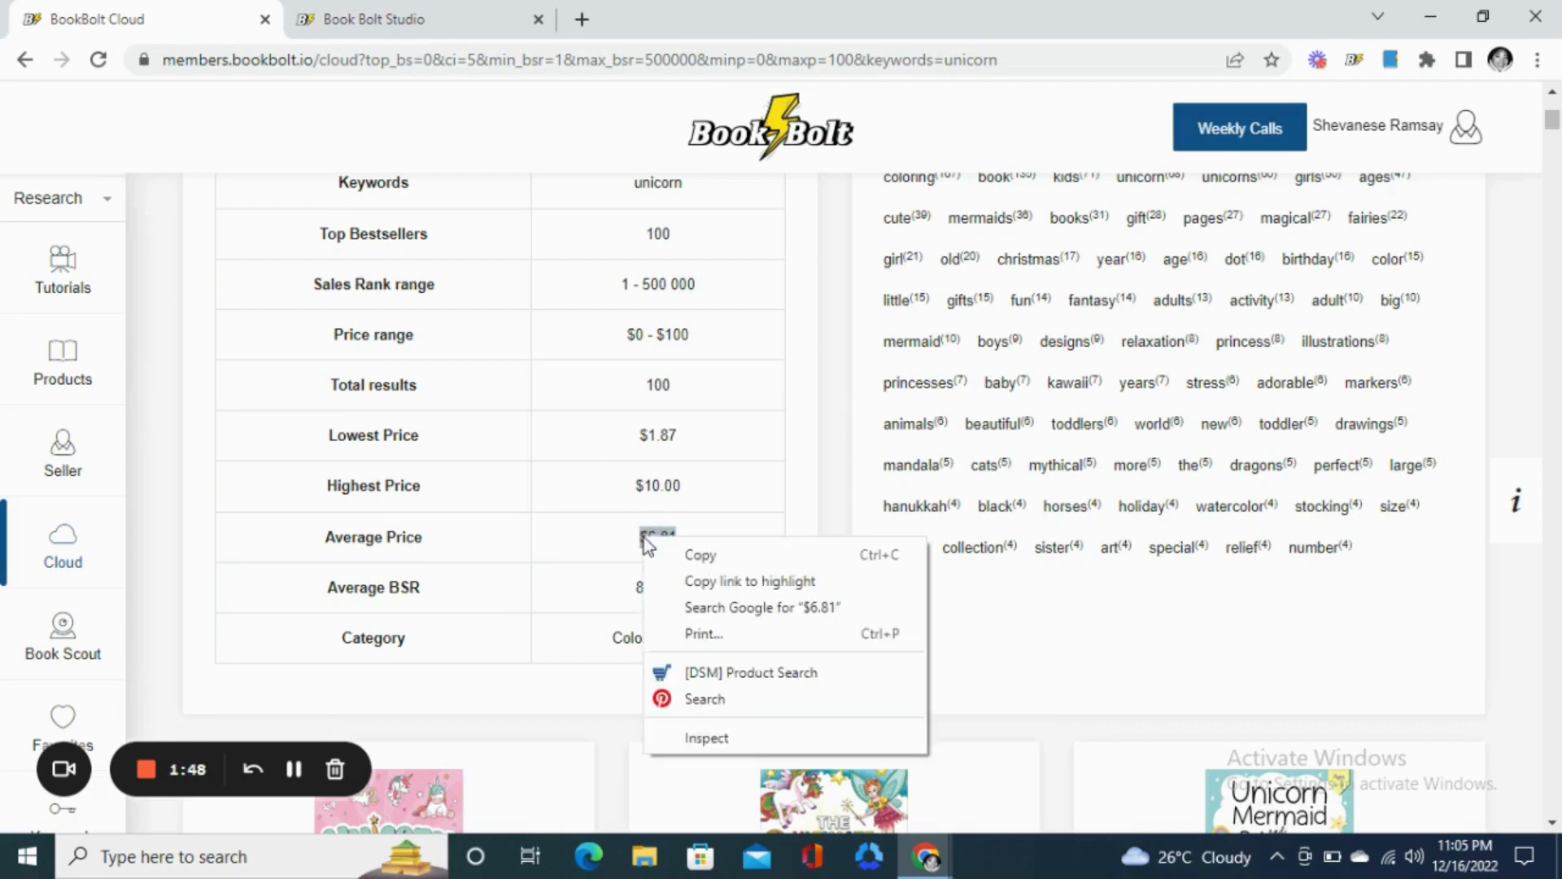
{"action": "left_click", "coordinate": [699, 550]}
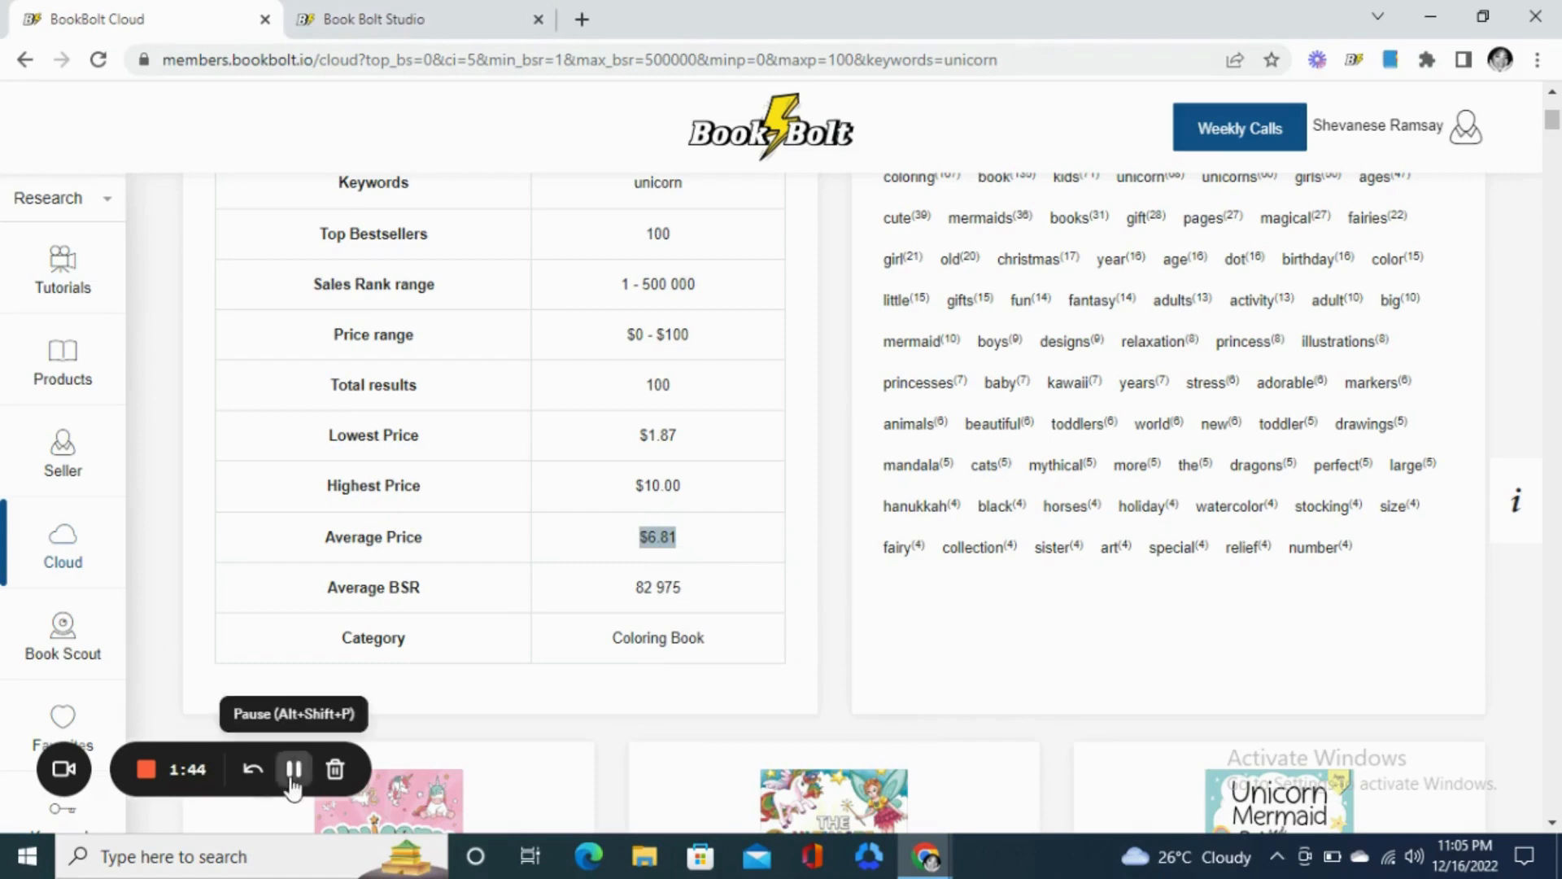
{"action": "left_click", "coordinate": [294, 768]}
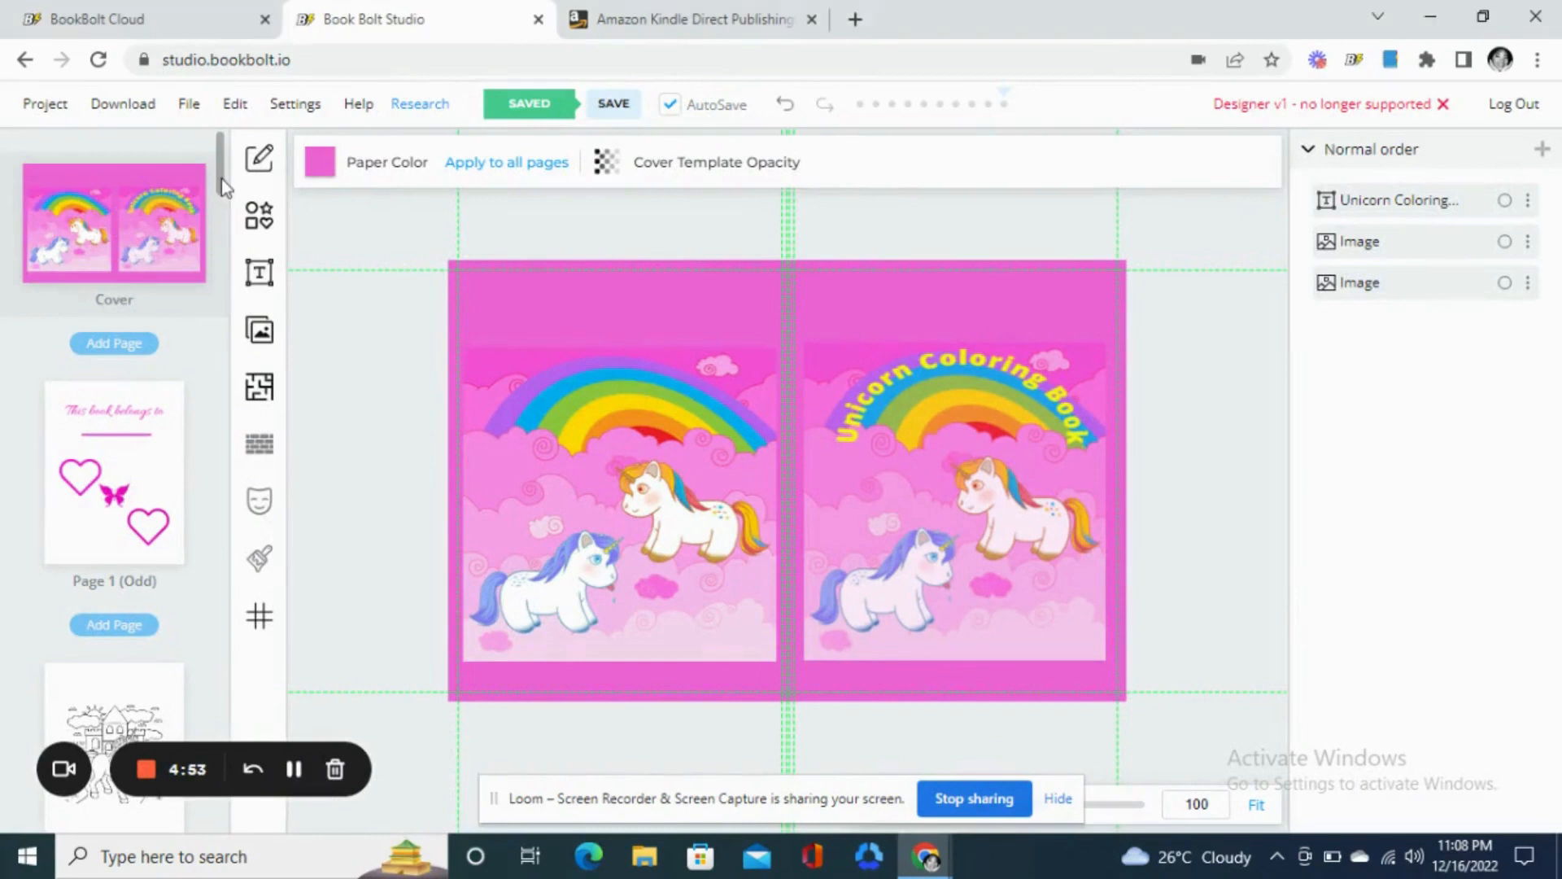
- Review the book's cover, ownership page and first two unicorn coloring pages in Book Bolt Studio, and open the project's download options
{"action": "left_click", "coordinate": [183, 403]}
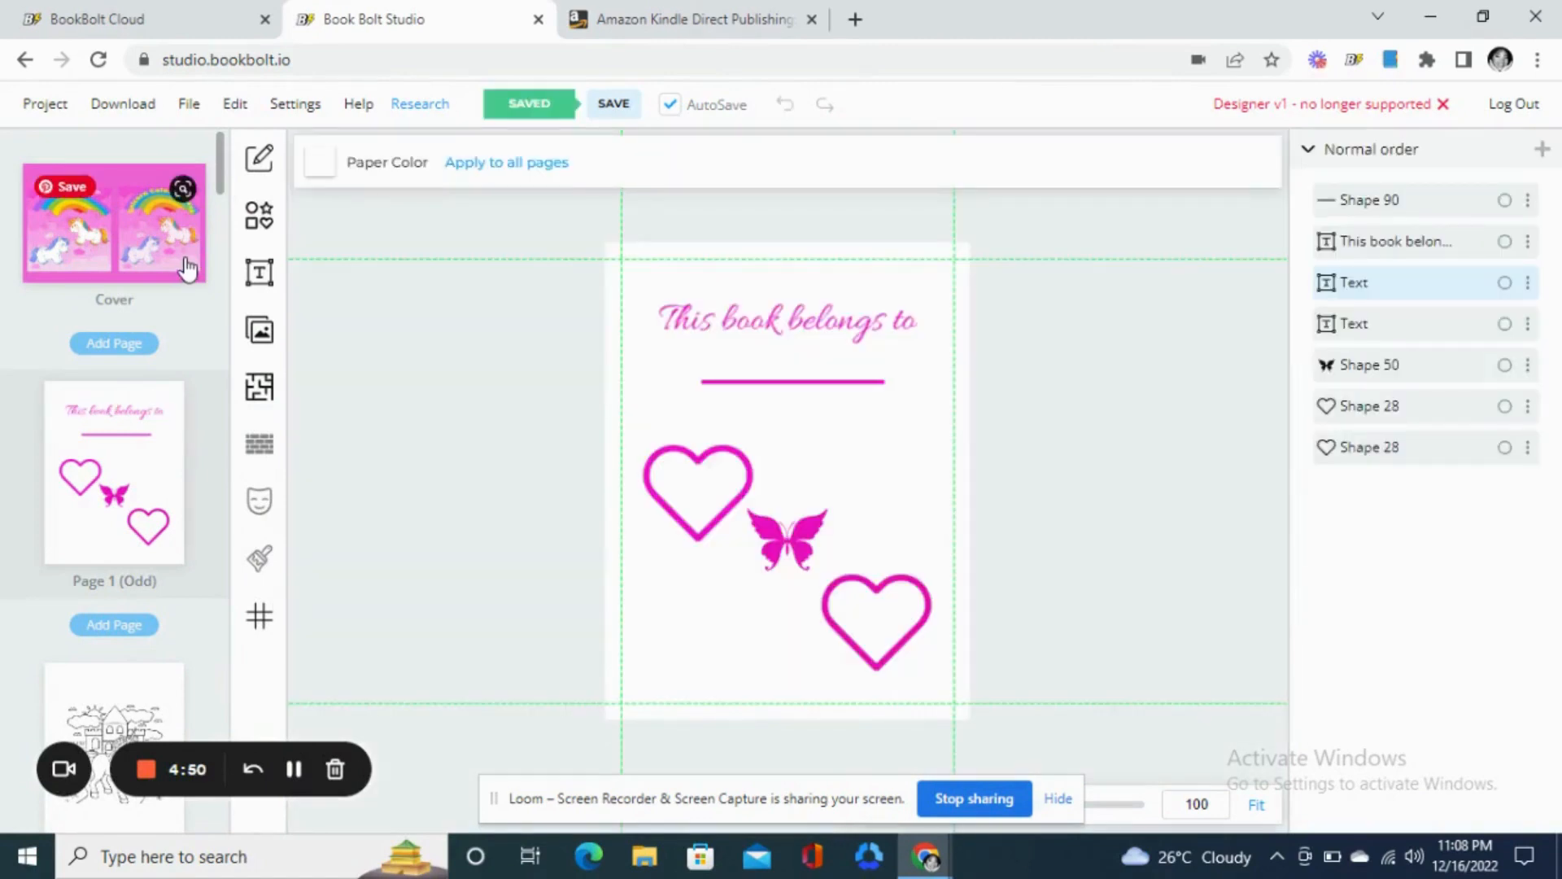
{"action": "left_click", "coordinate": [184, 256]}
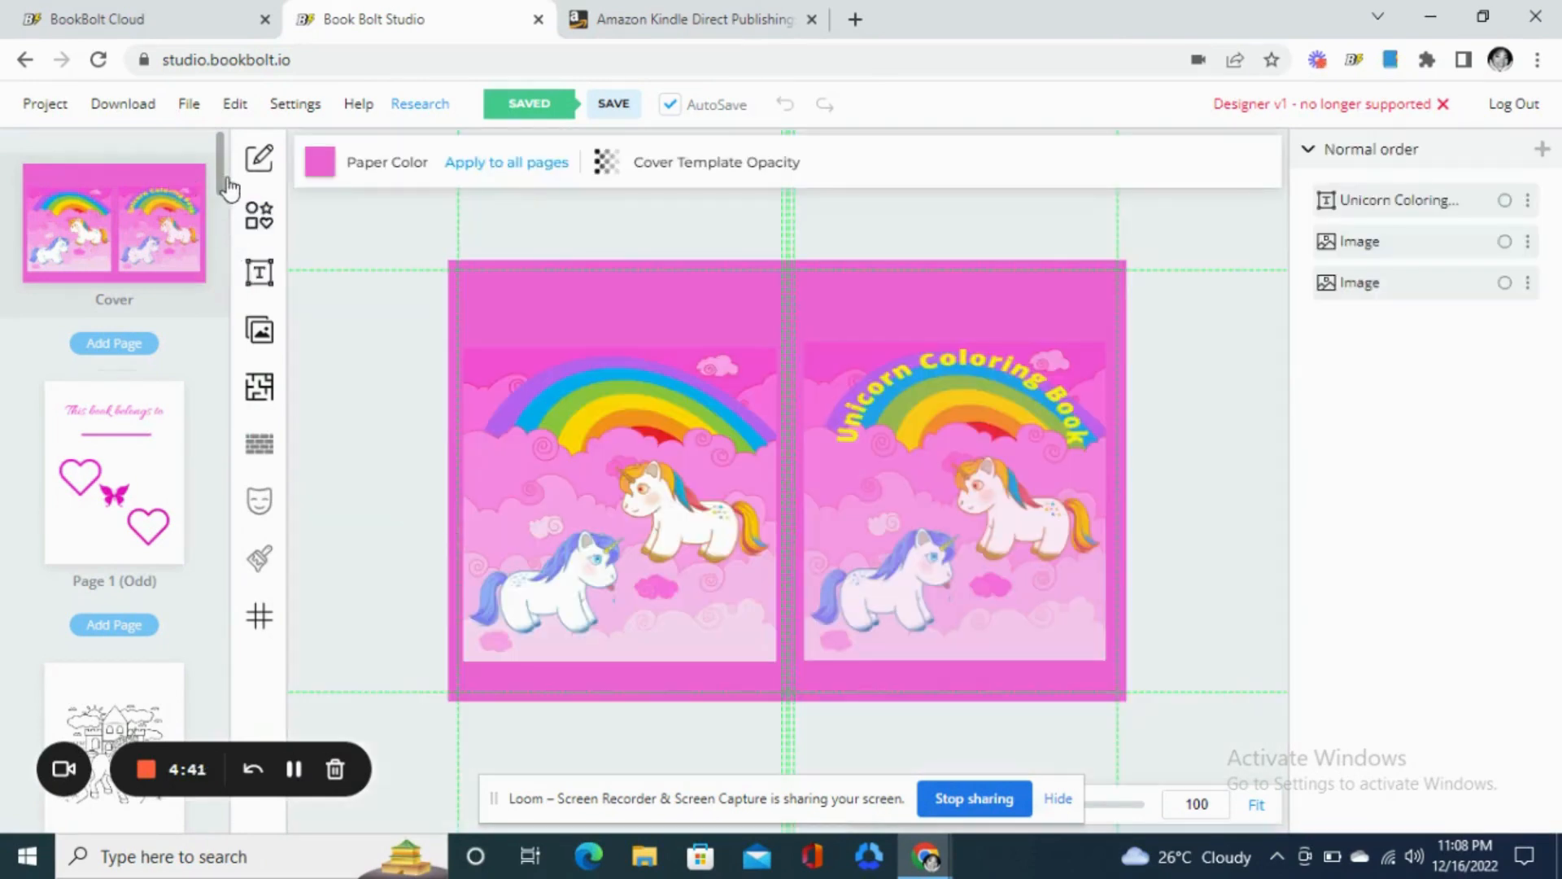
{"action": "scroll", "coordinate": [224, 189], "scroll_direction": "down", "scroll_amount": 3}
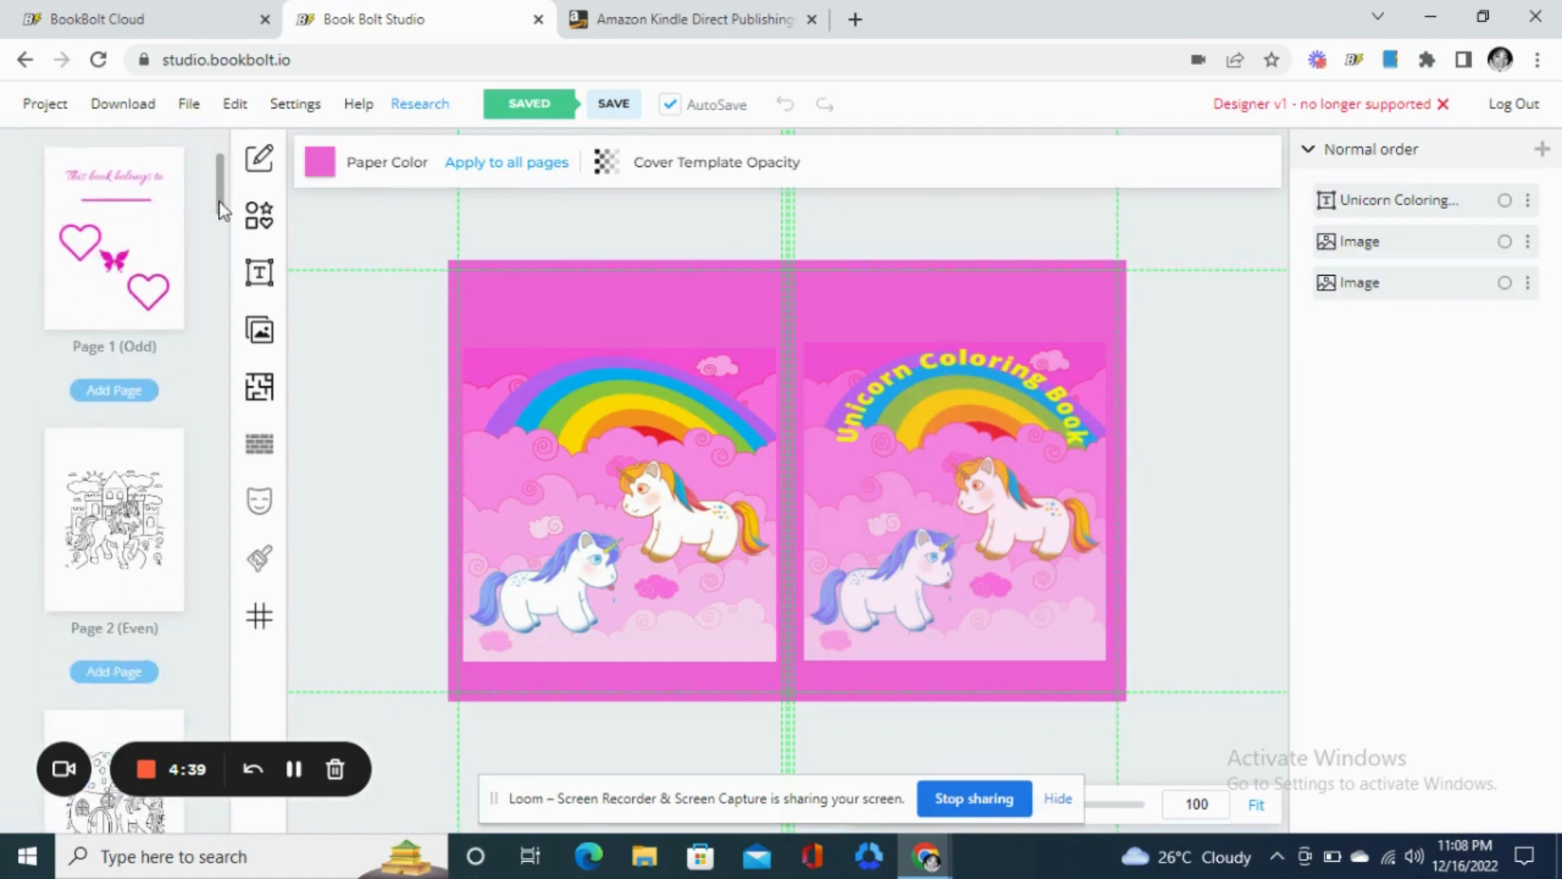
{"action": "left_click", "coordinate": [139, 232]}
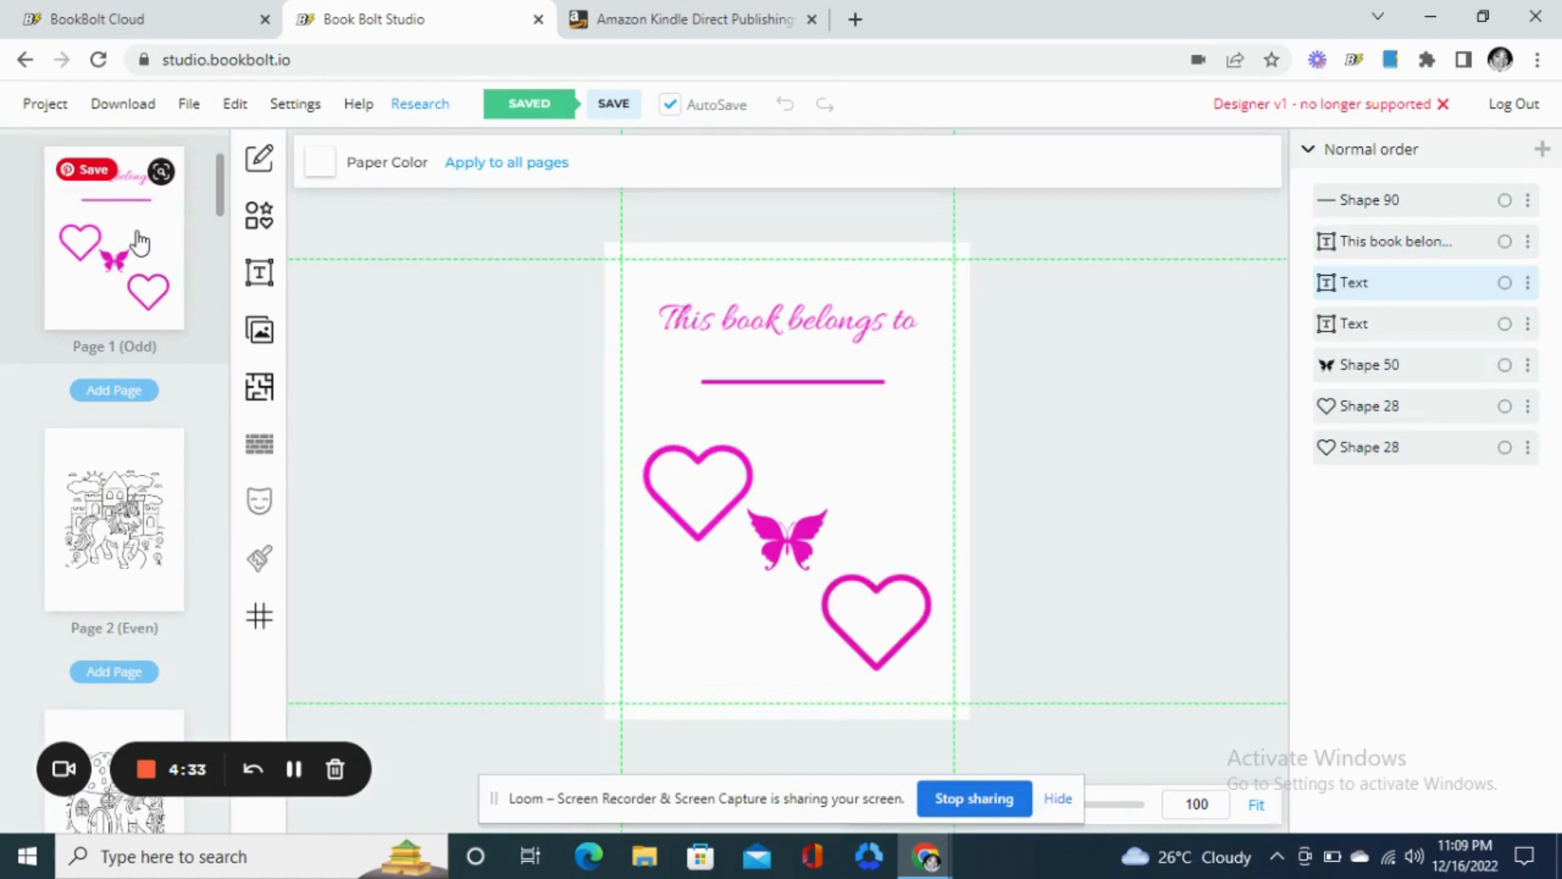
{"action": "left_click", "coordinate": [182, 504]}
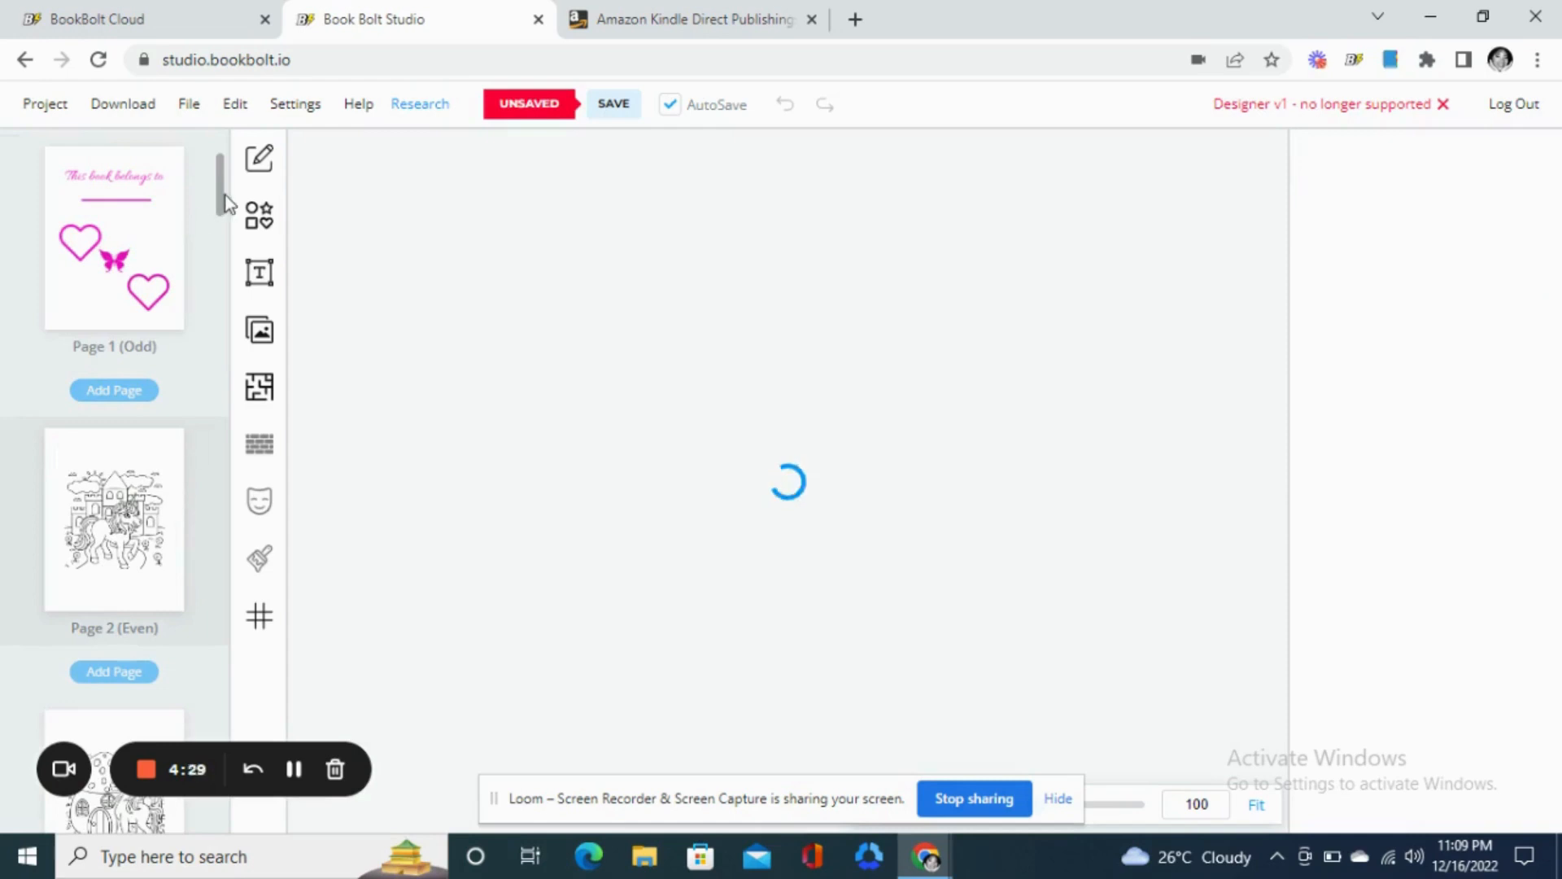
{"action": "scroll", "coordinate": [221, 198], "scroll_direction": "down", "scroll_amount": 5}
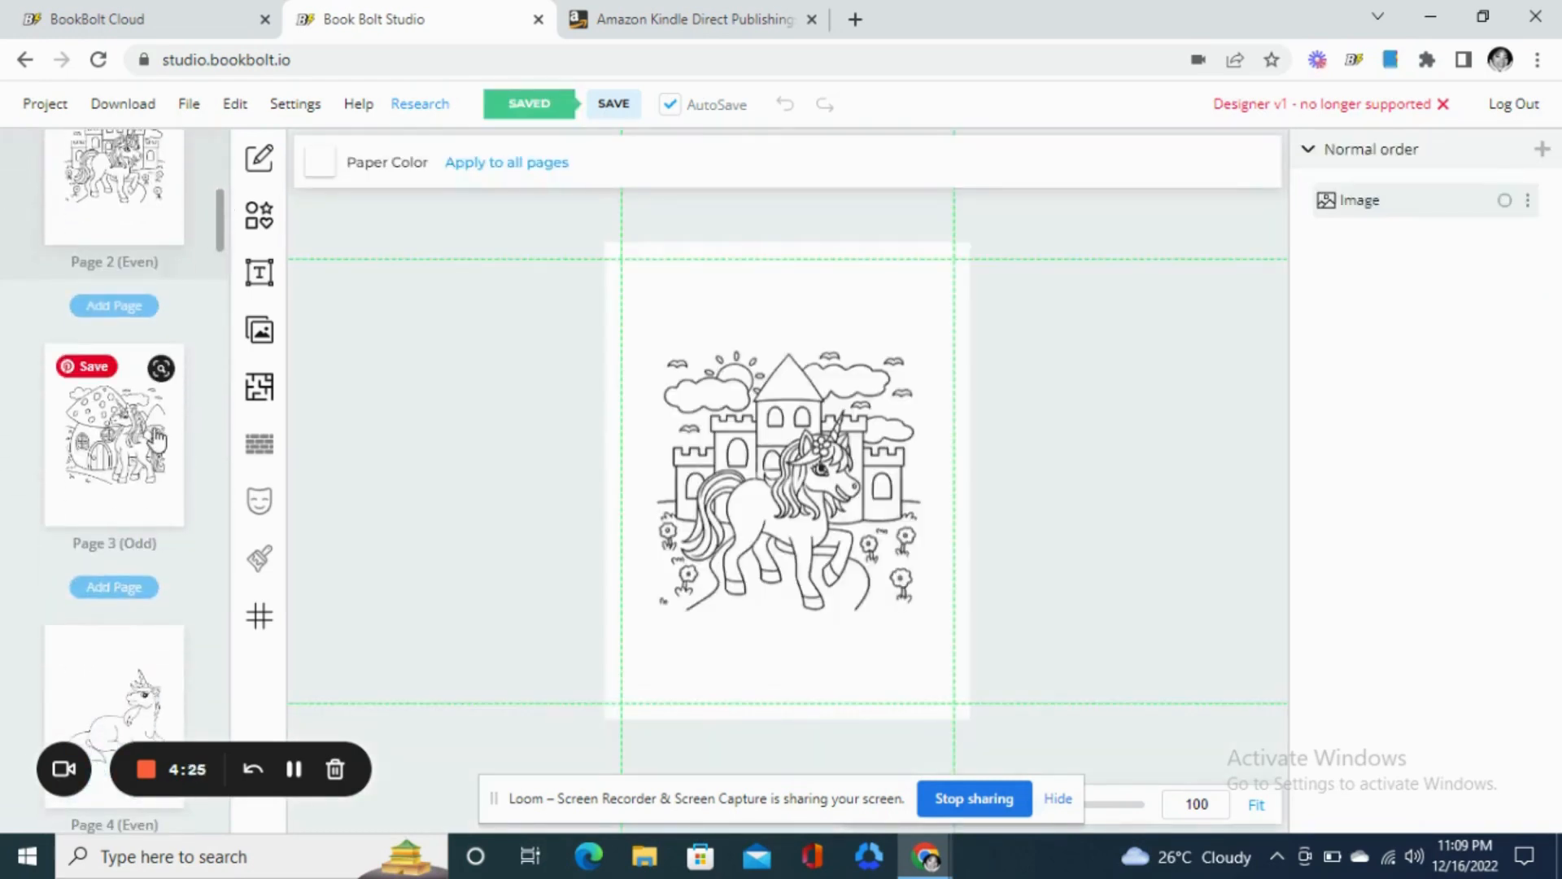
{"action": "left_click", "coordinate": [156, 439]}
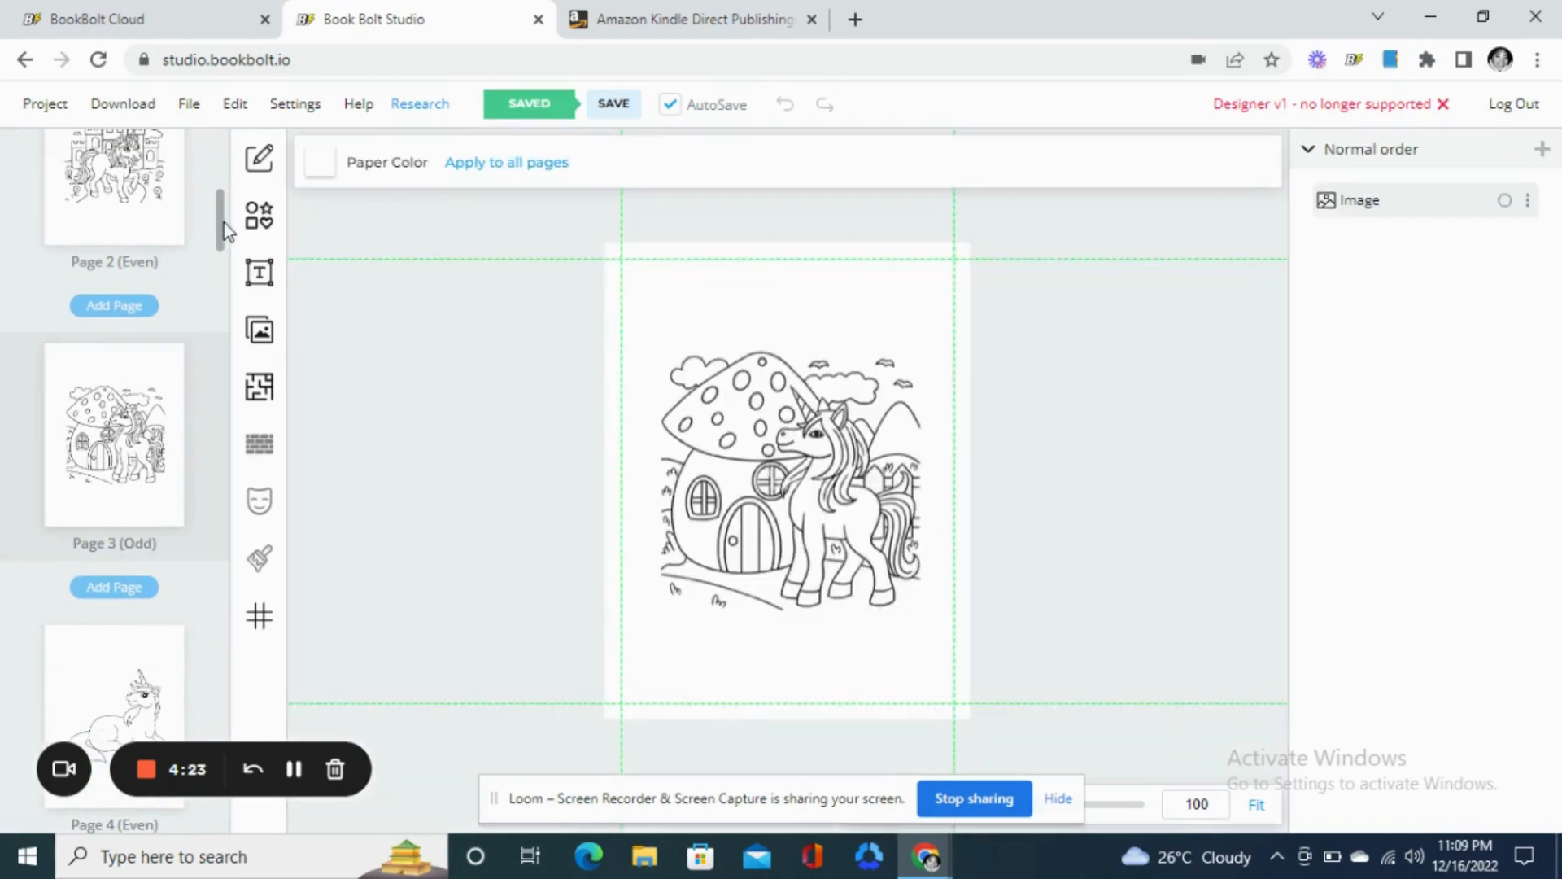
{"action": "left_click", "coordinate": [133, 108]}
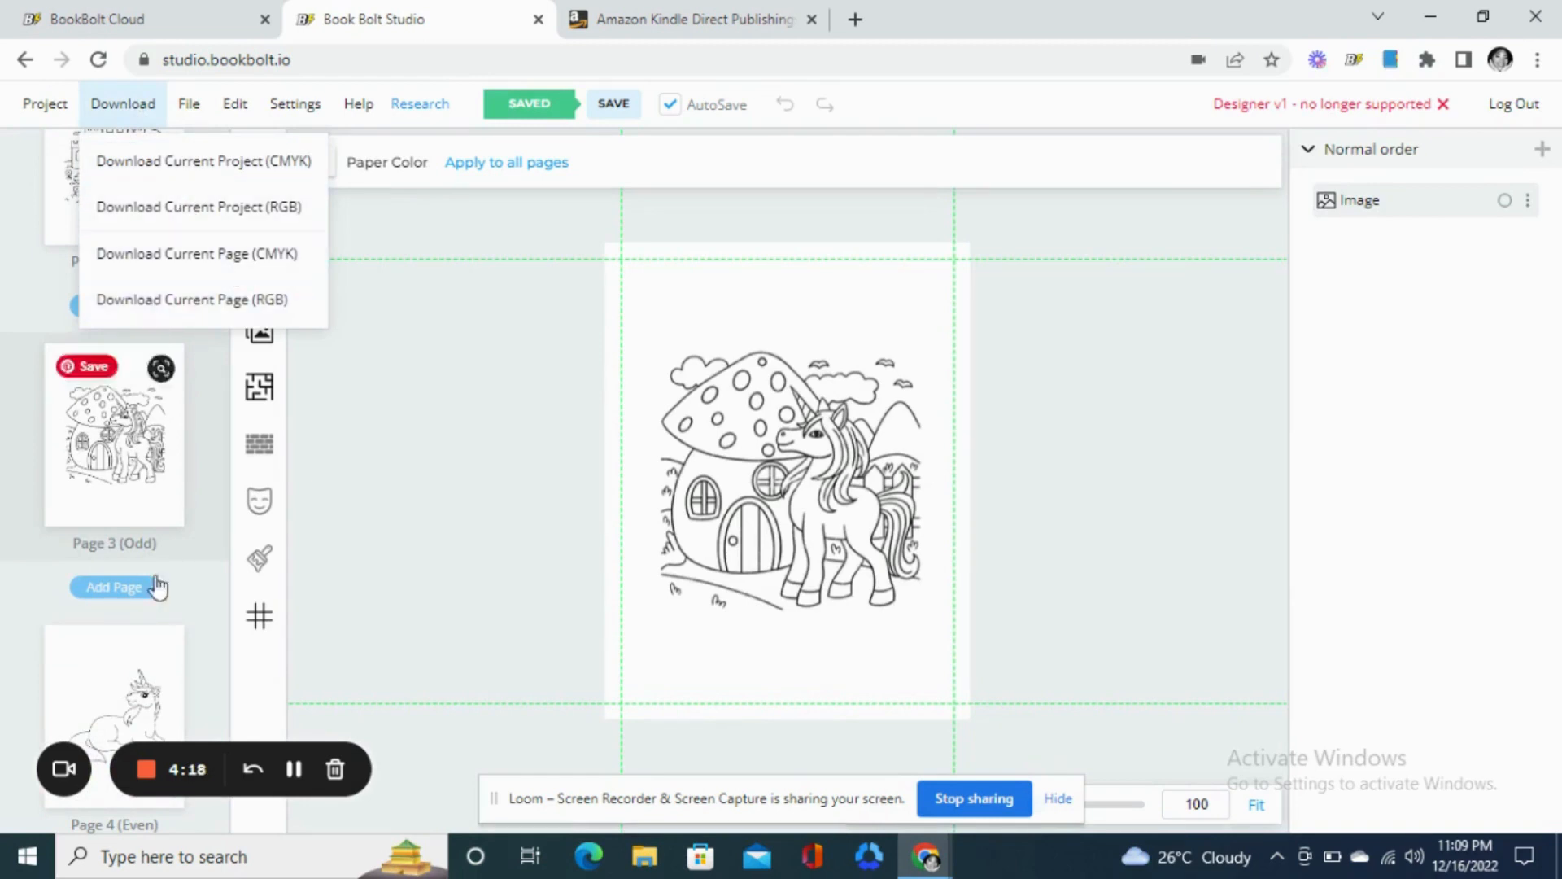
{"action": "left_click", "coordinate": [293, 769]}
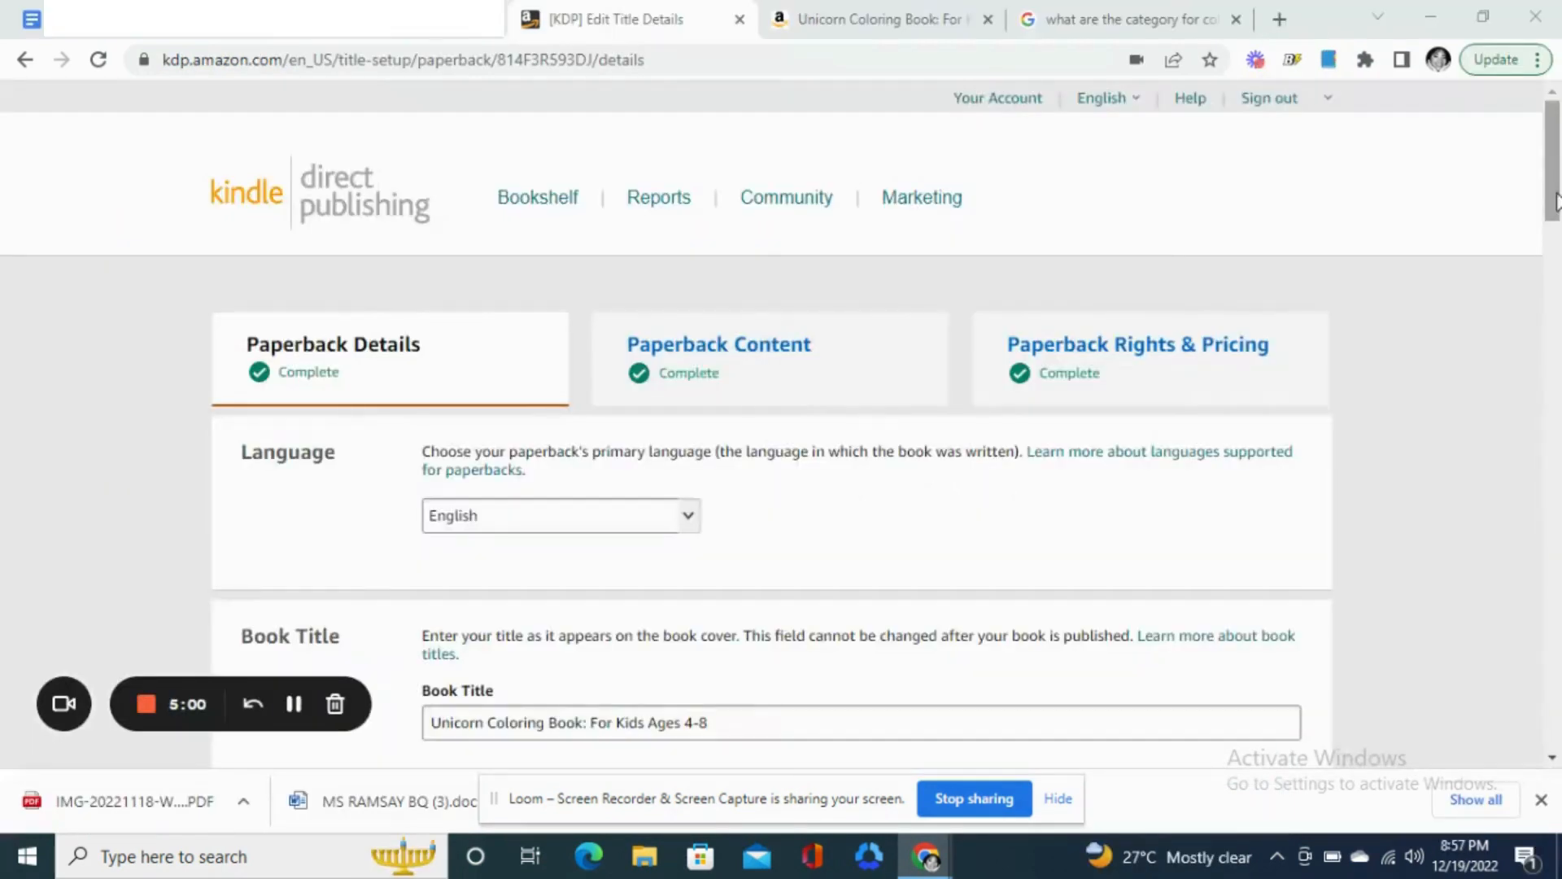
- Examine the language and book title sections of the paperback details in Kindle Direct Publishing
{"action": "left_click_drag", "start_coordinate": [1556, 202], "coordinate": [1555, 211]}
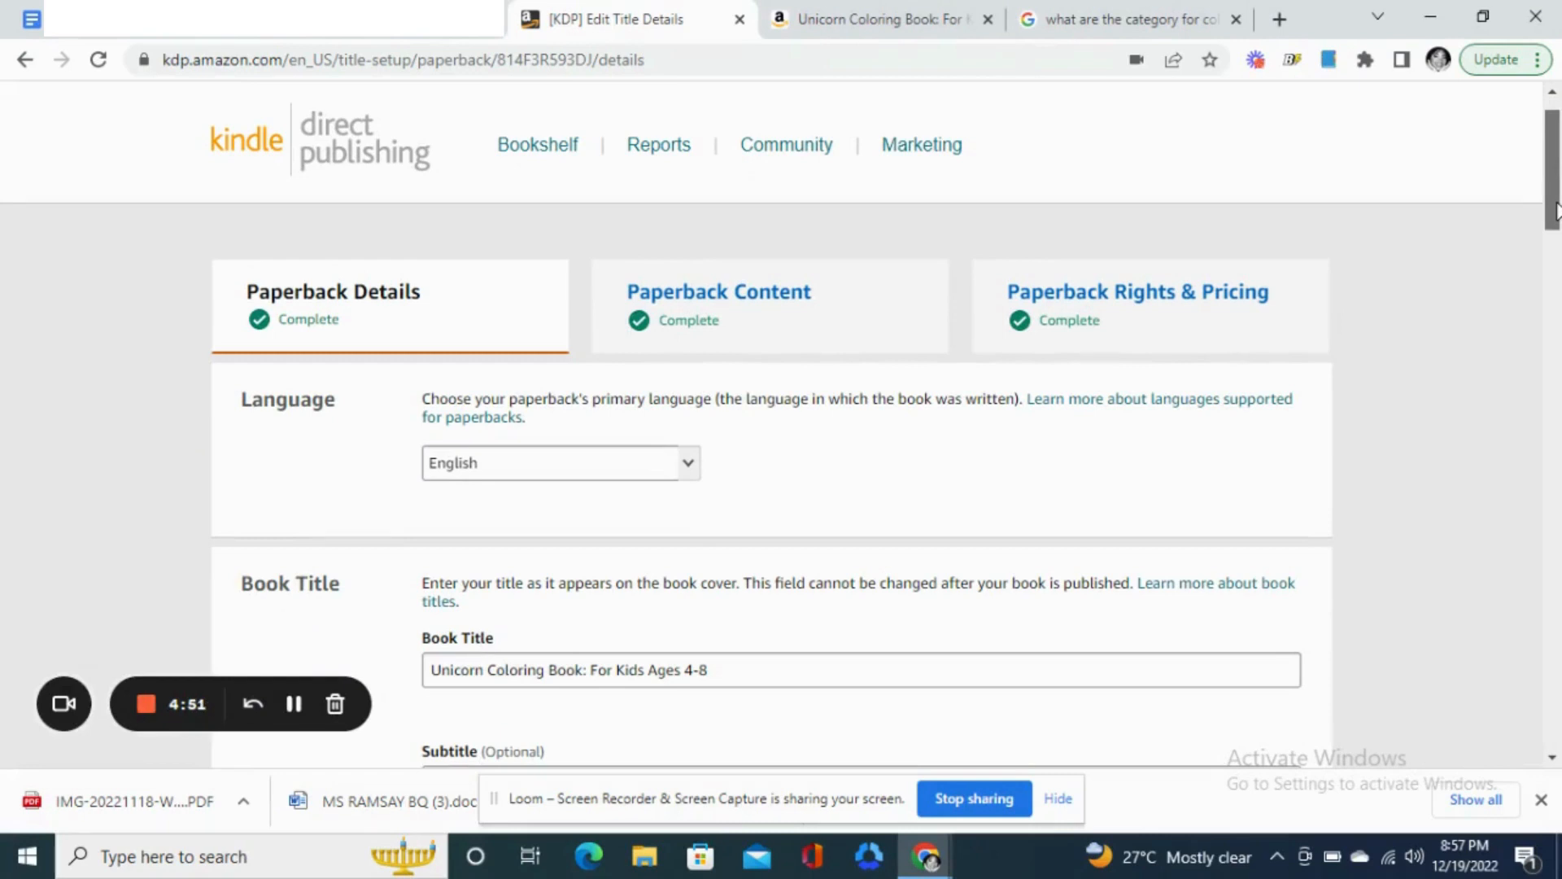
{"action": "left_click_drag", "start_coordinate": [1556, 212], "coordinate": [1555, 201]}
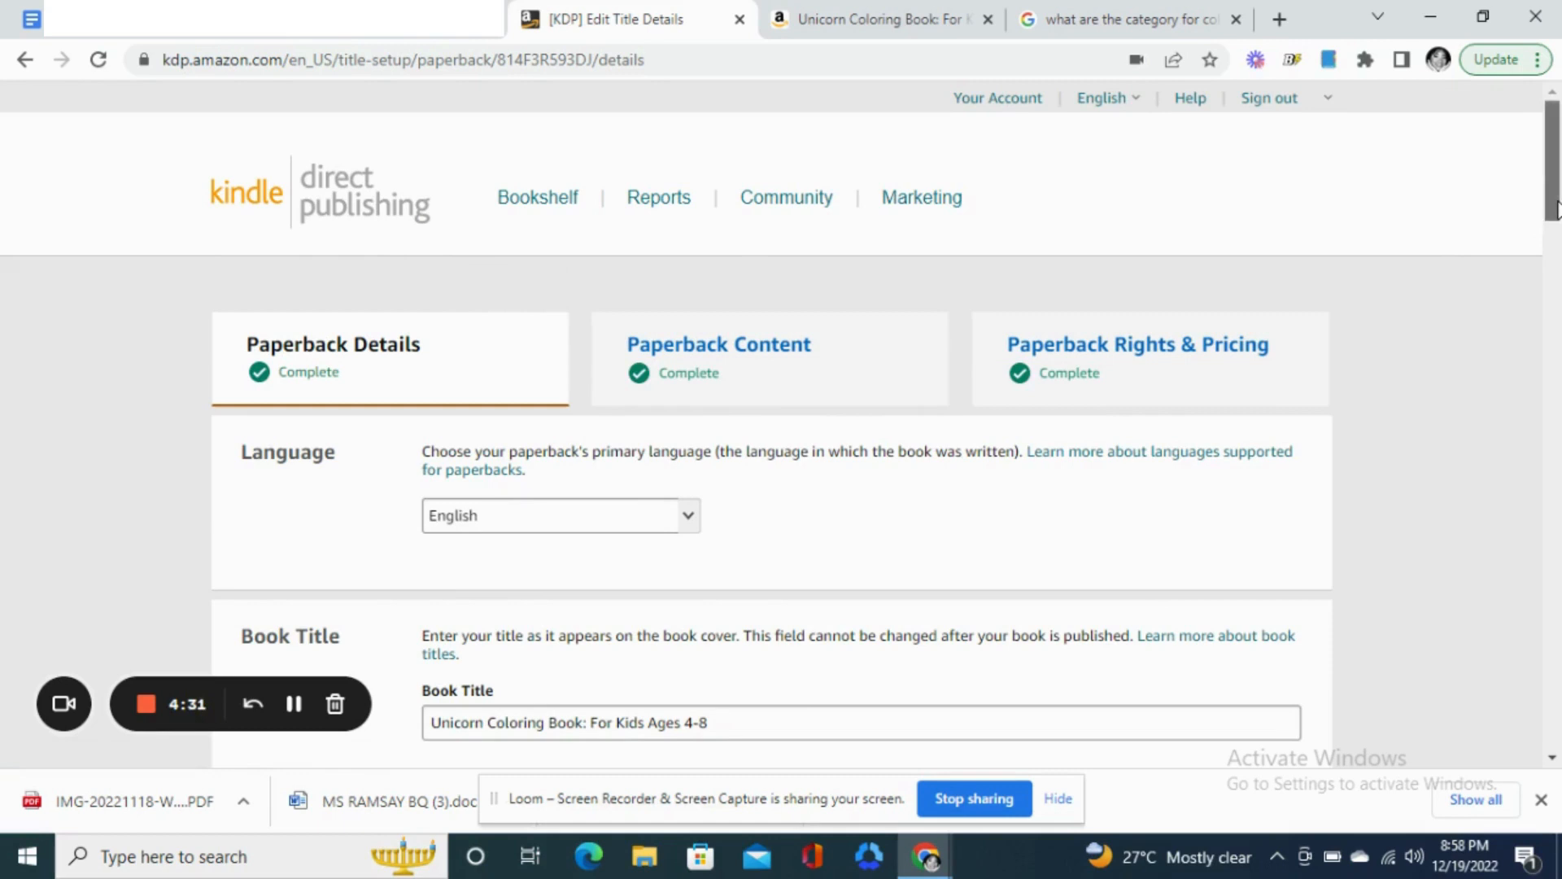
{"action": "left_click_drag", "start_coordinate": [1556, 210], "coordinate": [1555, 252]}
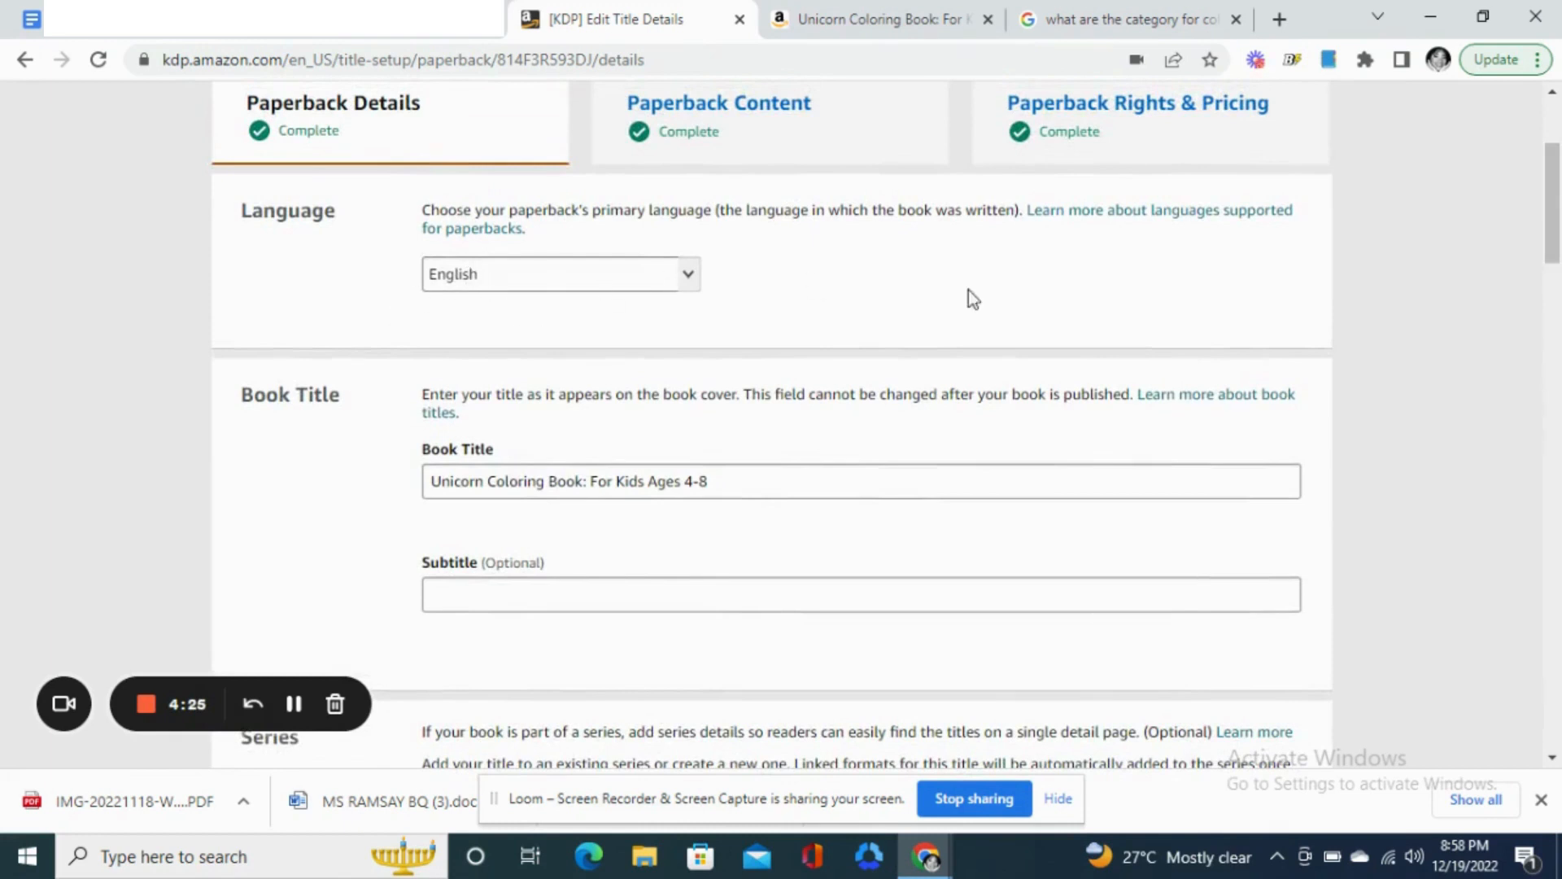
{"action": "left_click_drag", "start_coordinate": [1560, 229], "coordinate": [1559, 275]}
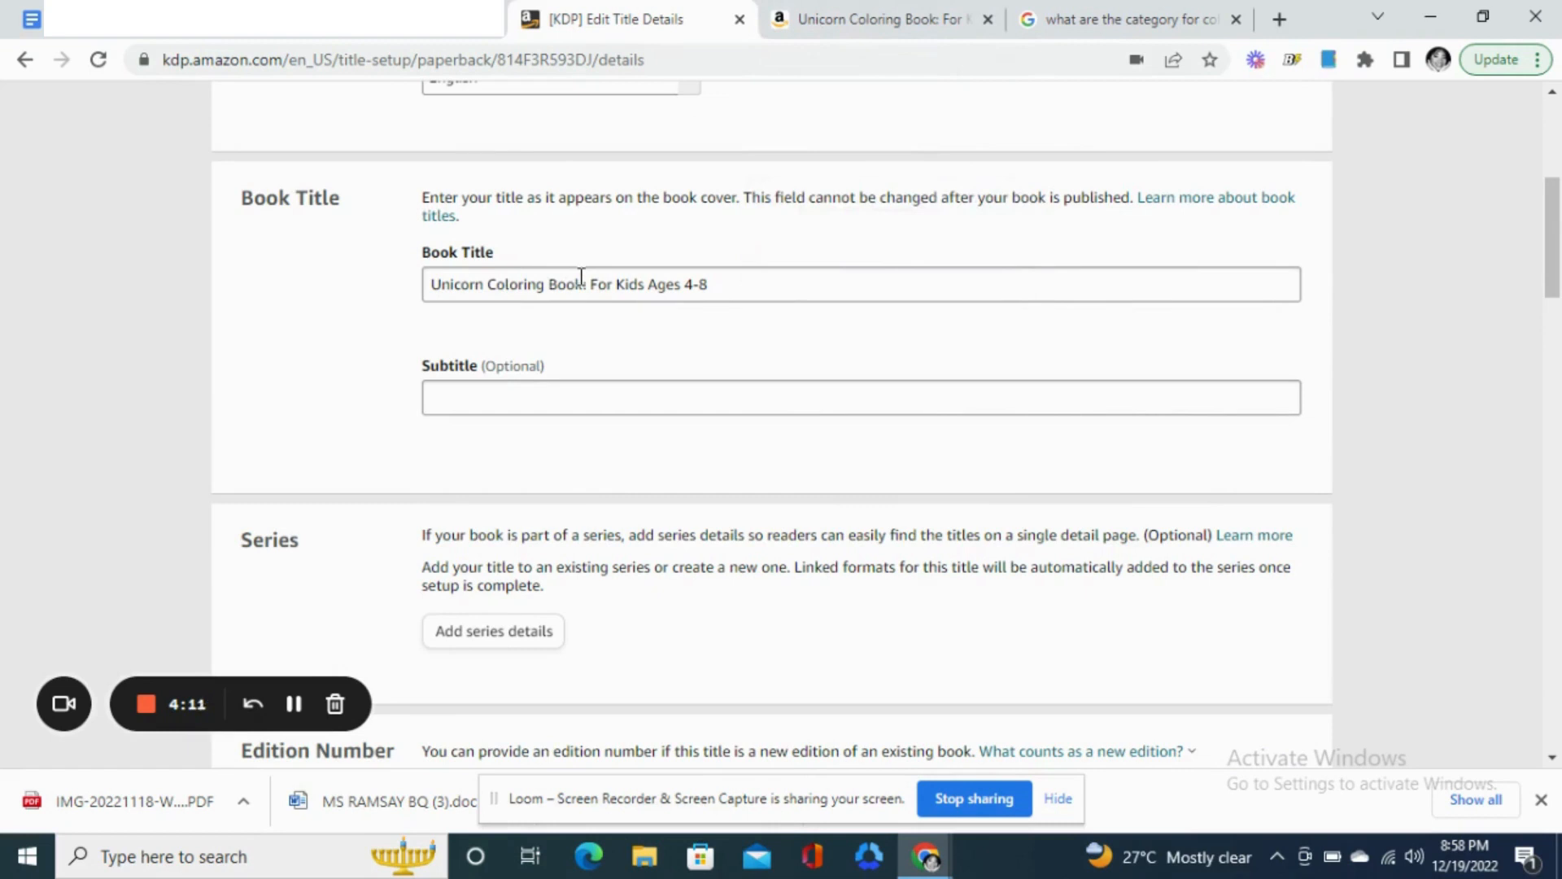
- Highlight the title on the Amazon listing of the Silly Bear unicorn coloring book, and return to the Kindle Direct Publishing title details
{"action": "left_click", "coordinate": [911, 11]}
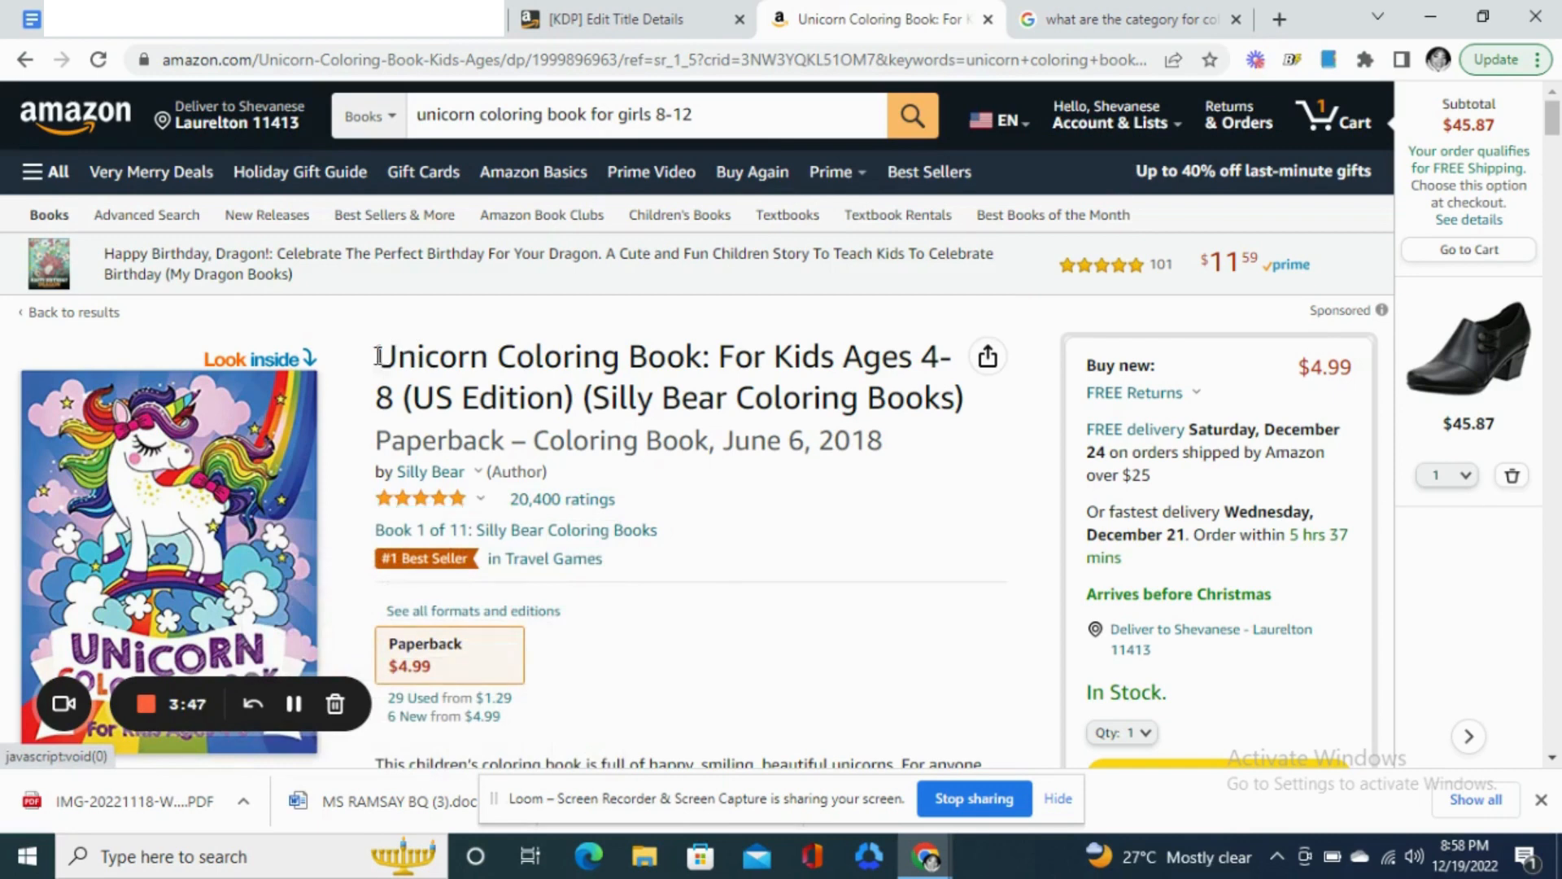
{"action": "left_click_drag", "start_coordinate": [377, 358], "coordinate": [546, 399]}
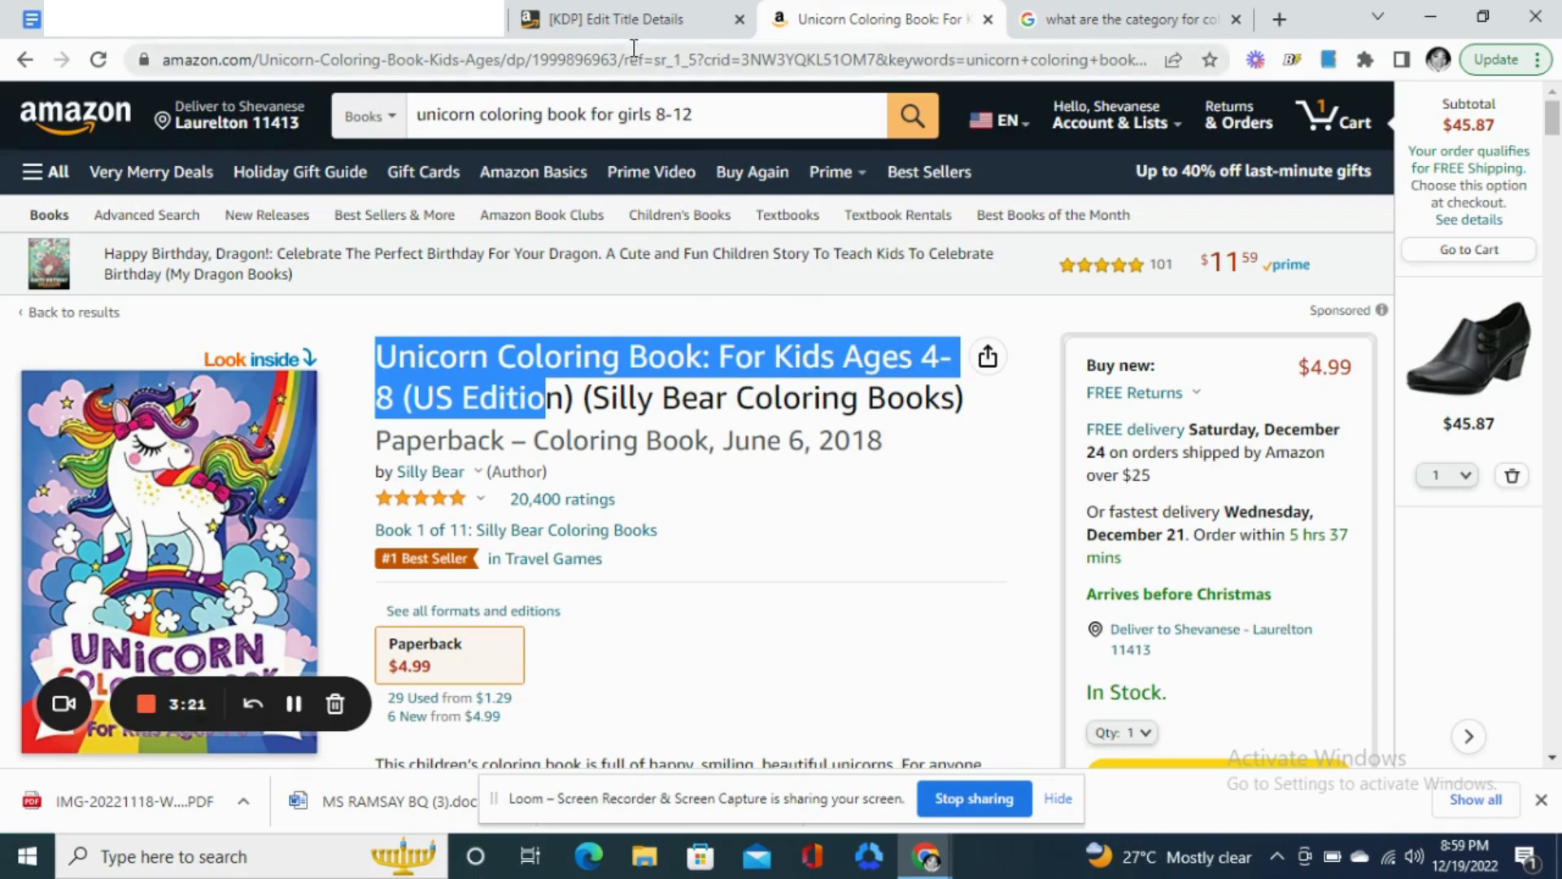
{"action": "left_click", "coordinate": [619, 19]}
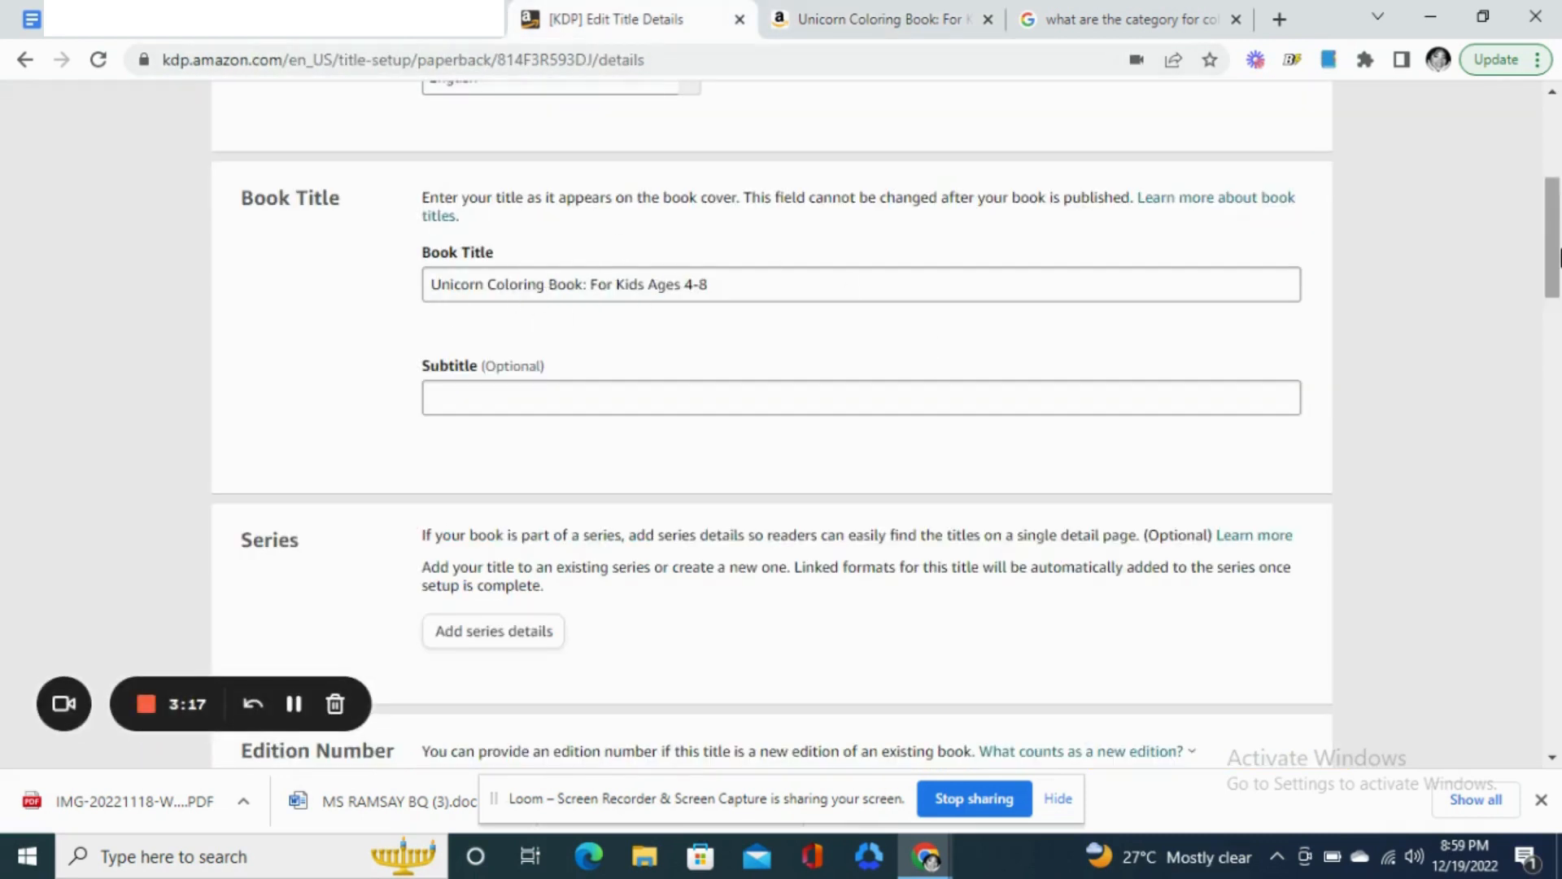
- Examine the series, edition number, author, contributors and description sections of the paperback details
{"action": "left_click_drag", "start_coordinate": [1560, 256], "coordinate": [1559, 317]}
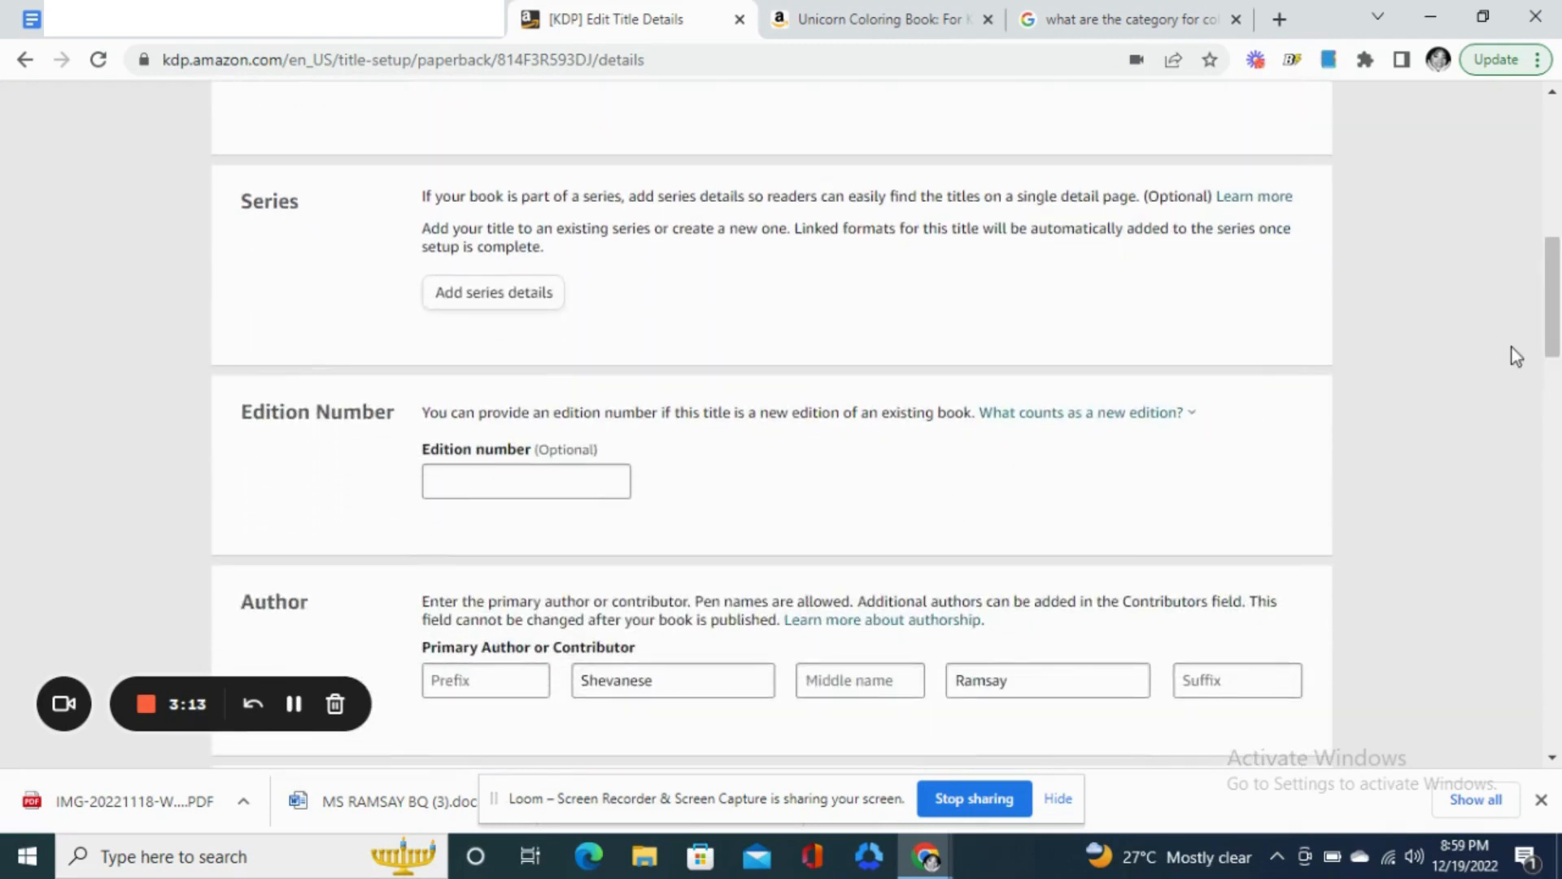
{"action": "mouse_move", "coordinate": [1559, 322]}
{"action": "left_mouse_down"}
{"action": "mouse_move", "coordinate": [1560, 366]}
{"action": "mouse_move", "coordinate": [1559, 333]}
{"action": "left_mouse_up"}
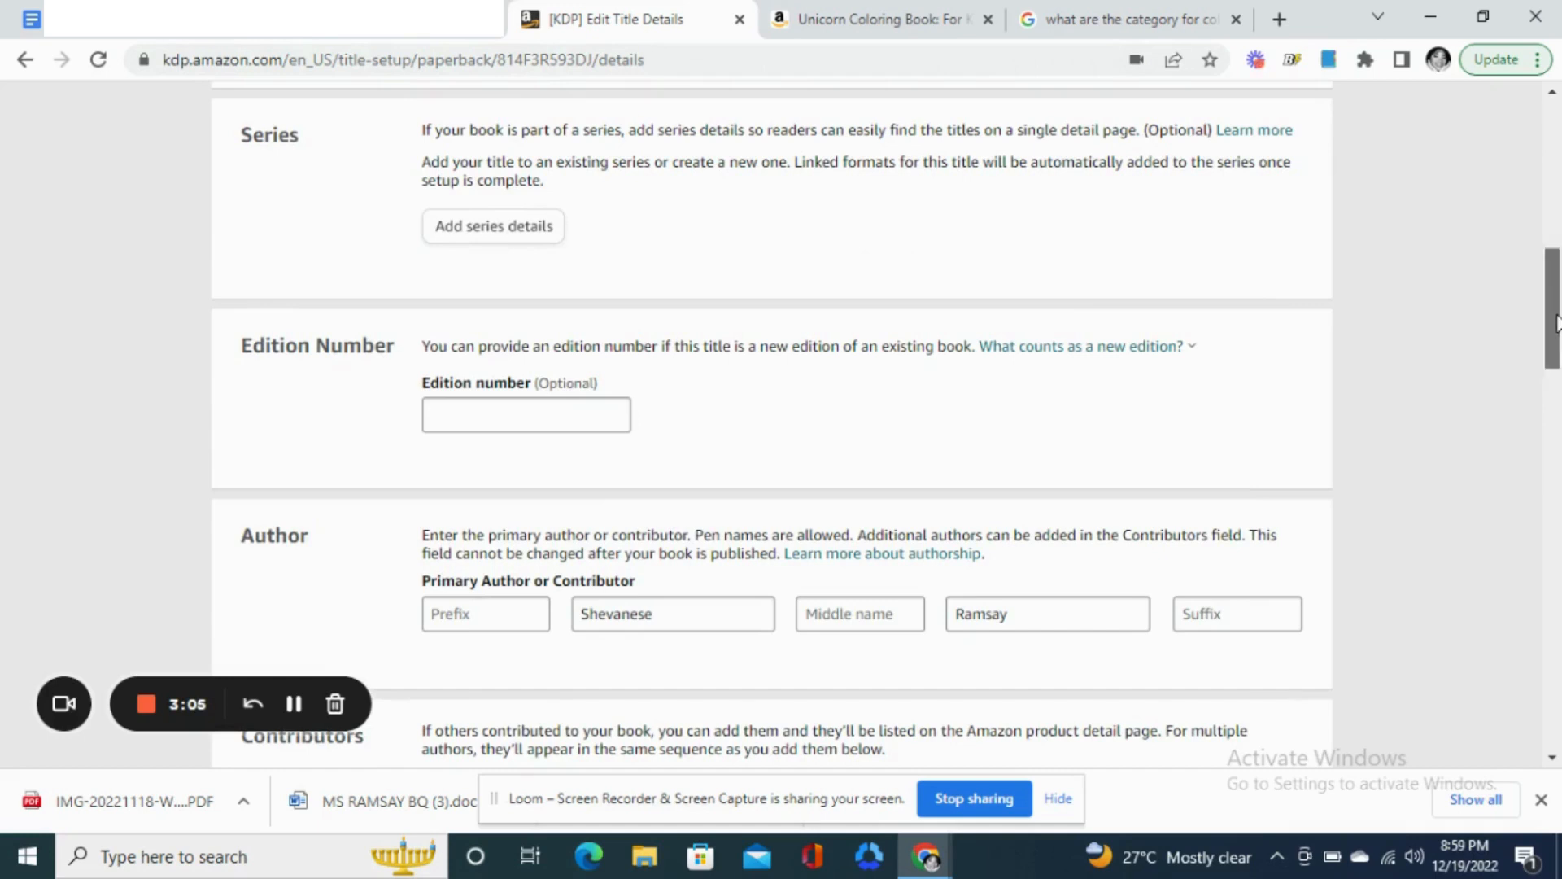
{"action": "left_click_drag", "start_coordinate": [1558, 322], "coordinate": [1557, 354]}
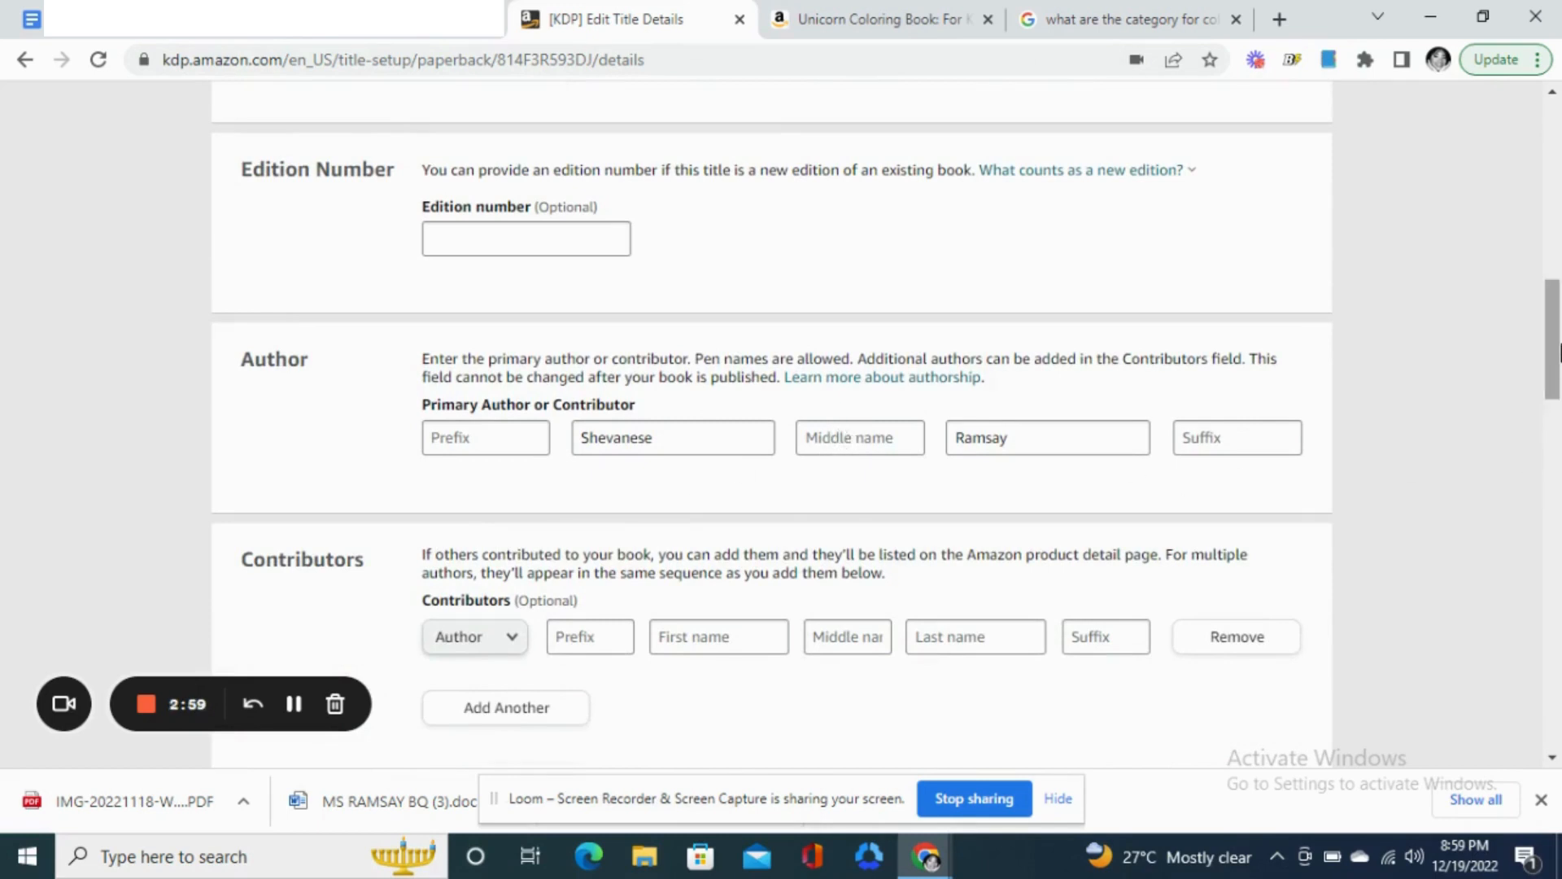
{"action": "left_click_drag", "start_coordinate": [1557, 355], "coordinate": [1557, 366]}
{"action": "scroll", "coordinate": [839, 377], "scroll_direction": "down", "scroll_amount": 3}
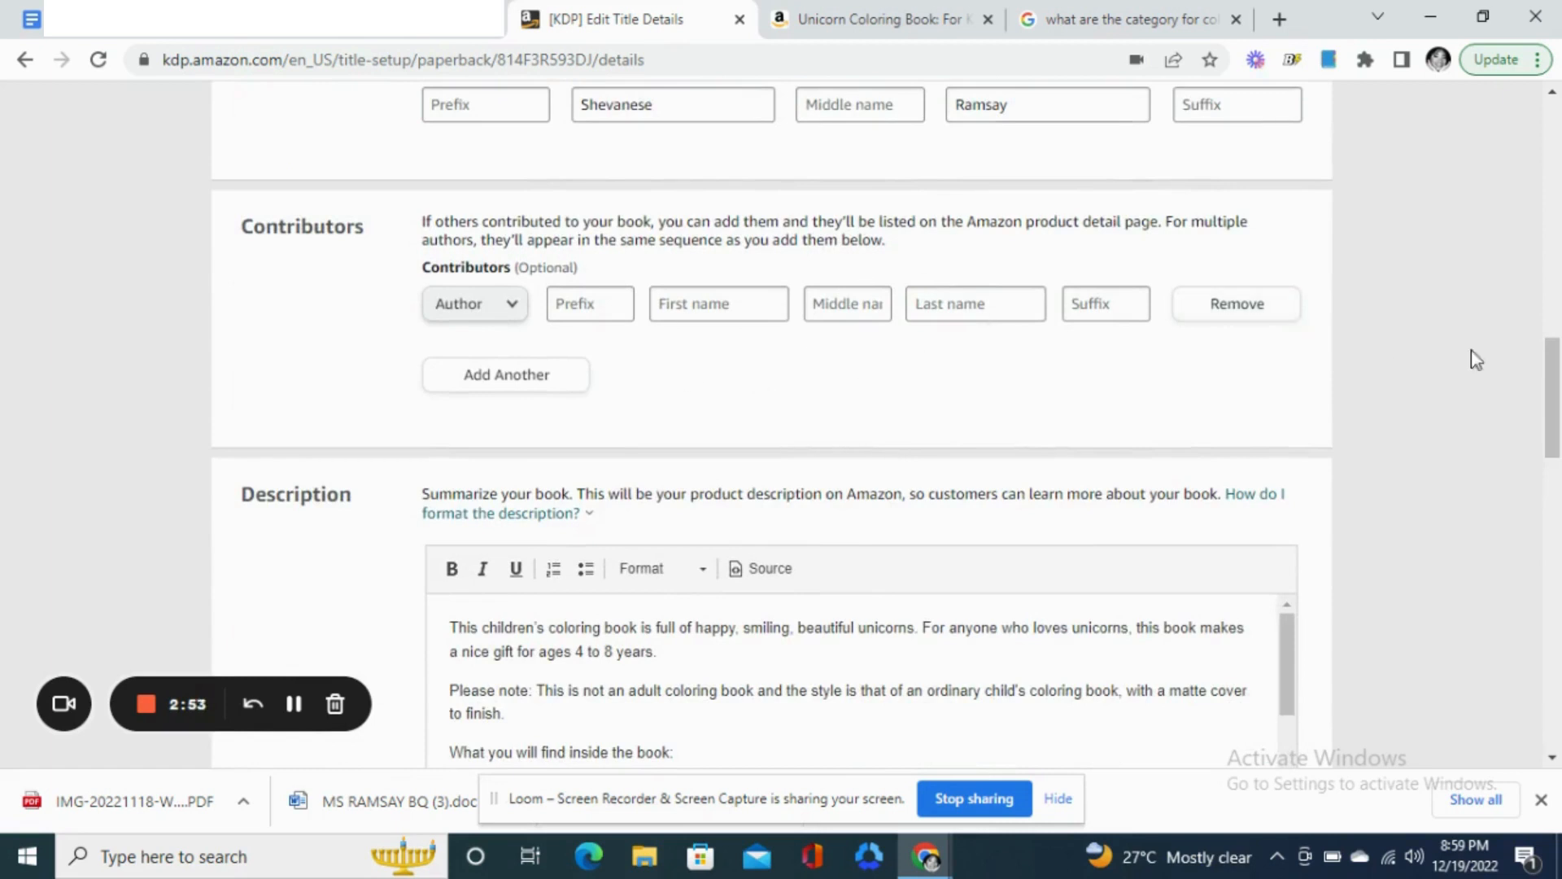
- Compare the paperback's description with the one on the Amazon listing of the Silly Bear unicorn coloring book
{"action": "left_click_drag", "start_coordinate": [1558, 377], "coordinate": [1558, 439]}
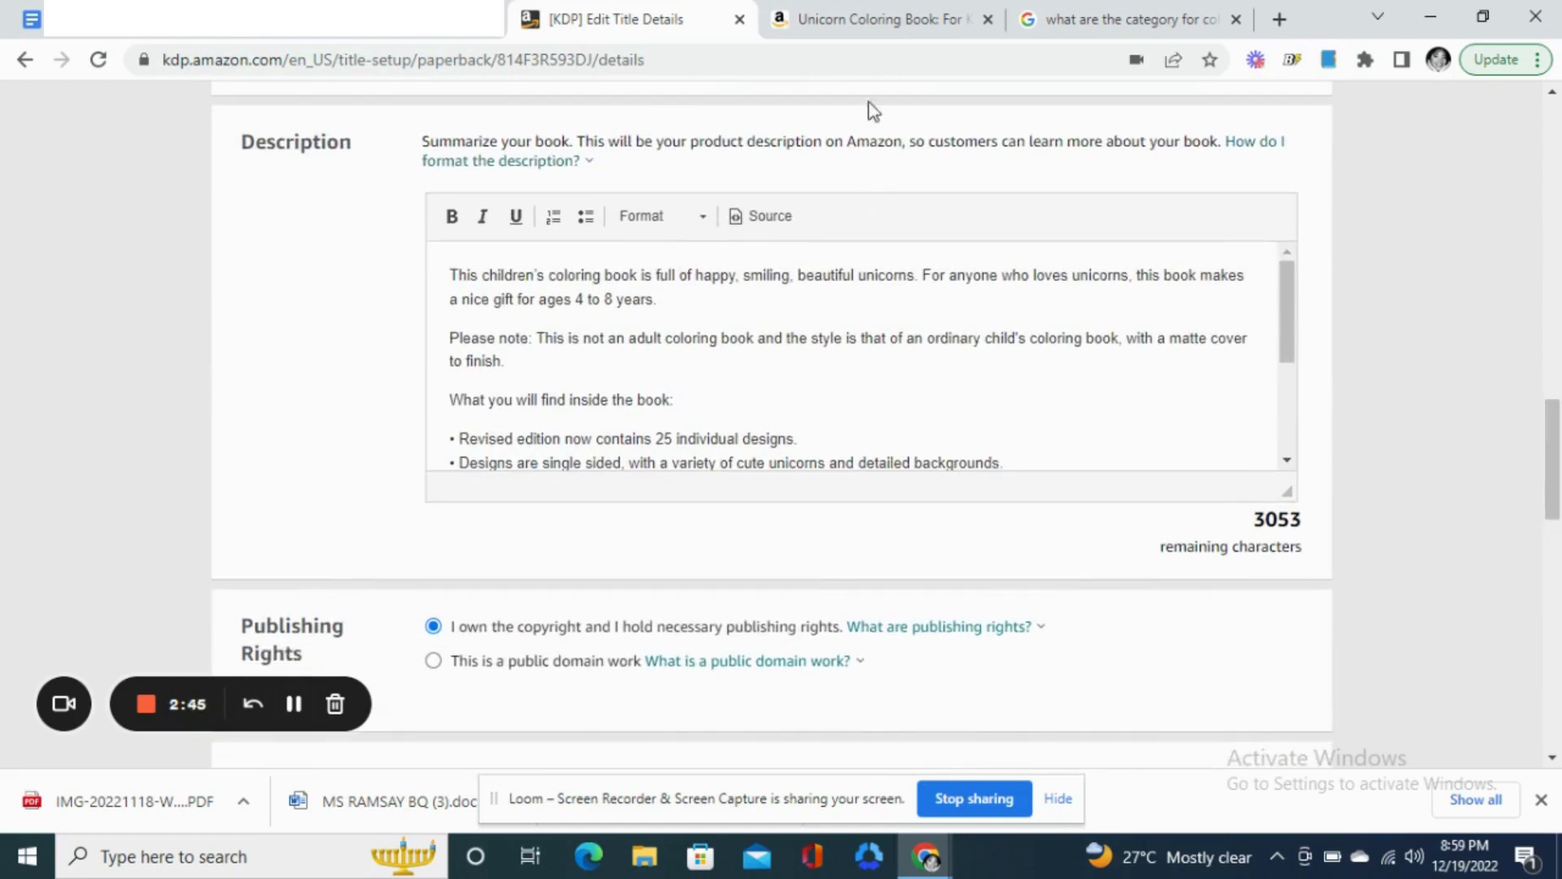
{"action": "left_click", "coordinate": [887, 16]}
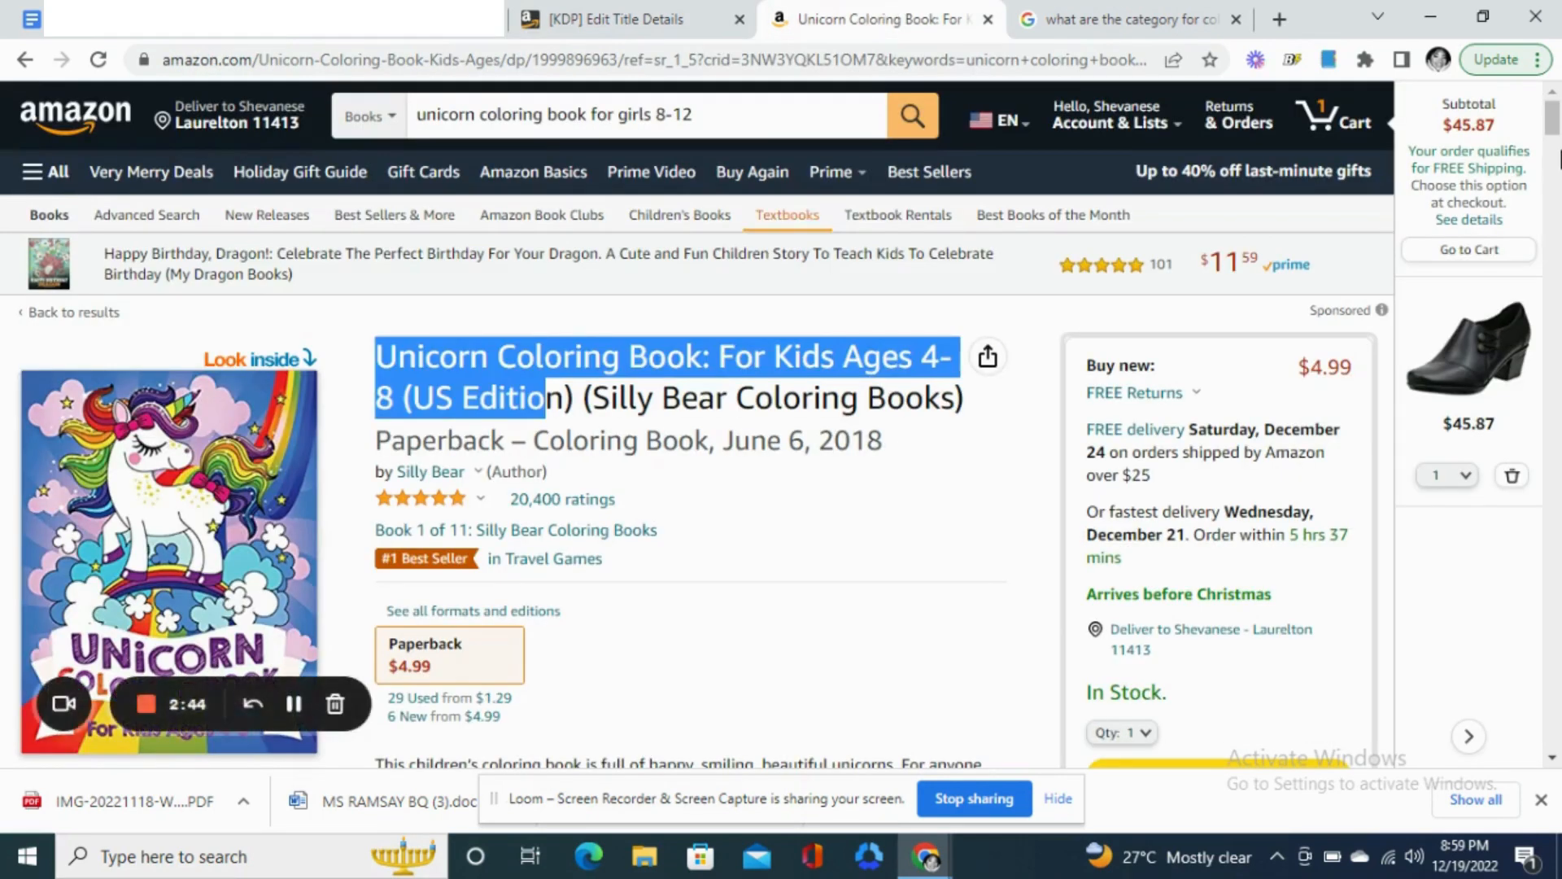
{"action": "mouse_move", "coordinate": [1556, 122]}
{"action": "left_mouse_down"}
{"action": "mouse_move", "coordinate": [1559, 163]}
{"action": "mouse_move", "coordinate": [1557, 135]}
{"action": "left_mouse_up"}
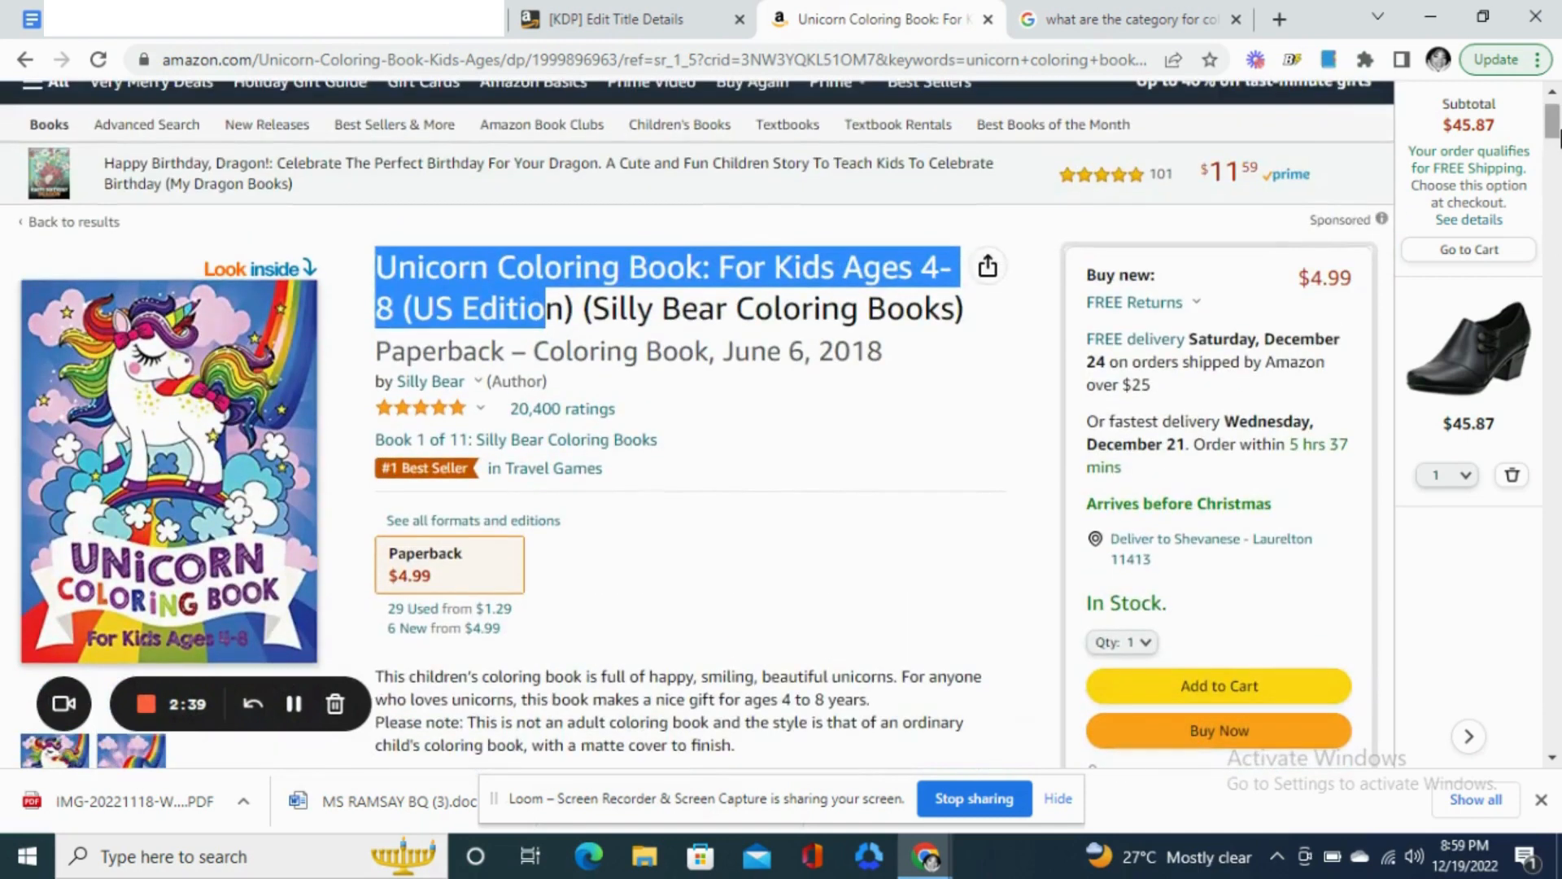
{"action": "left_click", "coordinate": [672, 18]}
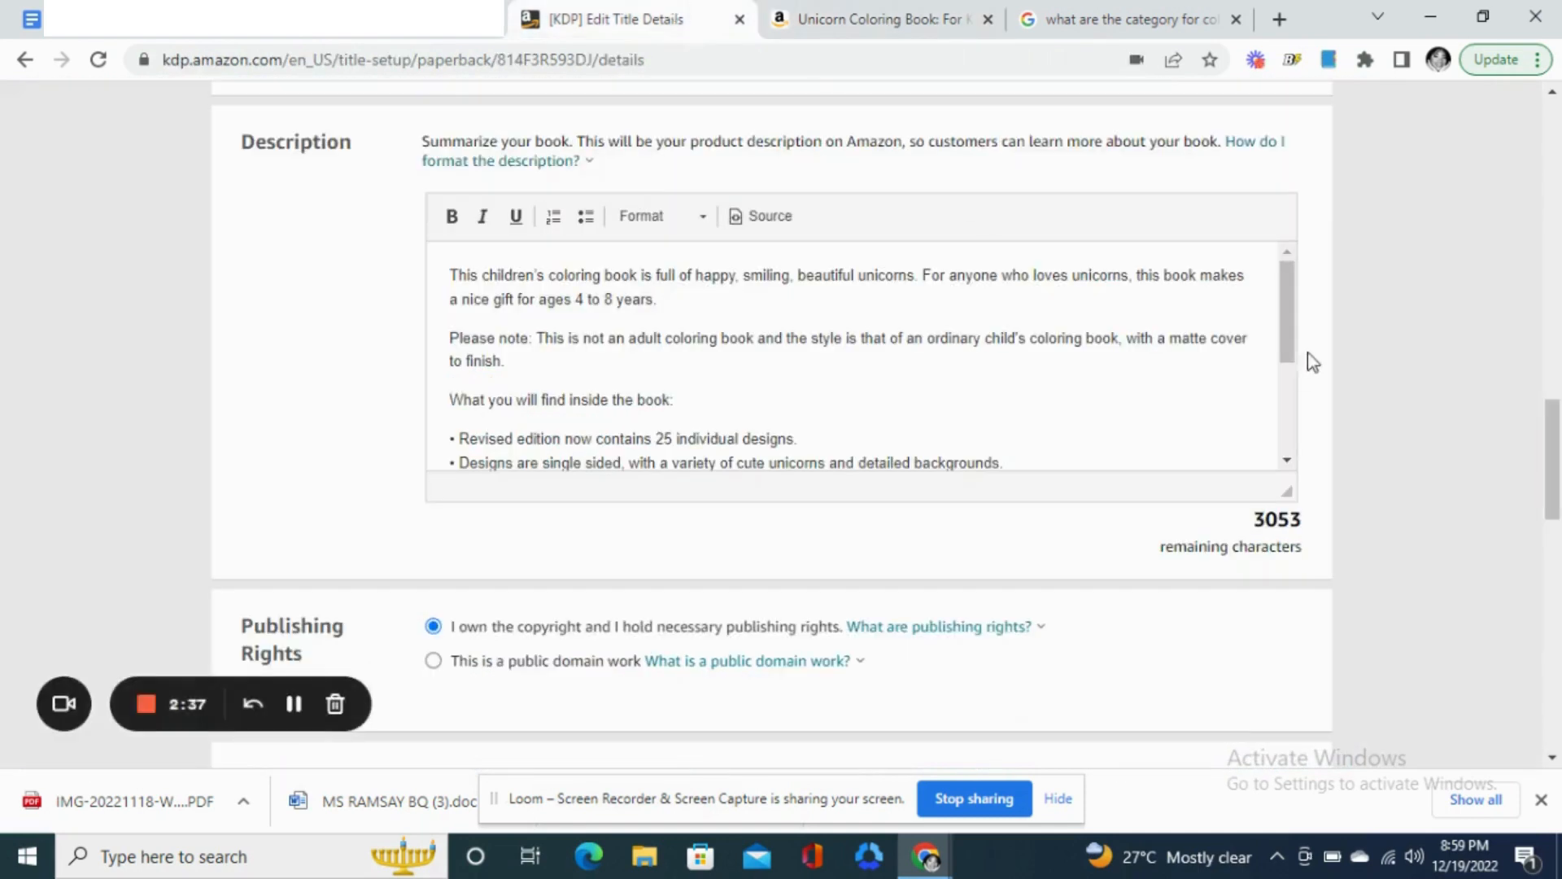
- Check the publishing rights, keywords, categories and adult content sections, and save the paperback details to continue to the content page
{"action": "left_click_drag", "start_coordinate": [1554, 419], "coordinate": [1559, 487]}
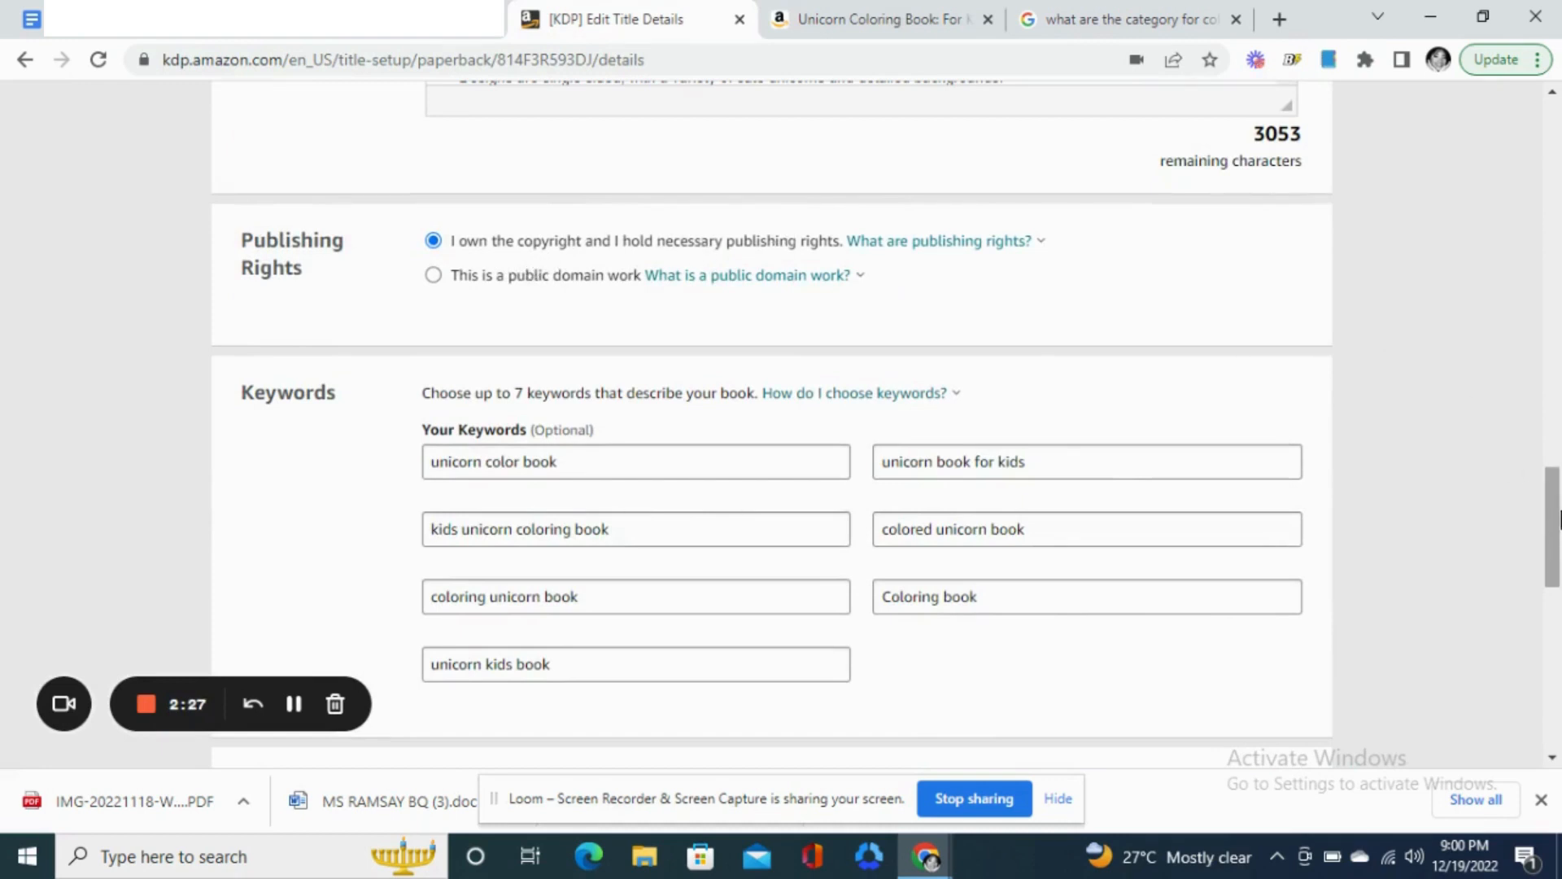
{"action": "left_click_drag", "start_coordinate": [1558, 521], "coordinate": [1558, 557]}
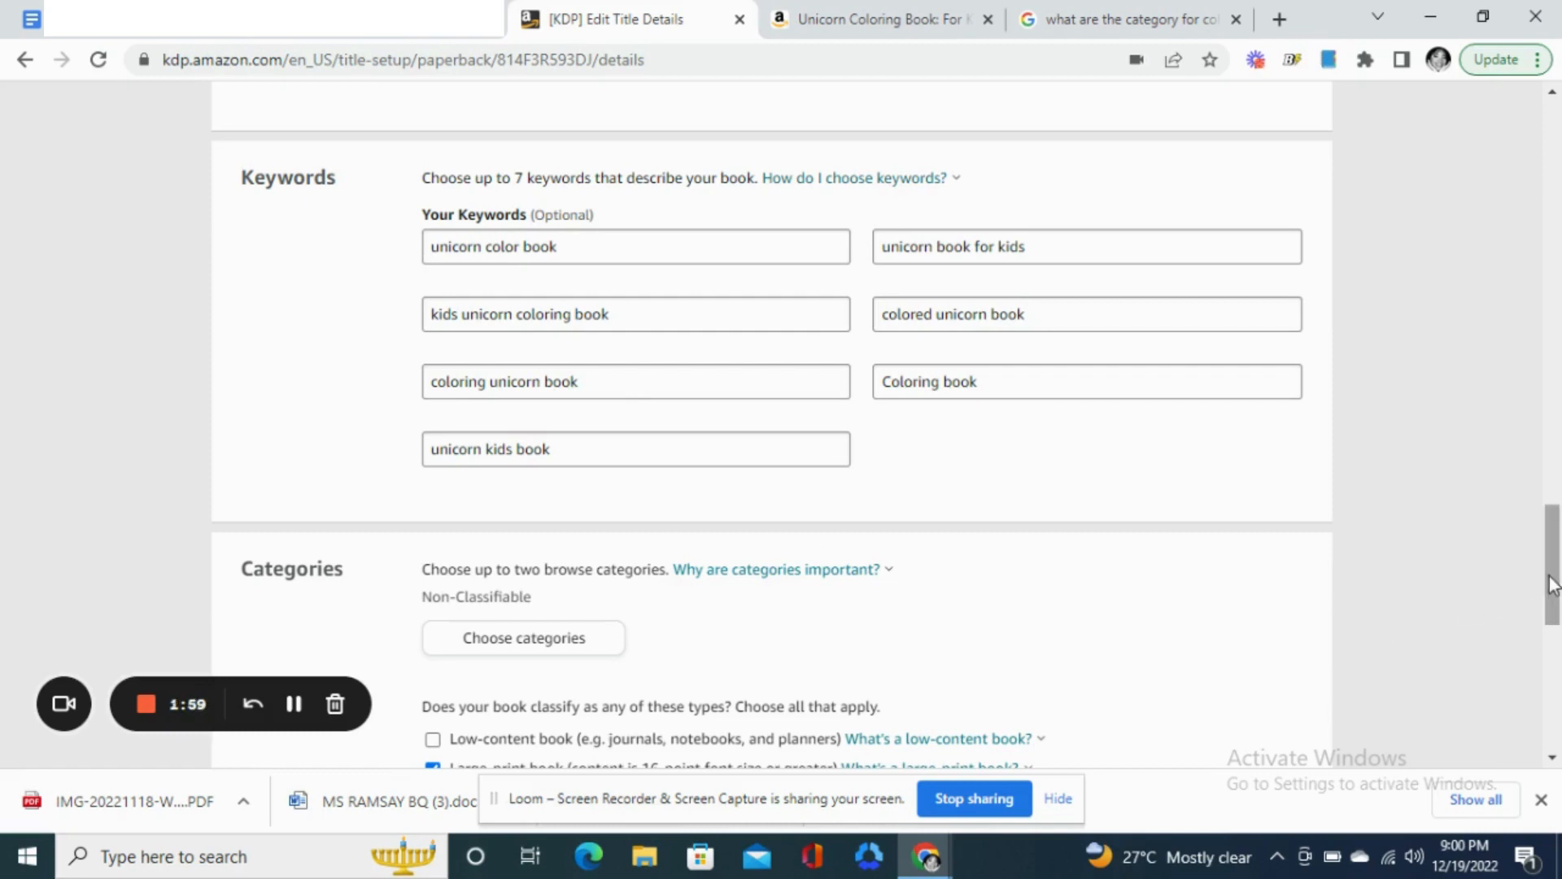
{"action": "left_click_drag", "start_coordinate": [1551, 584], "coordinate": [1550, 643]}
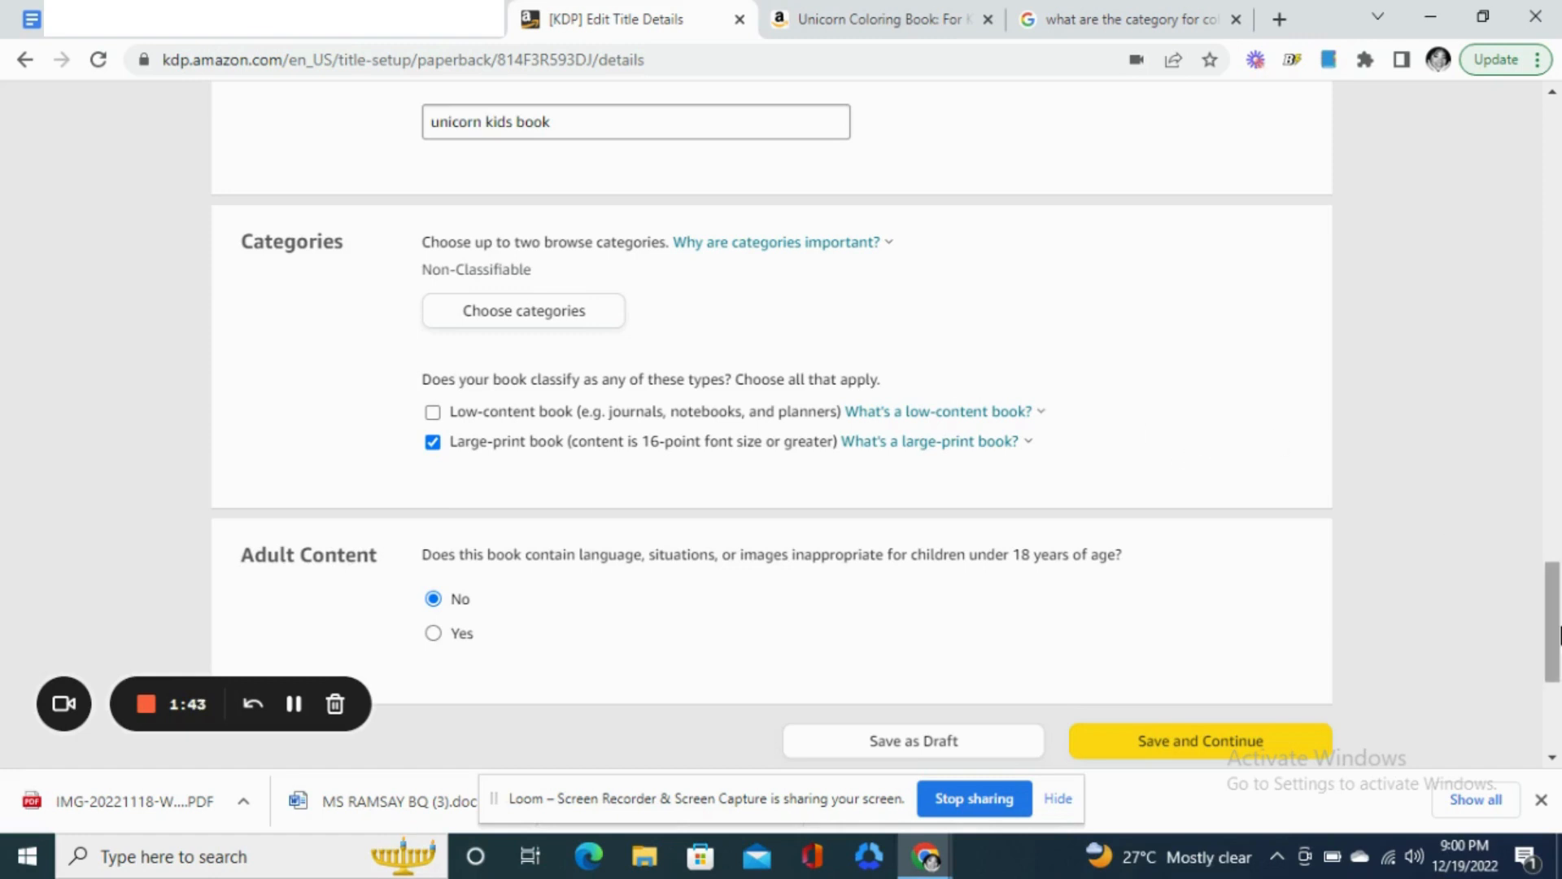
{"action": "left_click_drag", "start_coordinate": [1557, 639], "coordinate": [1557, 674]}
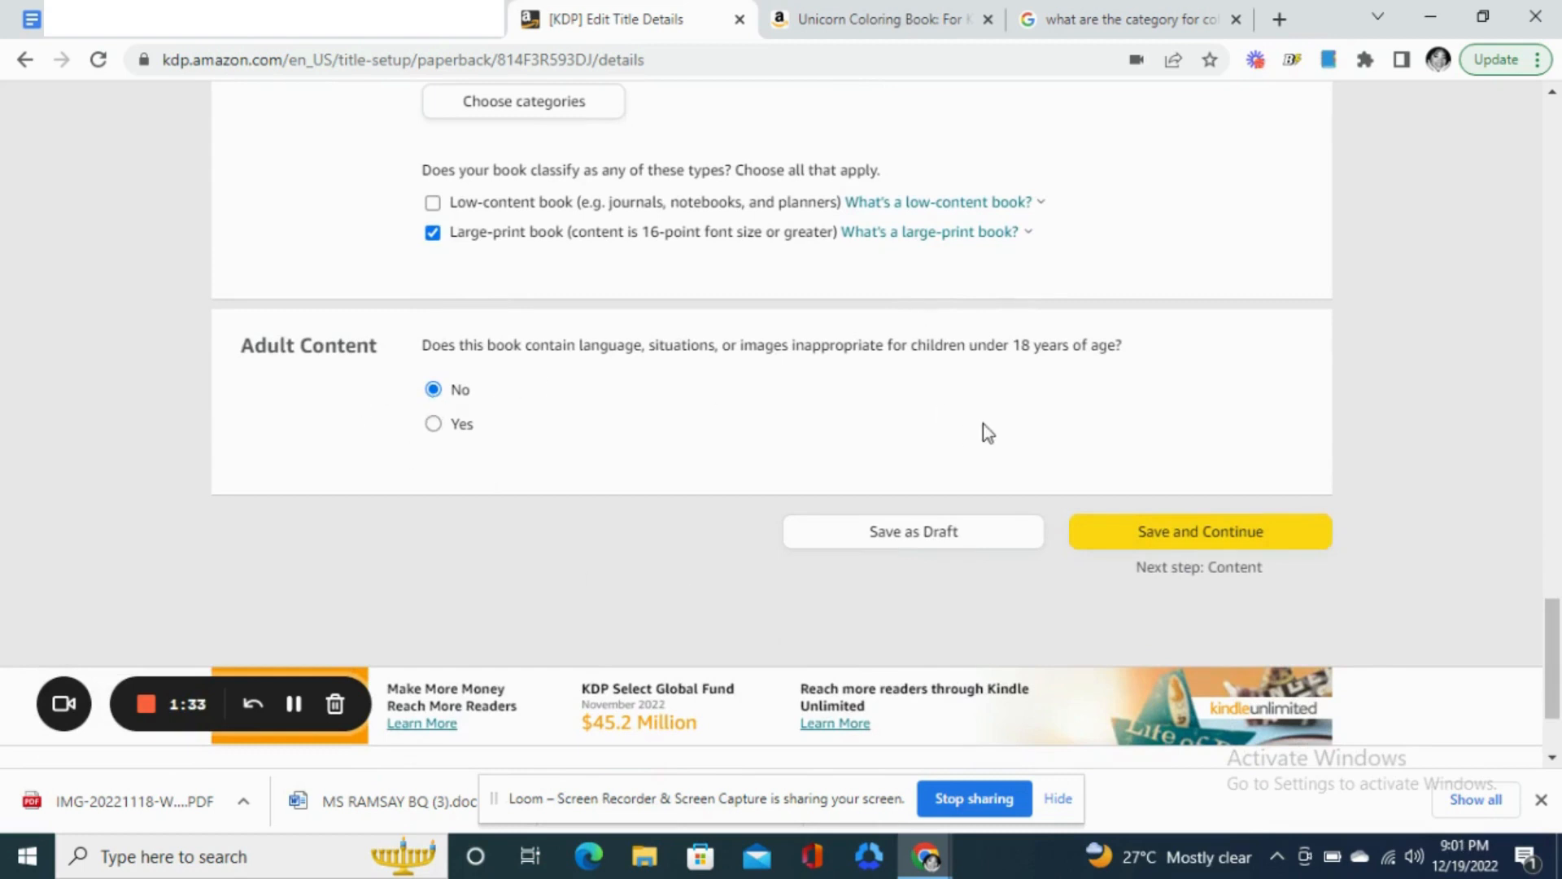
{"action": "left_click", "coordinate": [1169, 534]}
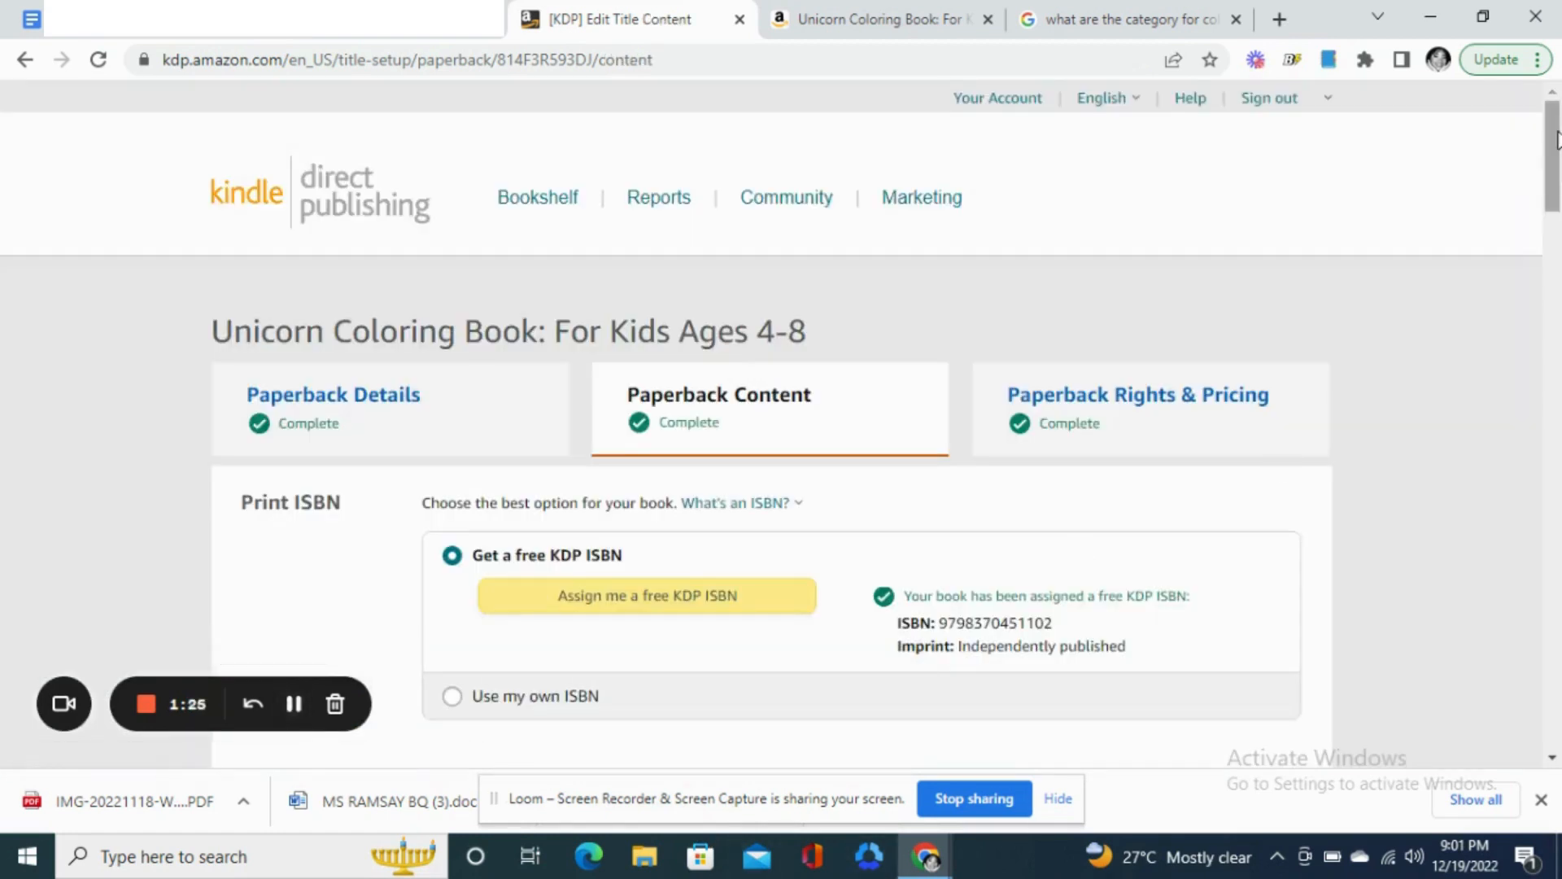
- Examine the print ISBN, publication date, and ink and paper type sections of the paperback content
{"action": "scroll", "coordinate": [1556, 138], "scroll_direction": "down", "scroll_amount": 2}
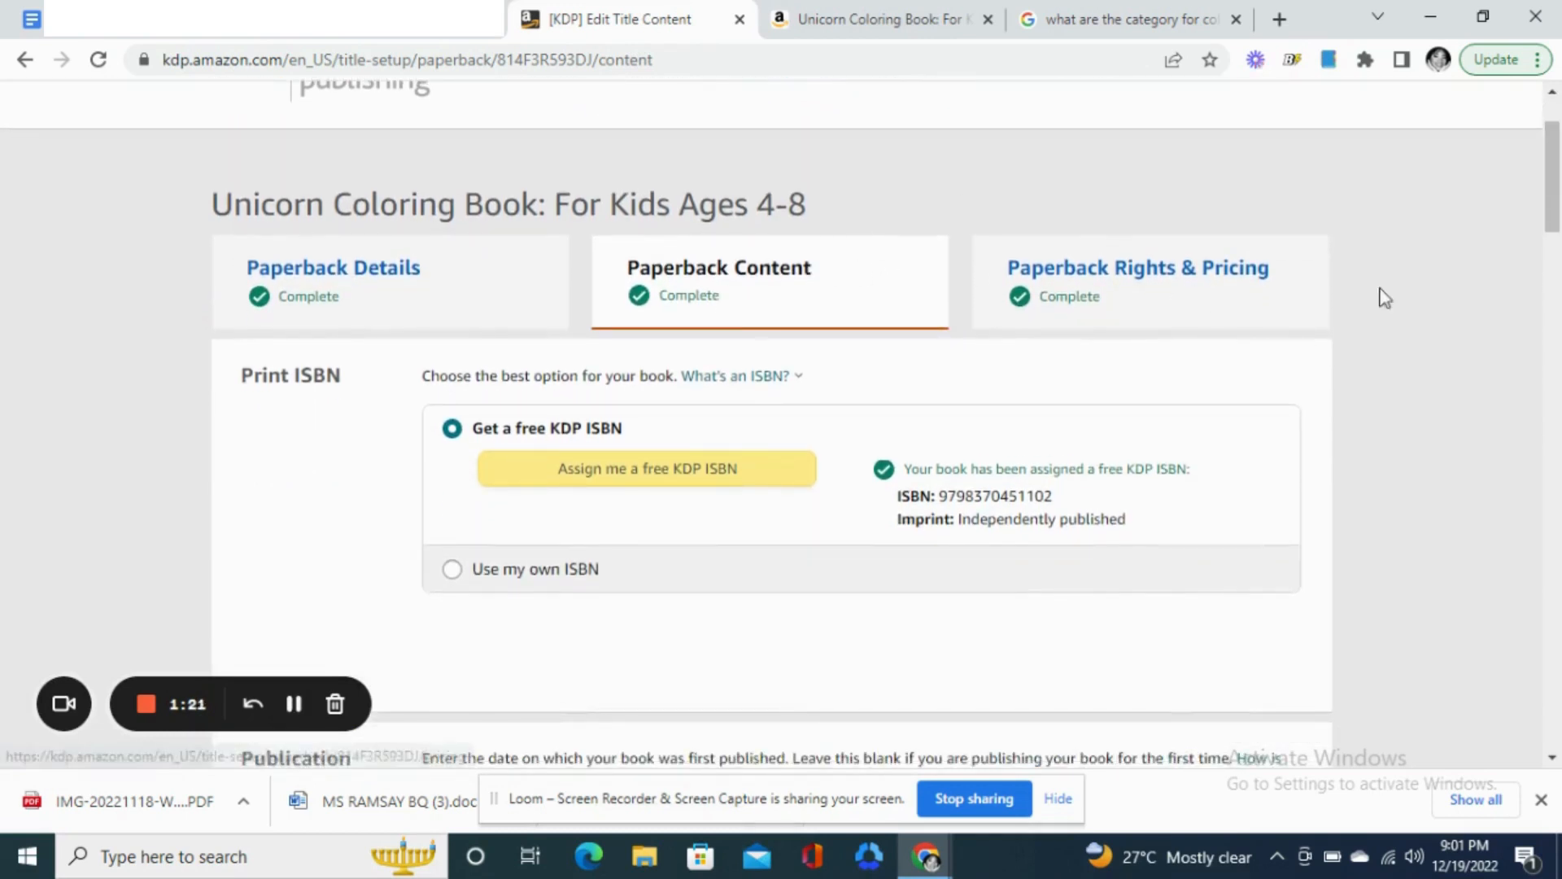
{"action": "scroll", "coordinate": [1557, 235], "scroll_direction": "down", "scroll_amount": 1}
{"action": "scroll", "coordinate": [1557, 234], "scroll_direction": "down", "scroll_amount": 1}
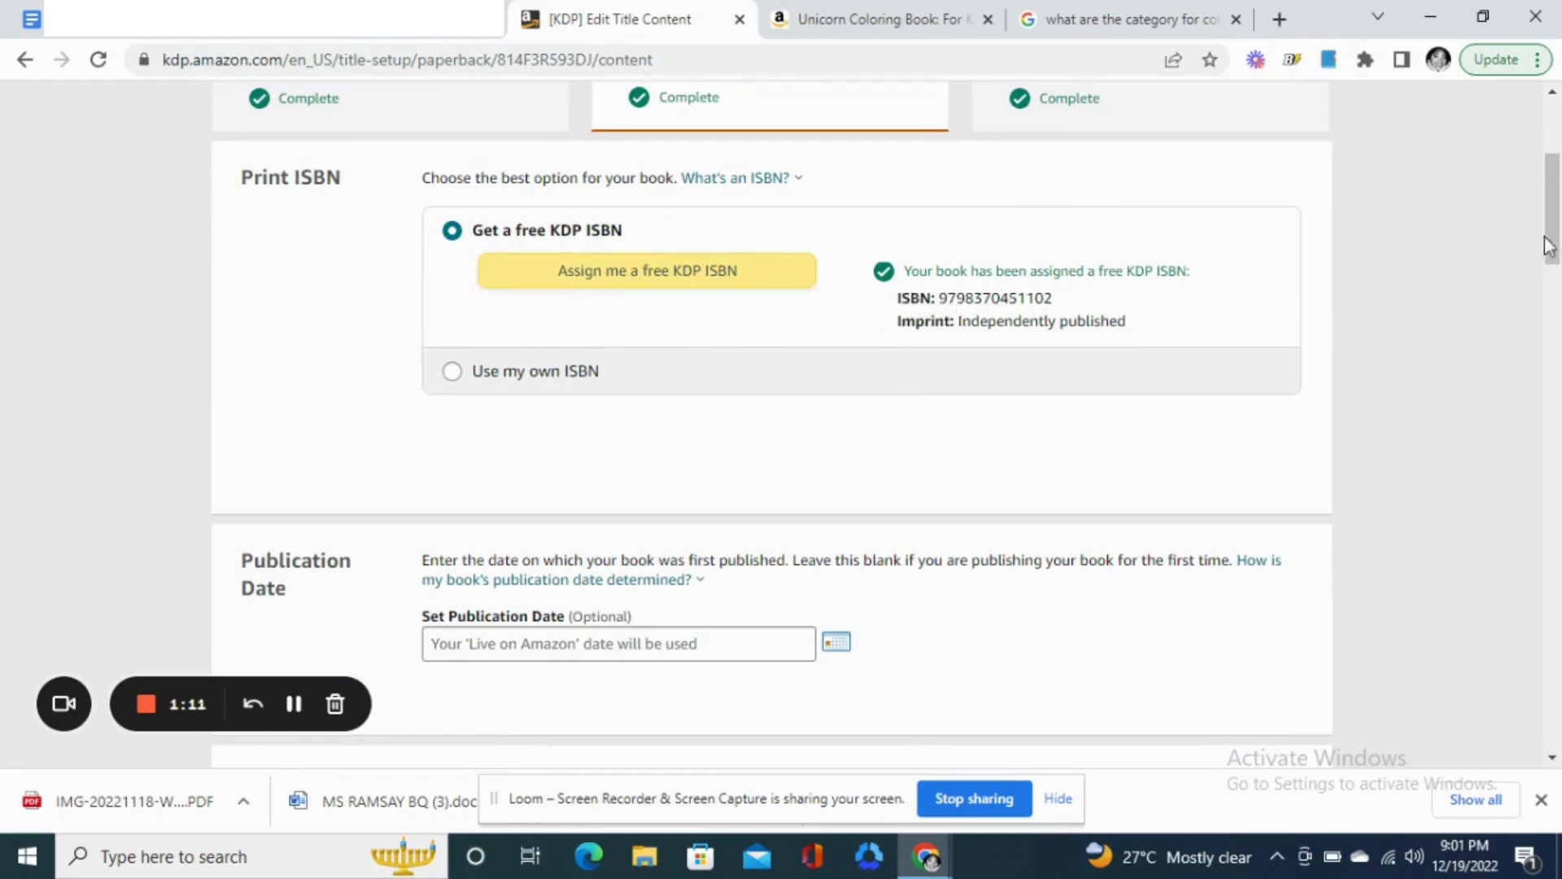
{"action": "left_click_drag", "start_coordinate": [1558, 236], "coordinate": [1556, 269]}
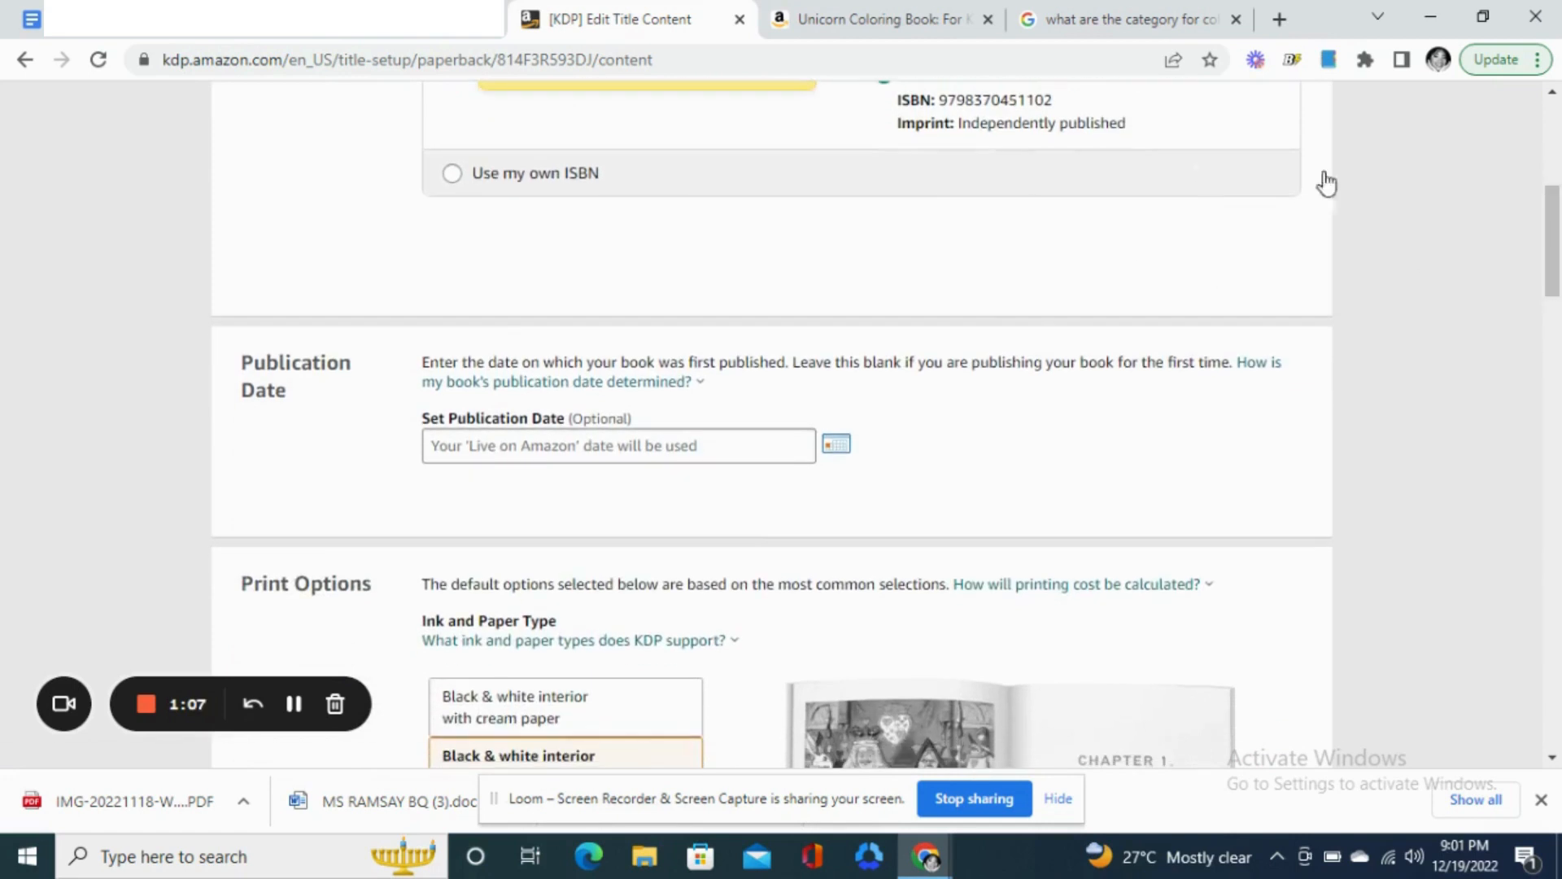
{"action": "left_click_drag", "start_coordinate": [1558, 244], "coordinate": [1558, 303]}
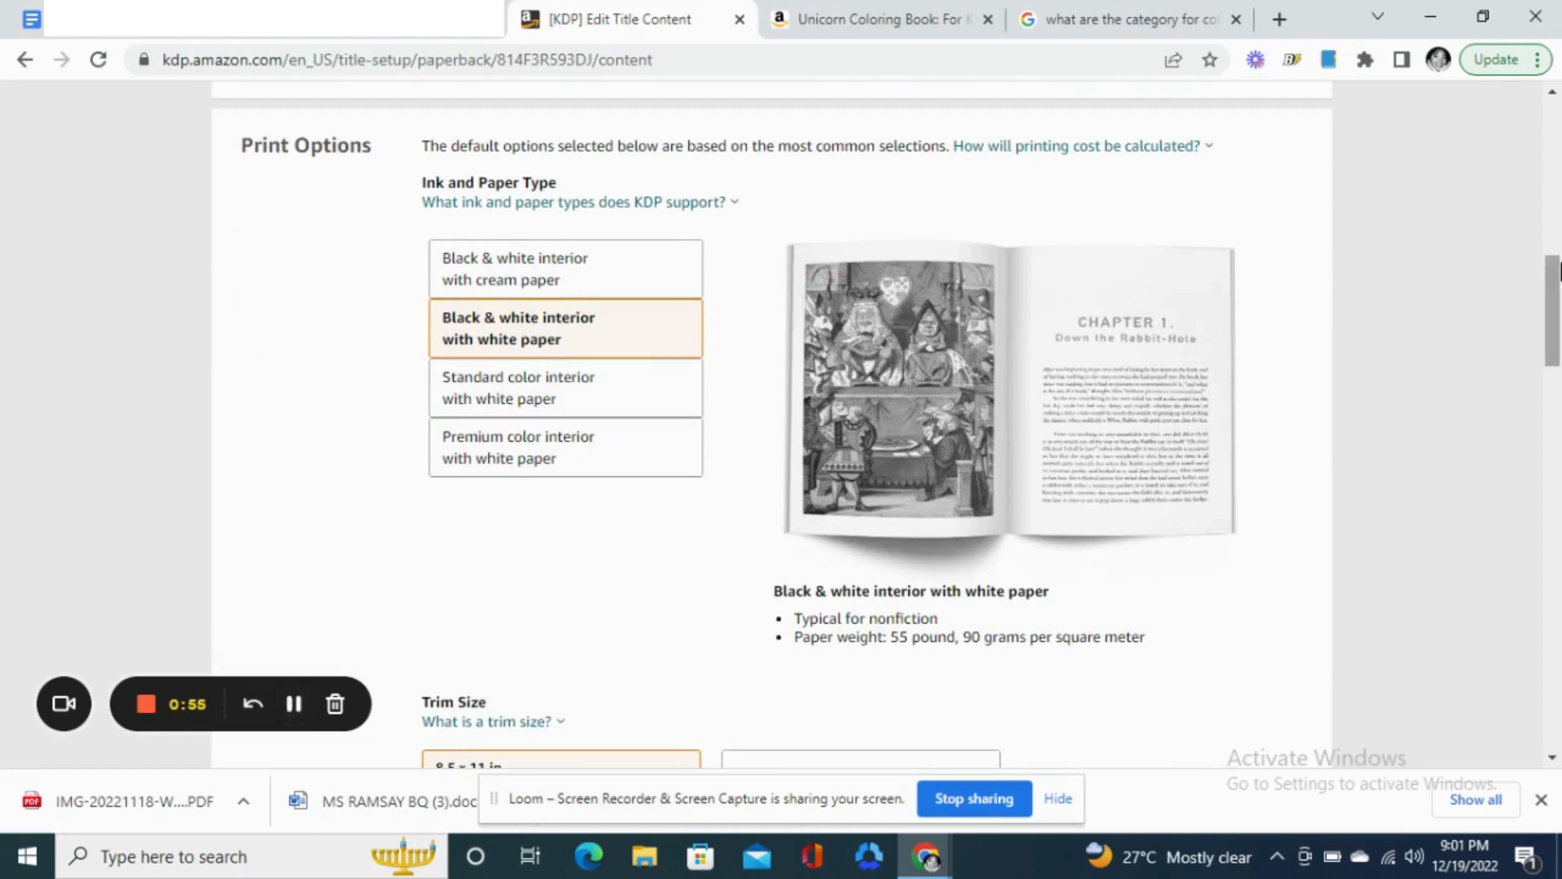
- Examine the trim size, bleed, cover finish, manuscript and book cover sections of the paperback content
{"action": "left_click_drag", "start_coordinate": [1557, 282], "coordinate": [1555, 368]}
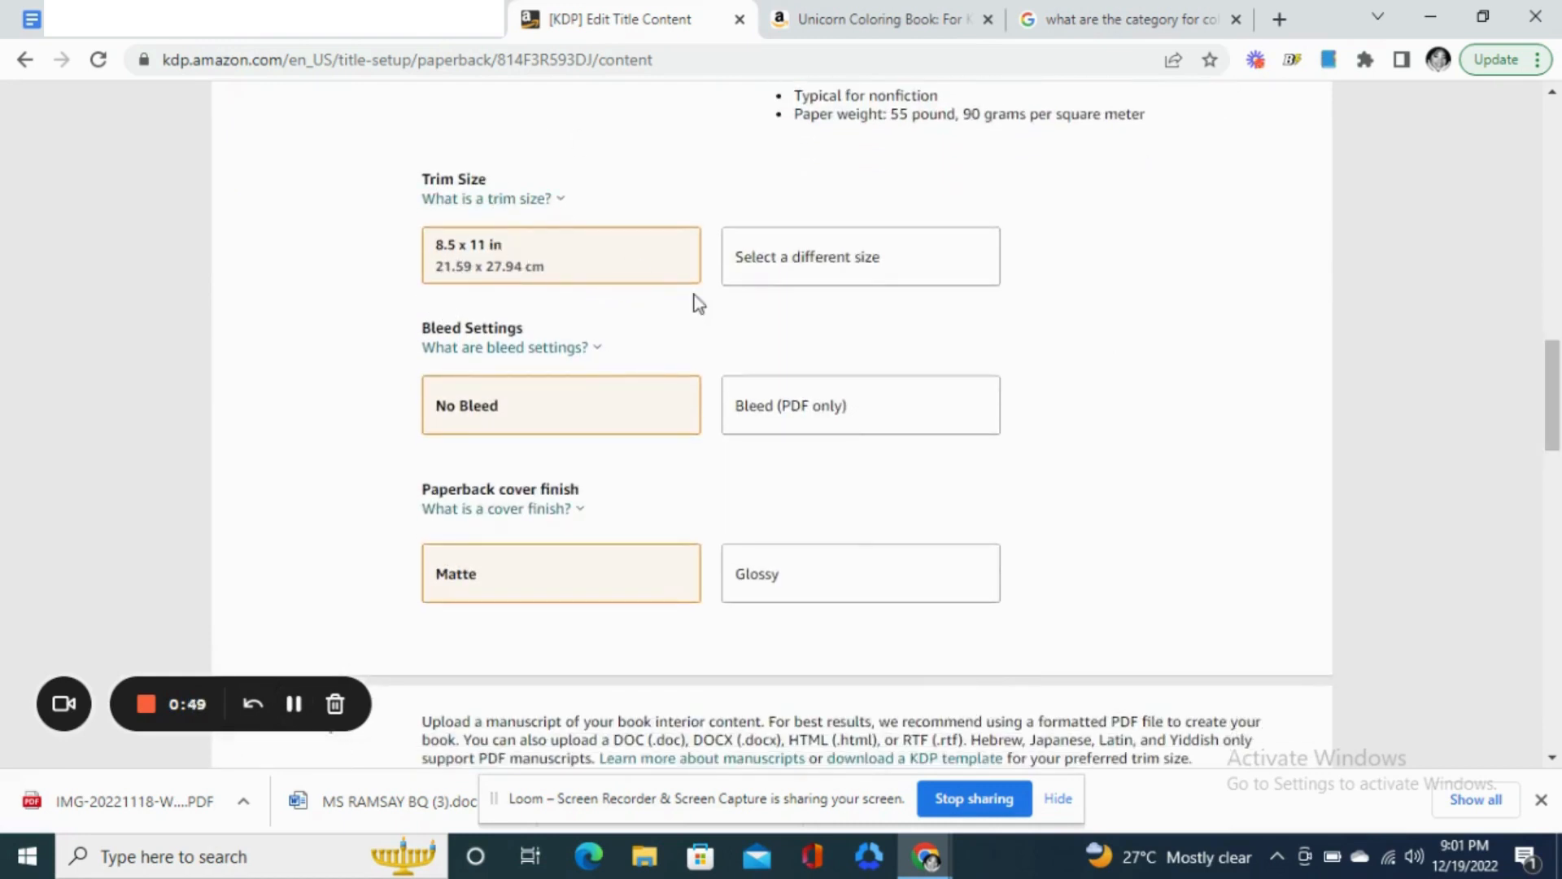
{"action": "left_click_drag", "start_coordinate": [1557, 362], "coordinate": [1557, 391]}
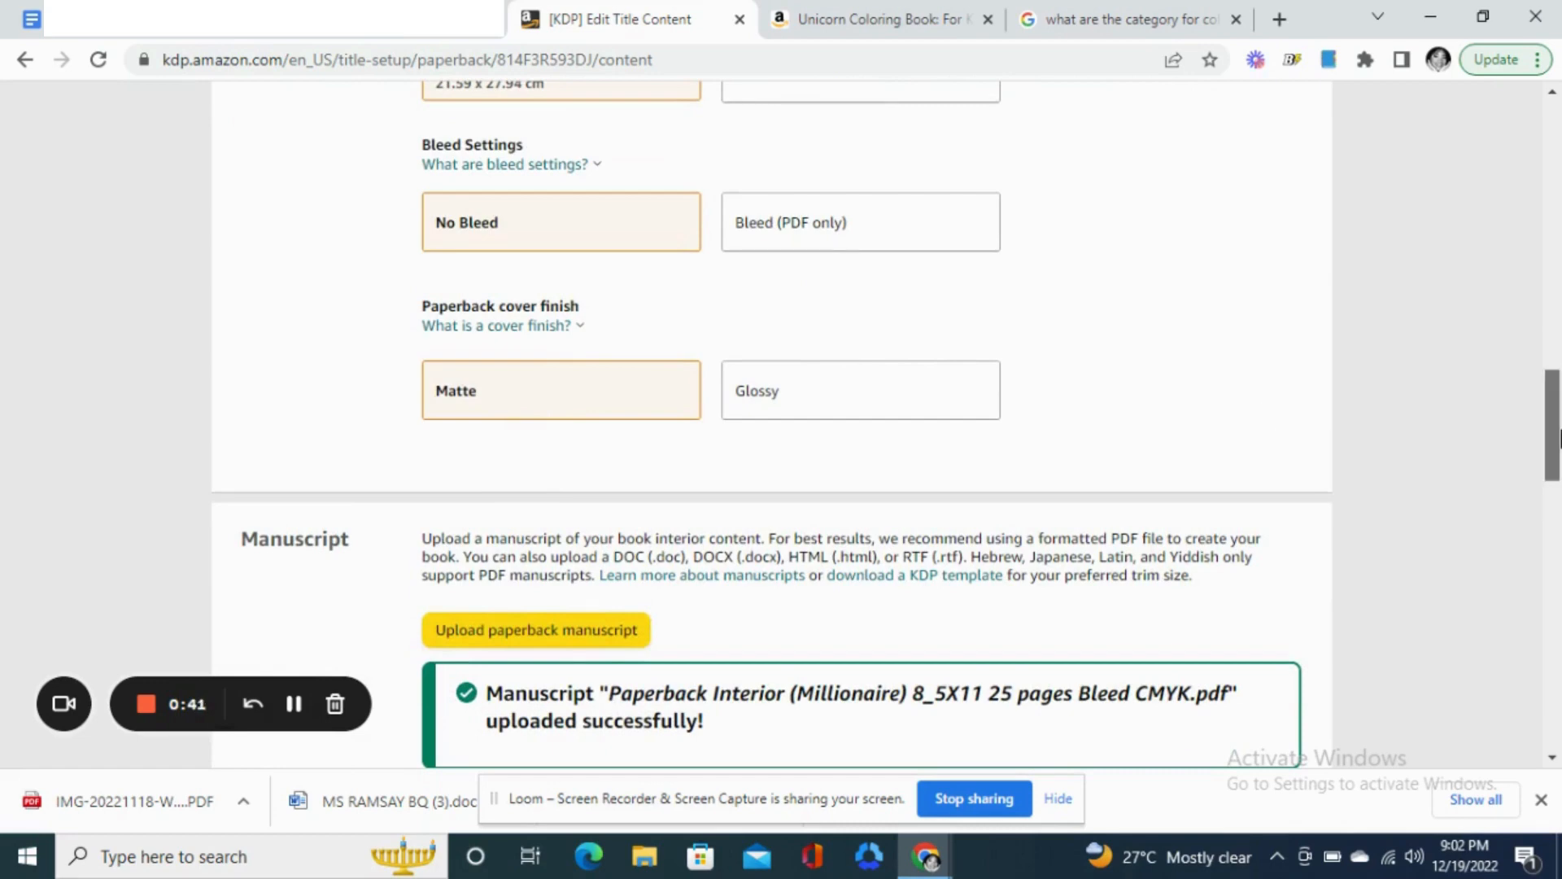
{"action": "left_click_drag", "start_coordinate": [1556, 441], "coordinate": [1549, 498]}
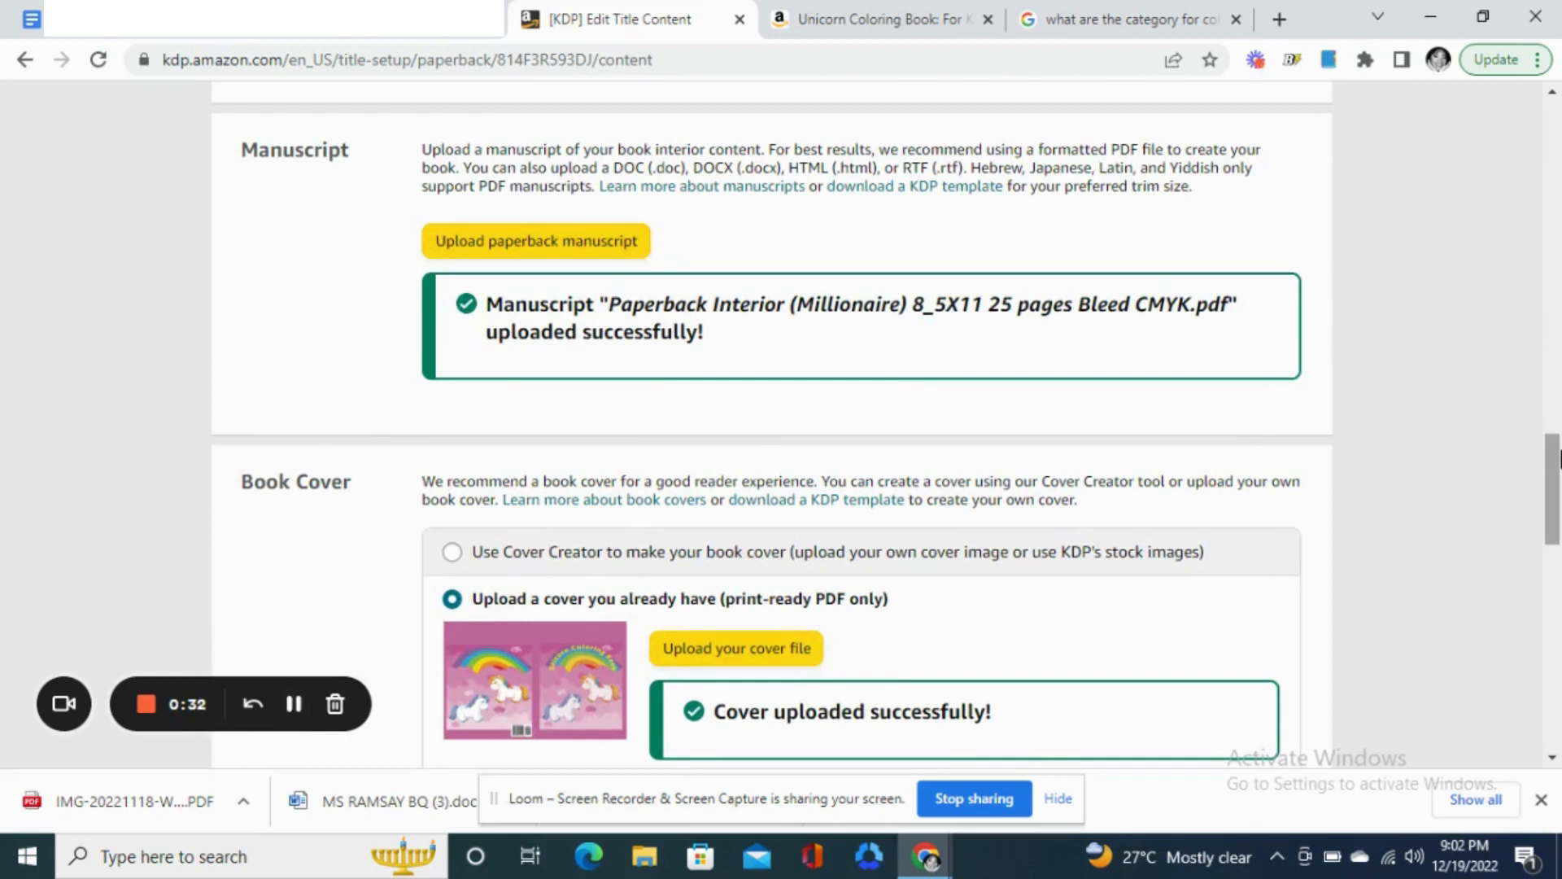
{"action": "left_click_drag", "start_coordinate": [1558, 460], "coordinate": [1555, 512]}
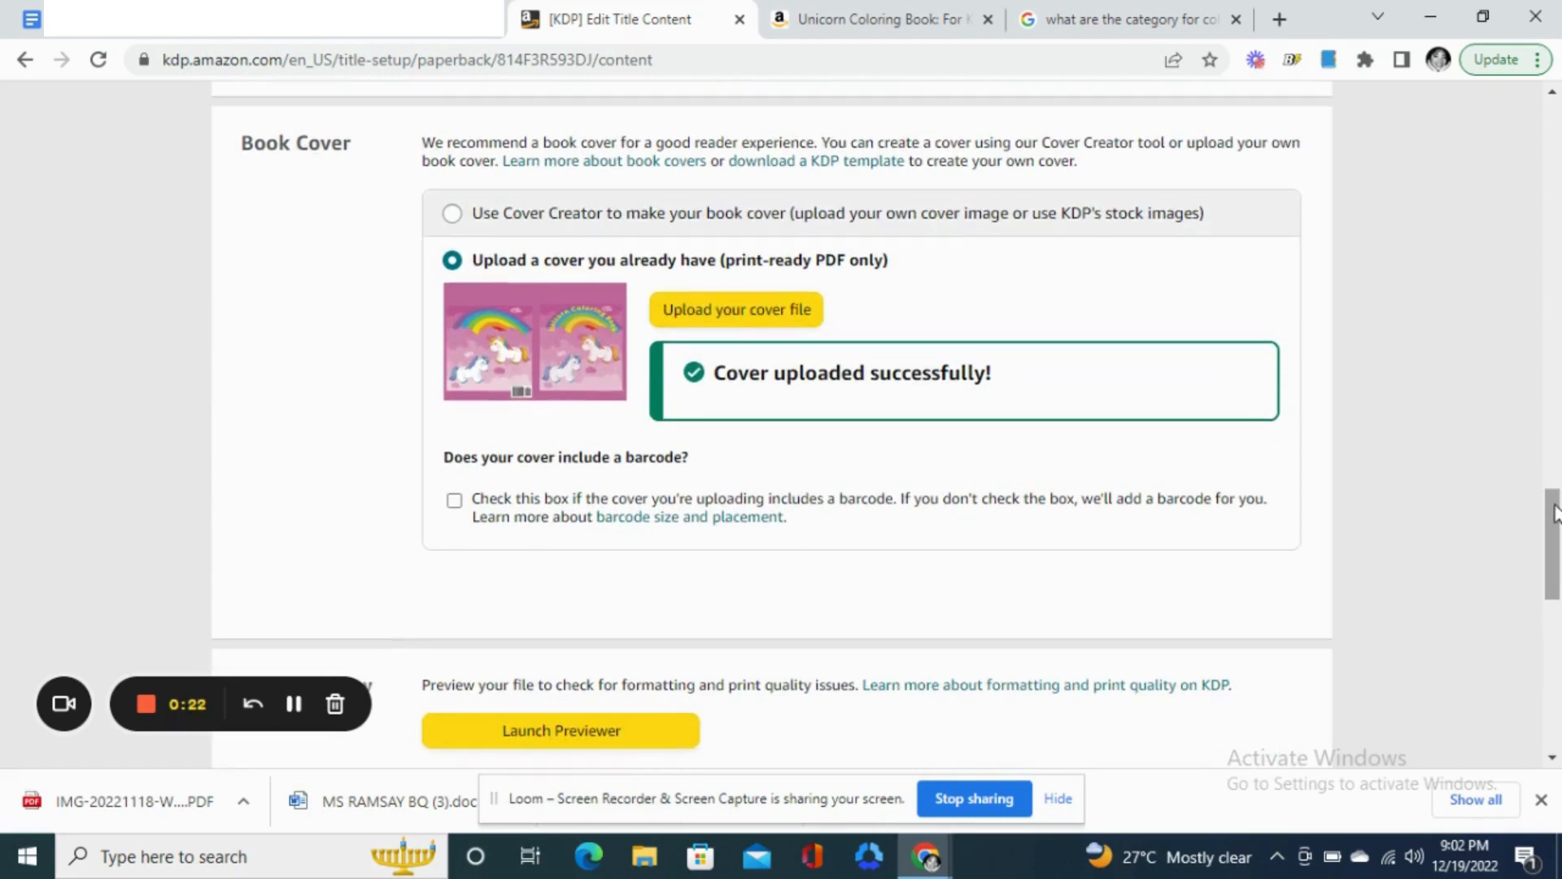
{"action": "left_click_drag", "start_coordinate": [1556, 512], "coordinate": [1556, 514]}
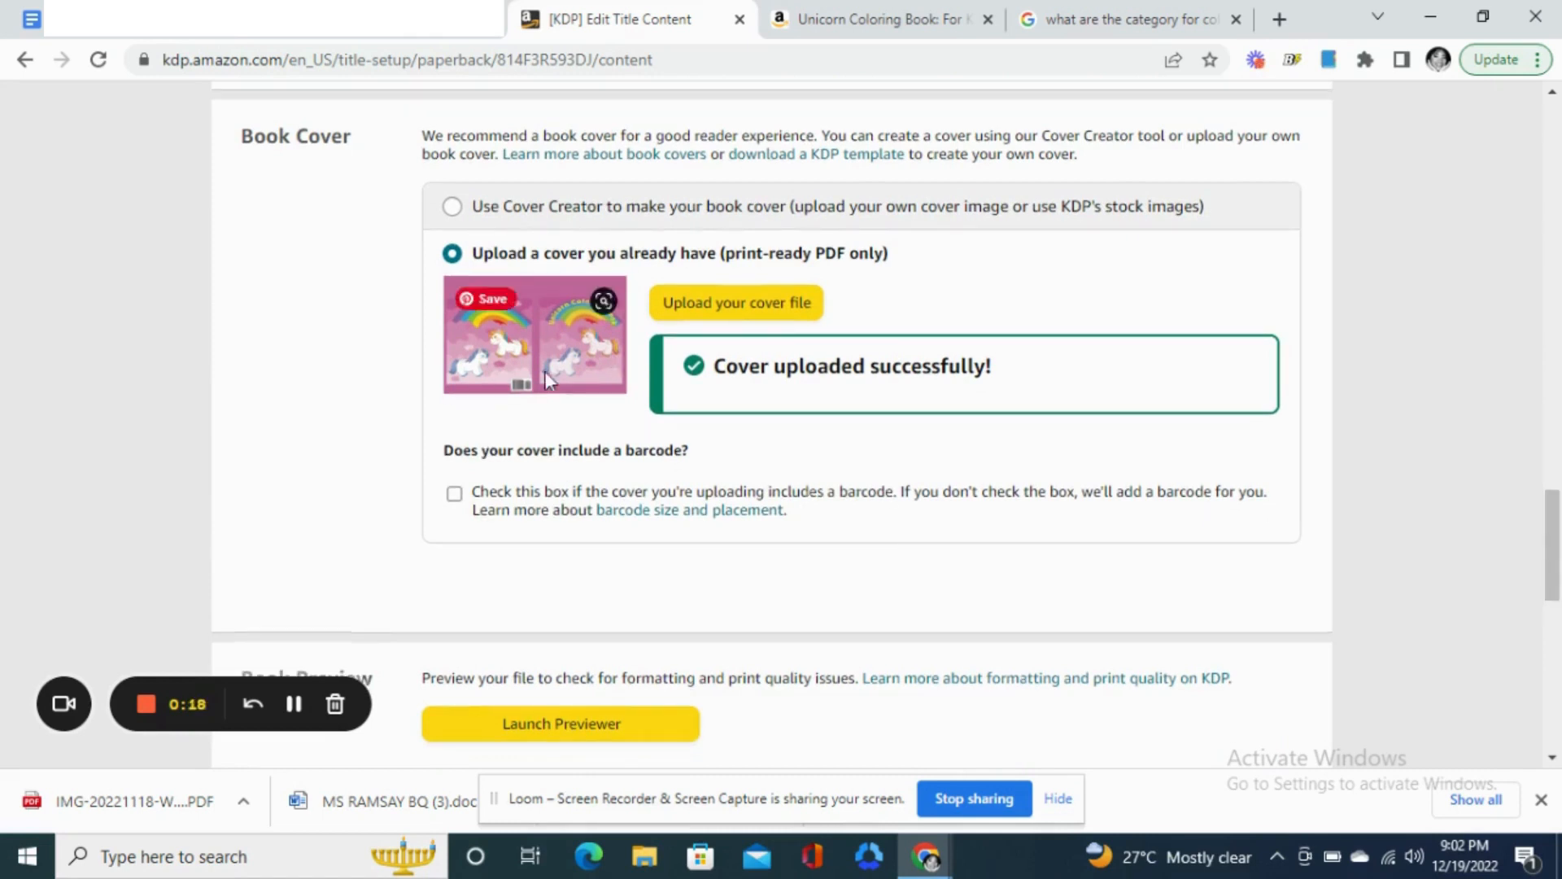
{"action": "left_click_drag", "start_coordinate": [1556, 537], "coordinate": [1554, 626]}
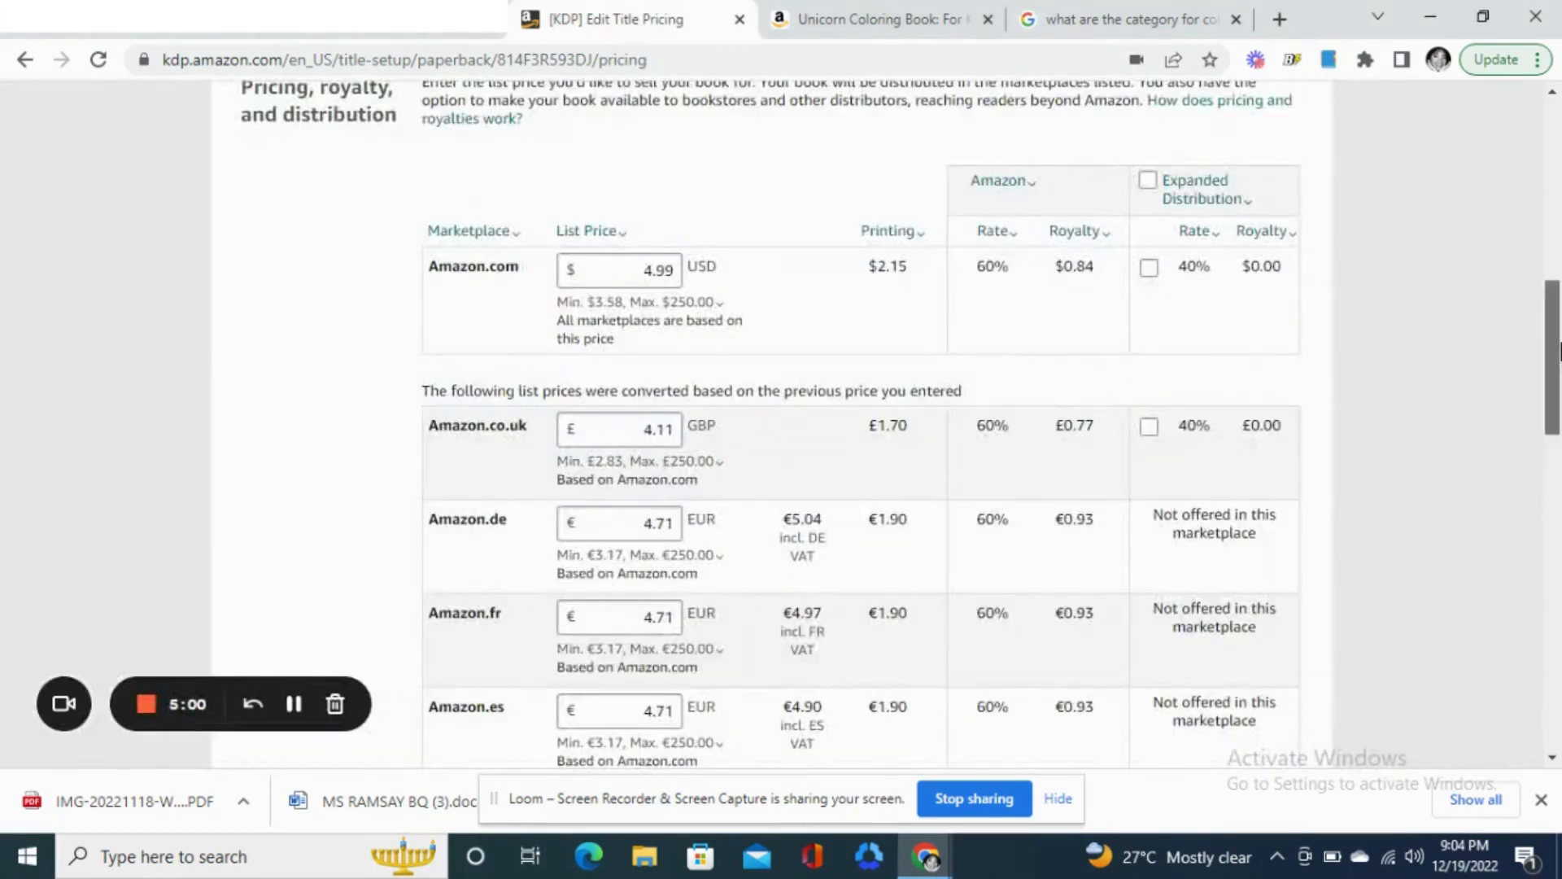
- Examine the territories and primary marketplace settings, and check the paperback price on the Silly Bear book's Amazon listing
{"action": "scroll", "coordinate": [1558, 279], "scroll_direction": "up", "scroll_amount": 4}
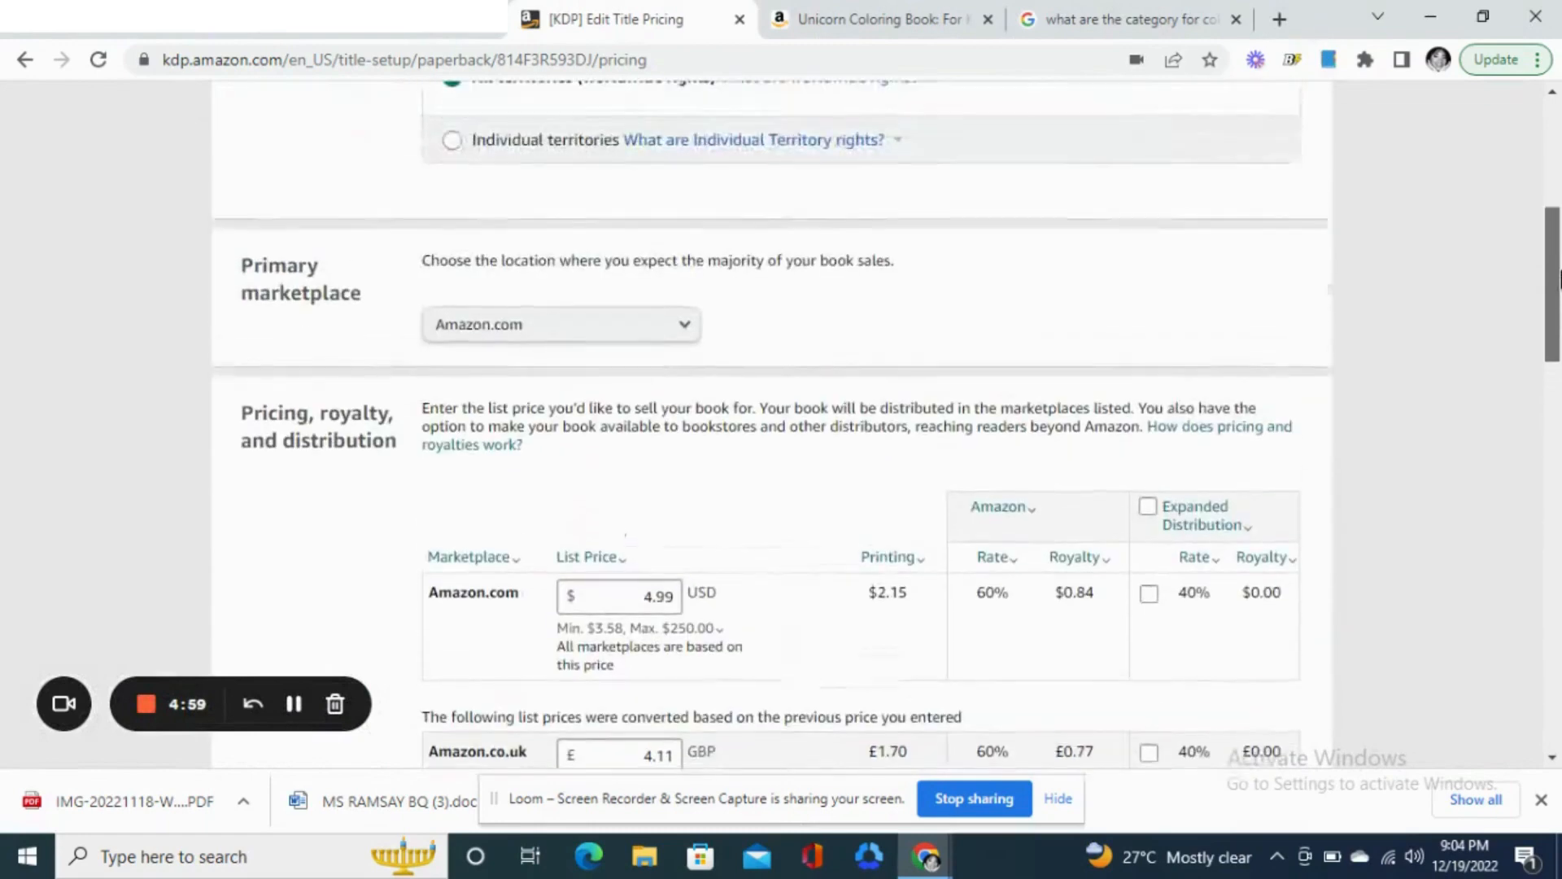
{"action": "left_click_drag", "start_coordinate": [1558, 279], "coordinate": [1548, 229]}
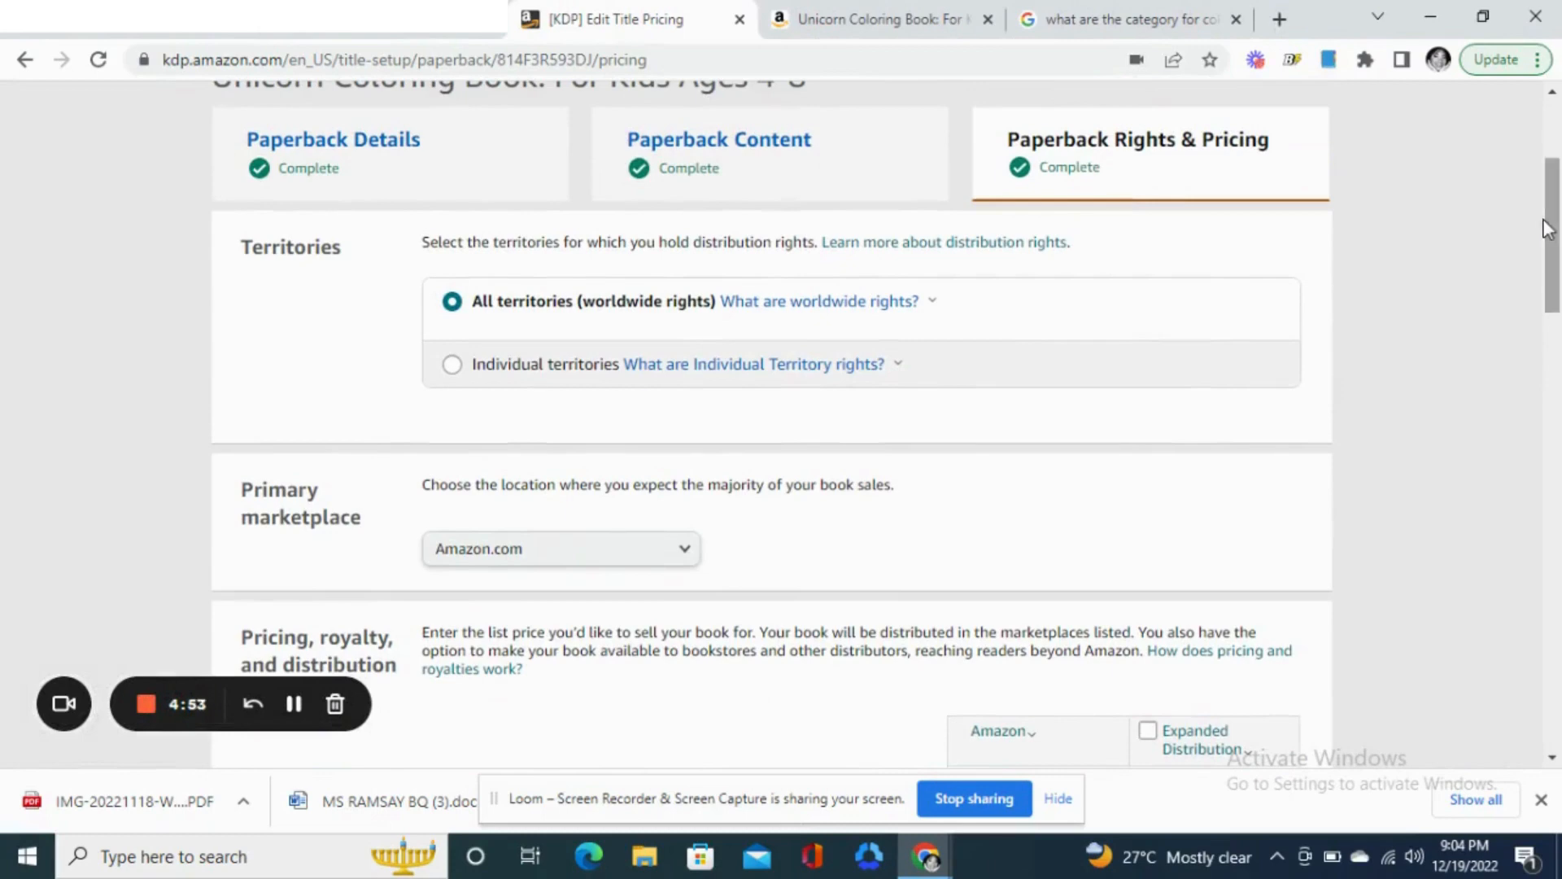
{"action": "left_click", "coordinate": [819, 13]}
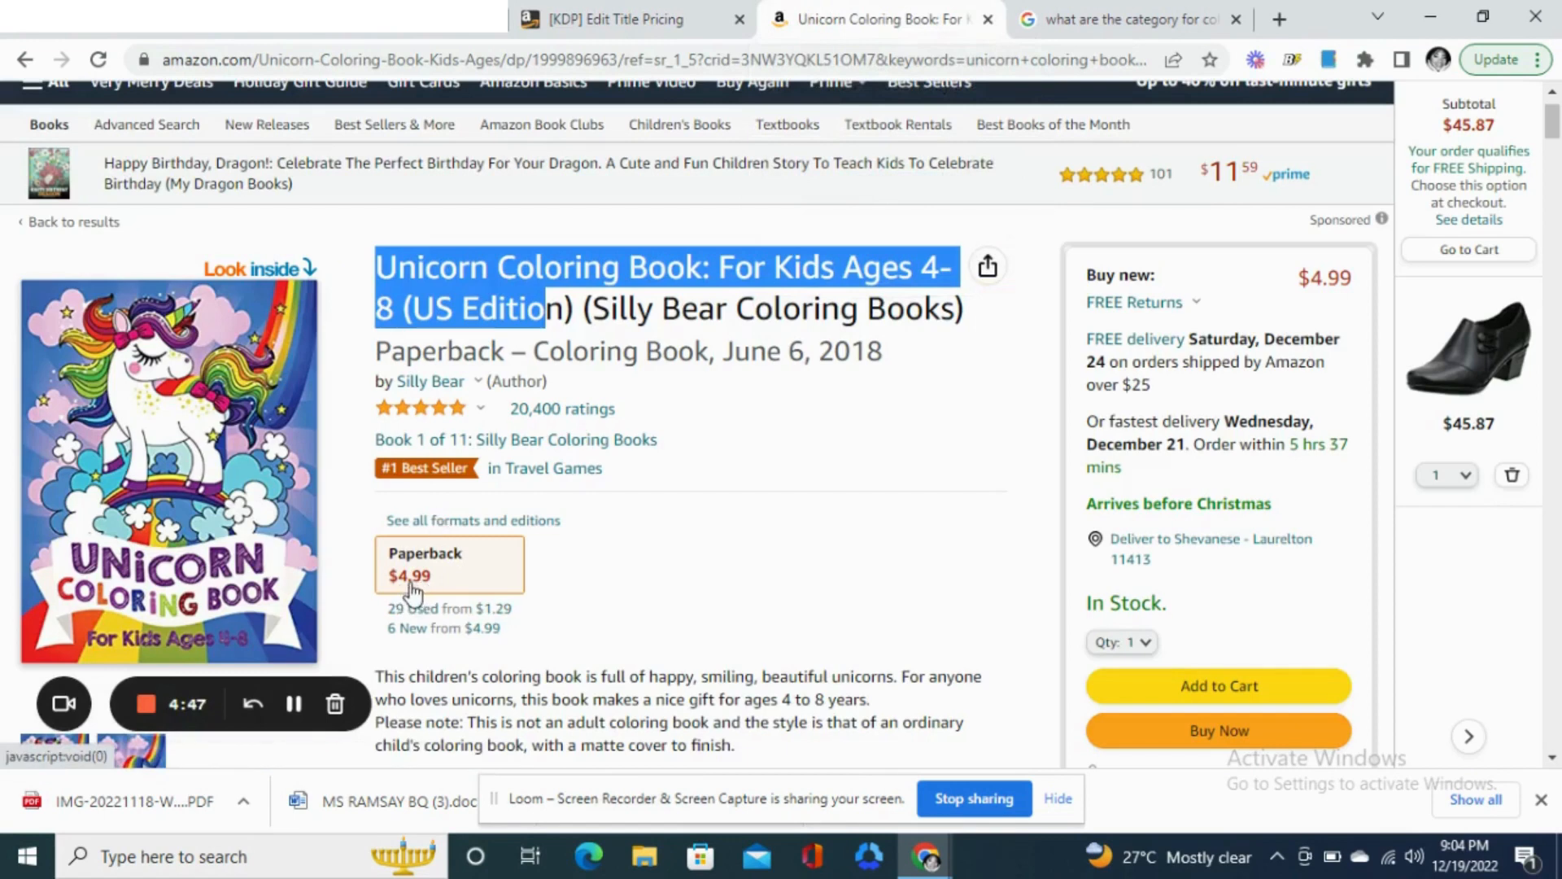
{"action": "left_click", "coordinate": [686, 12]}
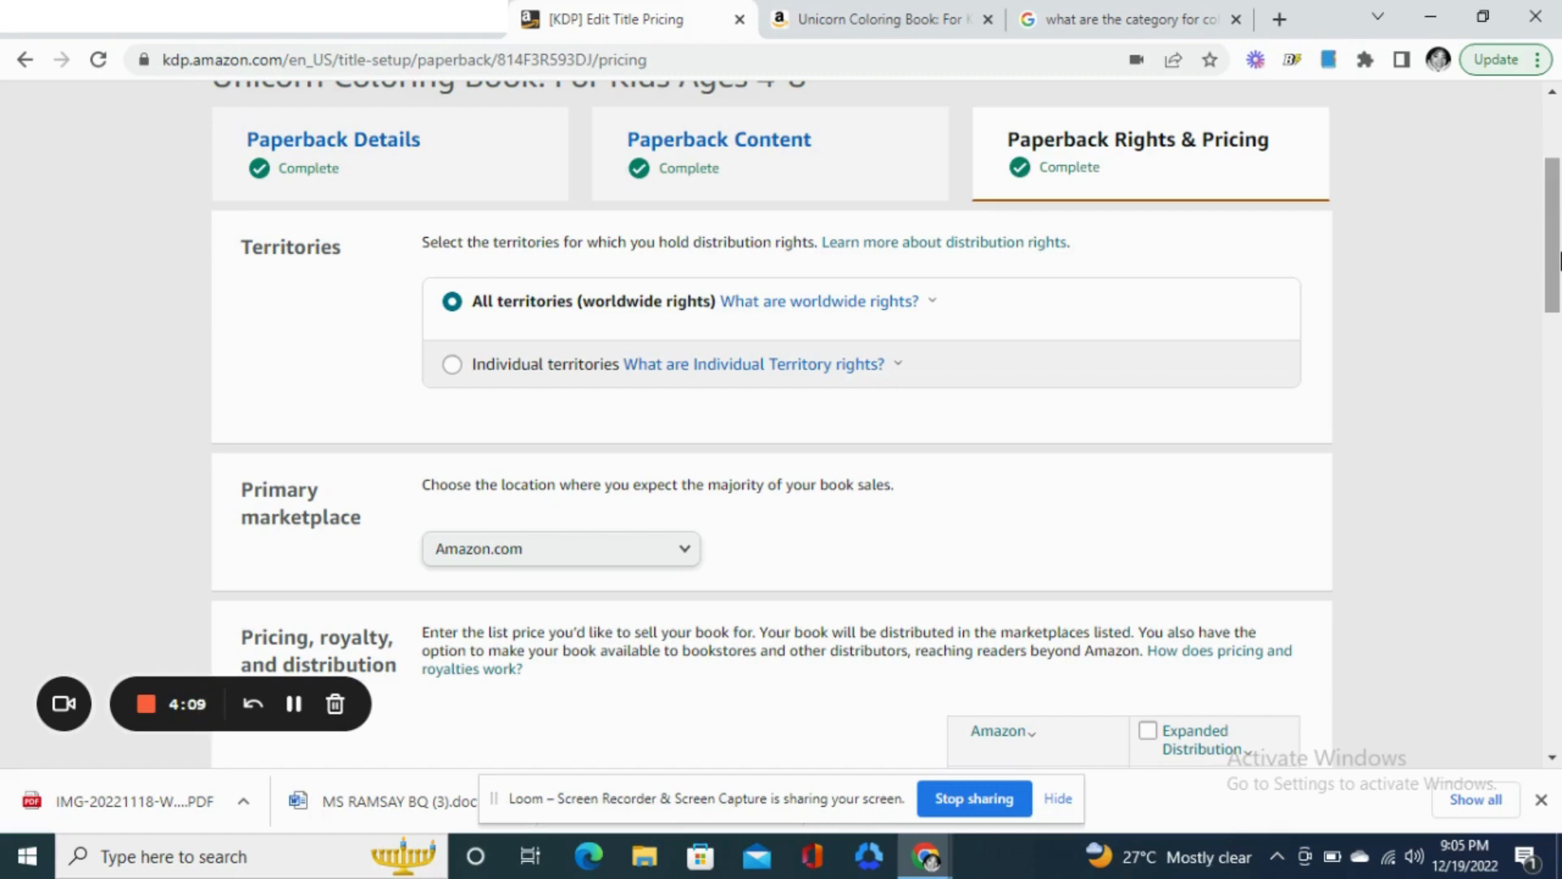
- Examine the list prices, printing costs and royalties for each marketplace in the pricing section
{"action": "mouse_move", "coordinate": [1559, 261]}
{"action": "left_mouse_down"}
{"action": "mouse_move", "coordinate": [1560, 302]}
{"action": "mouse_move", "coordinate": [1560, 233]}
{"action": "left_mouse_up"}
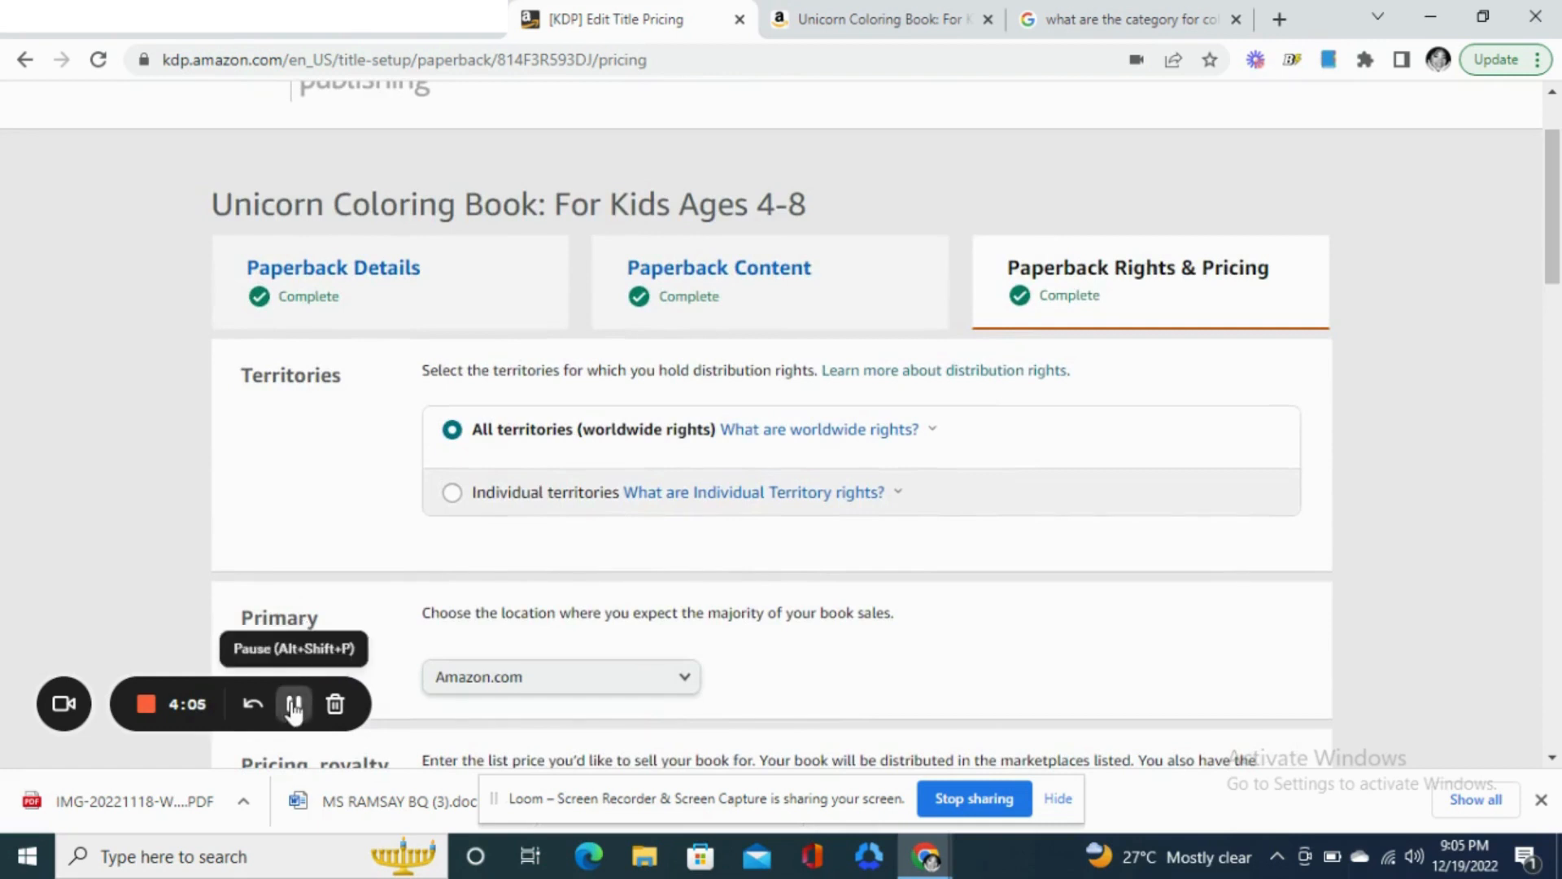
{"action": "scroll", "coordinate": [293, 708], "scroll_direction": "down", "scroll_amount": 9}
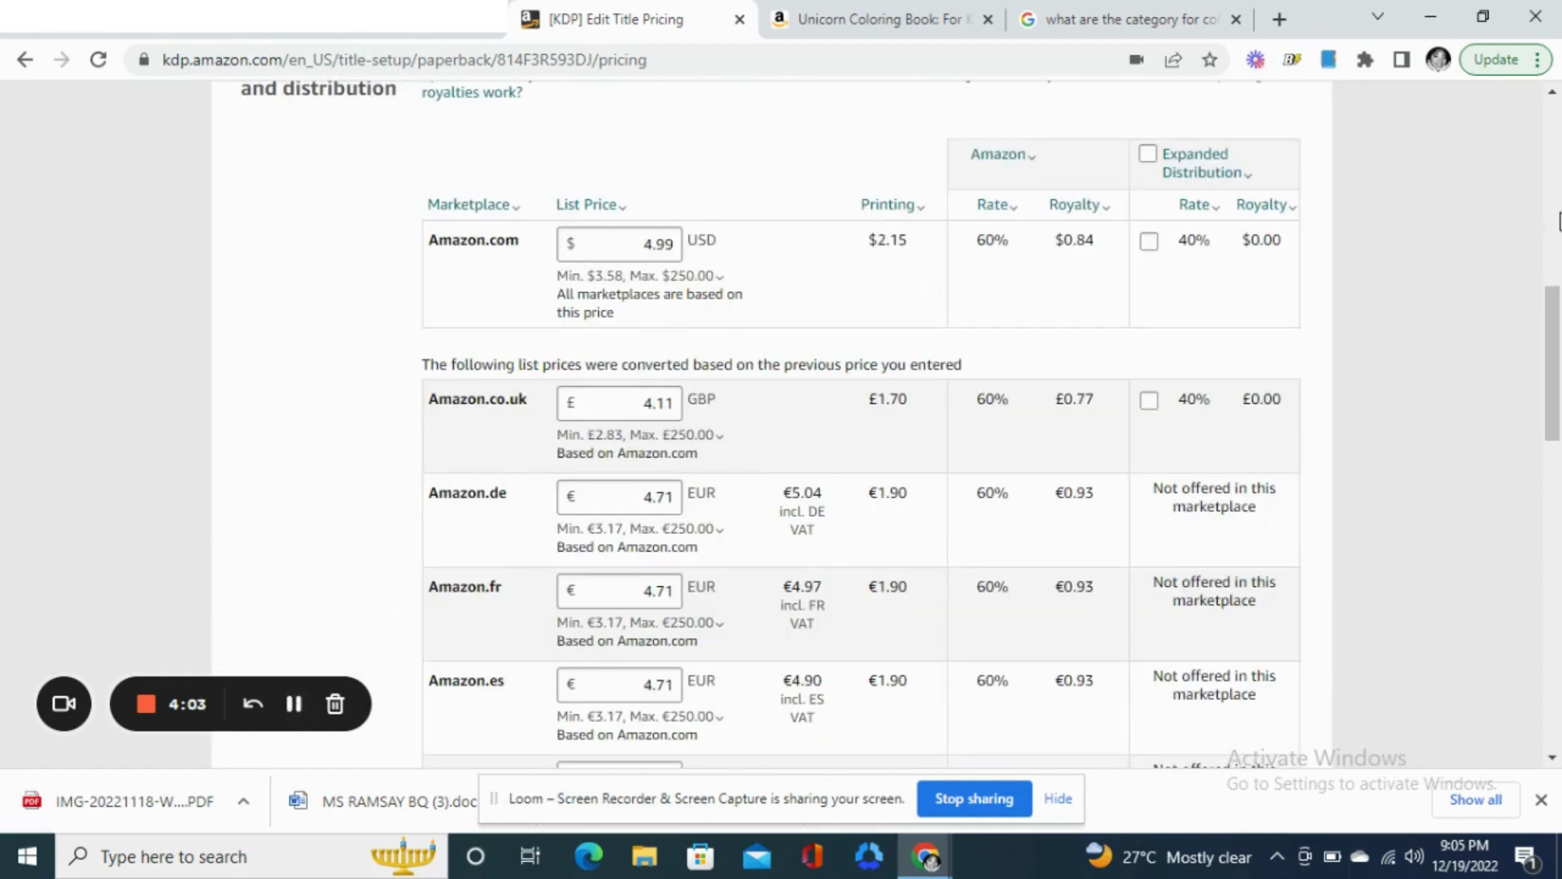
{"action": "mouse_move", "coordinate": [1559, 333]}
{"action": "left_mouse_down"}
{"action": "mouse_move", "coordinate": [1559, 348]}
{"action": "mouse_move", "coordinate": [1559, 329]}
{"action": "left_mouse_up"}
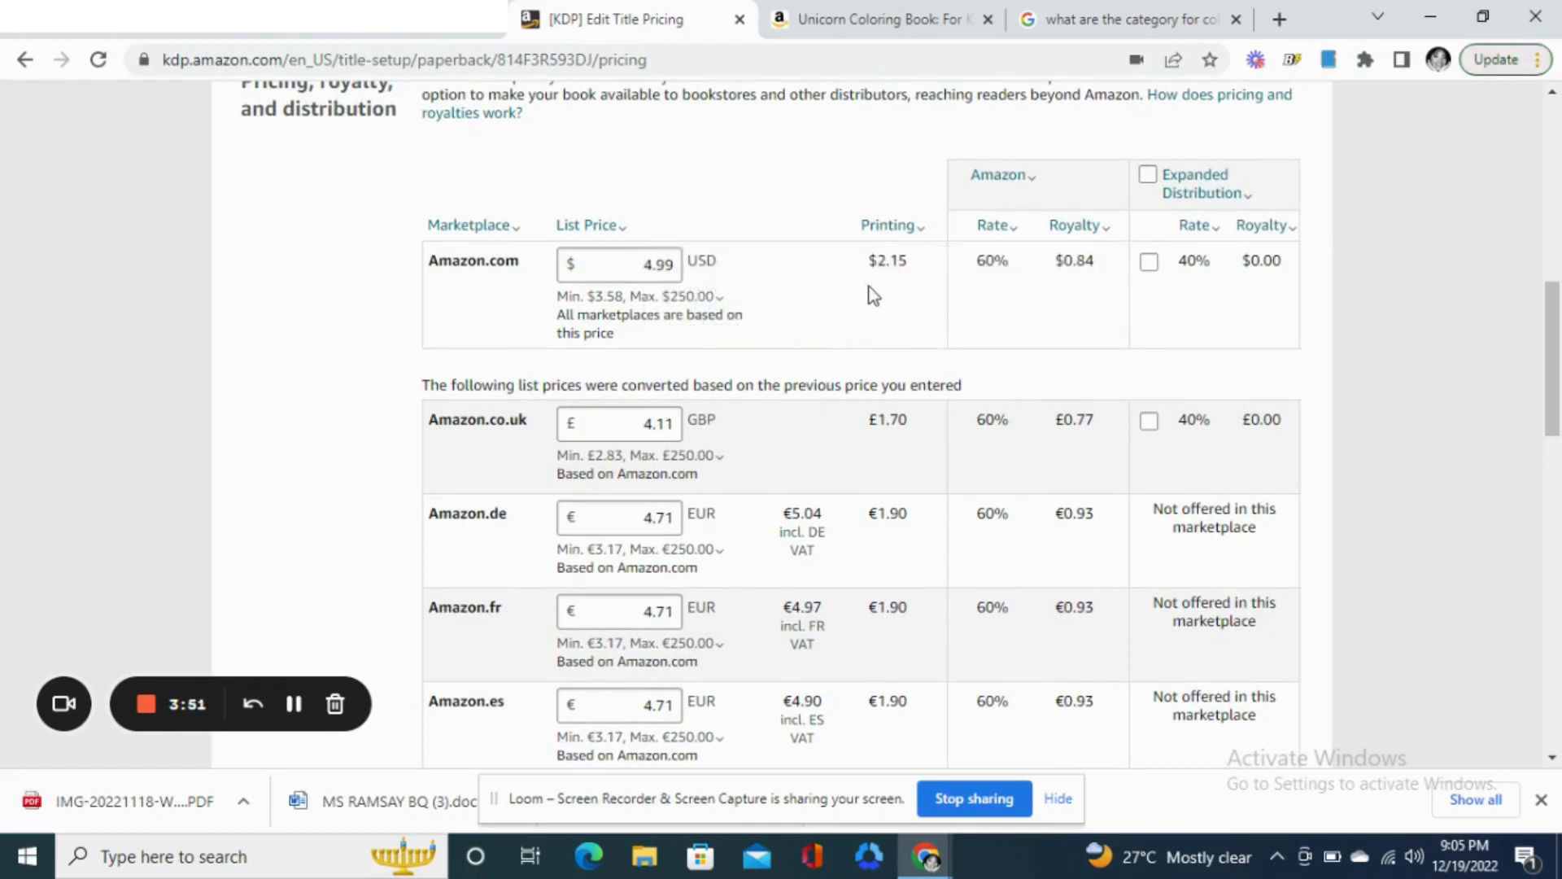
{"action": "left_click", "coordinate": [866, 227]}
{"action": "left_click", "coordinate": [846, 355]}
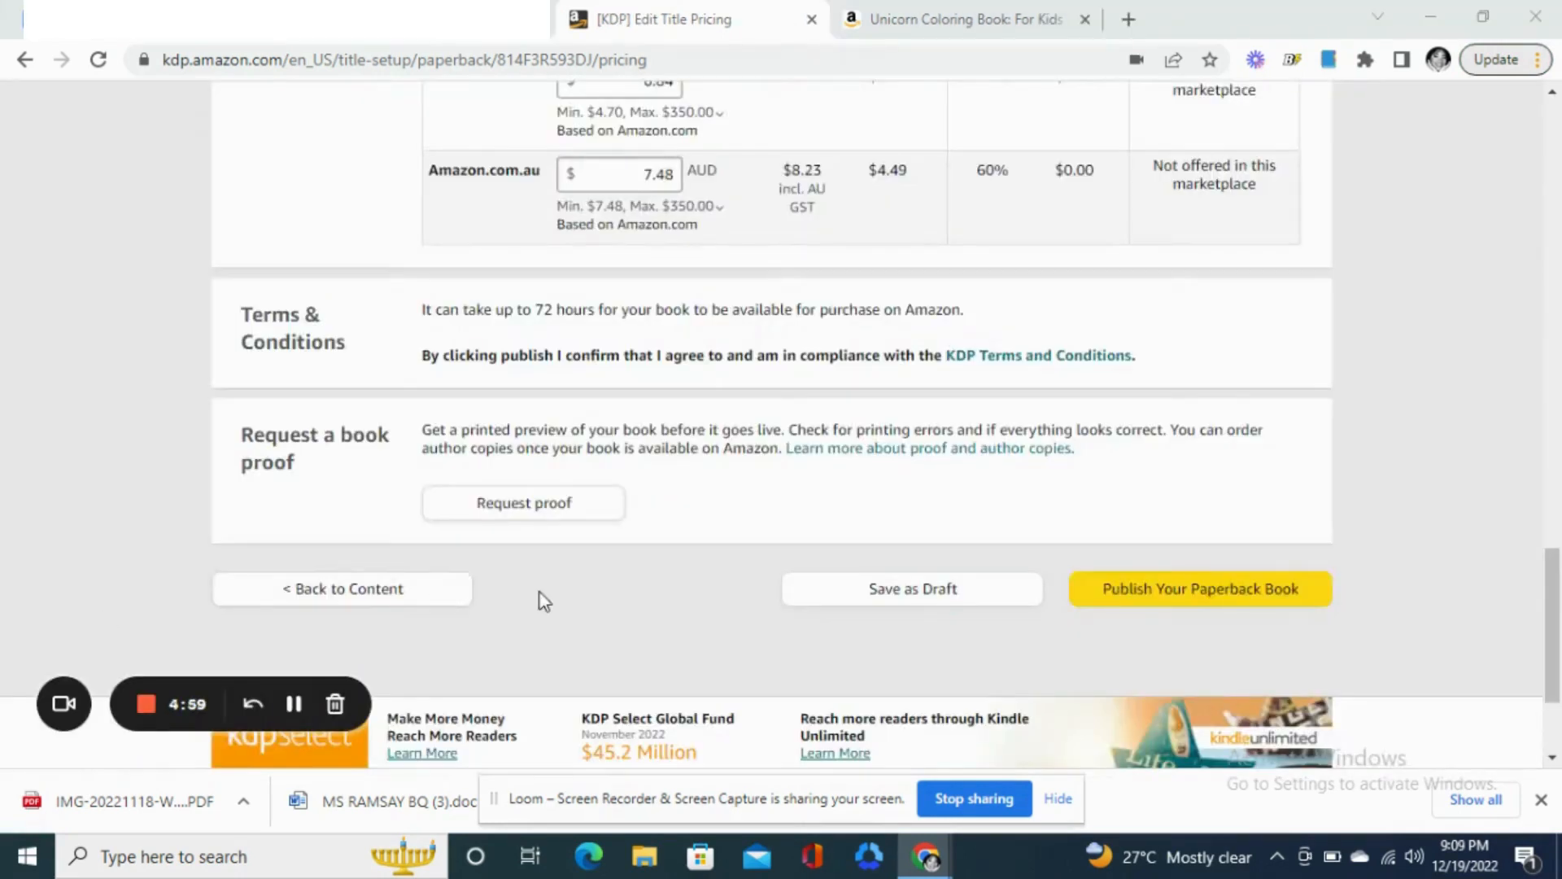
- Submit the unicorn coloring book paperback for publication
{"action": "left_click", "coordinate": [1265, 602]}
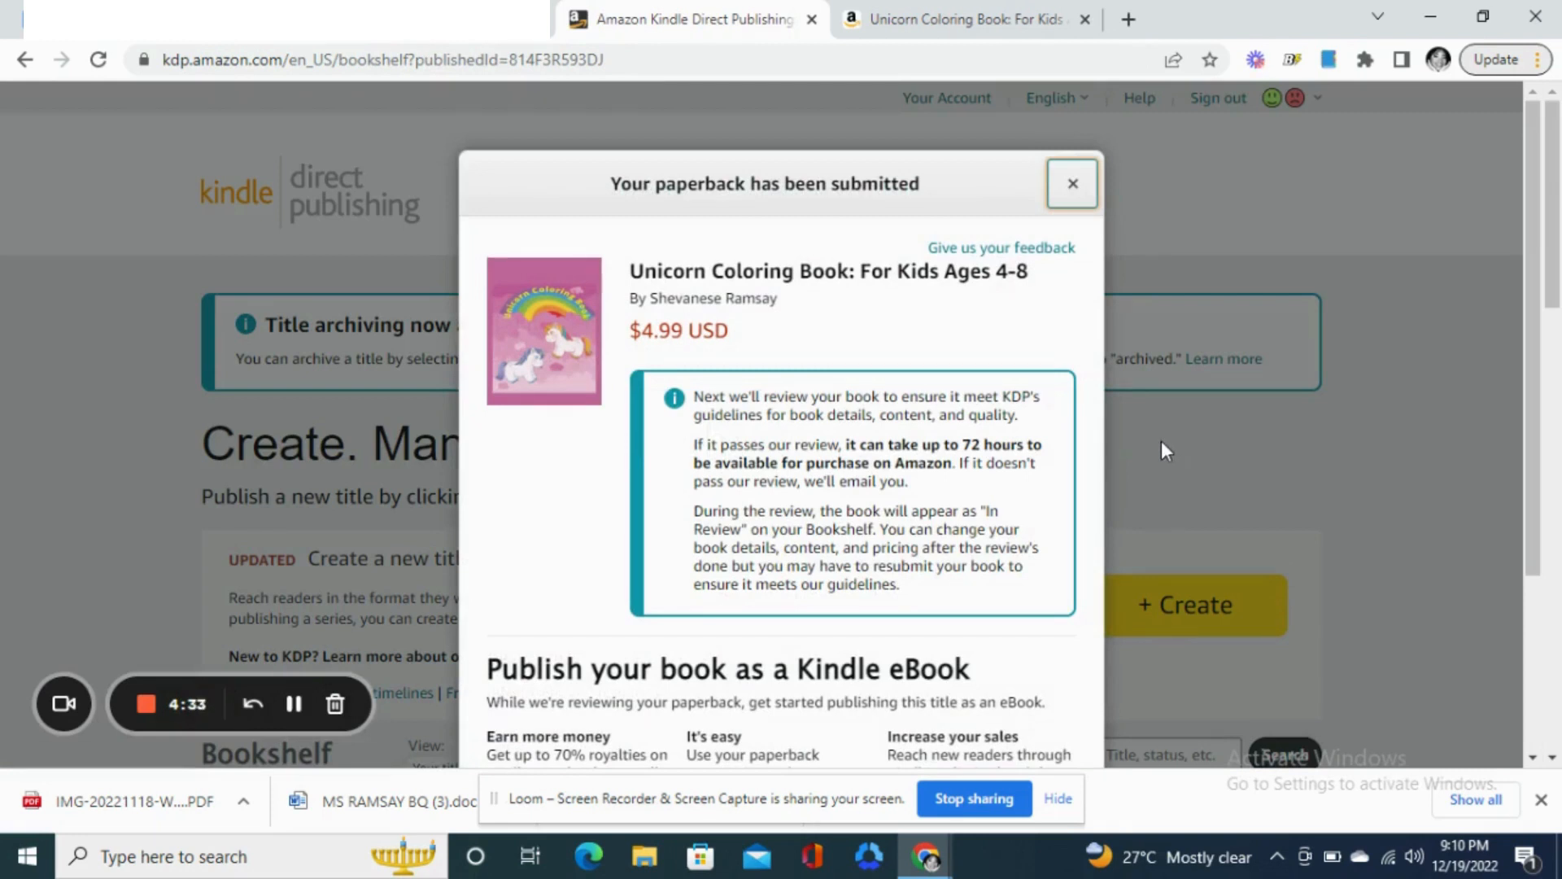
{"action": "scroll", "coordinate": [1556, 293], "scroll_direction": "down", "scroll_amount": 1}
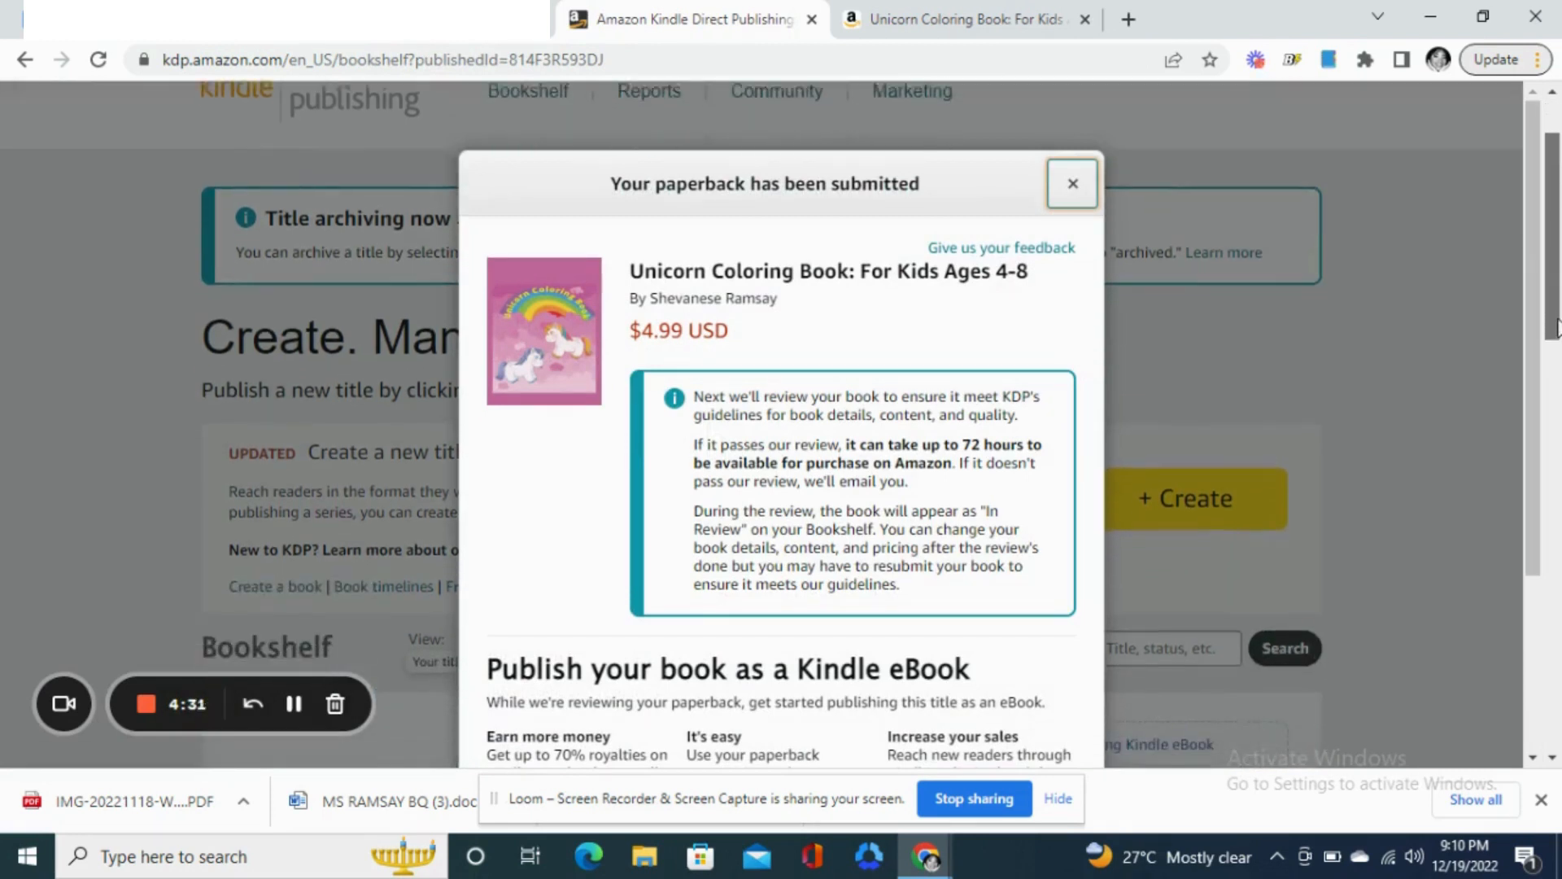